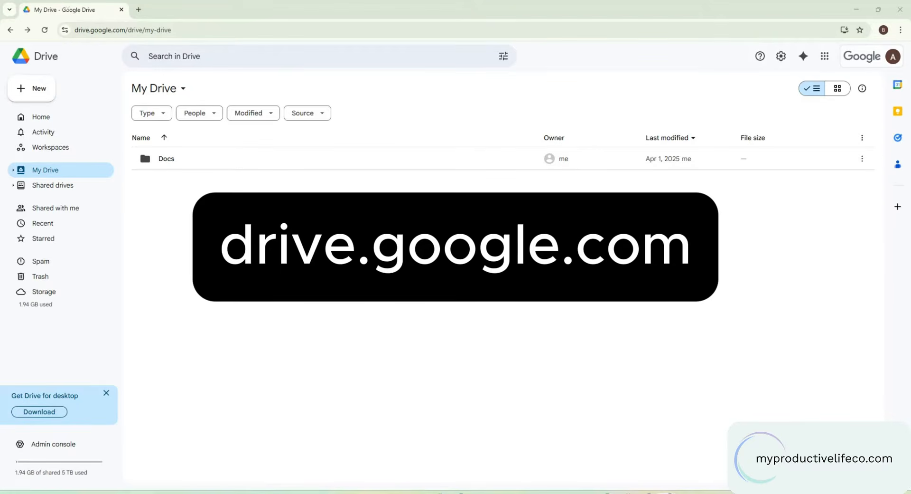
Step: Create a blank Google Sheets spreadsheet from My Drive and dismiss the pre-built table suggestions
left_click(32, 93)
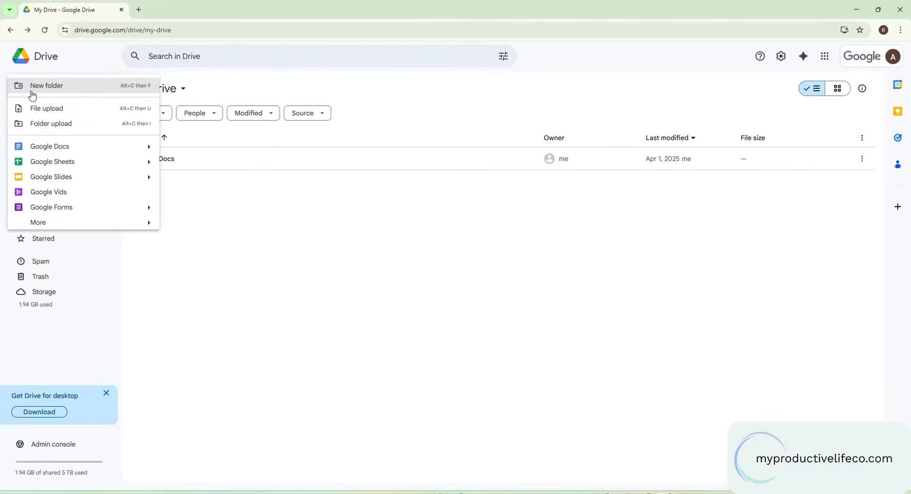
left_click(46, 164)
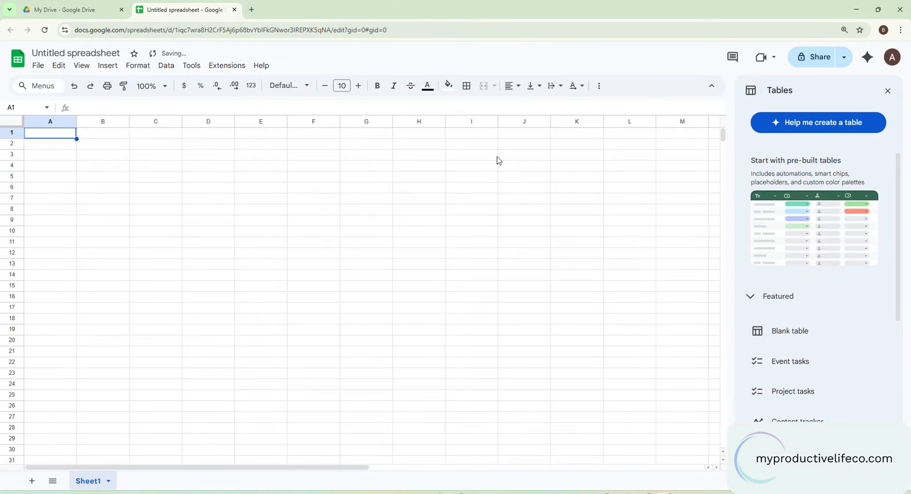
left_click(887, 91)
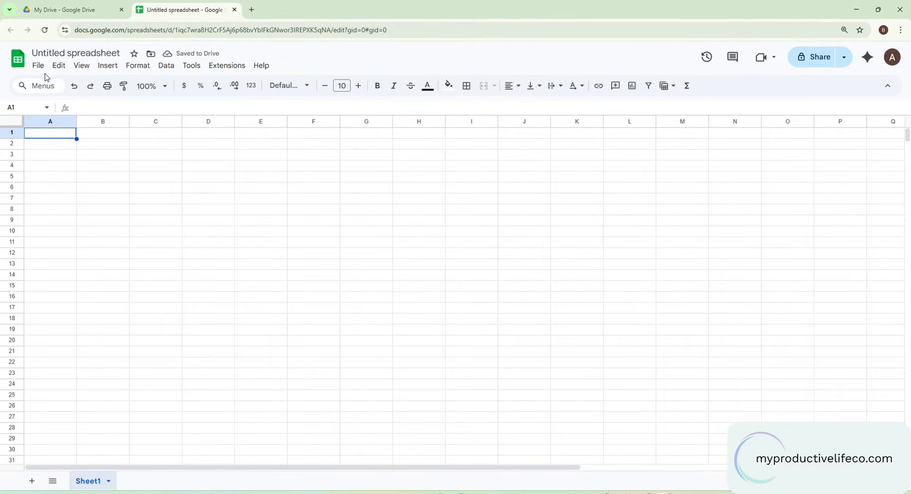
Step: Rename both the untitled spreadsheet and its Sheet1 tab to "Budget"
left_click(51, 54)
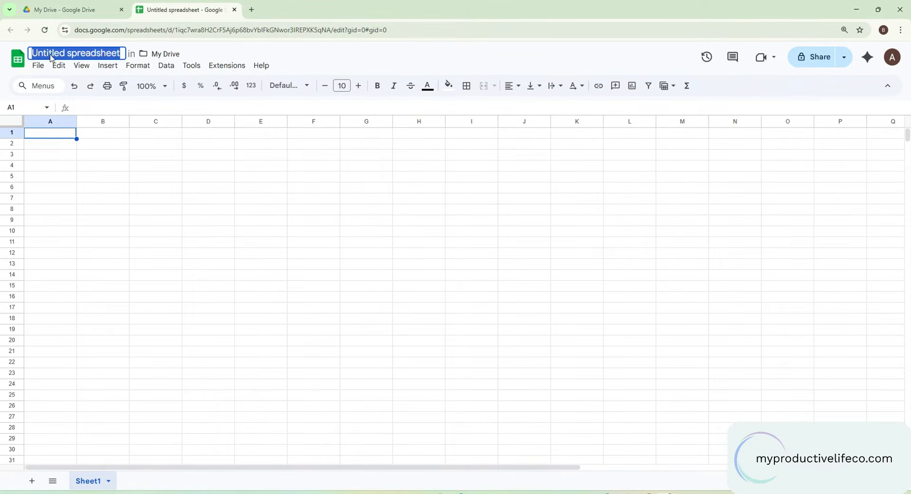
type("Budget")
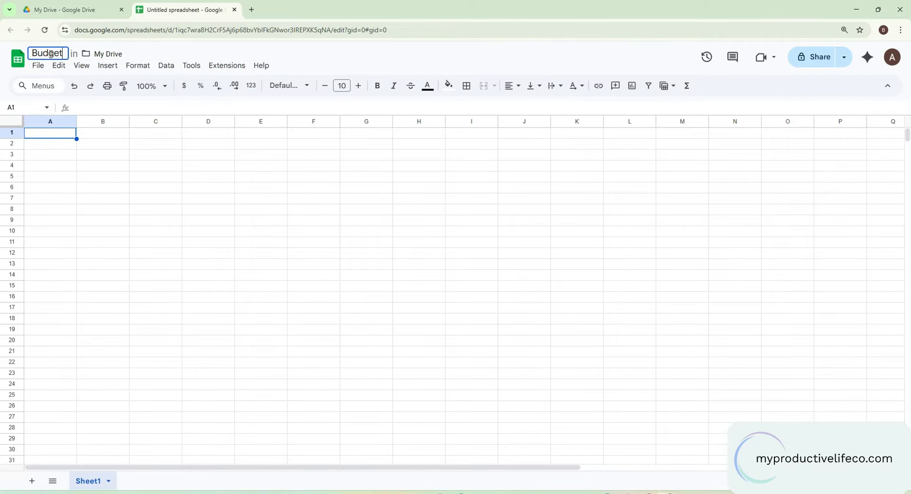
right_click(90, 486)
left_click(98, 350)
type("B")
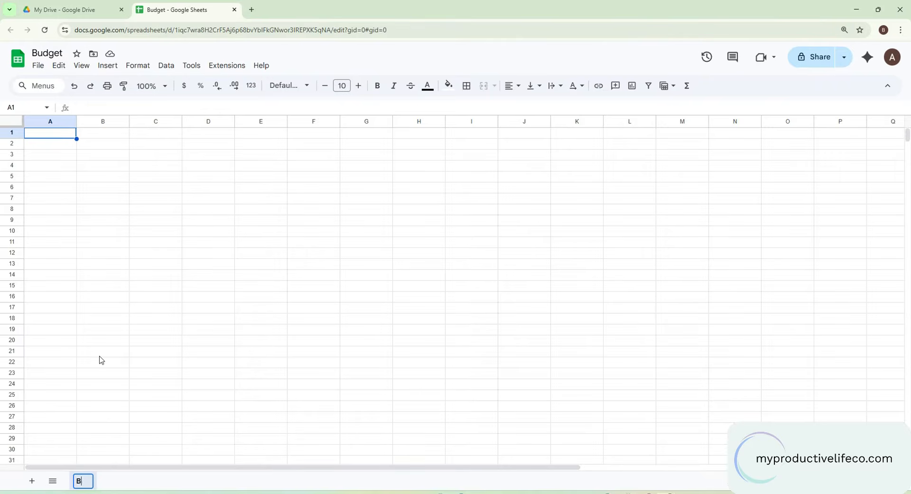
type("udget")
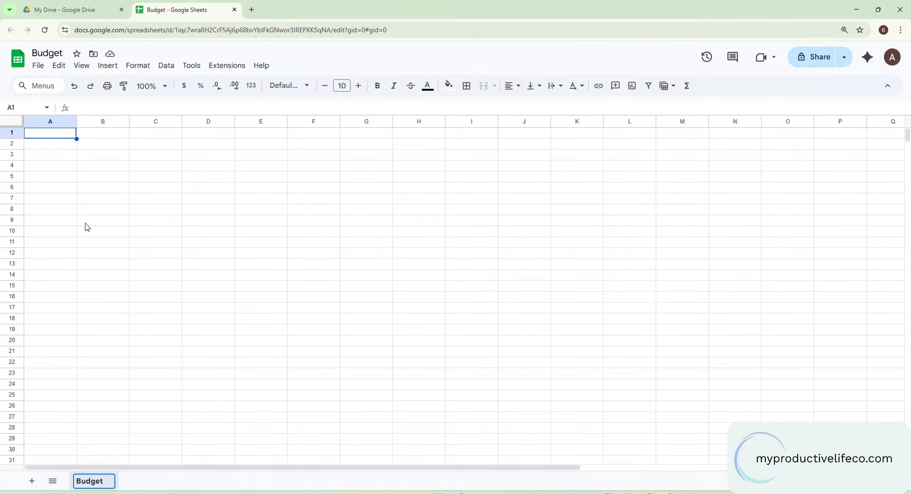
Step: Merge cells B2:D2 and format them as bold with font size 16
left_click(92, 148)
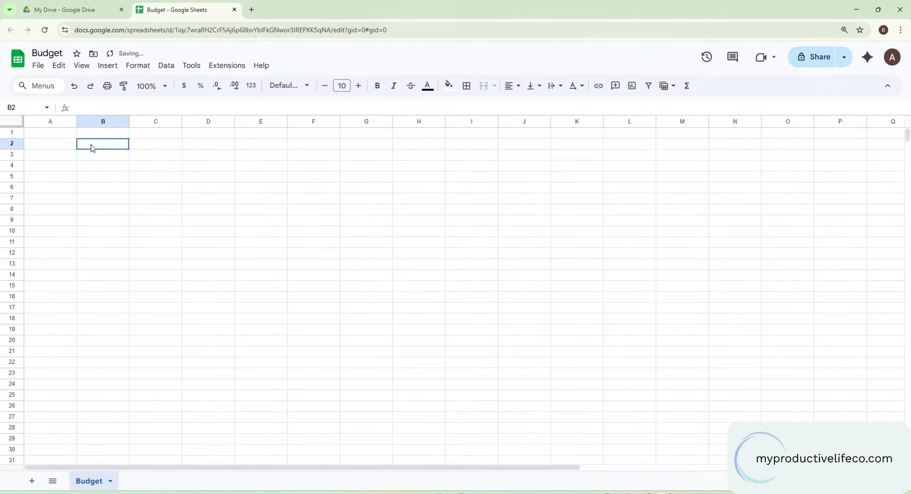
left_click(193, 147, "shift")
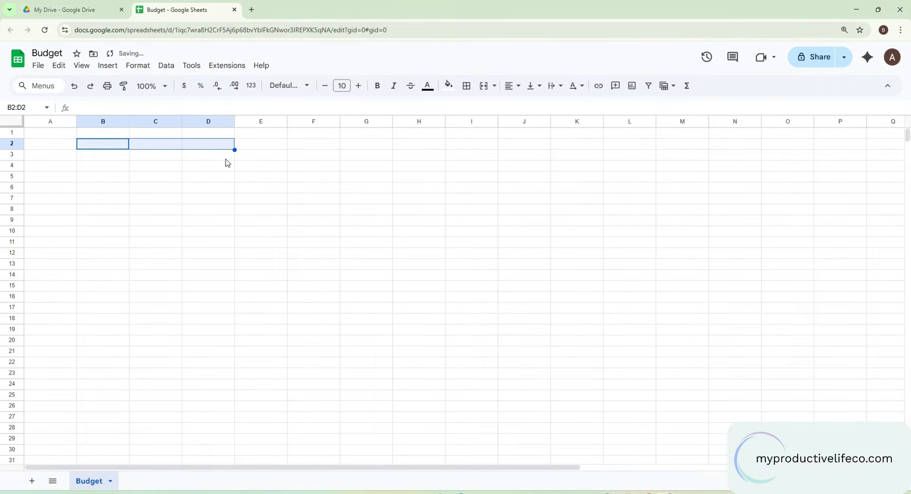
left_click(486, 88)
left_click(358, 87)
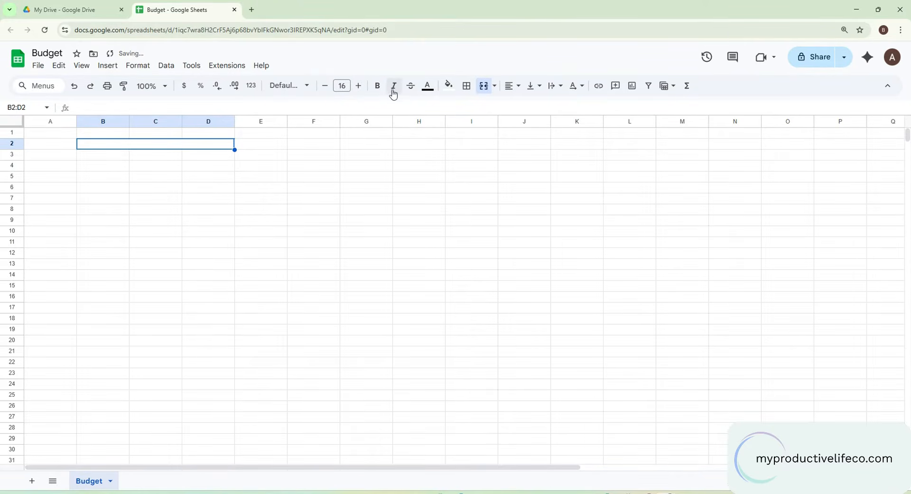
left_click(377, 86)
Step: Enter the title "January" in the merged B2:D2 cell and centre it horizontally
double_click(164, 146)
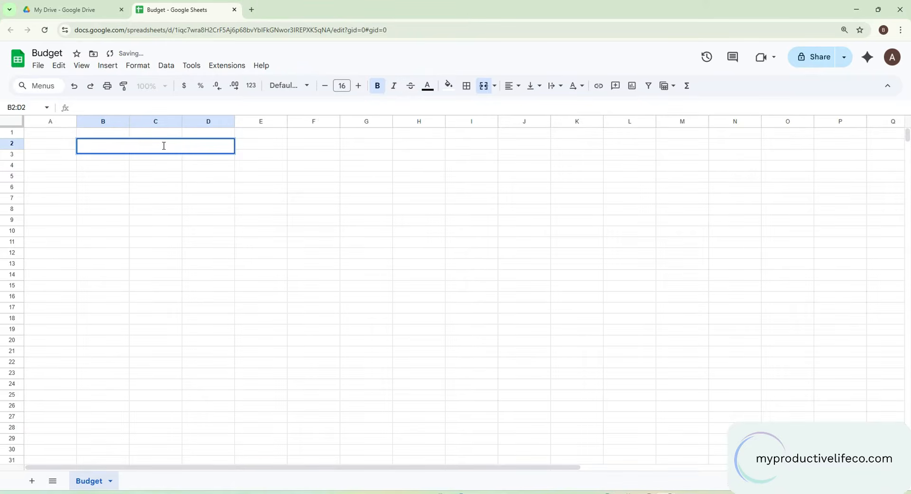
type("January")
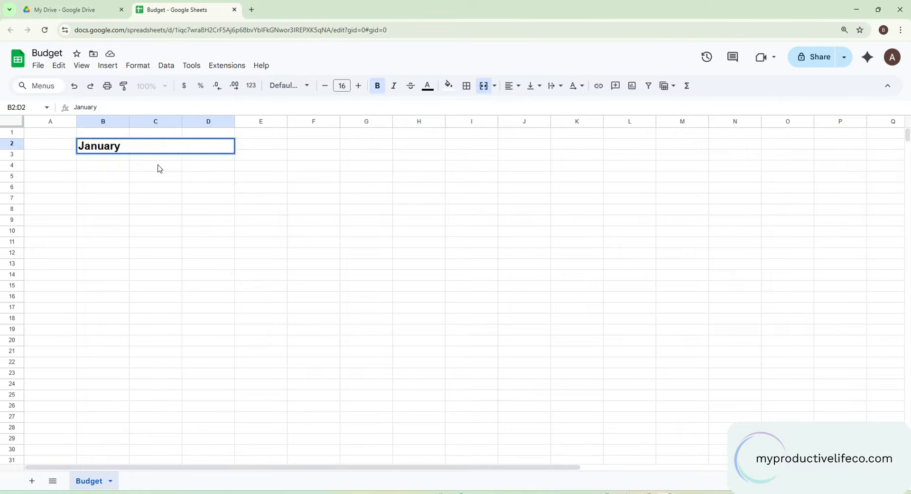
left_click(153, 152)
left_click(512, 86)
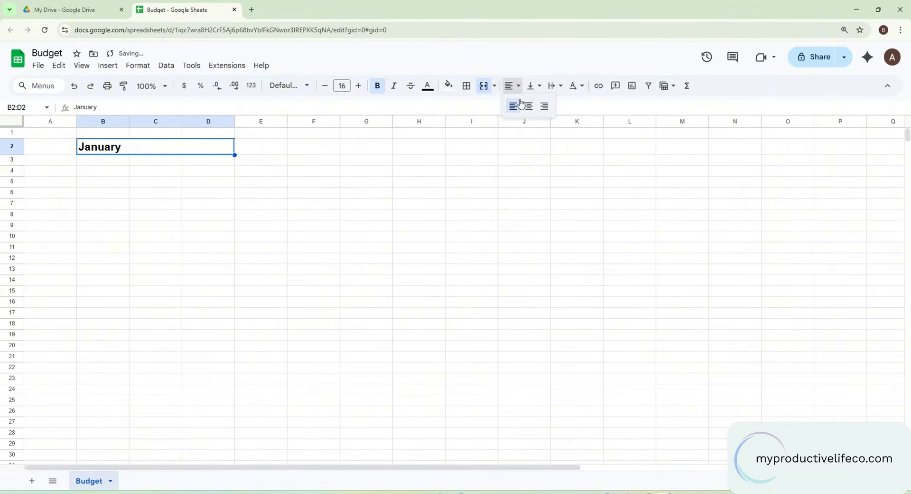
left_click(526, 105)
Step: Merge cells B3:D3 and enter the subtitle "Monthly Budget"
left_click(126, 163)
left_click_drag(126, 164, 203, 166)
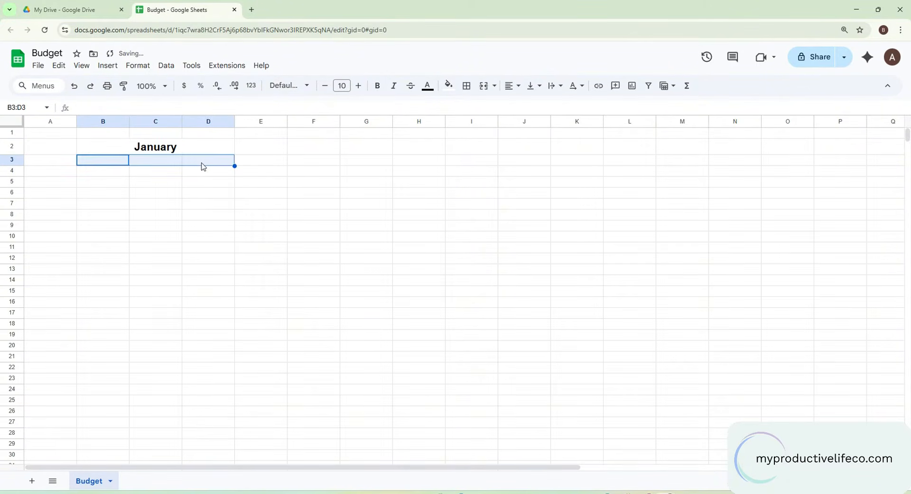
left_click(483, 86)
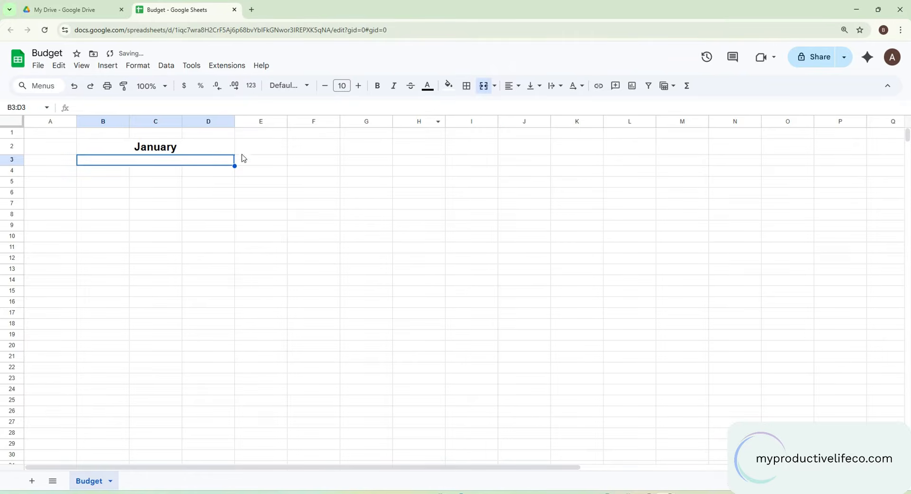
double_click(168, 162)
type("Mont")
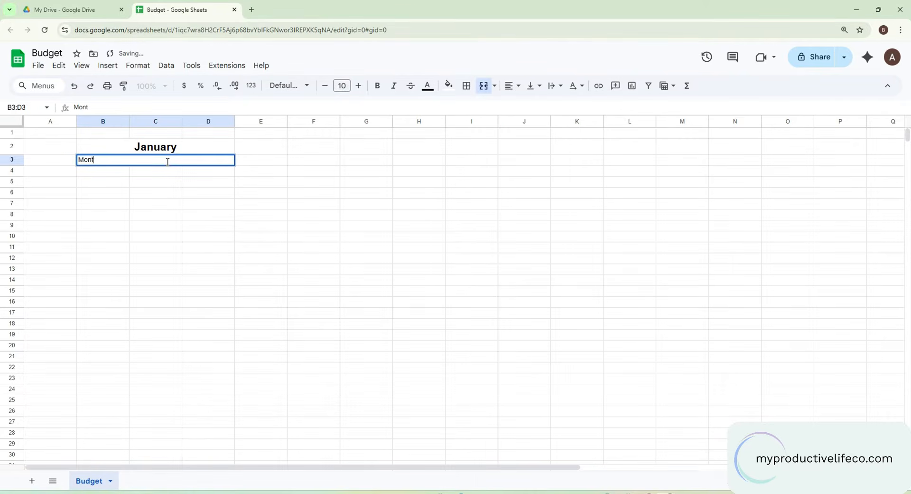
type("hly Budge")
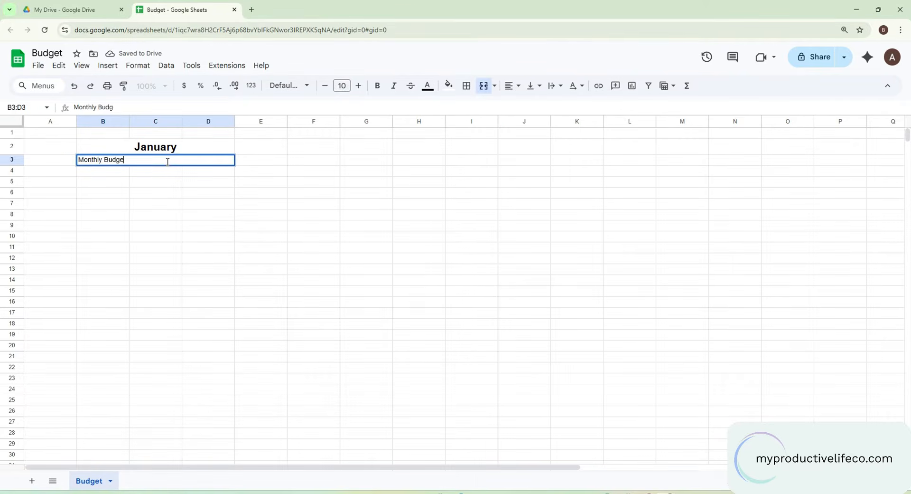
type("t")
Step: Centre the "Monthly Budget" subtitle horizontally and make it italic
left_click(165, 164)
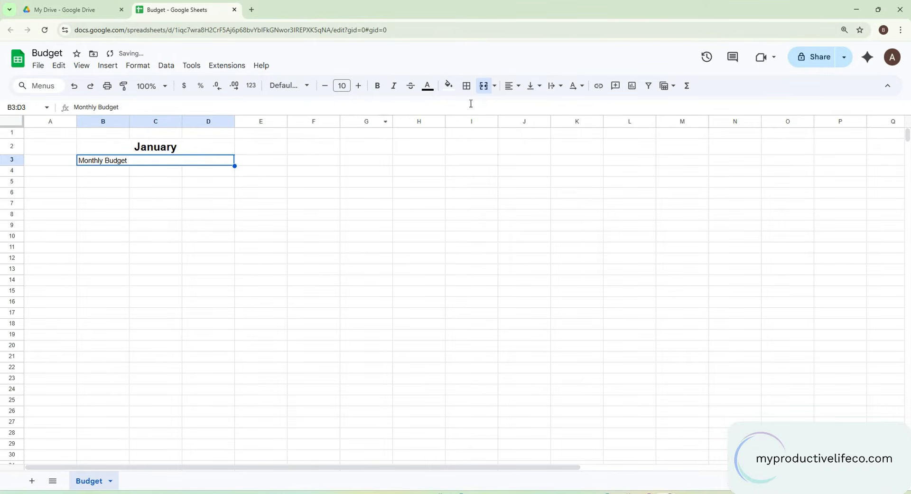
left_click(512, 86)
left_click(530, 106)
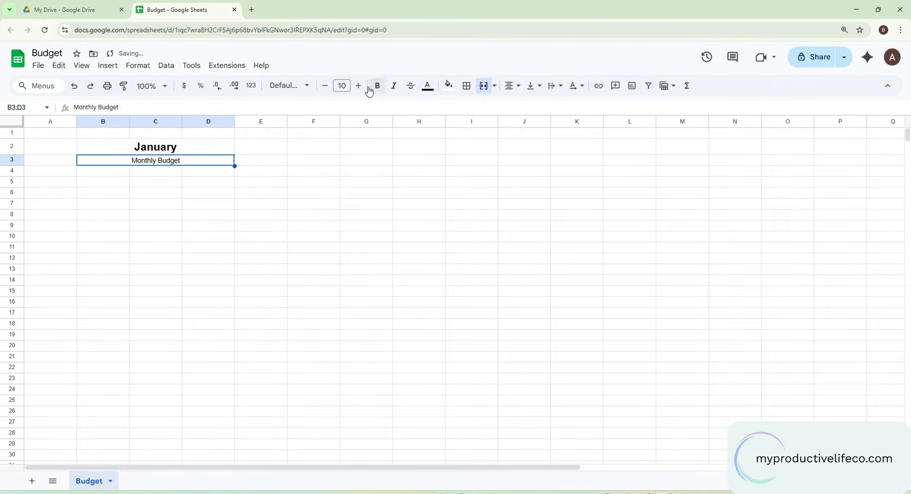
left_click(393, 86)
left_click(209, 147)
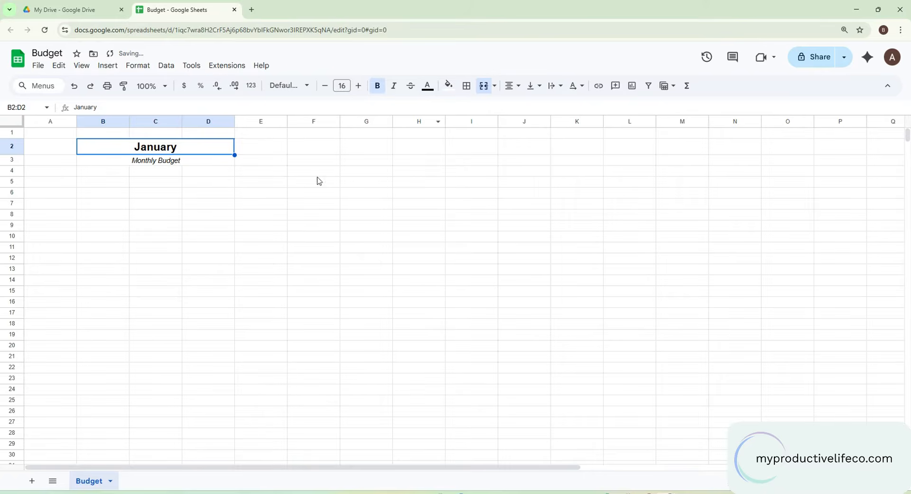
Step: Merge cells B5:D5 and enter the section heading "Cash Flow"
left_click_drag(120, 183, 200, 183)
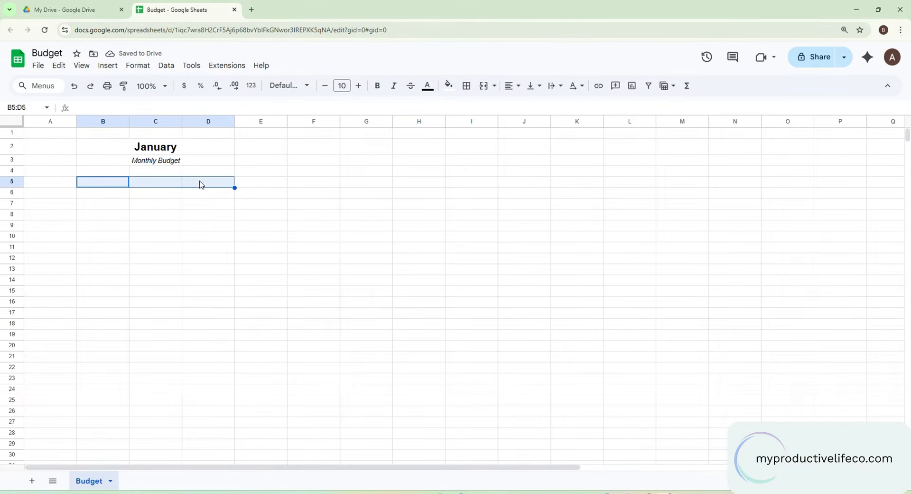
left_click(484, 86)
type("Cash Flow")
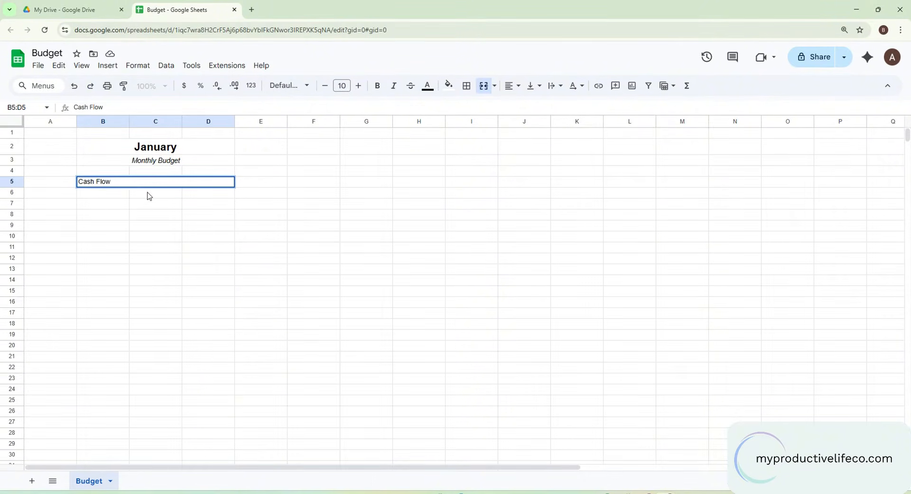
Step: Enter the column headers "Budget" in C6 and "Actual" in D6
left_click(149, 195)
type("Bu")
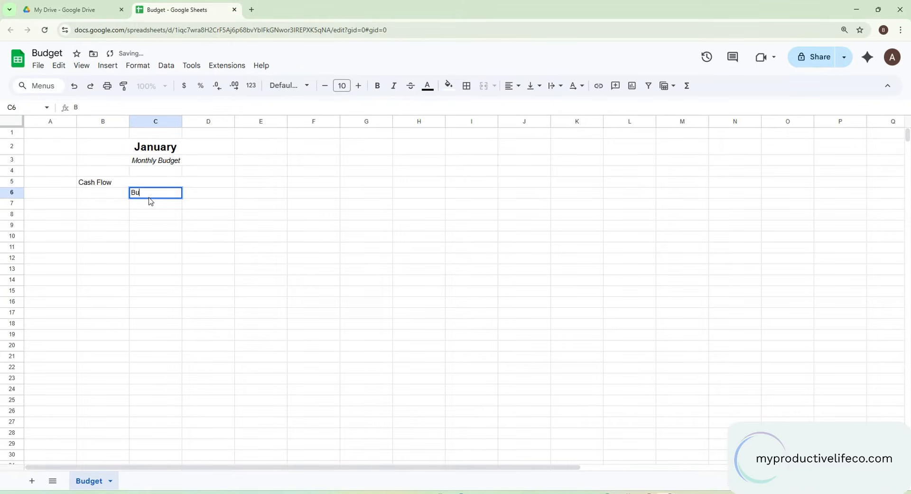
type("dget")
key("Tab")
type("A")
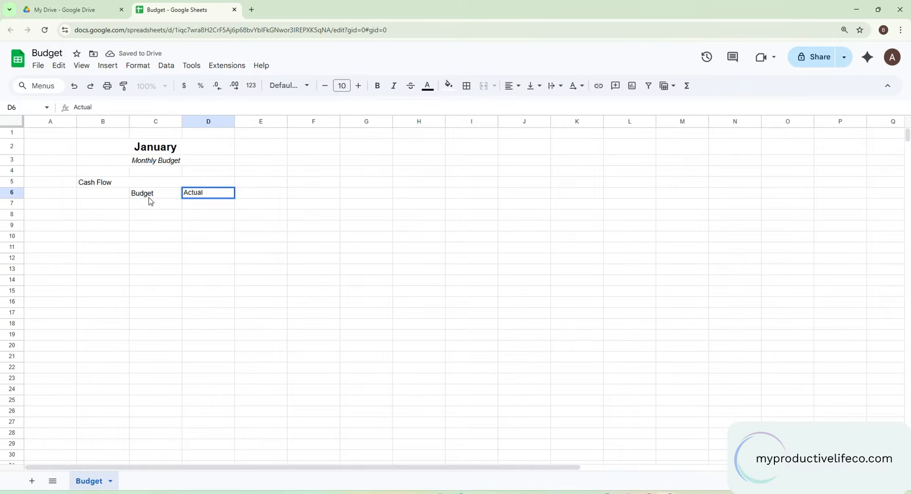
Step: Centre the "Cash Flow" heading horizontally across its merged cell
left_click(141, 186)
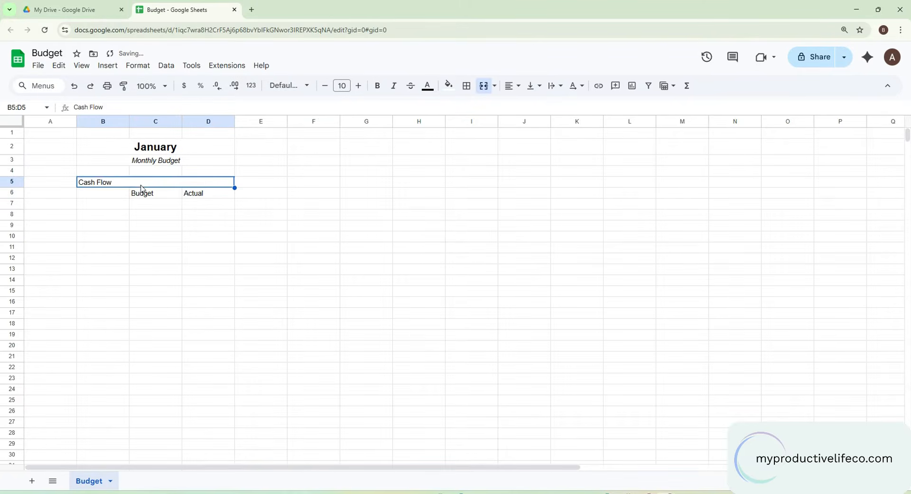
left_click(507, 86)
left_click(525, 106)
Step: Enter the row labels "Start Balance", "Income" and "Expense" in cells B7 to B9
left_click(108, 210)
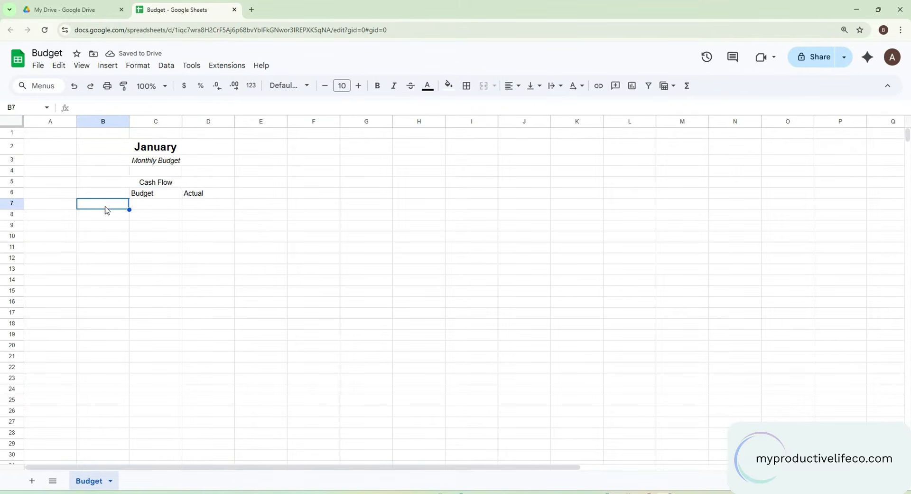
type("Start B")
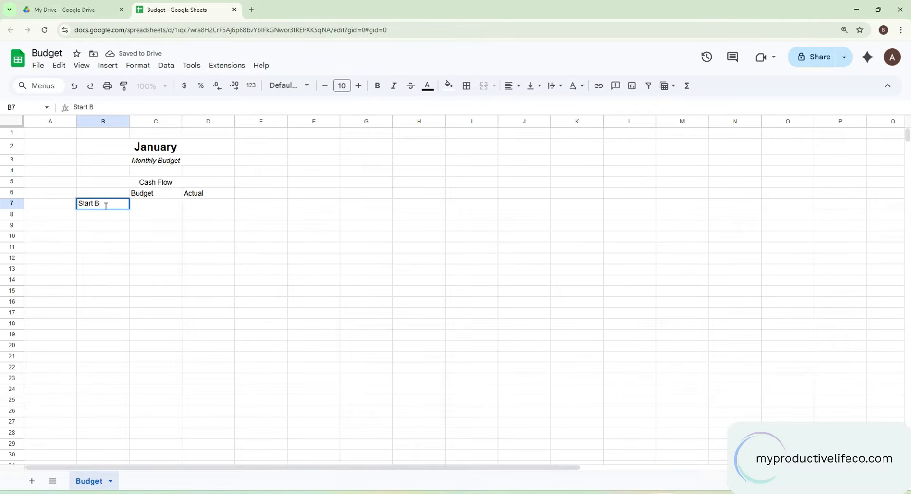
type("alance")
key("Return")
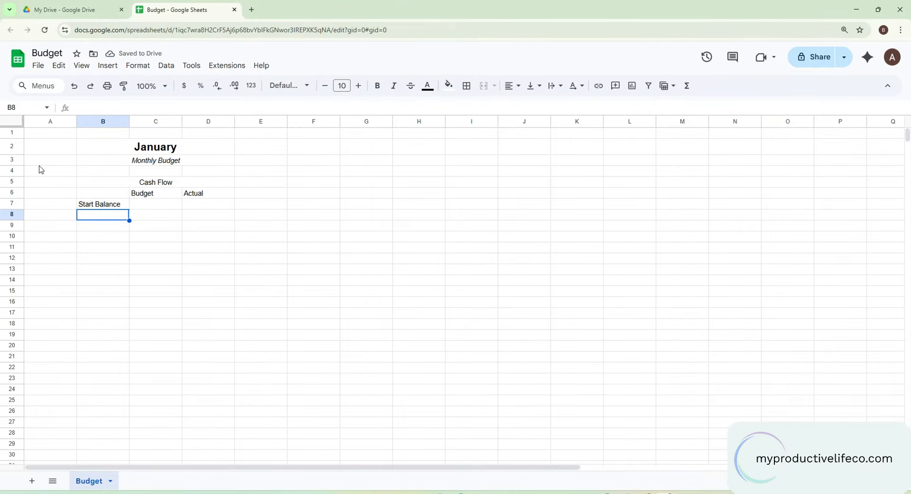
type("Income")
key("Return")
type("Expense")
key("Return")
Step: Enter the row labels "Bills", "Debt", "Savings" and "Balance" in cells B10 to B13
type("B")
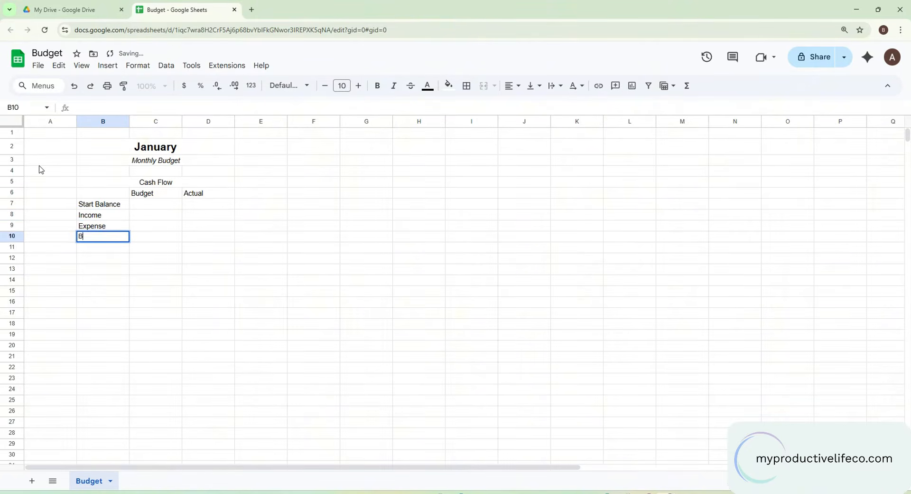
type("ills")
key("Return")
type("Debt")
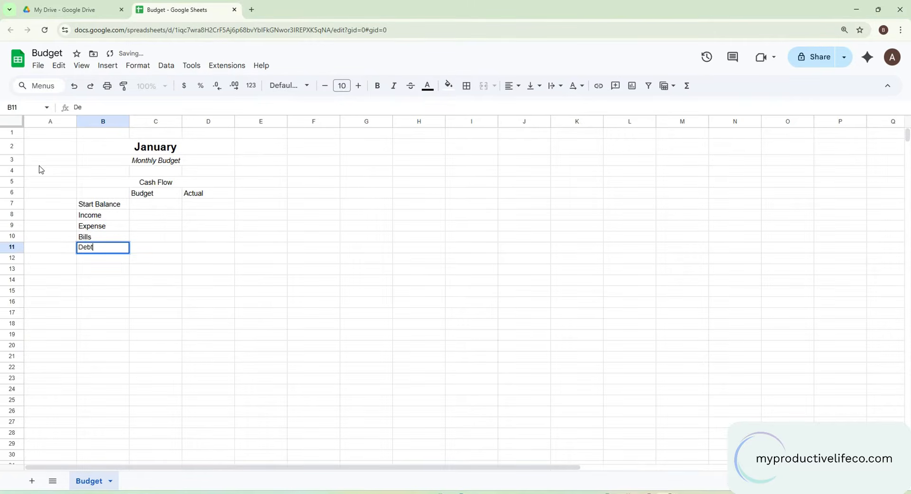
key("Return")
type("Savings")
key("Return")
type("B")
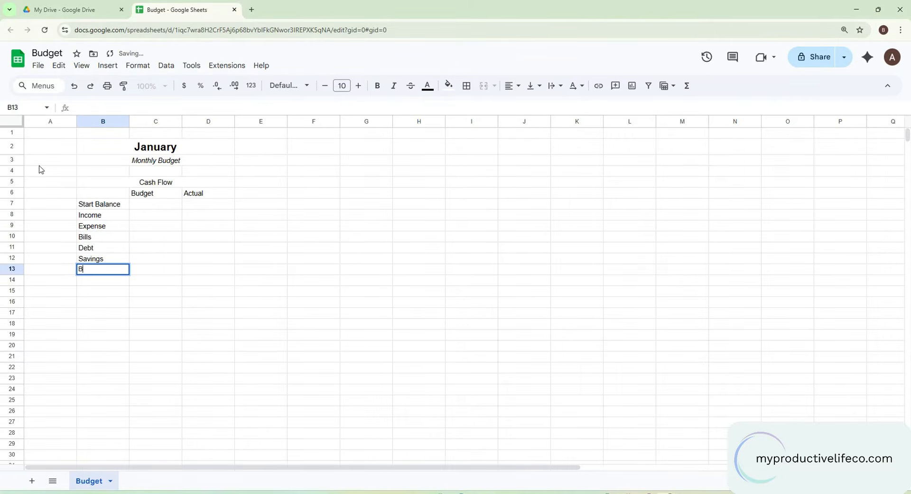
type("alance")
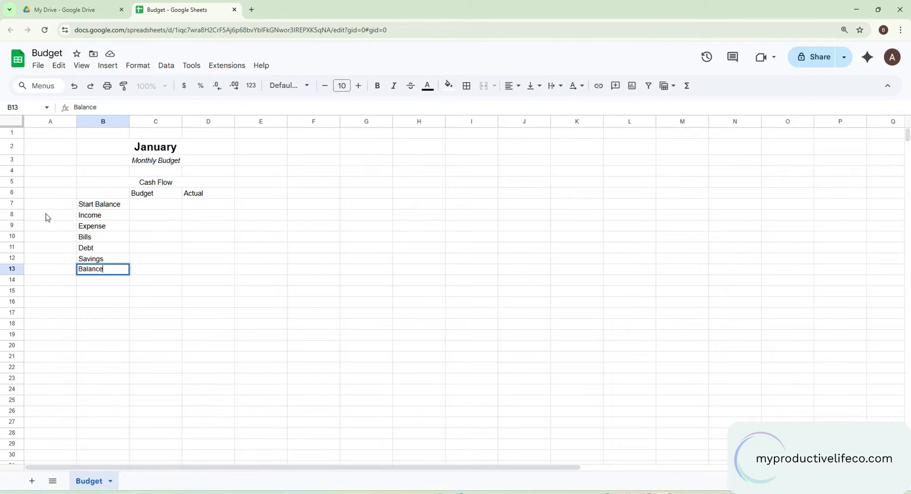
Step: Merge cells B15:D15 and enter the section heading "Savings & Investments"
left_click_drag(99, 295, 218, 291)
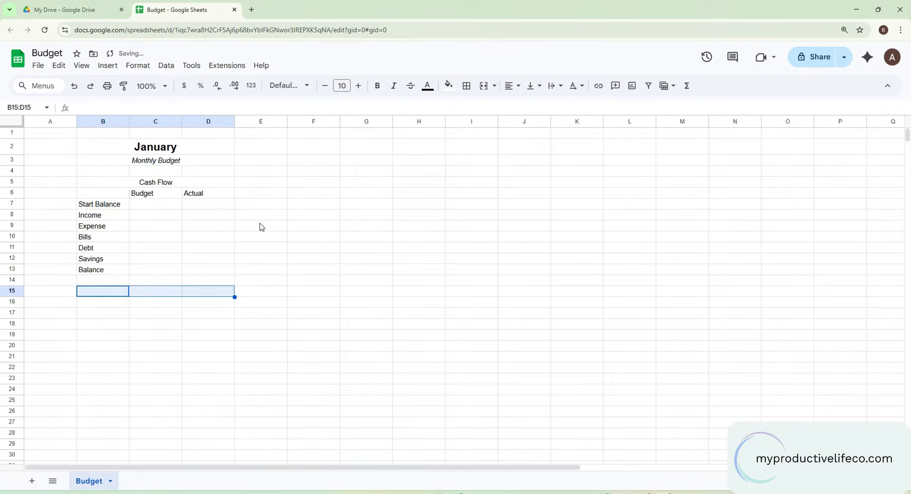
left_click(483, 85)
type("Savings & Inves")
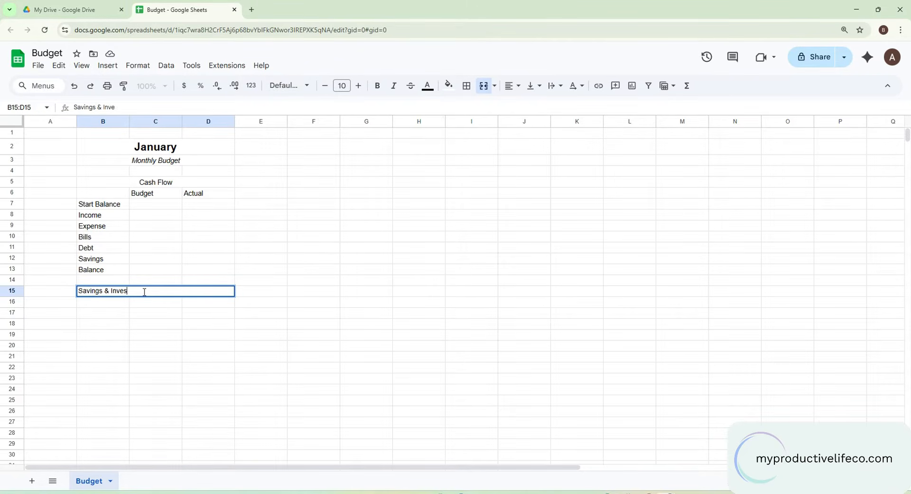
type("tme")
key("BackSpace")
type("me")
key("Return")
left_click(147, 302)
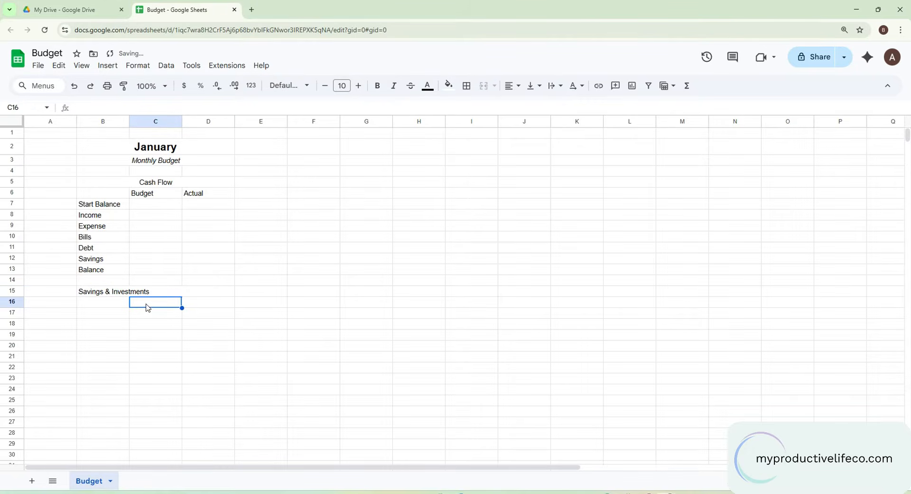
Step: Enter the column headings "Budget" and "Actual" in cells C16 and D16
type("Budget")
key("Tab")
type("A")
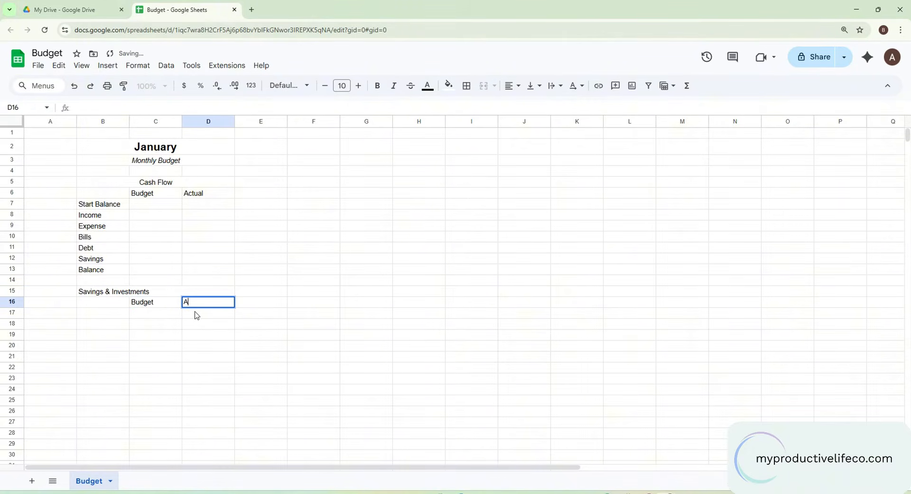
type("ctual")
key("Return")
Step: Centre the "Savings & Investments" heading horizontally across its merged cell
left_click(176, 291)
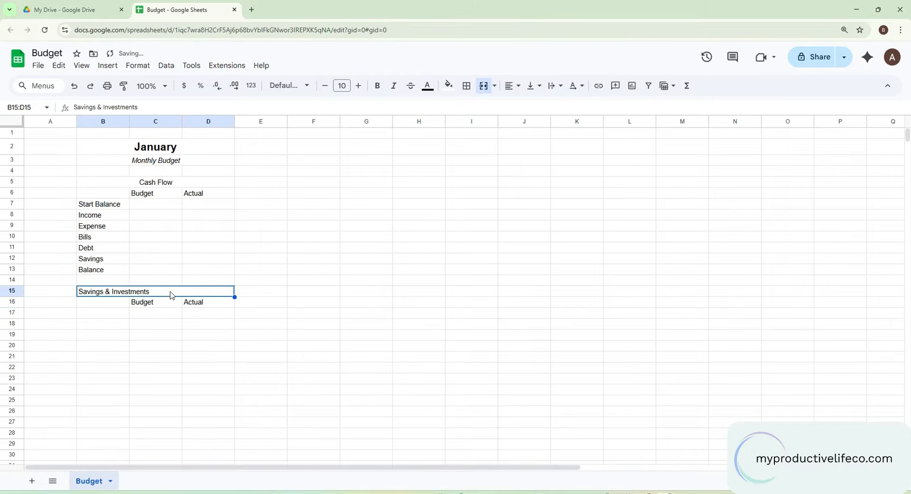
left_click(513, 86)
left_click(529, 107)
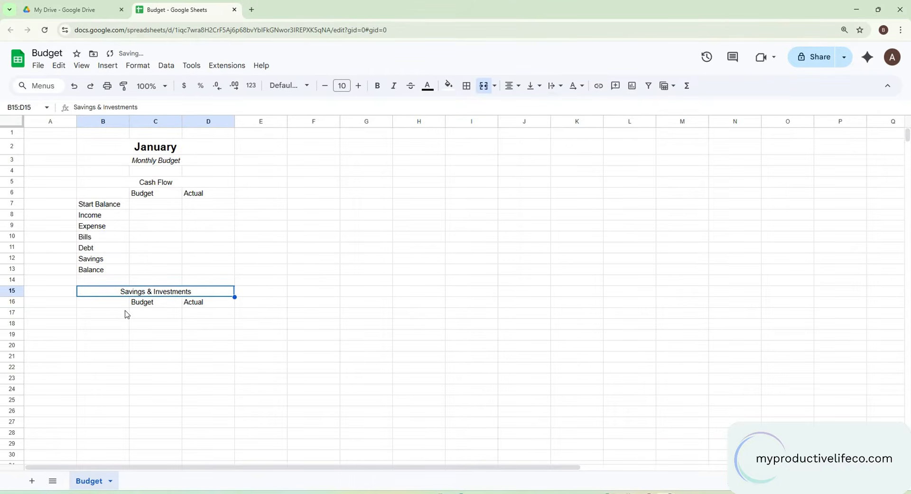
Step: Enter the row labels "Emergency Fund", "Retirement" and "Vacation" in cells B17 to B19, and widen column B to fit them
left_click(117, 314)
type("E")
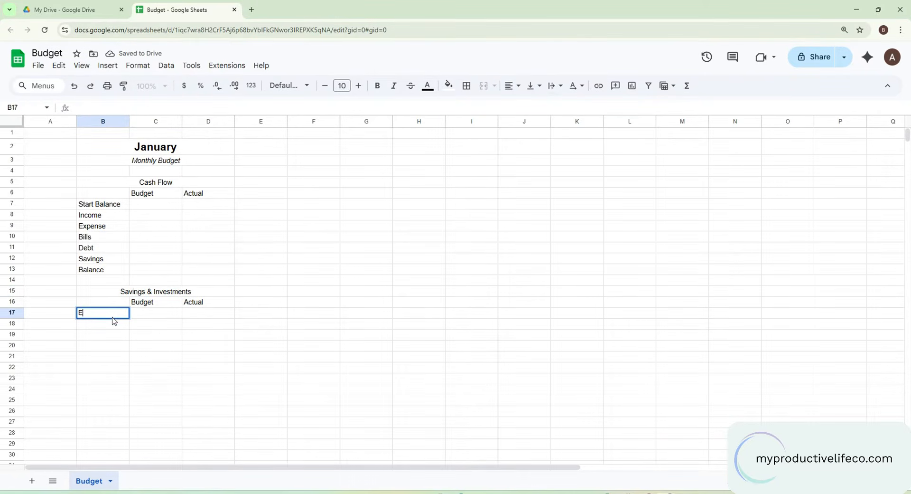
type("mergency")
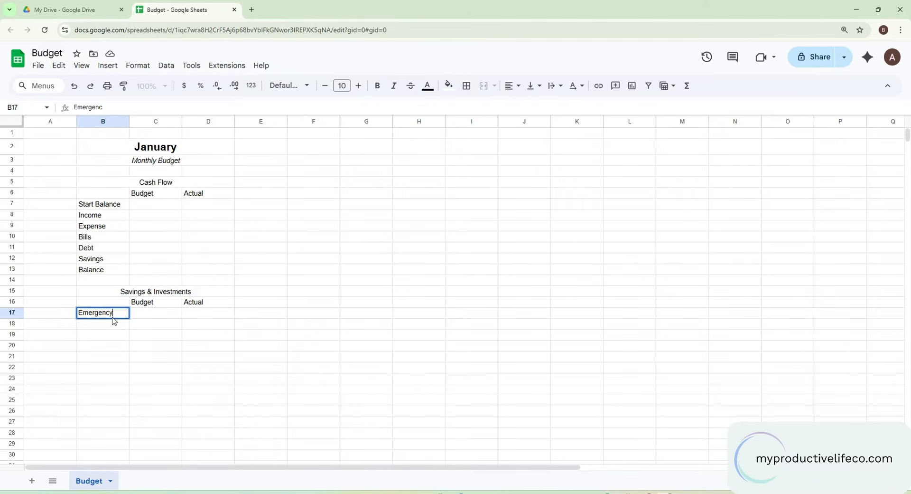
type(" Fund")
key("Return")
type("R")
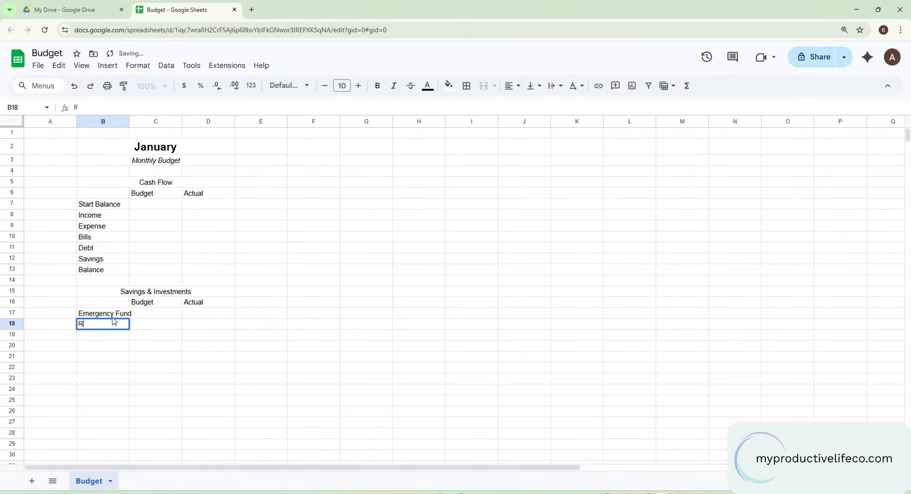
type("etirement")
key("Return")
type("V")
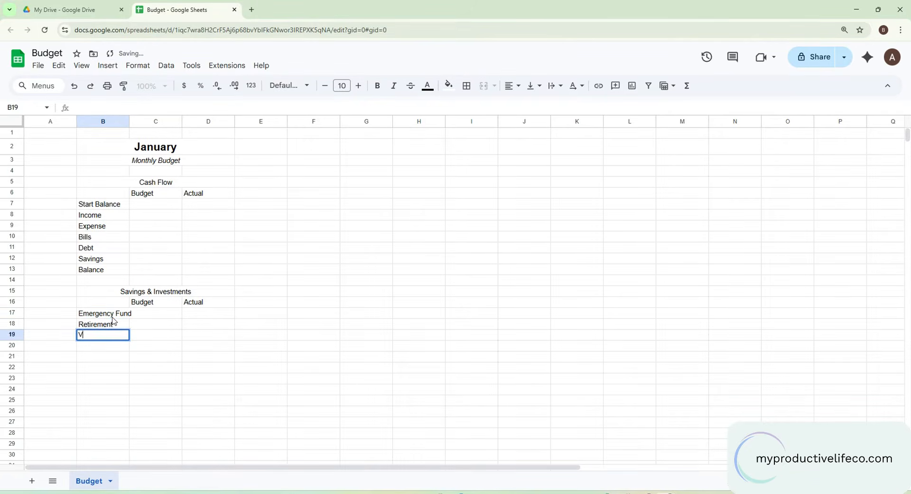
type("acation")
key("Return")
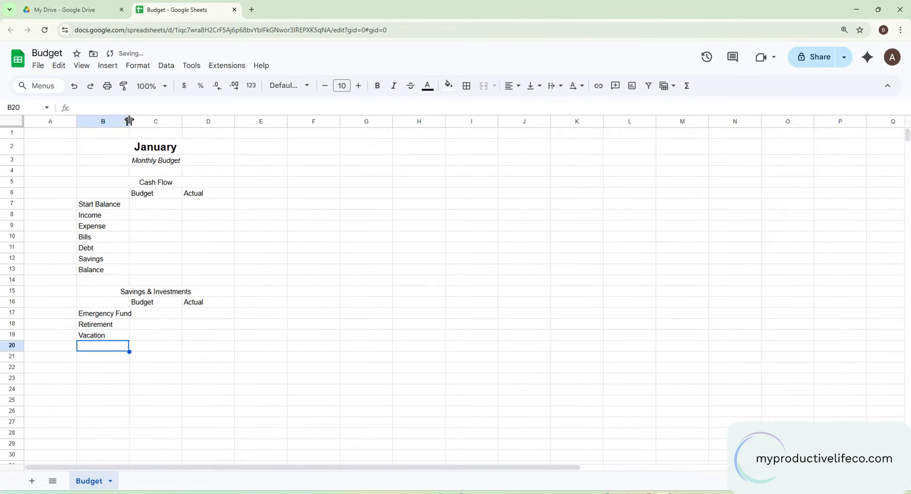
mouse_move(129, 121)
left_mouse_down()
mouse_move(151, 122)
mouse_move(143, 122)
left_mouse_up()
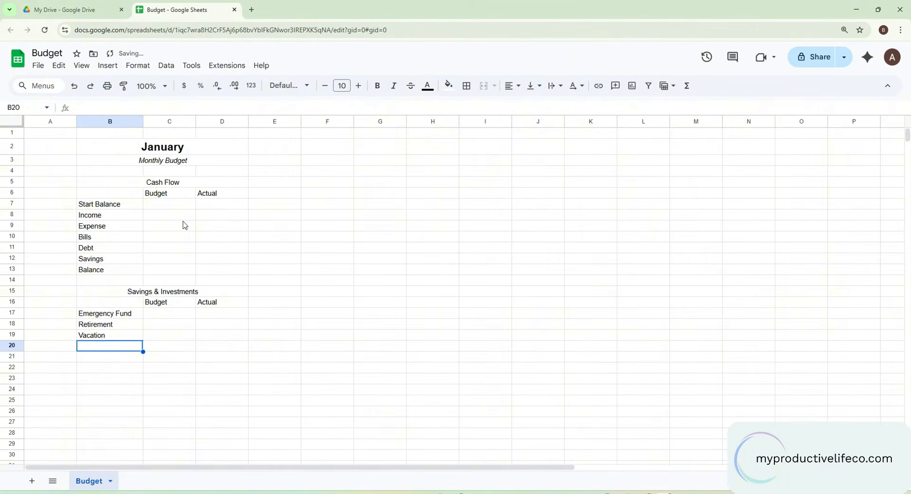
Step: Make the "Cash Flow" and "Savings & Investments" section headings bold
left_click(176, 185)
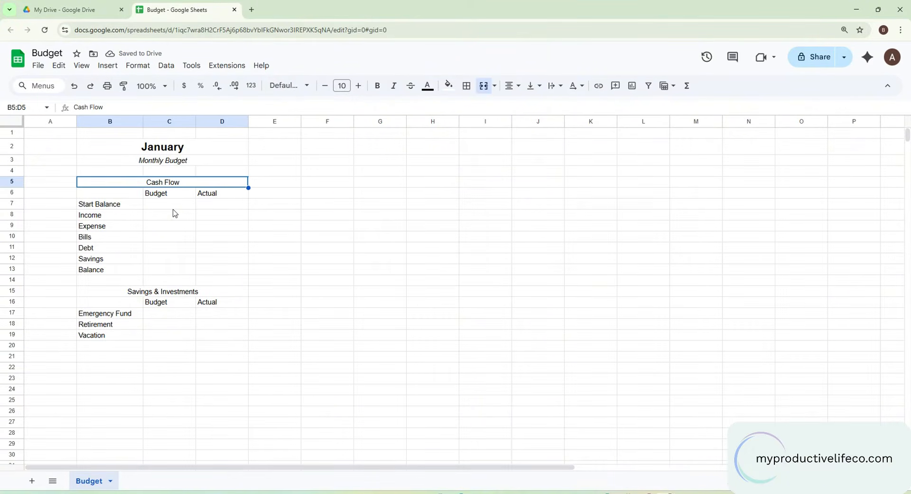
left_click(377, 85)
left_click(176, 294)
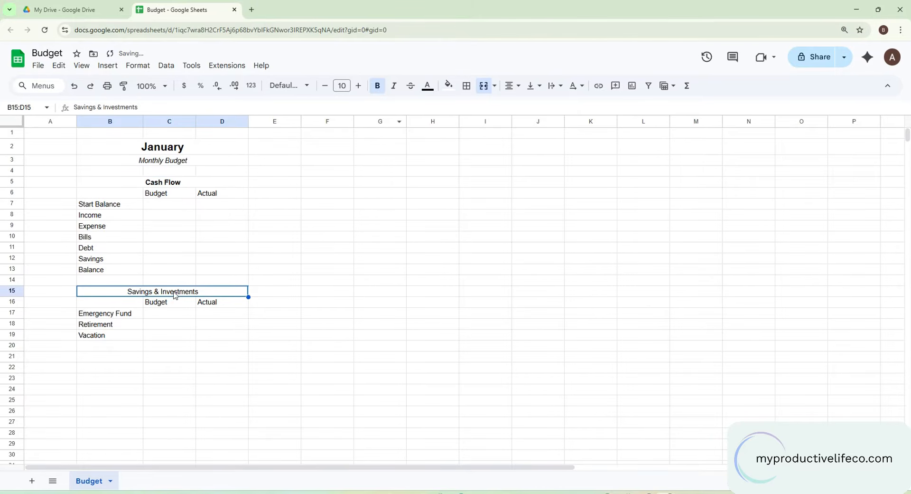
left_click(378, 86)
Step: Italicise the "Budget" and "Actual" column headings in C6:D6 and C16:D16
left_click_drag(145, 192, 223, 197)
left_click(391, 90)
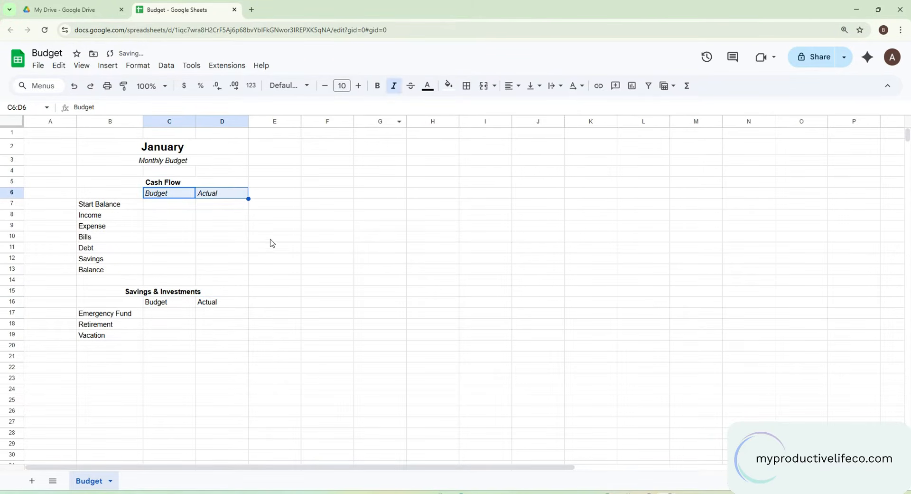
left_click_drag(177, 304, 204, 304)
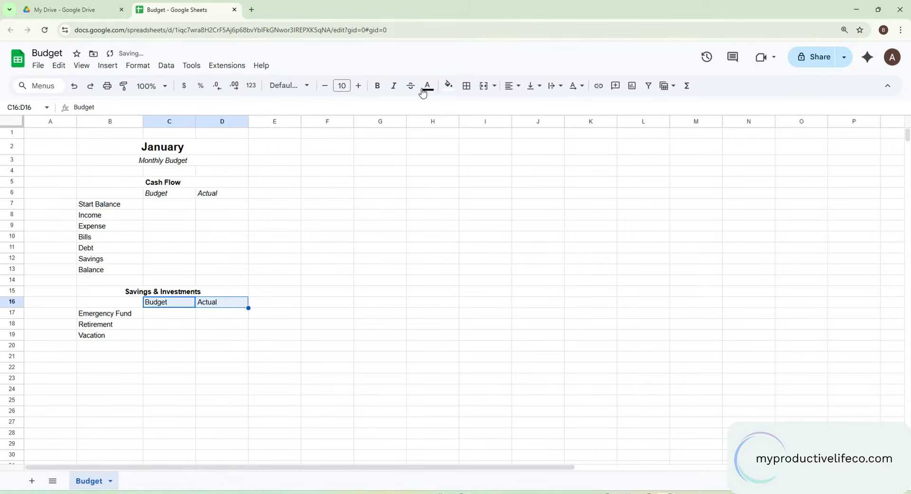
left_click(394, 88)
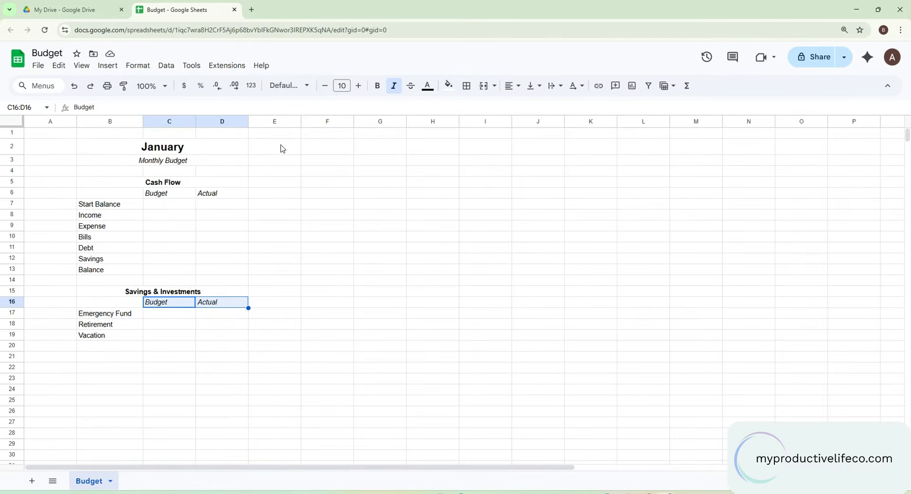
Step: Merge cells E2:H2 and enter the section heading "Income"
left_click(282, 149)
left_click(417, 147, "shift")
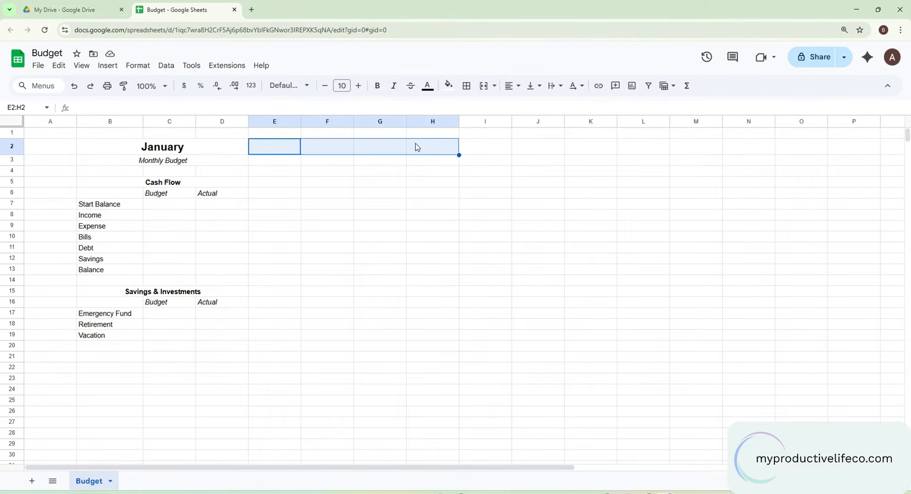
left_click(484, 85)
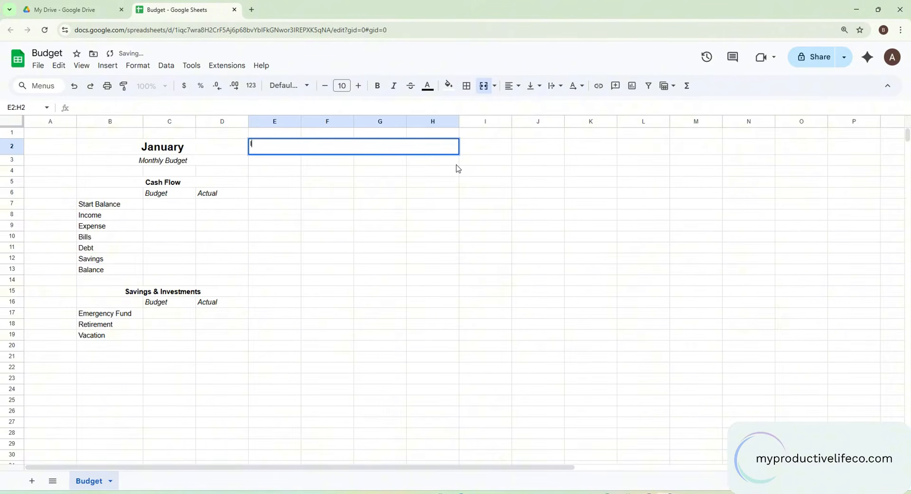
type("Income")
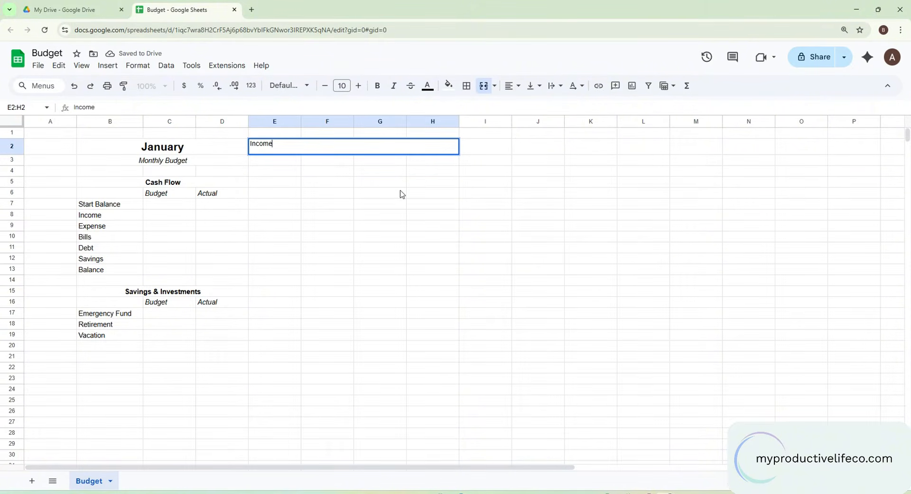
key("Return")
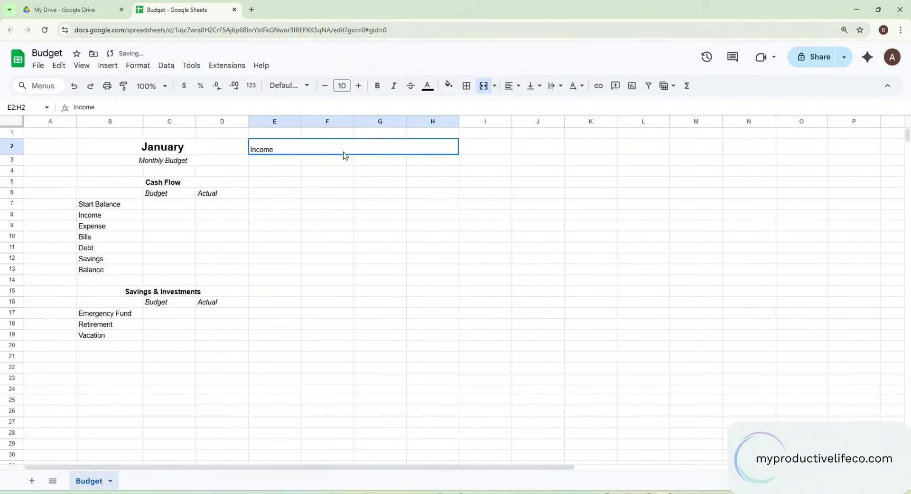
Step: Centre the "Income" heading vertically and horizontally in its merged cell and make it bold
left_click(559, 88)
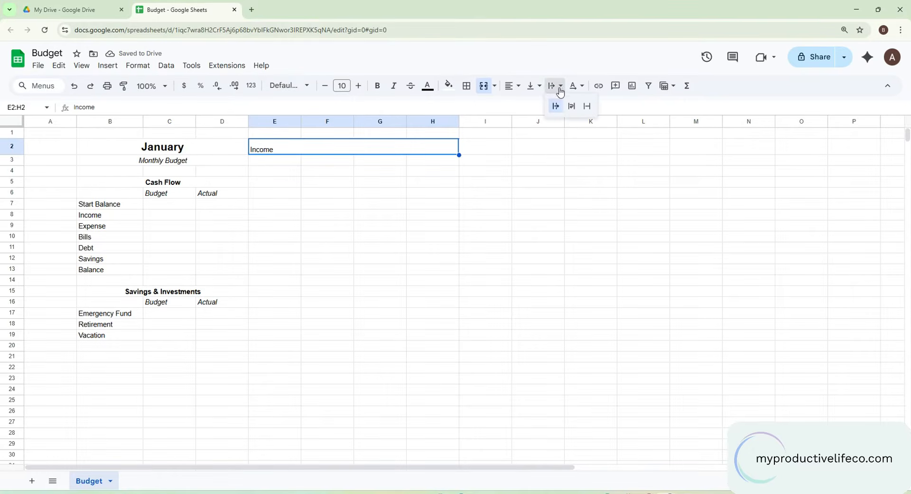
left_click(532, 86)
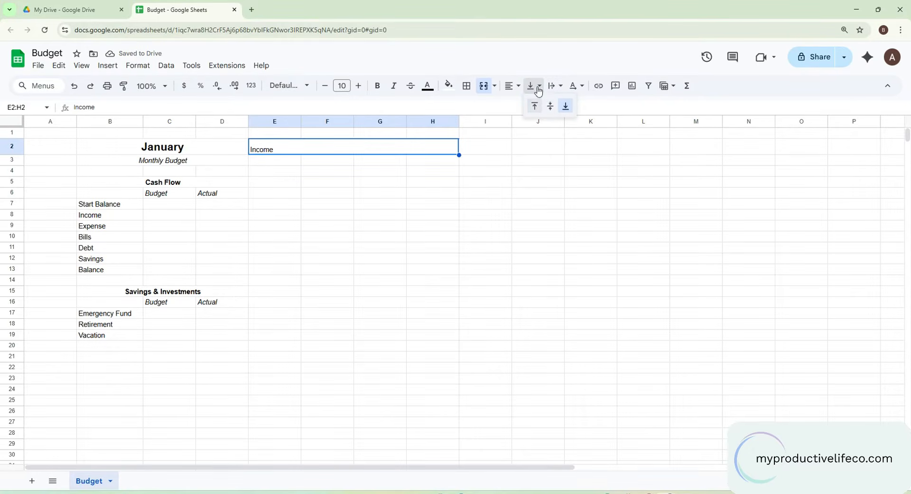
left_click(550, 106)
left_click(515, 88)
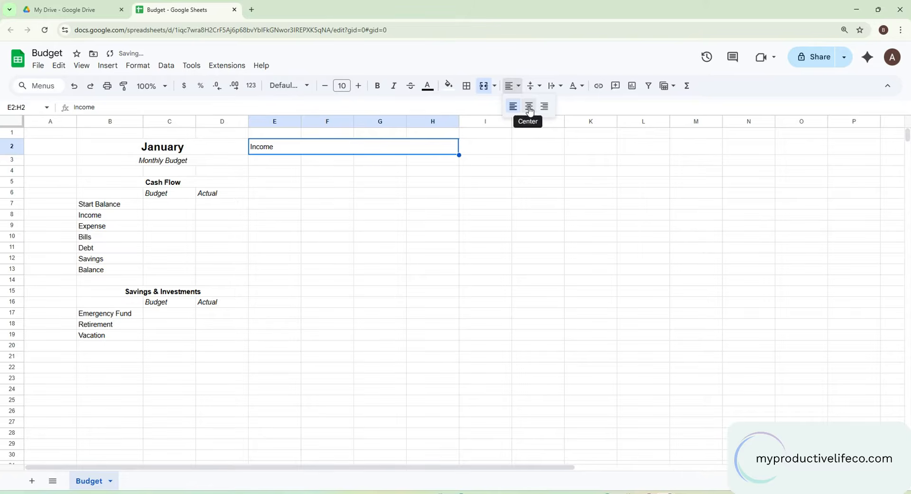
left_click(529, 106)
left_click(378, 88)
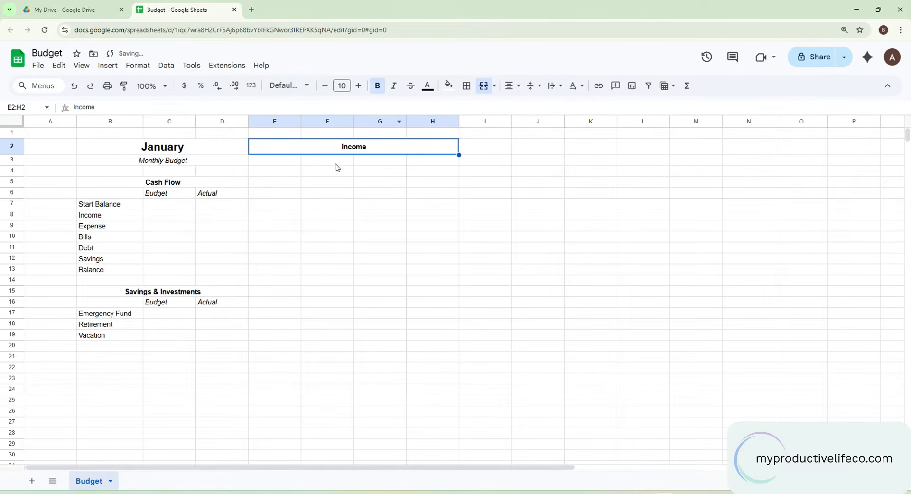
Step: Enter the column headings "Date", "Budget" and "Actual" in cells F3 to H3 and italicise them
left_click(330, 165)
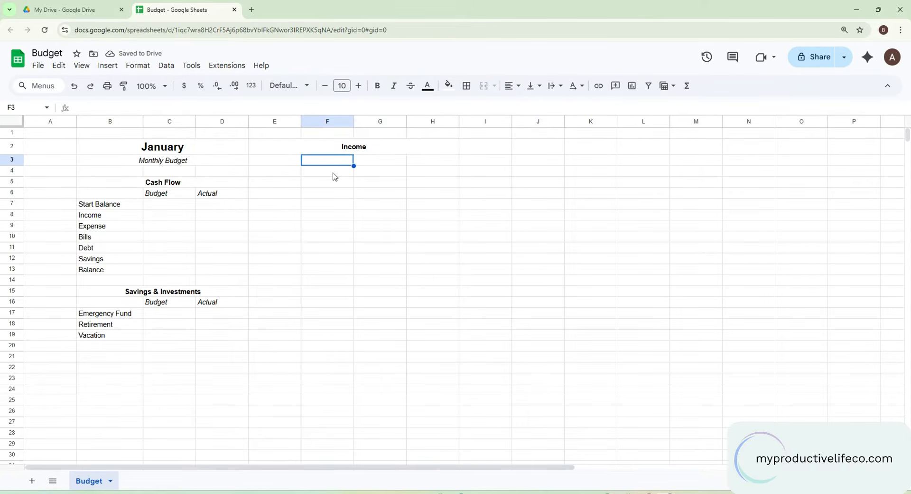
type("Date")
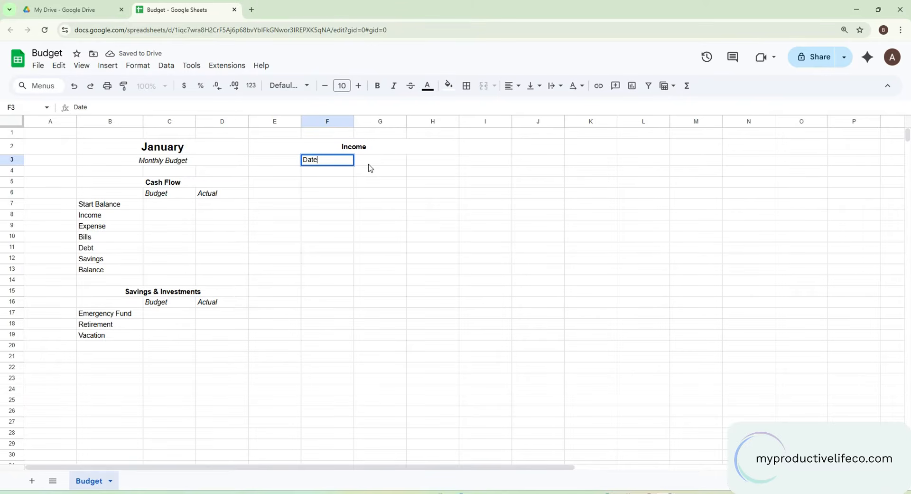
key("Tab")
type("B")
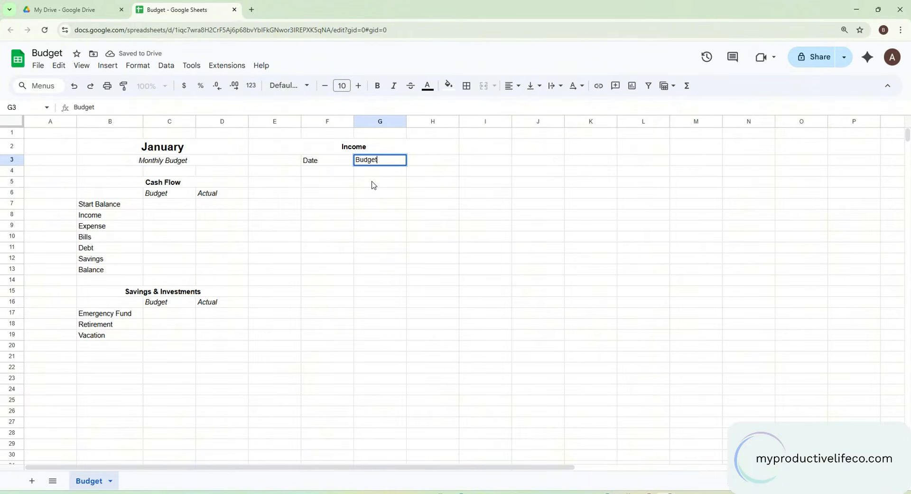
key("Tab")
type("A")
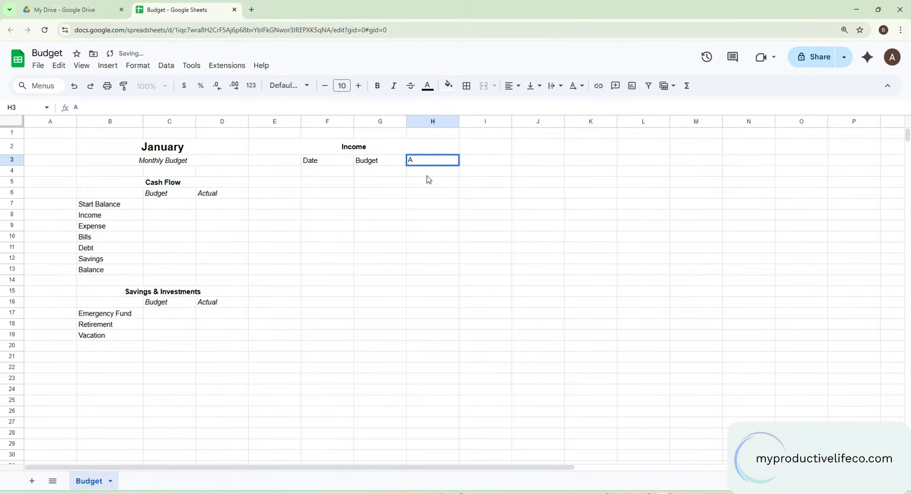
type("ctual")
key("Return")
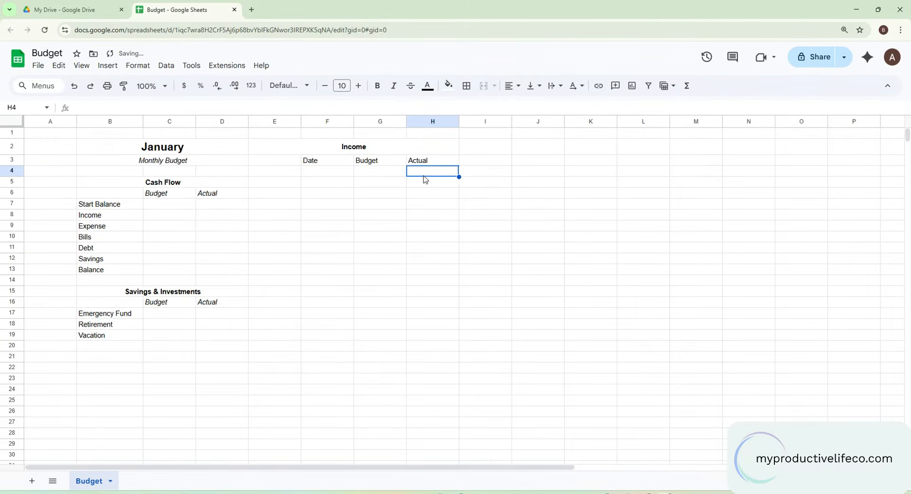
left_click_drag(340, 162, 427, 163)
left_click(389, 87)
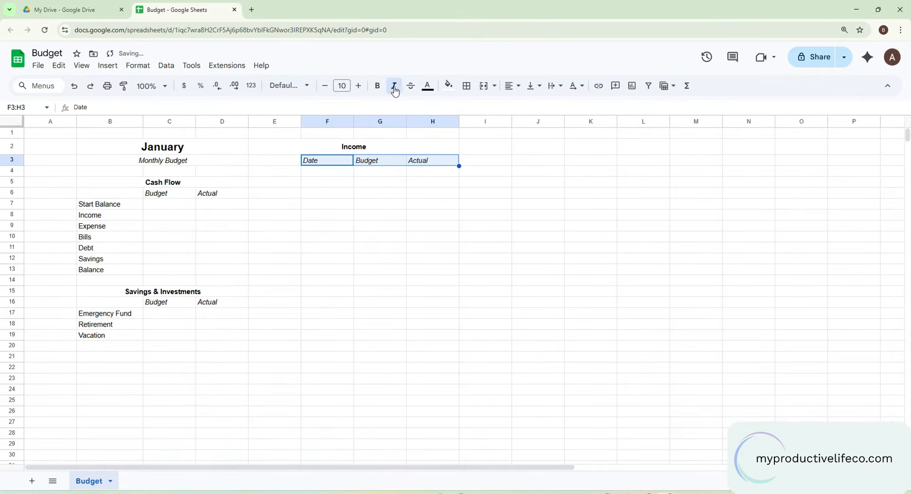
Step: Enter the income row labels "Paycheck 1", "Paycheck 2" and "Paycheck 3" in cells E4 to E6
left_click(296, 173)
type("Pay")
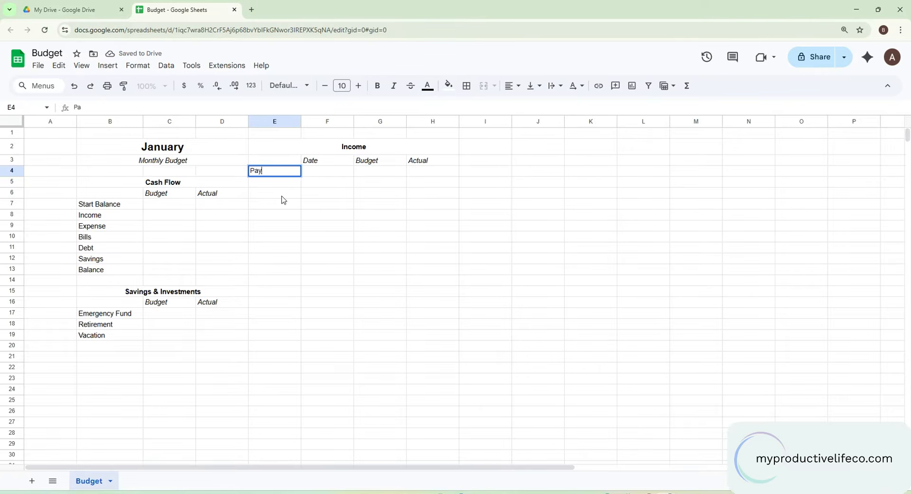
type("check 1")
key("Return")
type("Paycheck 2")
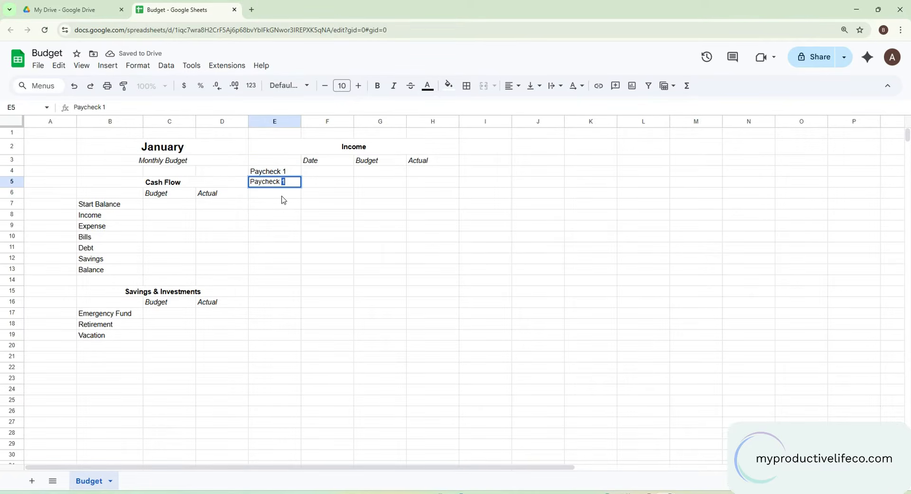
key("Return")
type("Paycheck 3")
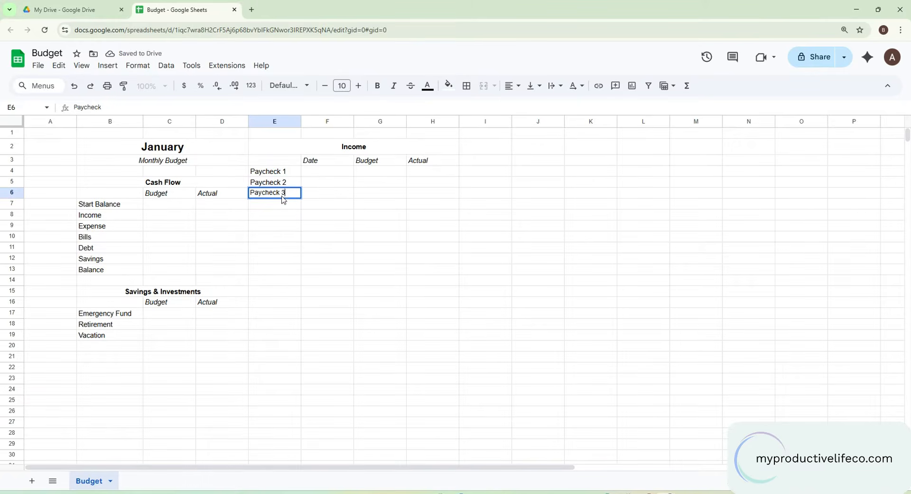
key("Return")
Step: Enter "Interest" in cell E7 and "Other Income" in both E8 and E9 as the remaining income row labels
type("Interest")
key("Return")
type("Othe")
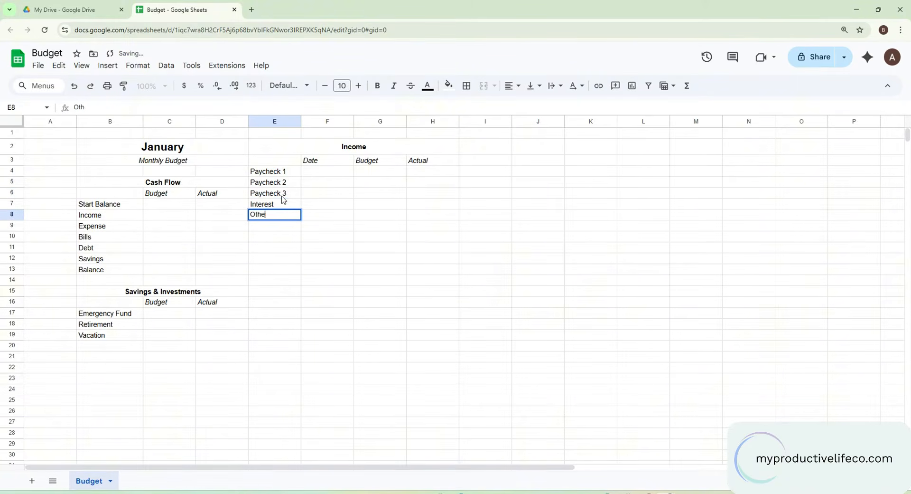
type("r Income")
key("Return")
type("O")
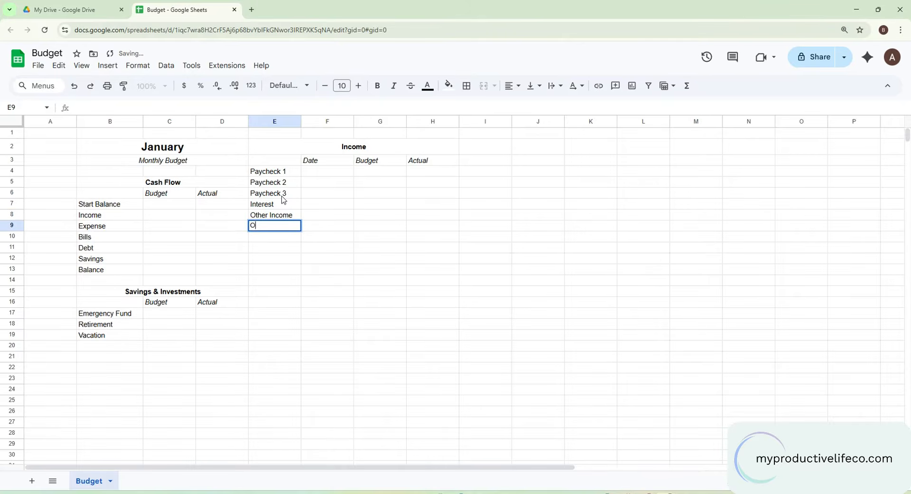
type("ther Income")
key("Return")
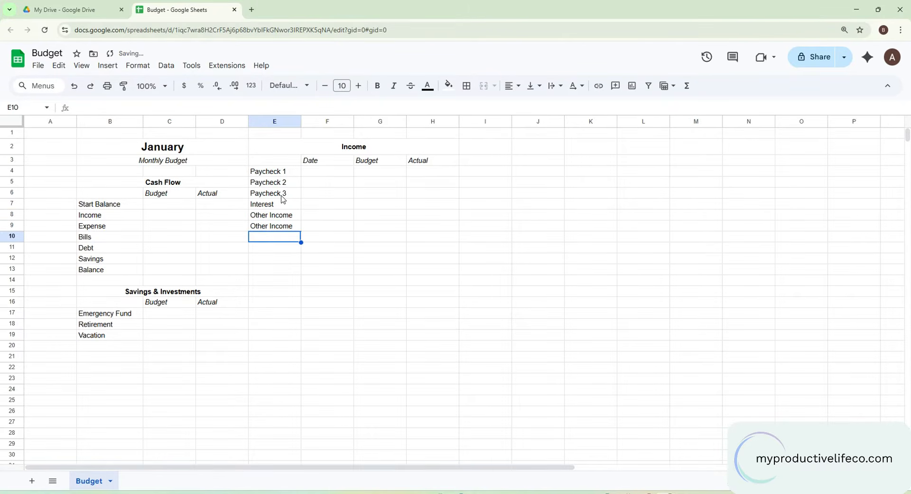
left_click(318, 175)
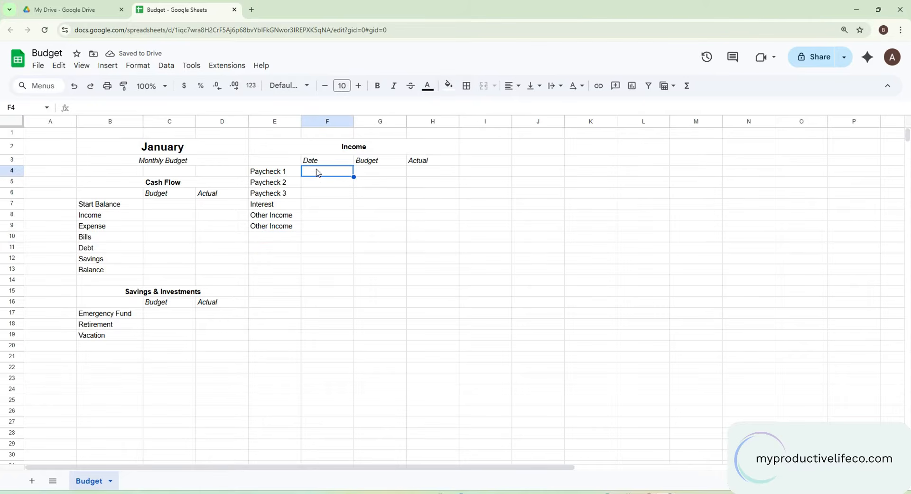
Step: Apply the custom month-day date format "Aug-5" to cell F4 in the Income section's Date column
left_click(253, 87)
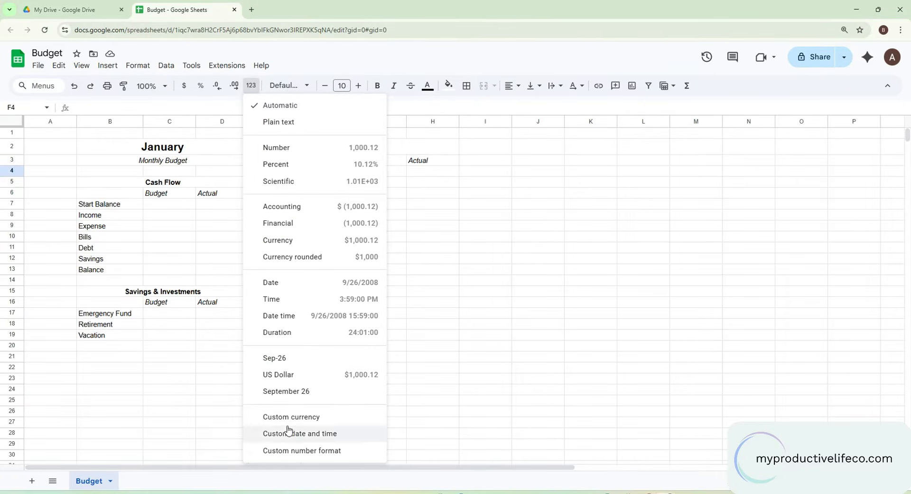
left_click(295, 437)
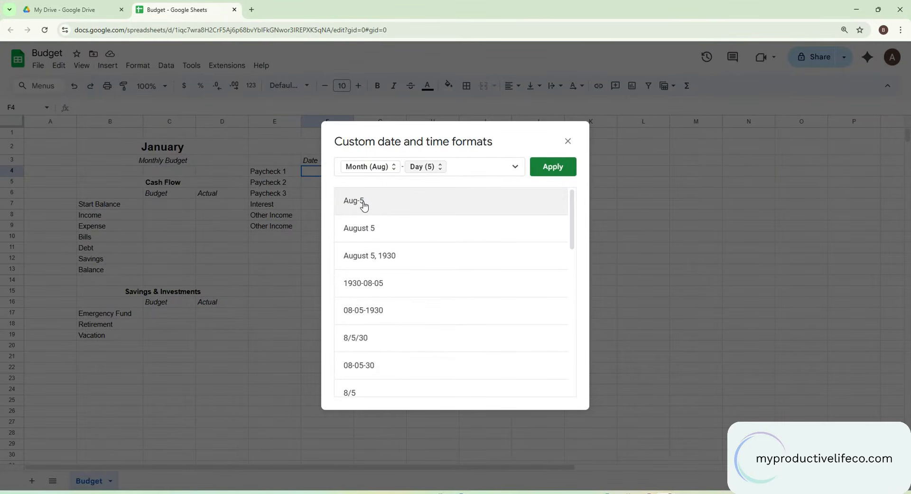
left_click(554, 171)
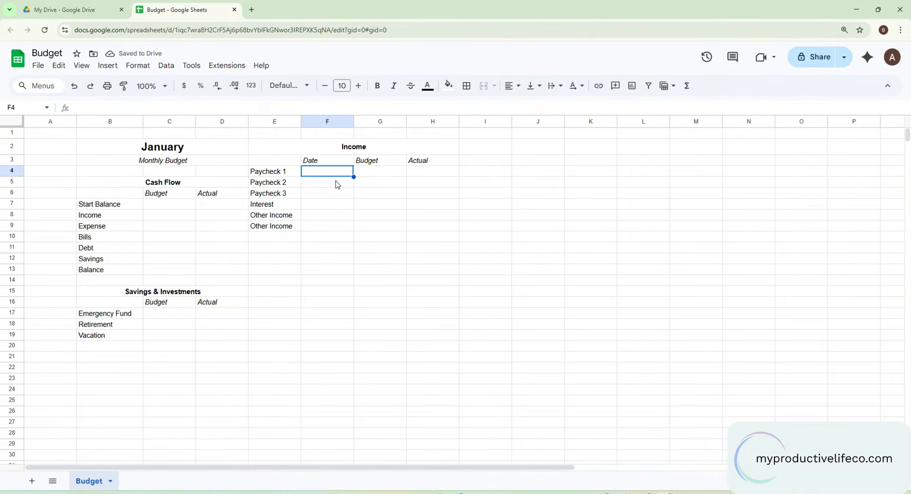
Step: Add a data validation rule to cells F4 to F13 with the criterion "Is valid date"
double_click(332, 173)
key("Escape")
left_click(322, 274, "shift")
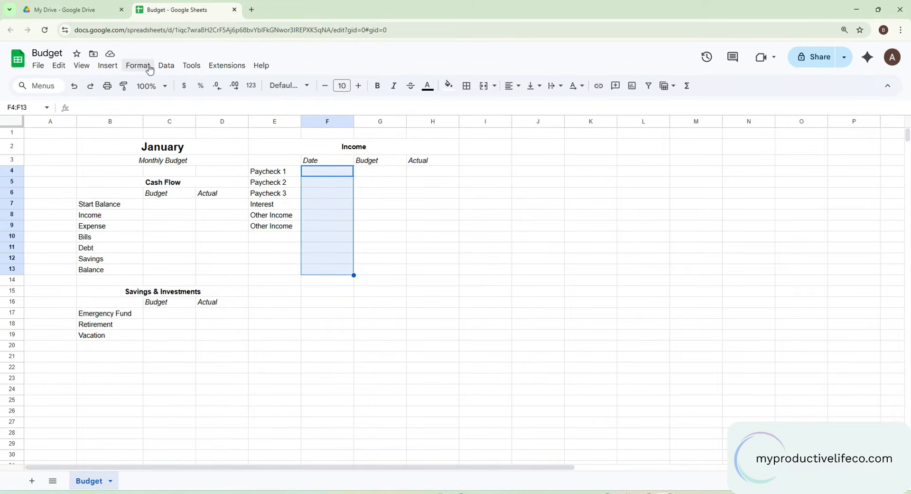
left_click(165, 67)
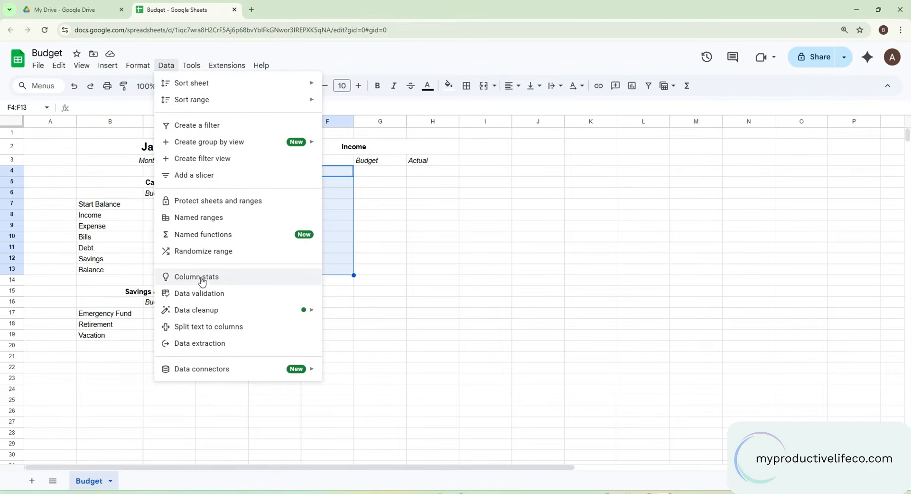
left_click(200, 293)
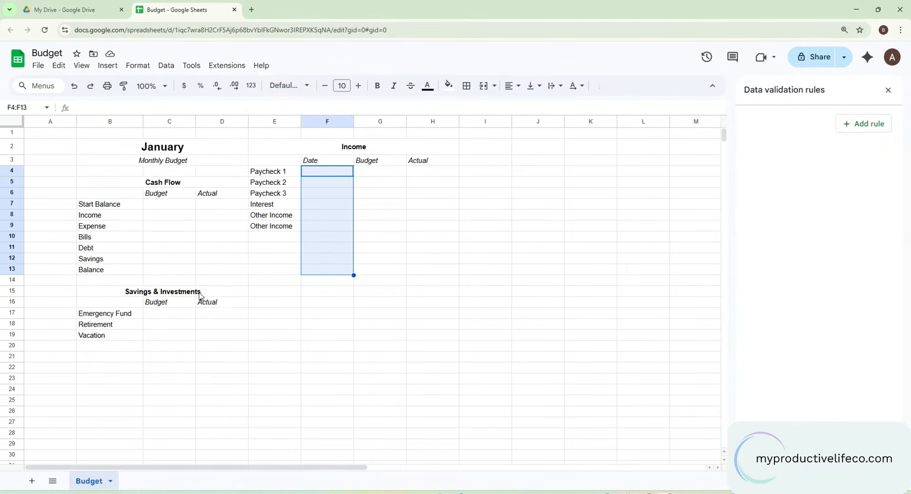
left_click(851, 127)
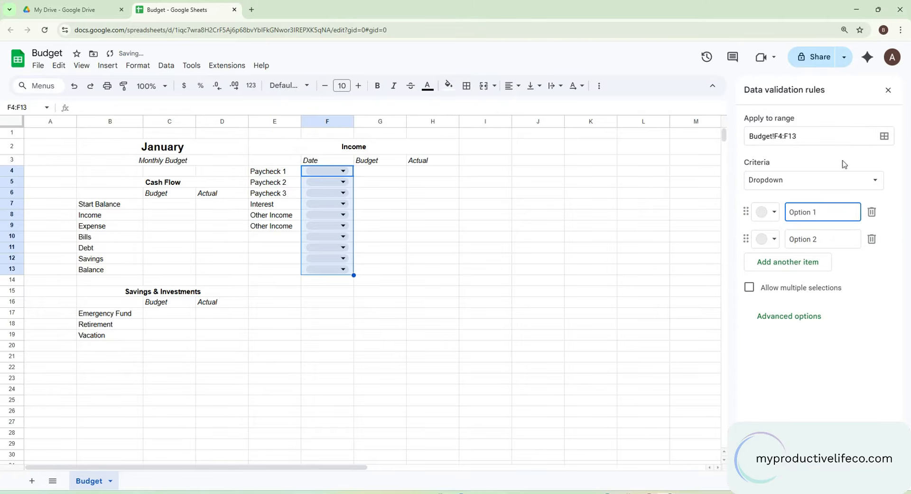
left_click(875, 181)
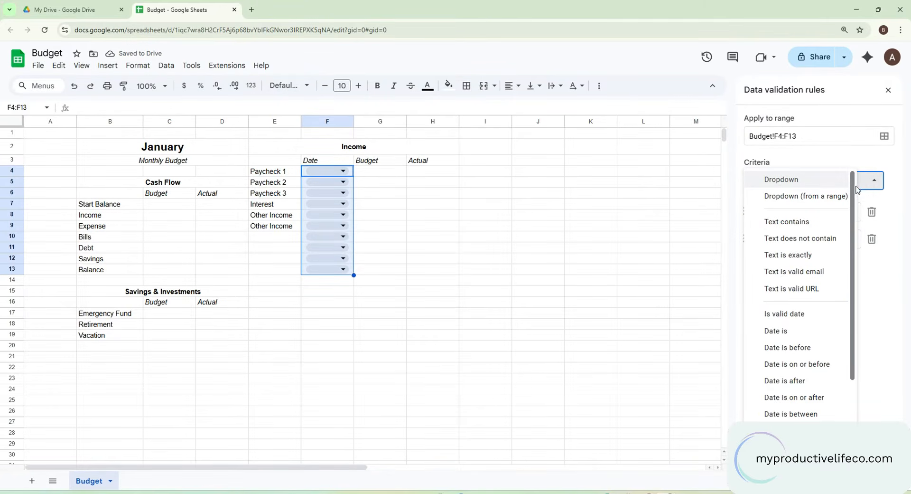
left_click(798, 315)
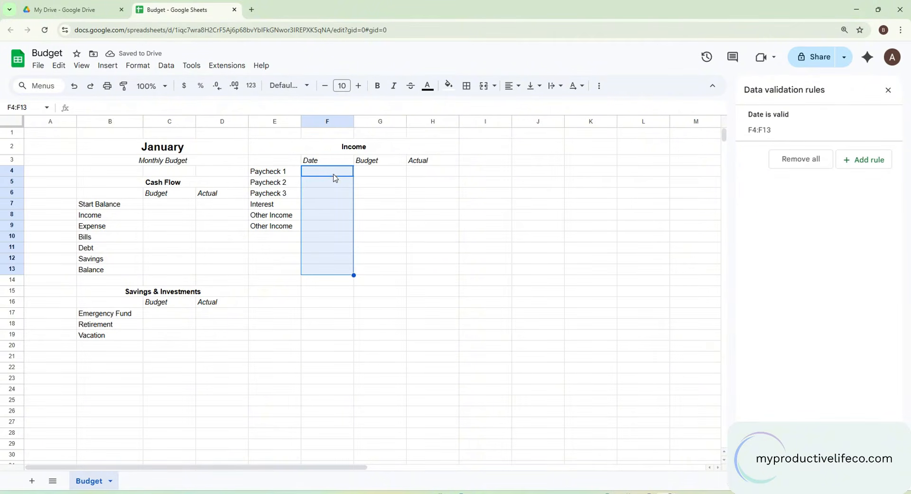
Step: Pick the date 4/3/2025 for Paycheck 1 in cell F4 and narrow column F to fit the short date
double_click(333, 171)
left_click(343, 218)
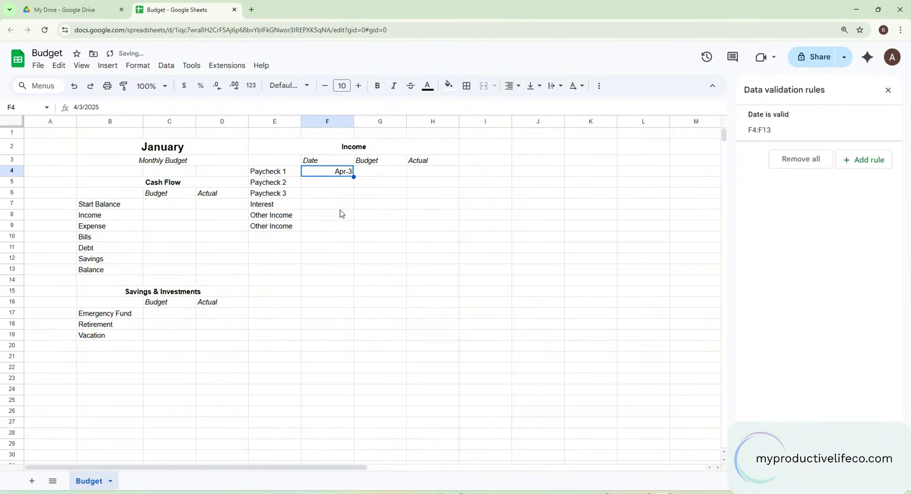
left_click_drag(351, 122, 323, 122)
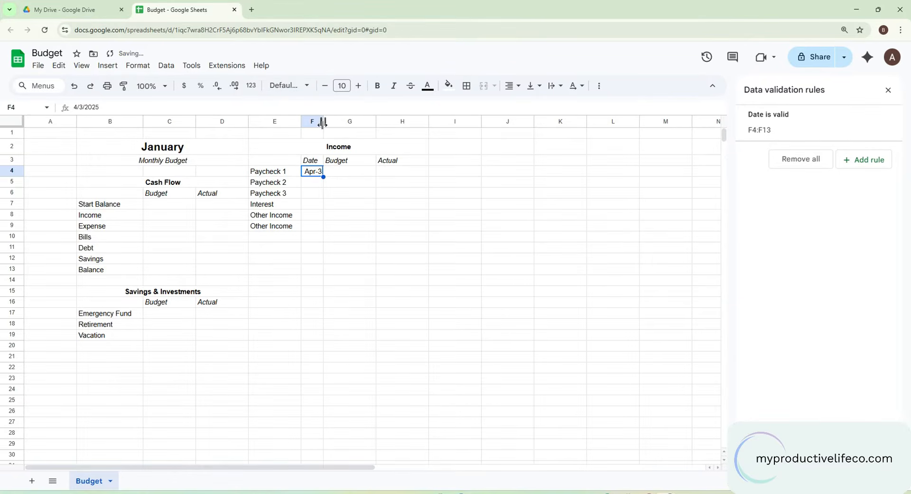
Step: Merge cells E15 to H15 and enter the section heading "Expenses"
left_click_drag(273, 291, 409, 298)
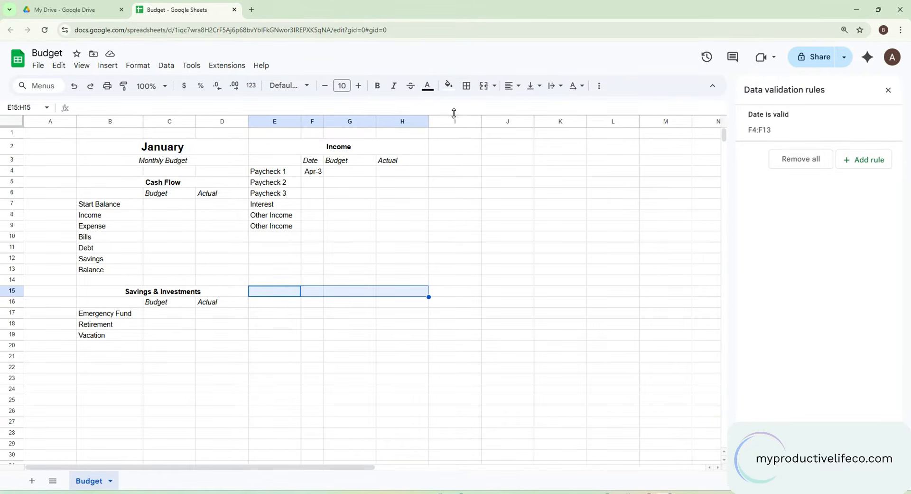
left_click(484, 86)
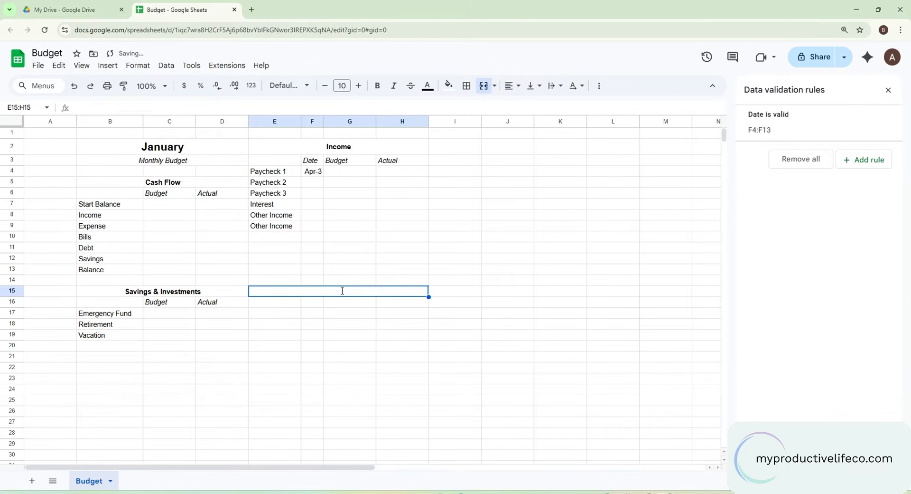
type("Expenses")
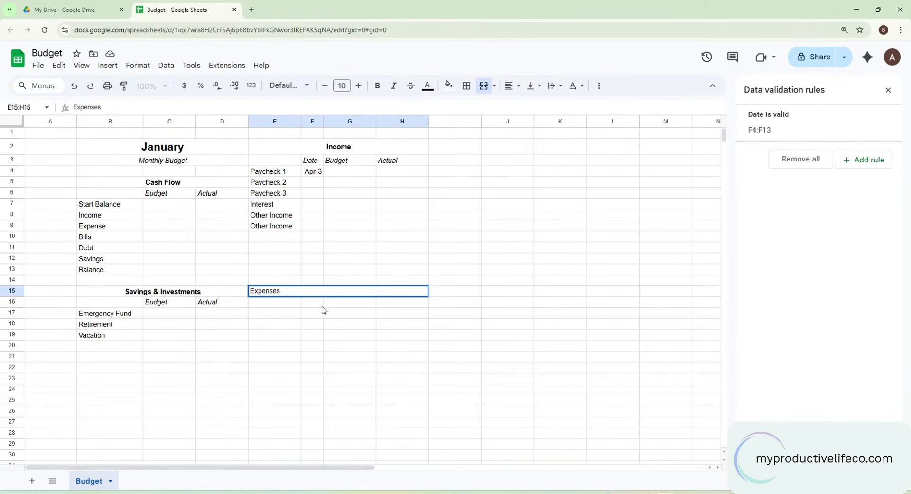
Step: Enter the column headings "Date", "Budget" and "Actual" in cells F16 to H16
left_click(319, 304)
type("Date")
left_click(347, 306)
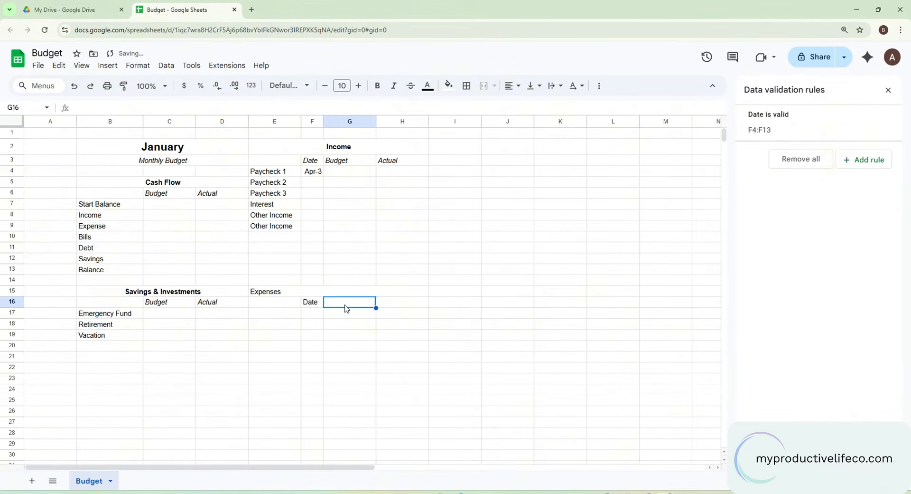
type("Budget")
key("Tab")
type("Actua")
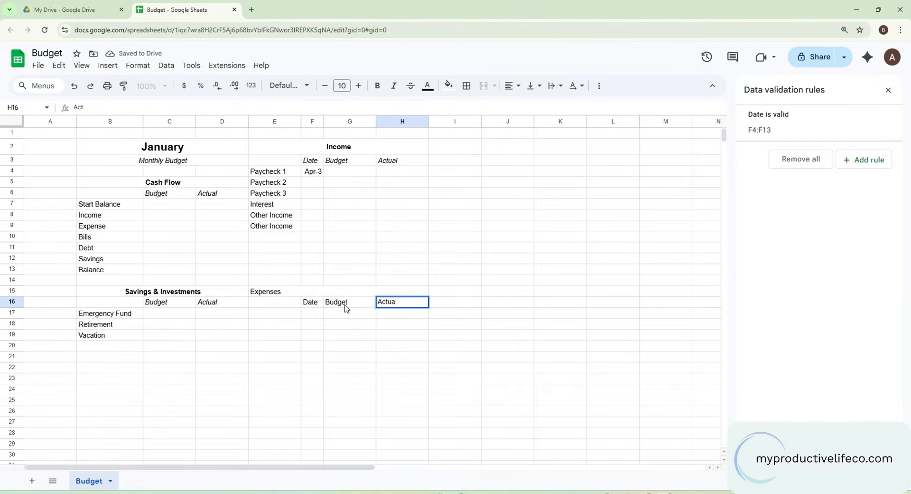
type("l")
Step: Centre the "Expenses" heading horizontally and make it bold, and italicise the column headings in F16 to H16
left_click(287, 294)
left_click(514, 85)
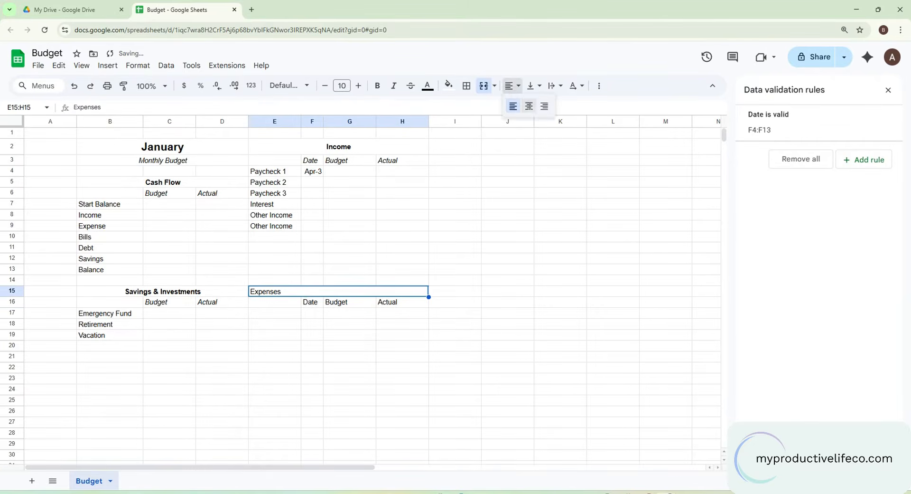
left_click(525, 106)
left_click(377, 85)
left_click_drag(312, 302, 400, 302)
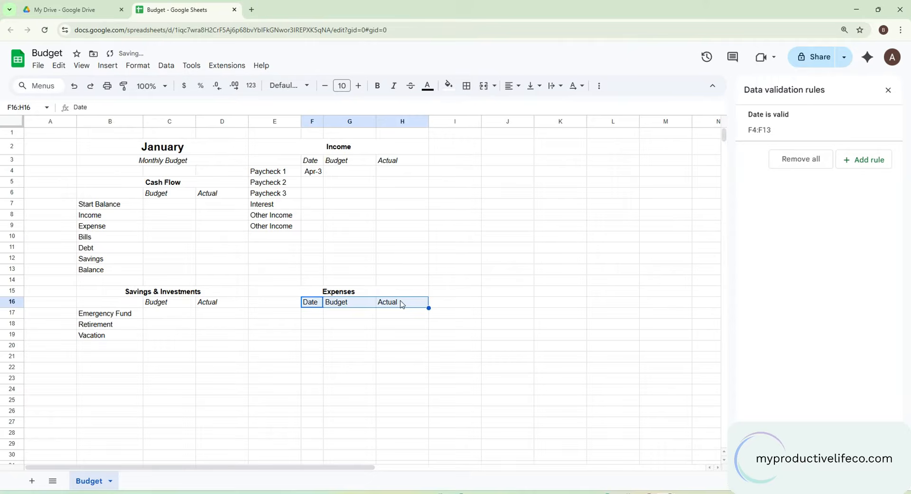
left_click(394, 86)
Step: Enter the expense row labels "Groceries", "Dining Out", "Ride Share" and "Home Supplies" in cells E17 to E20
left_click(289, 315)
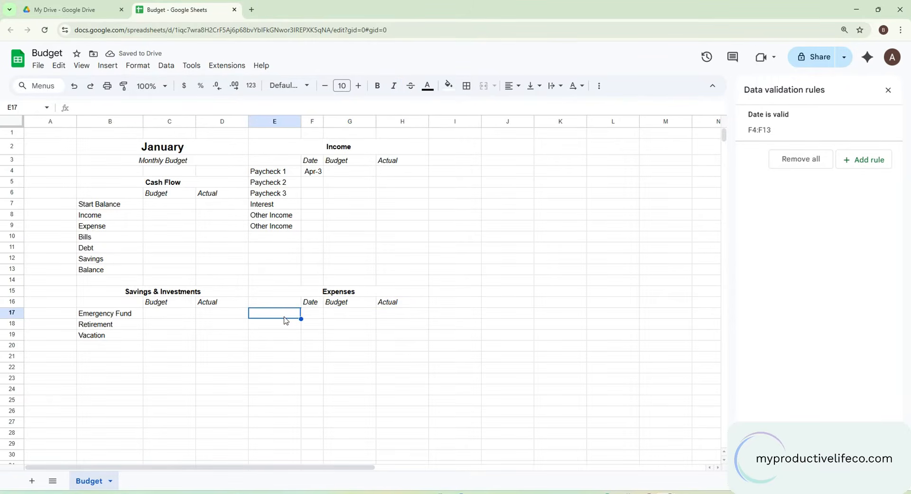
type("Groceries")
key("Return")
type("Dining ")
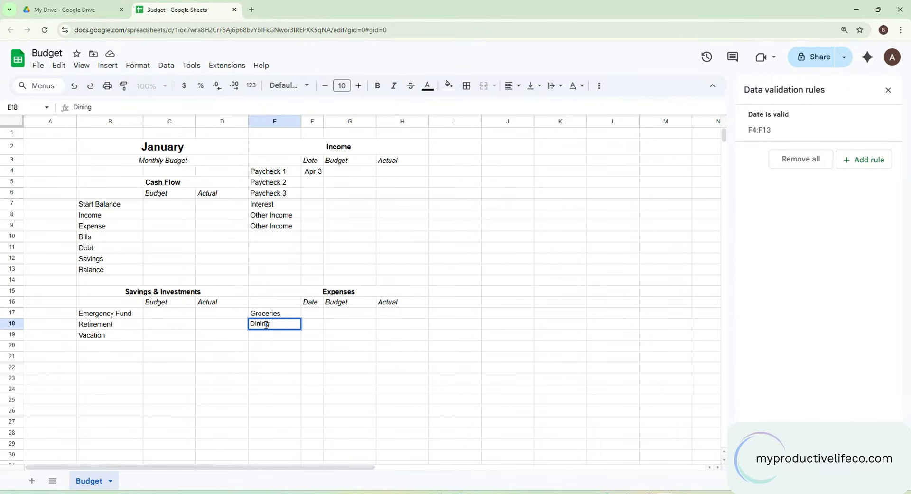
type("Out")
key("Return")
type("Ride Share")
key("Return")
type("Home Supplies")
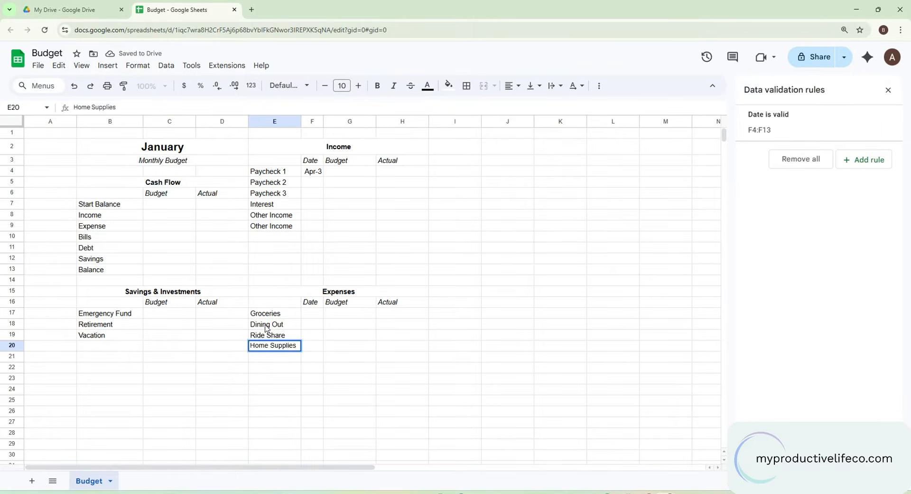
key("Return")
Step: Enter the expense row labels "Entertainment", "Personal Care" and "Books & Hobbies" in cells E21 to E23
type("Entertainment")
key("Return")
type("Personal Care")
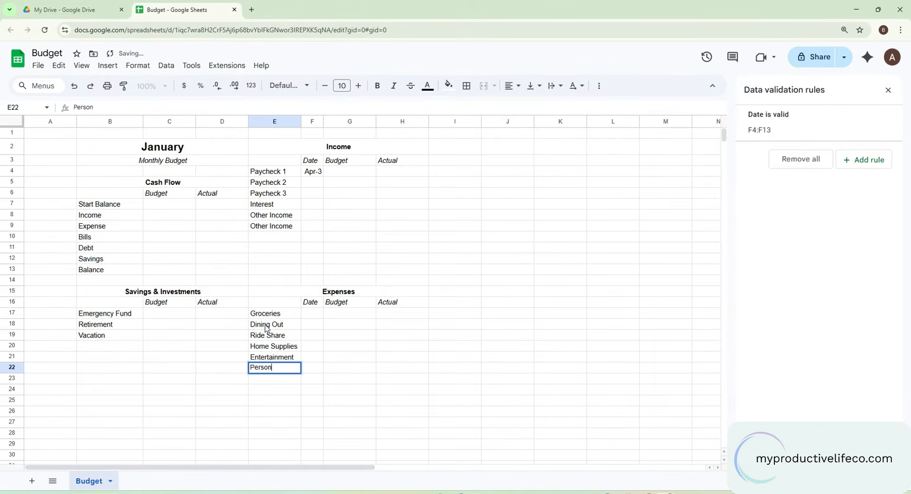
key("Return")
type("Books & ")
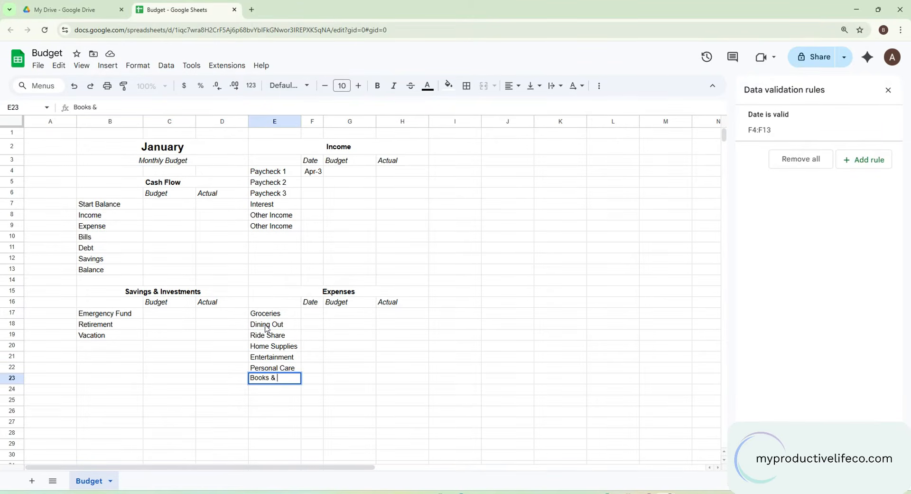
type("Hobbies")
key("Return")
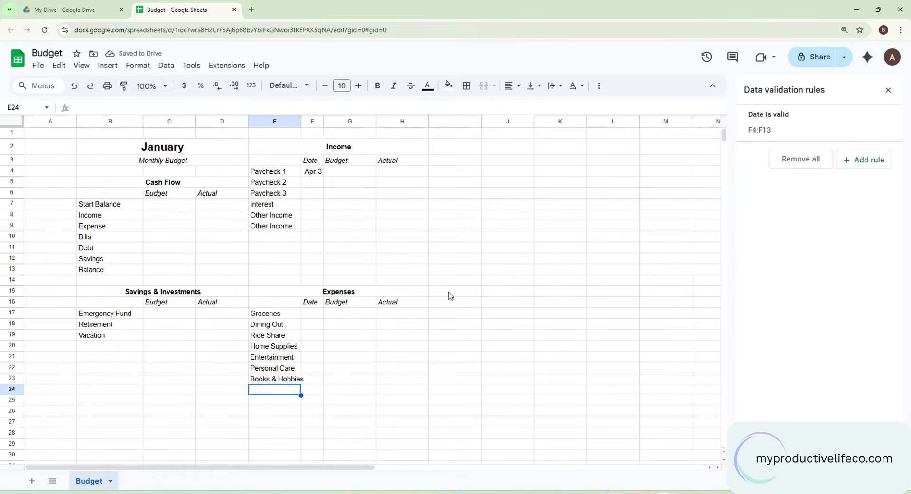
Step: Merge cells J15 to M15 and enter the section heading "Bills"
left_click(509, 292)
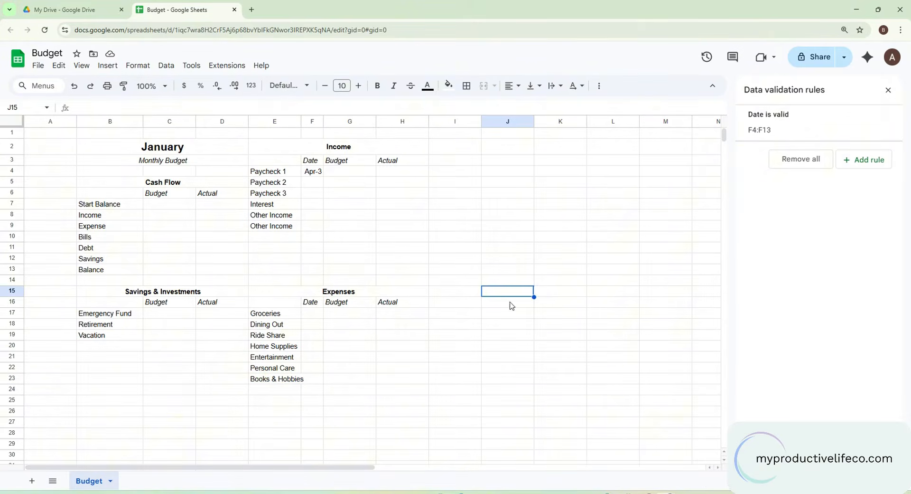
left_click(655, 297, "shift")
left_click(483, 86)
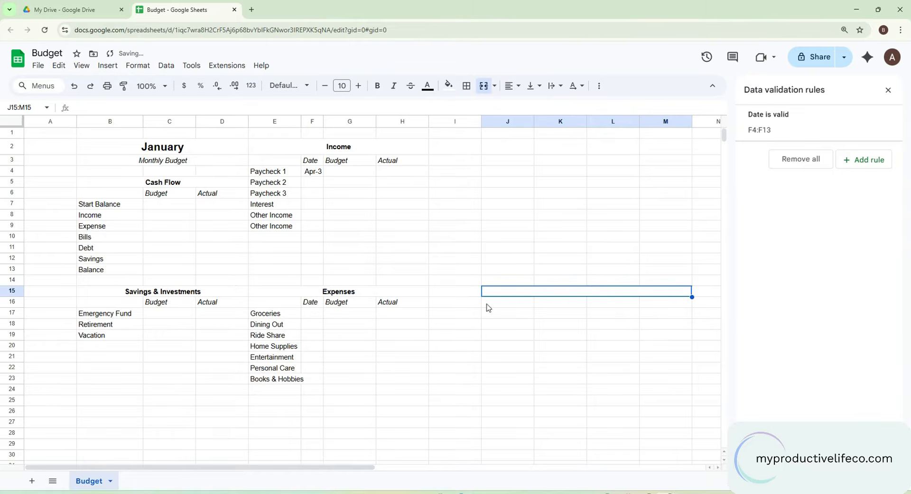
double_click(533, 293)
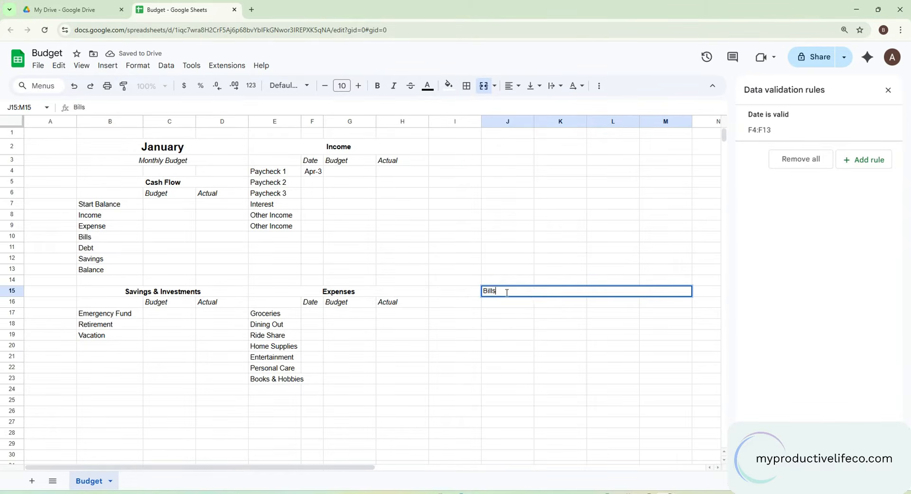
key("Return")
Step: Copy the italic Date, Budget and Actual headings from F16:H16 into cells K16 to M16 under Bills
left_click_drag(311, 304, 398, 307)
key("ctrl+c")
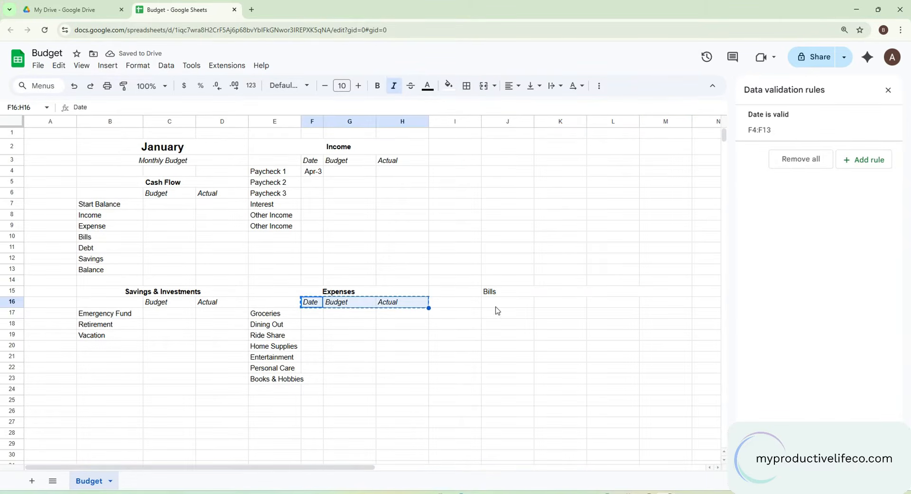
left_click(521, 304)
key("ctrl+v")
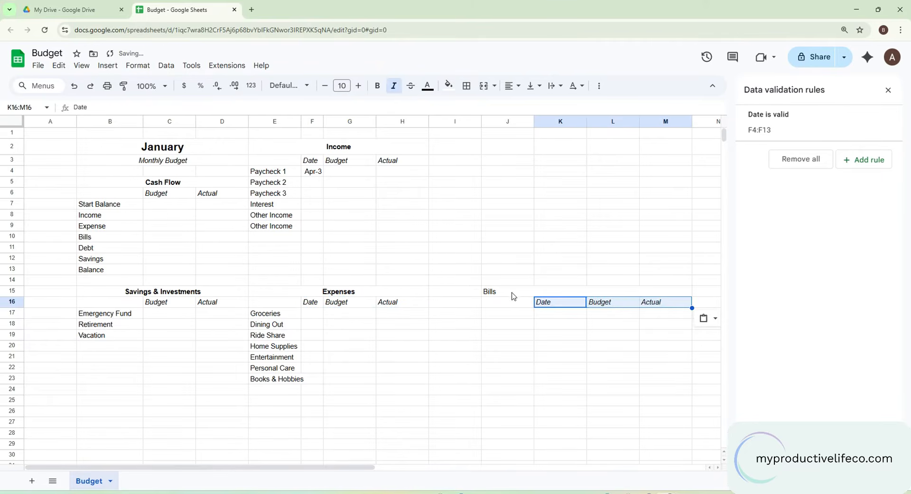
Step: Centre the "Bills" heading horizontally in its merged cell and make it bold
left_click(514, 292)
left_click(512, 86)
left_click(528, 106)
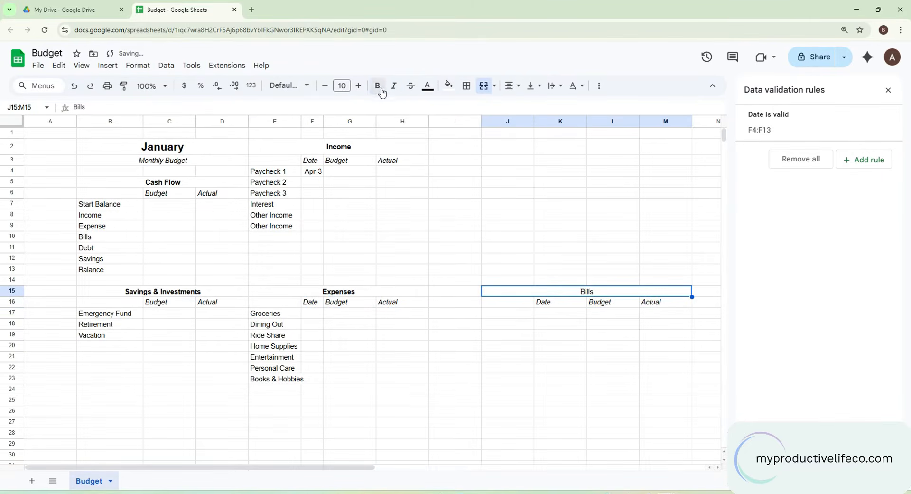
Step: Enter the bill row labels "Rent", "Electricity" and "Cell Phone" in cells J17 to J19
left_click(502, 316)
type("Rent")
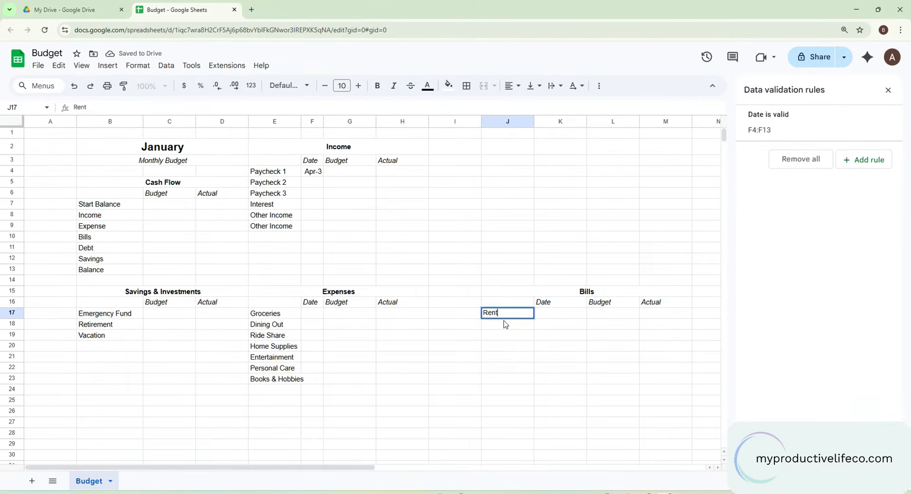
key("Return")
type("Electricity")
key("Return")
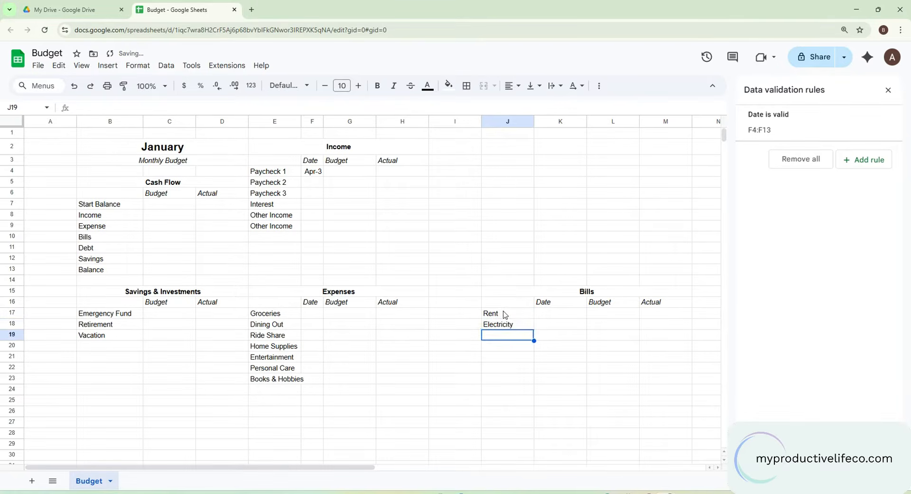
type("Cell Phone")
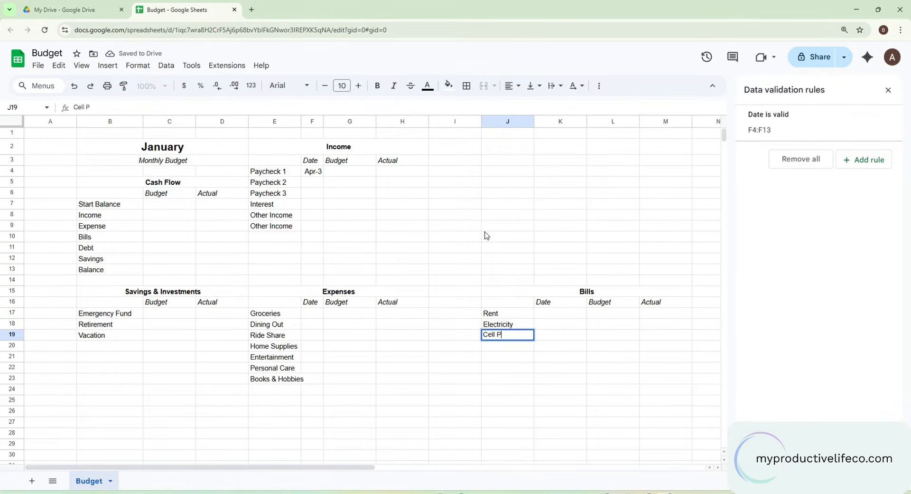
key("Return")
Step: Enter the bill row labels "Internet", "Health Insurance" and "Bus Pass" in cells J20 to J22
type("Internet")
key("Return")
type("Hea")
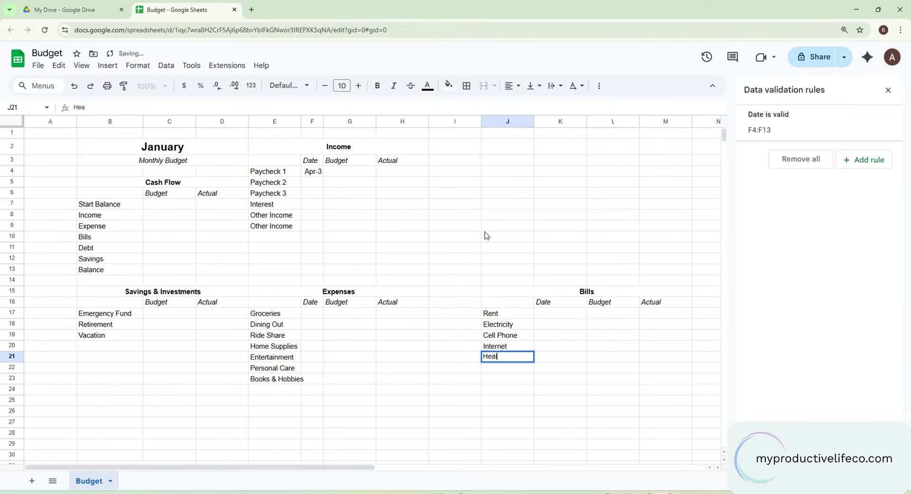
type("lth Insurance")
key("Return")
type("B")
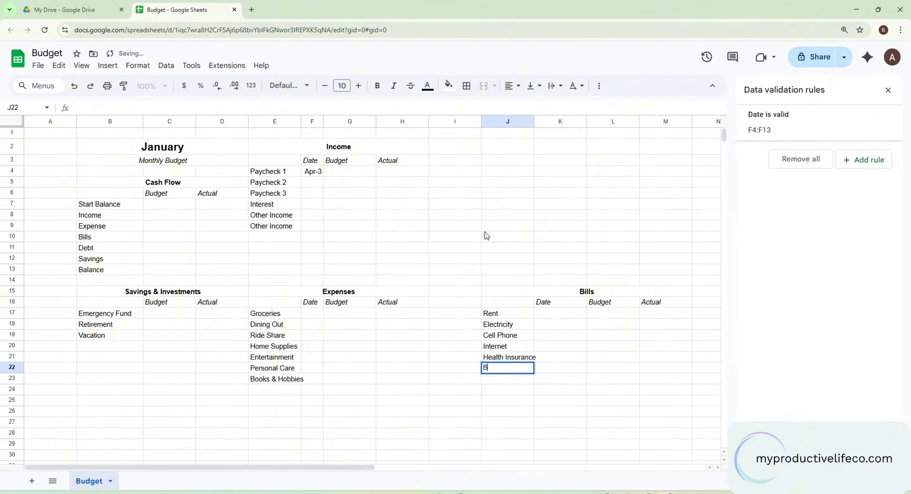
type("us Pass")
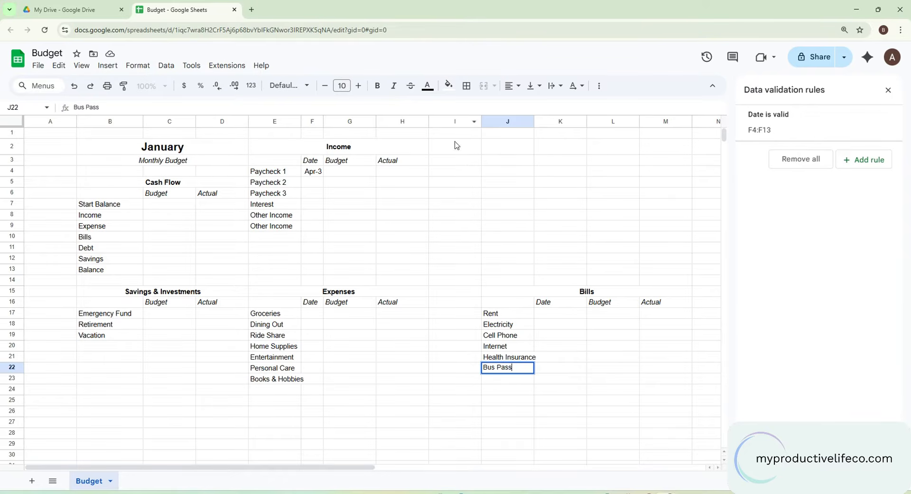
Step: Set the width of the empty spacer column I, between Expenses and Bills, to 20 pixels
left_click(455, 123)
right_click(455, 125)
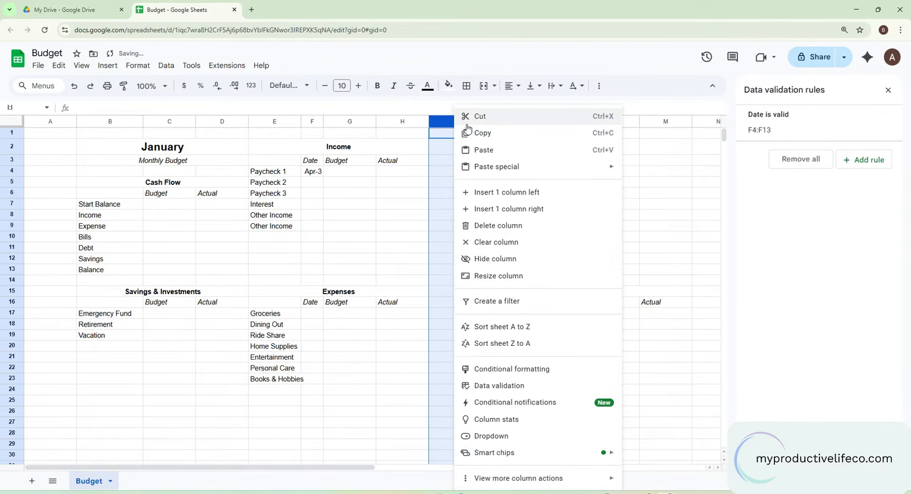
left_click(482, 276)
type("20")
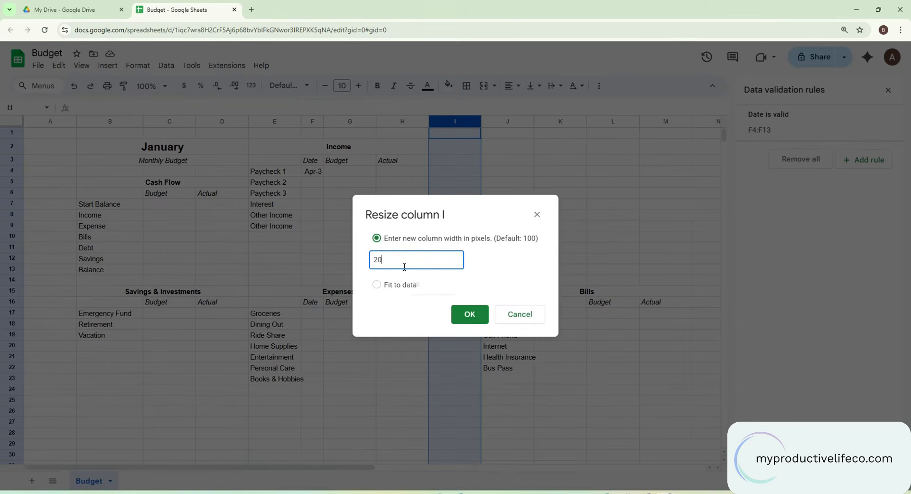
key("Return")
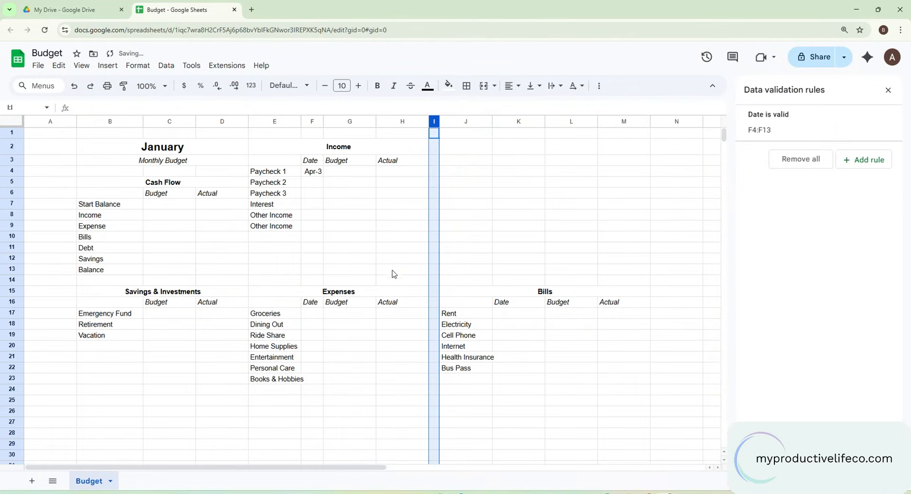
Step: Set the width of the empty margin column A to 20 pixels
left_click(47, 121)
right_click(47, 121)
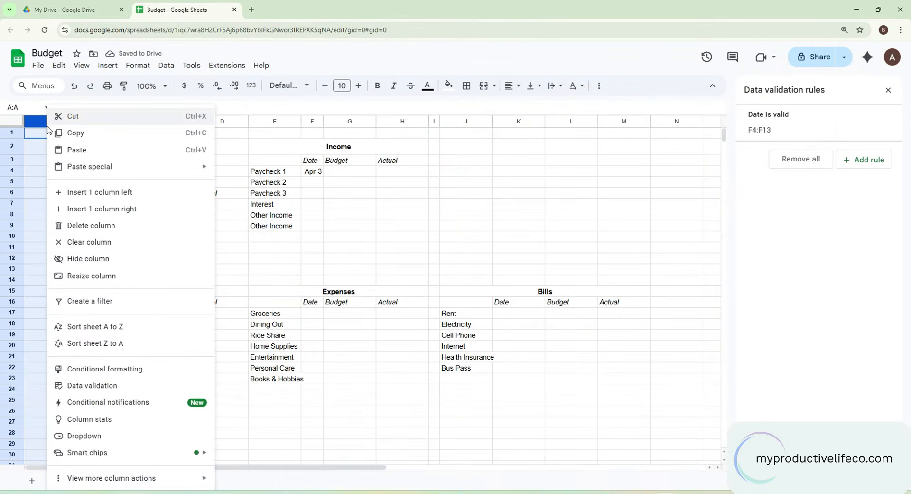
left_click(88, 275)
type("20")
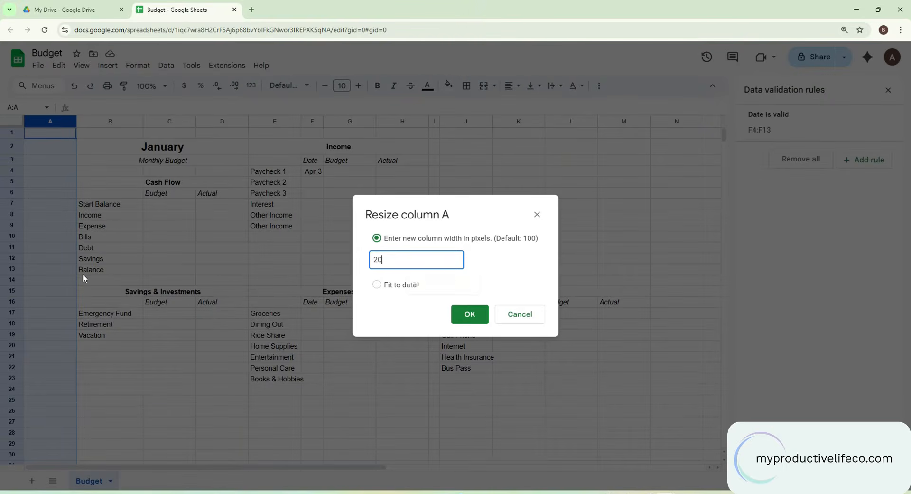
key("Return")
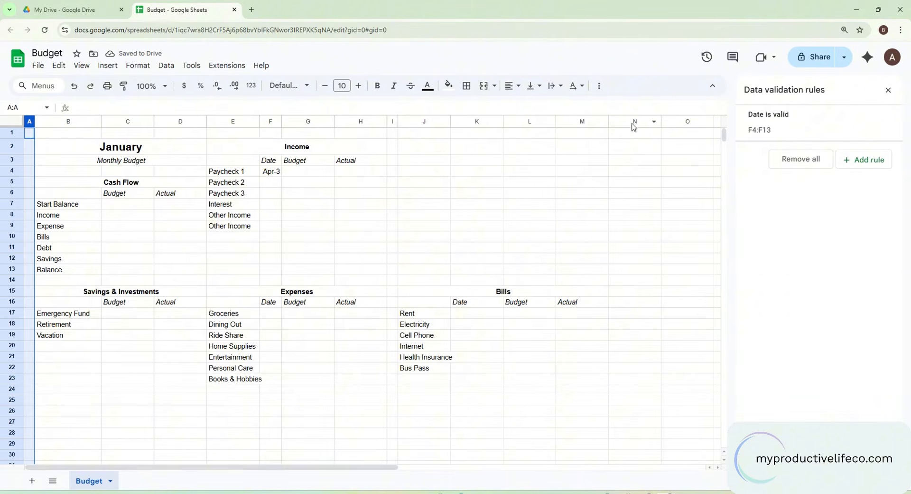
Step: Set the width of the empty column N, just after the Bills section, to 20 pixels
left_click(634, 127)
right_click(634, 128)
left_click(658, 275)
type("20")
key("Return")
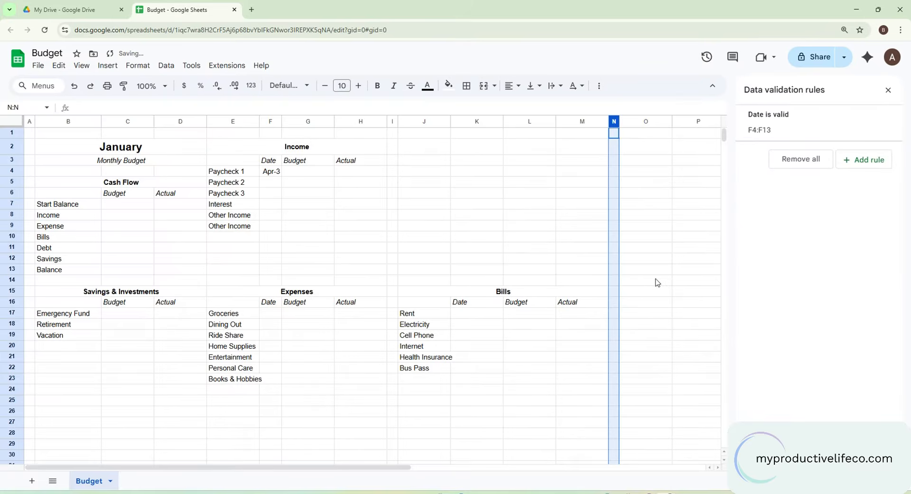
Step: Merge cells O15 to R15 and enter the section heading "Debt"
left_click(633, 292)
left_click_drag(286, 468, 415, 475)
left_click(592, 294, "shift")
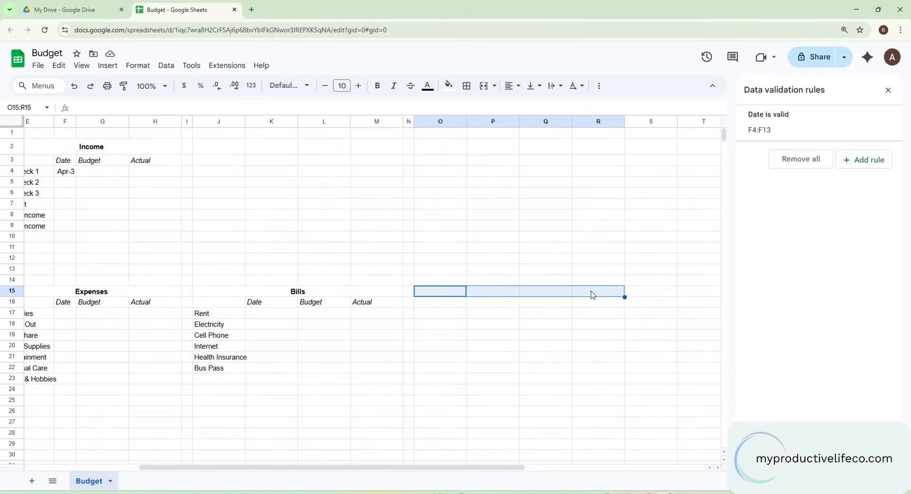
left_click(484, 85)
type("Debt")
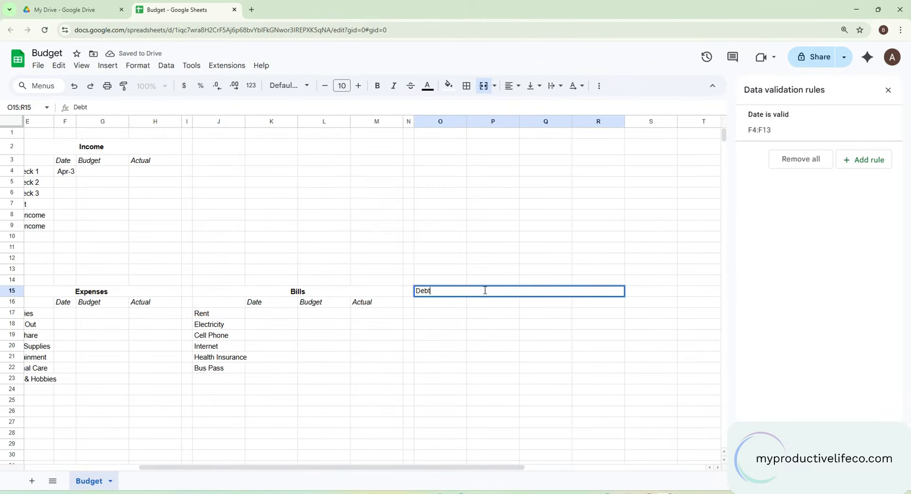
left_click(481, 291)
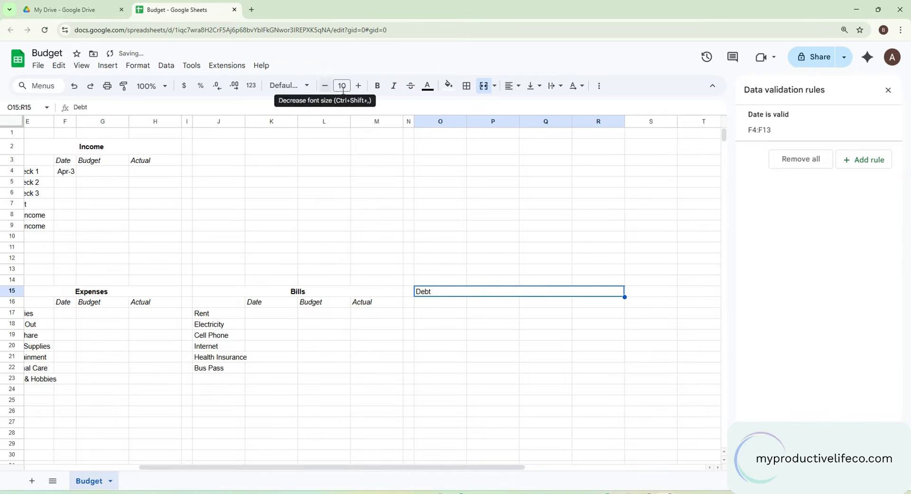
Step: Centre the "Debt" heading horizontally in its merged cell and make it bold
left_click(515, 85)
left_click(529, 106)
left_click(377, 85)
Step: Copy the Date, Budget and Actual headings from K16:M16 into cells P16 to R16 under Debt
left_click(259, 294)
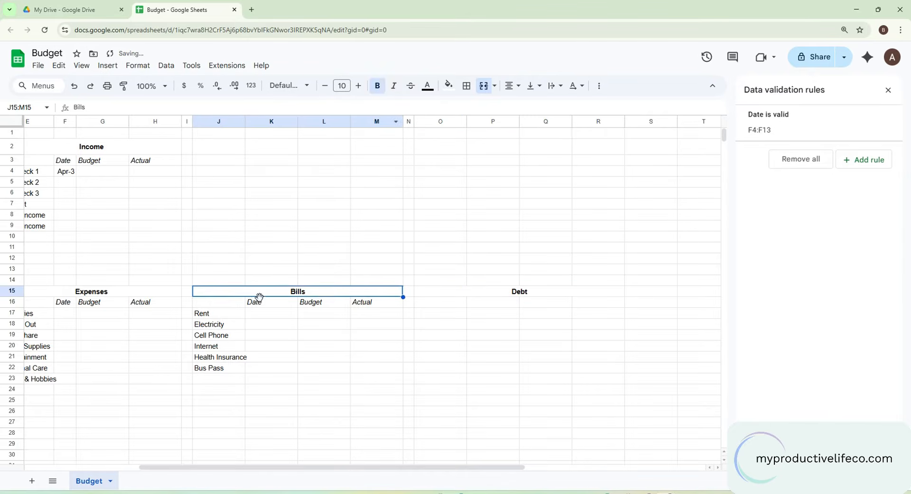
left_click_drag(258, 301, 380, 307)
key("ctrl+c")
left_click(508, 303)
key("ctrl+v")
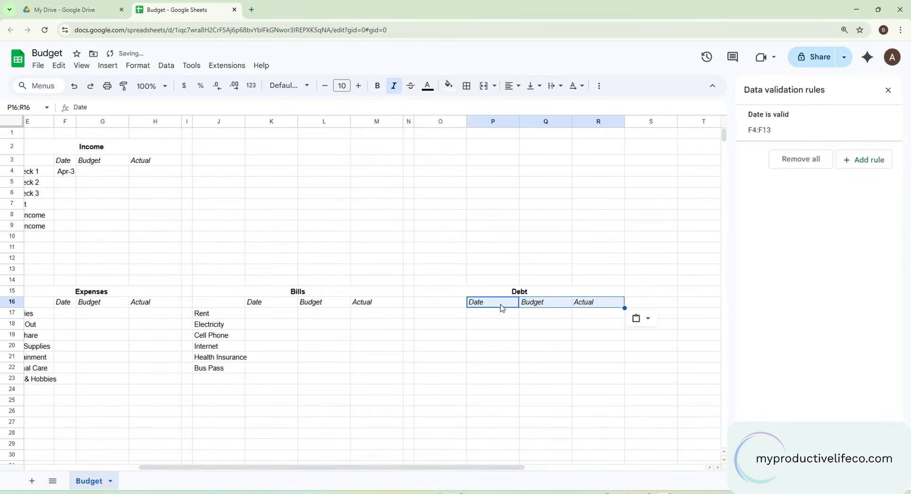
Step: Enter the debt row labels "Visa", "Mastercard" and "Personal Loan" in cells O17 to O19
left_click(437, 311)
type("Visa")
key("Return")
type("M")
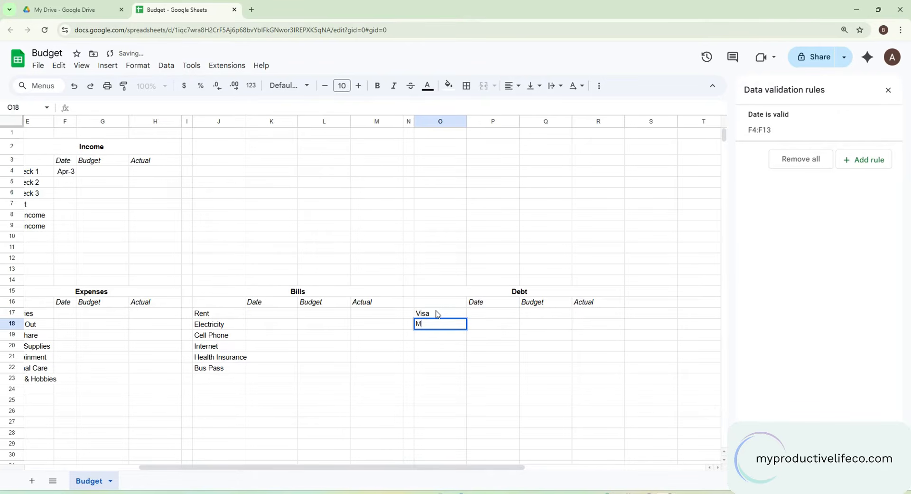
type("astercard")
key("Return")
type("P")
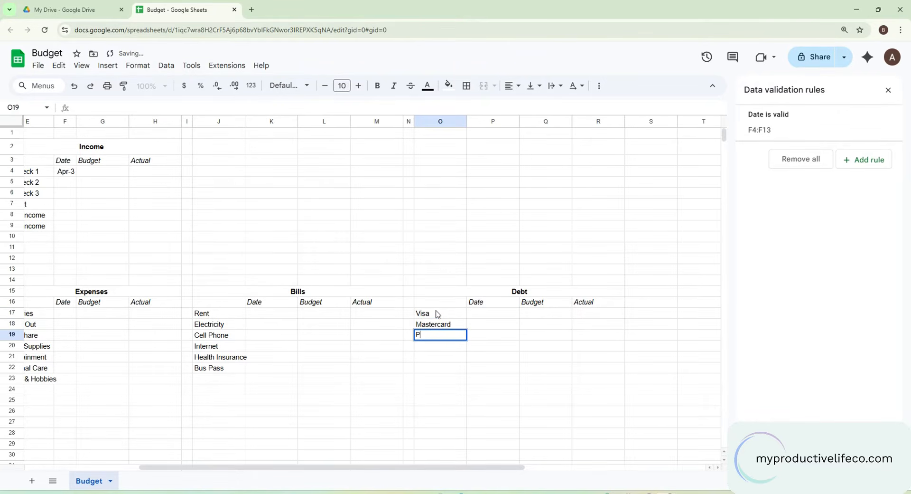
type("ersonal Loa")
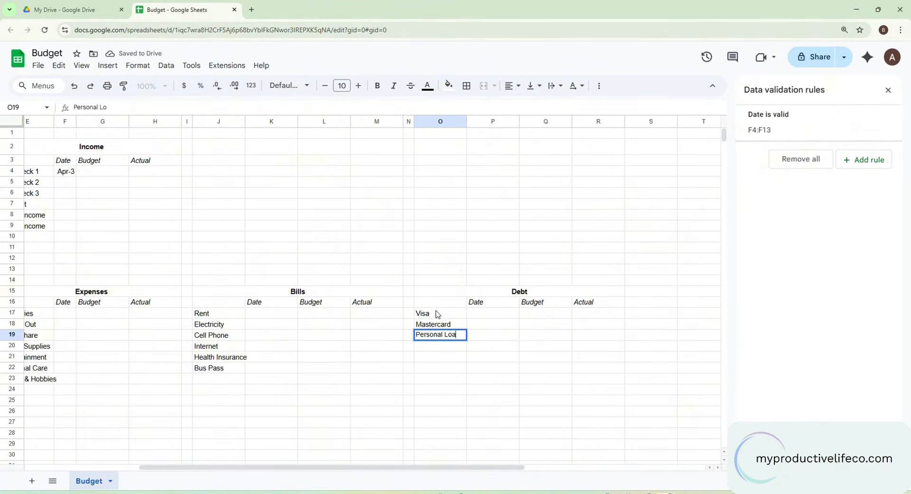
type("n")
left_click(396, 324)
Step: Check the width of Date column F and set all three Date columns F, K and P to 40 pixels
left_click(117, 295)
left_click_drag(351, 467, 237, 470)
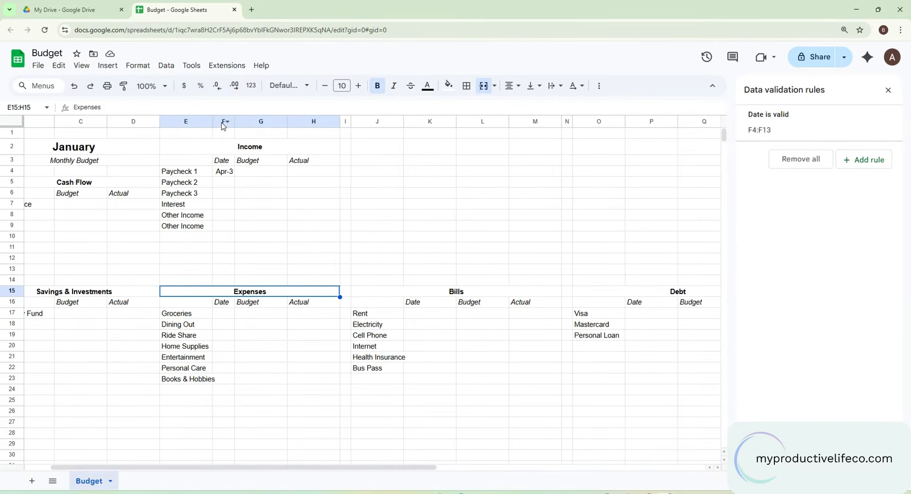
right_click(223, 121)
left_click(266, 275)
left_click(517, 313)
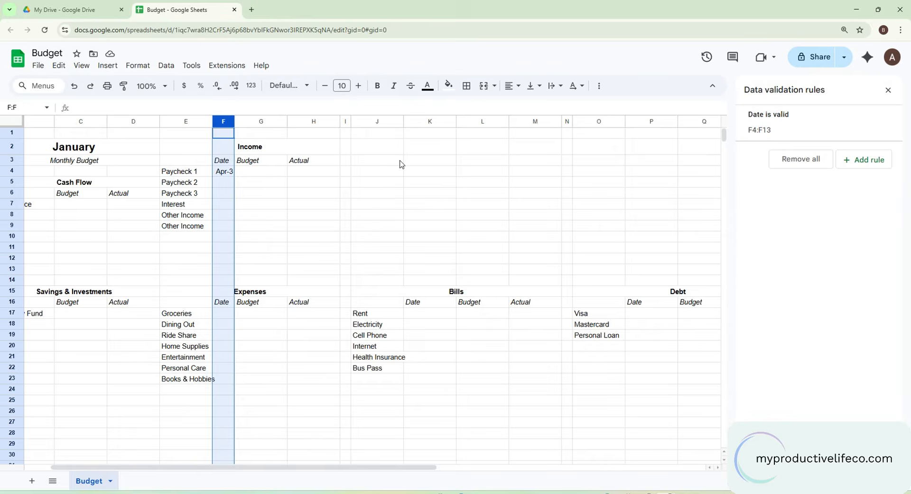
left_click(415, 122, "ctrl")
left_click(641, 121, "ctrl")
right_click(641, 122)
left_click(659, 183)
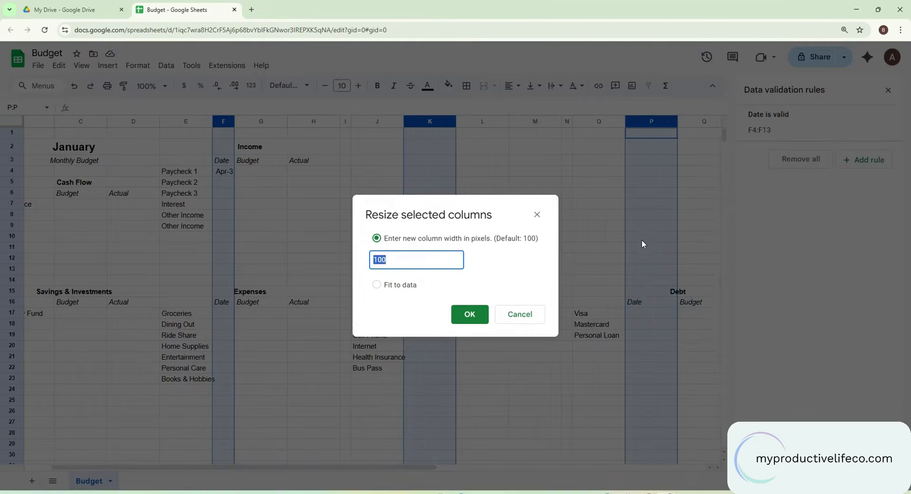
type("40")
key("Return")
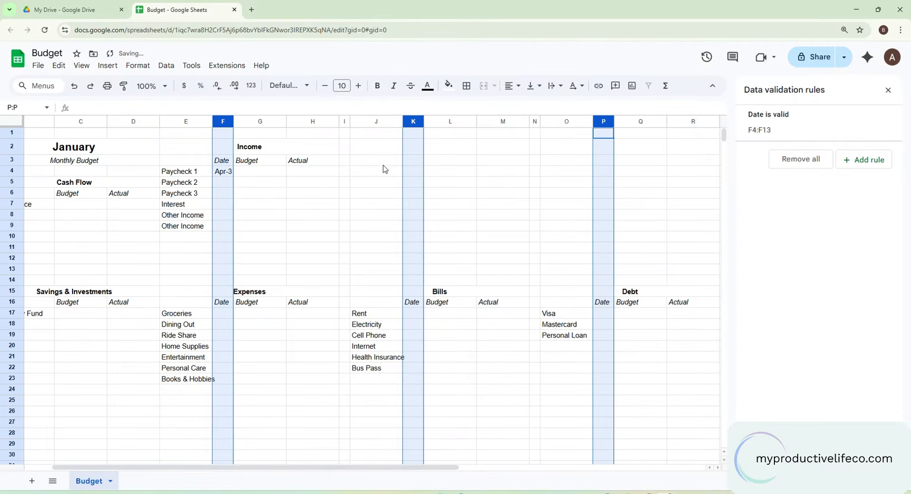
Step: Fit column E to its contents, check its width, and set the label columns E, J and O to 115 pixels
left_click(196, 126)
double_click(212, 122)
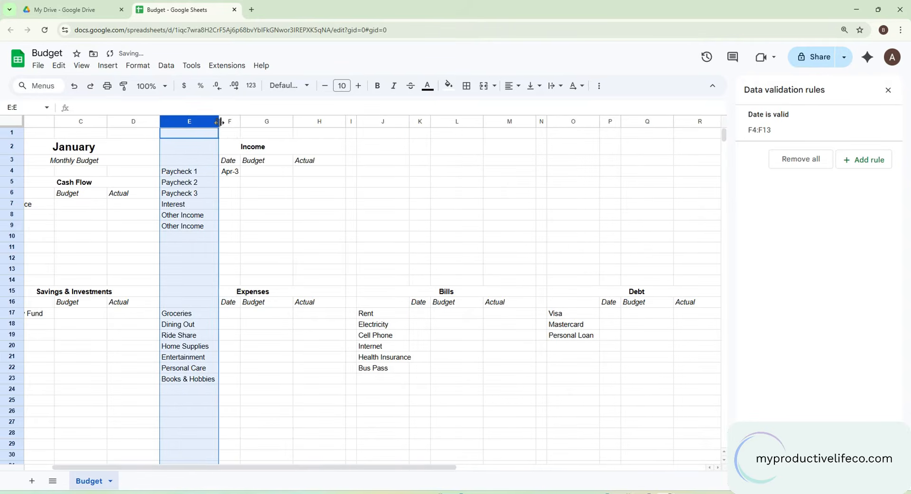
right_click(190, 121)
left_click(233, 275)
left_click(516, 317)
left_click(375, 122, "ctrl")
left_click(566, 123, "ctrl")
right_click(566, 124)
left_click(602, 183)
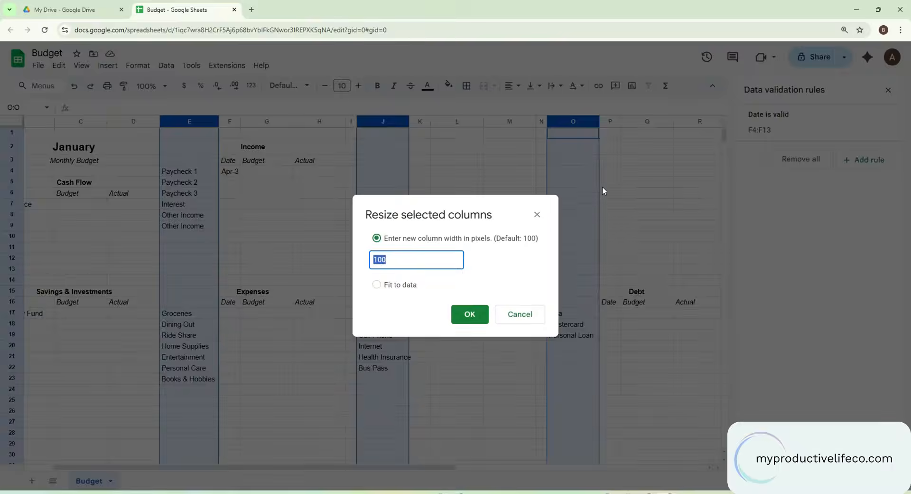
type("115")
key("Return")
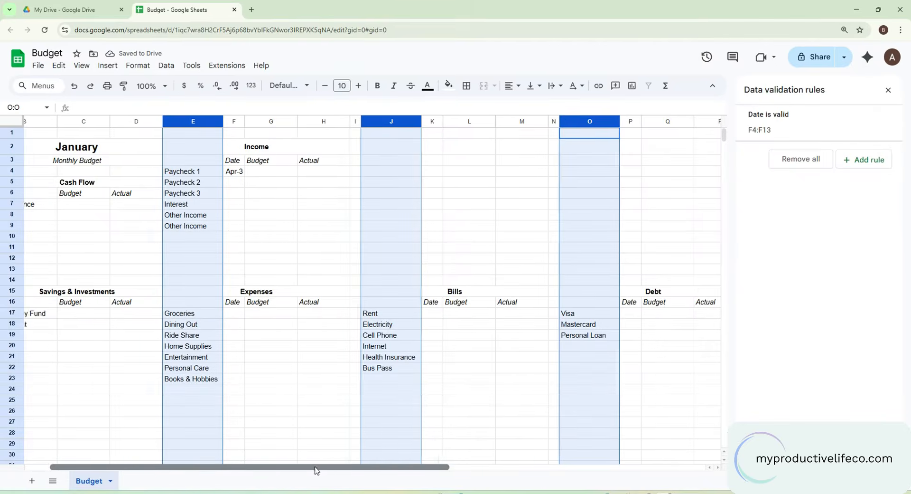
Step: Fill the merged "January" title cell B2:D2 with the lightest magenta shade
left_click_drag(316, 469, 287, 469)
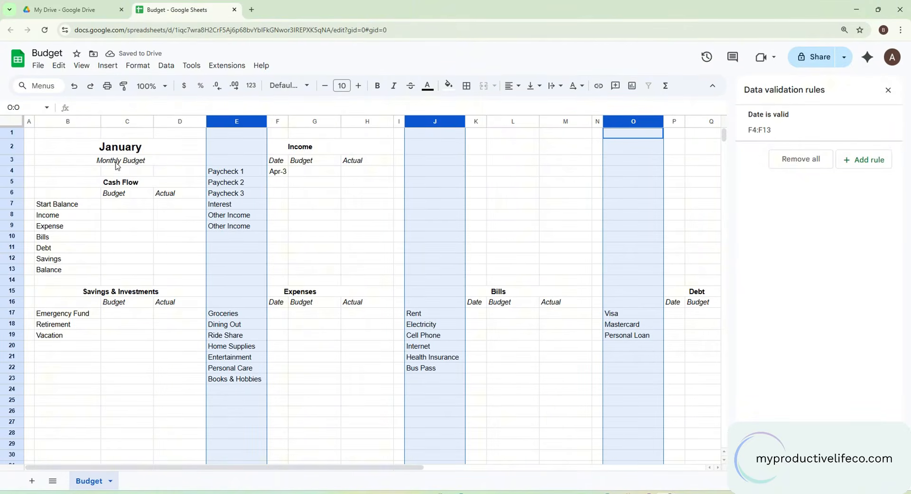
left_click(122, 148)
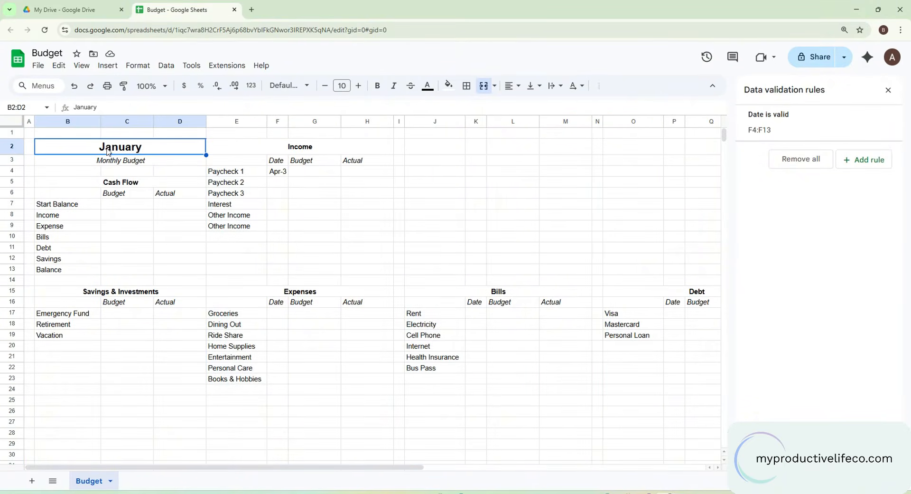
left_click(448, 86)
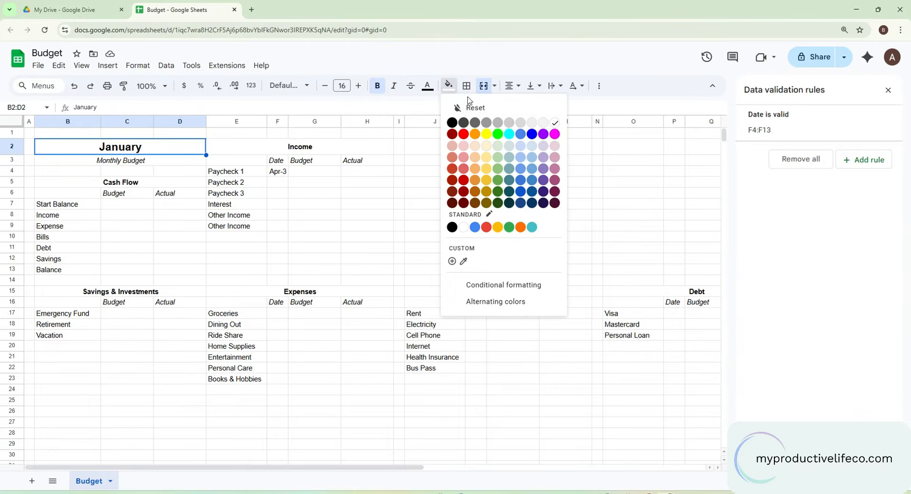
left_click(557, 147)
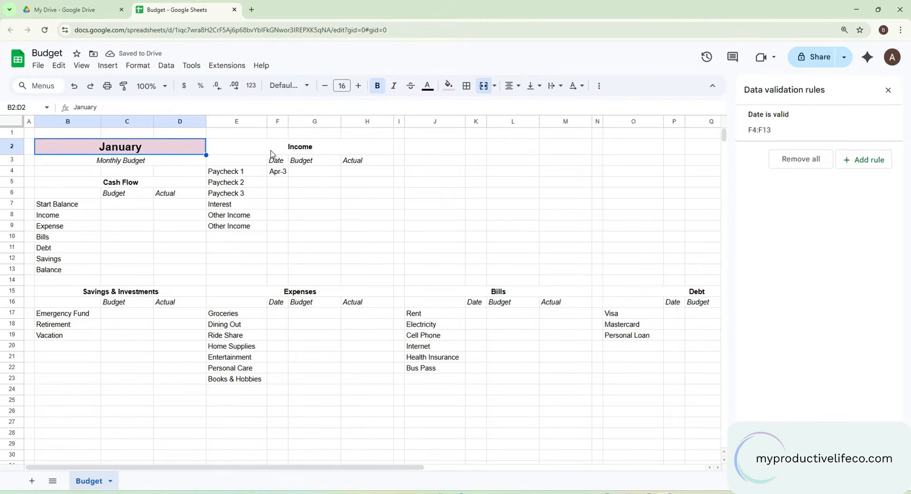
Step: Insert an empty column before the Income and Expenses label column E and set its width to 20 pixels
right_click(225, 125)
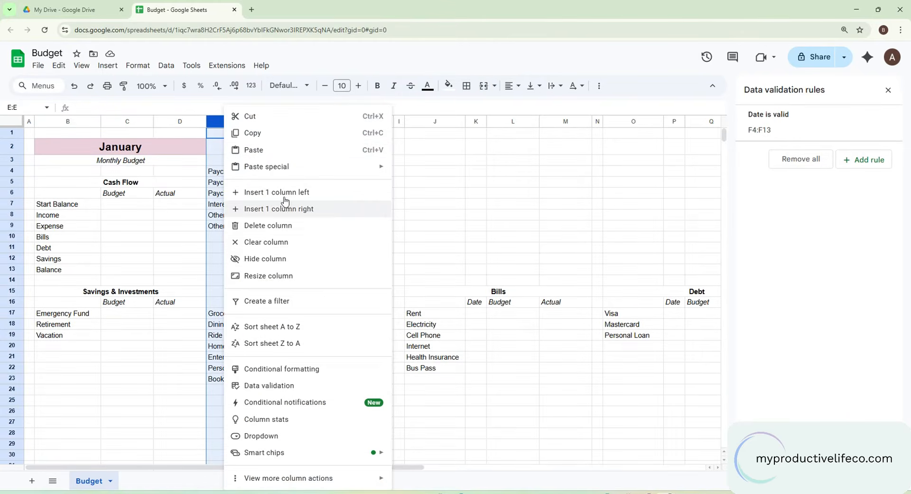
left_click(285, 194)
right_click(234, 125)
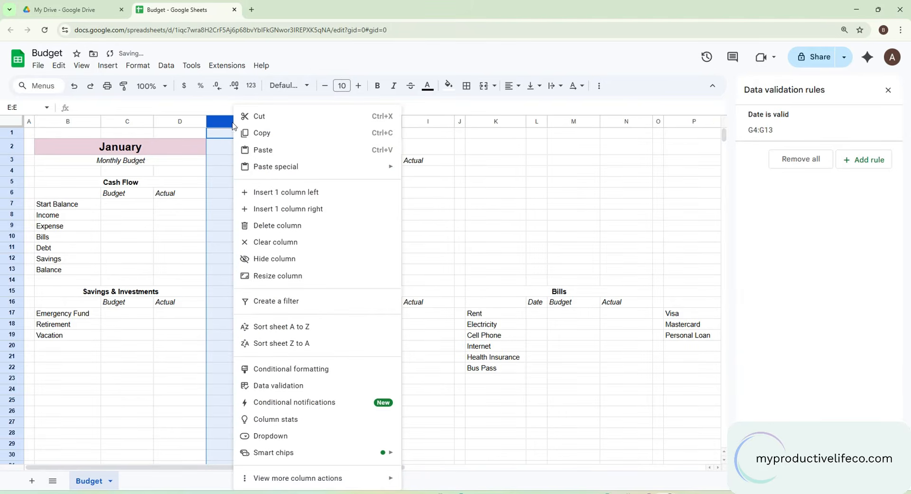
left_click(266, 275)
type("20")
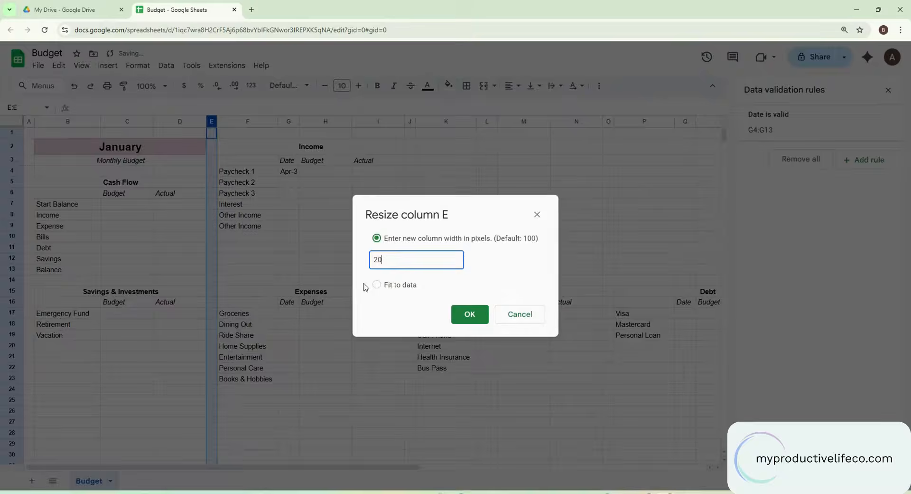
key("Return")
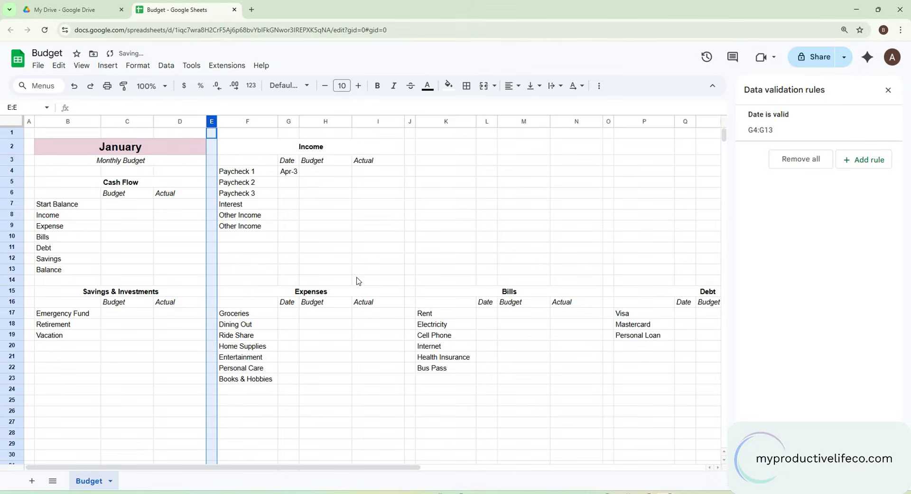
Step: Fill the merged "Income" heading F2:I2 with the same light magenta as the January title
left_click(302, 148)
left_click(449, 86)
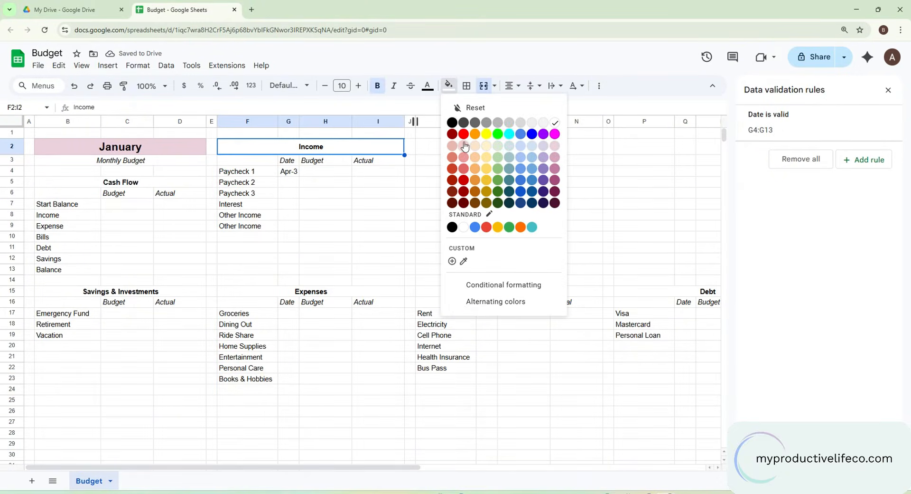
left_click(555, 145)
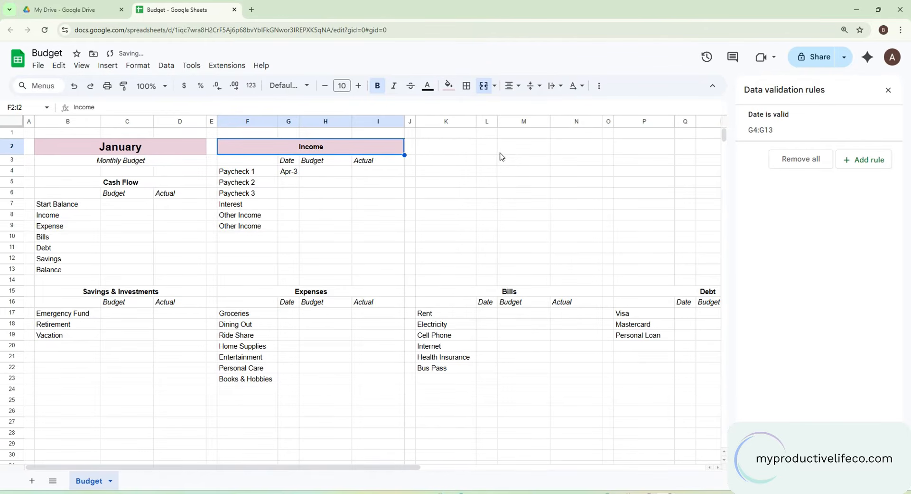
Step: Fill the merged "Monthly Budget" subtitle B3:D3 with a custom pale pink, #eee2e7, lighter than the January title fill
left_click(166, 164)
left_click(448, 85)
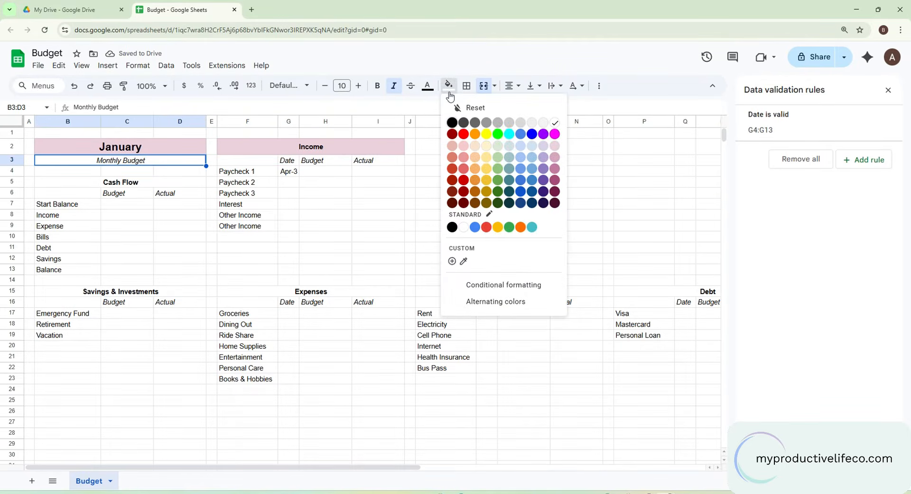
left_click(555, 145)
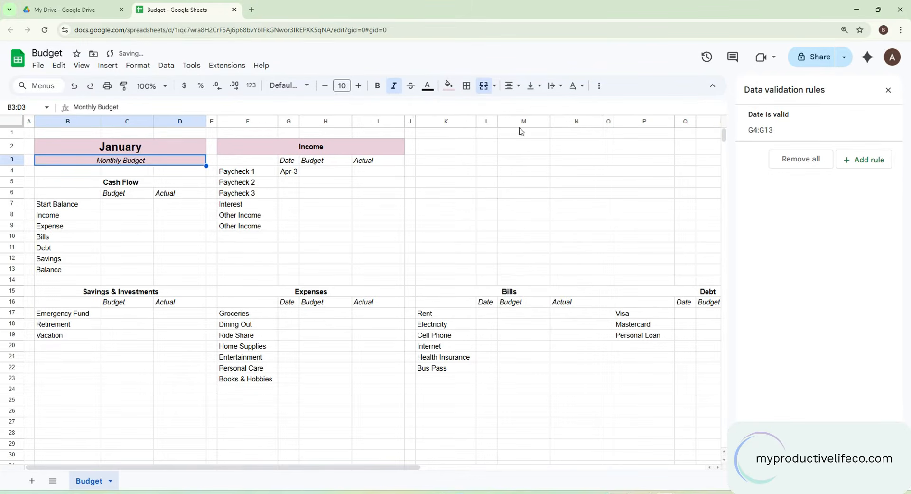
left_click(448, 85)
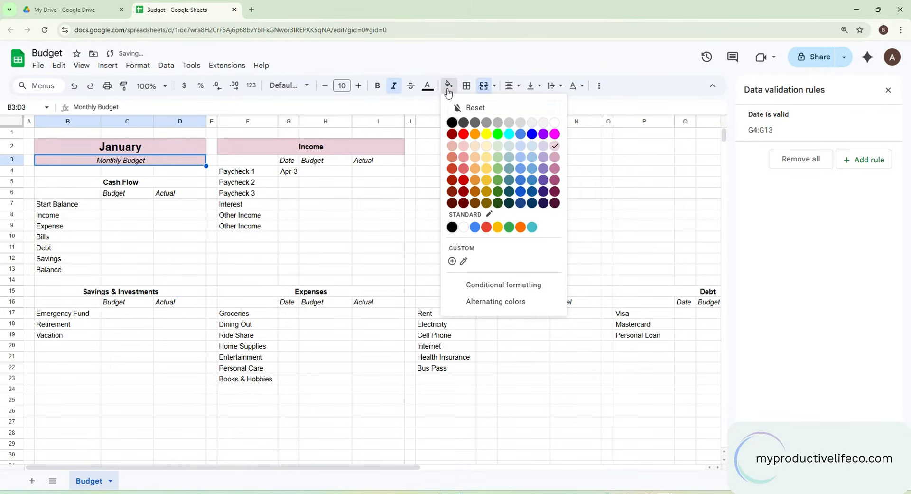
left_click(453, 261)
left_click_drag(398, 194, 391, 187)
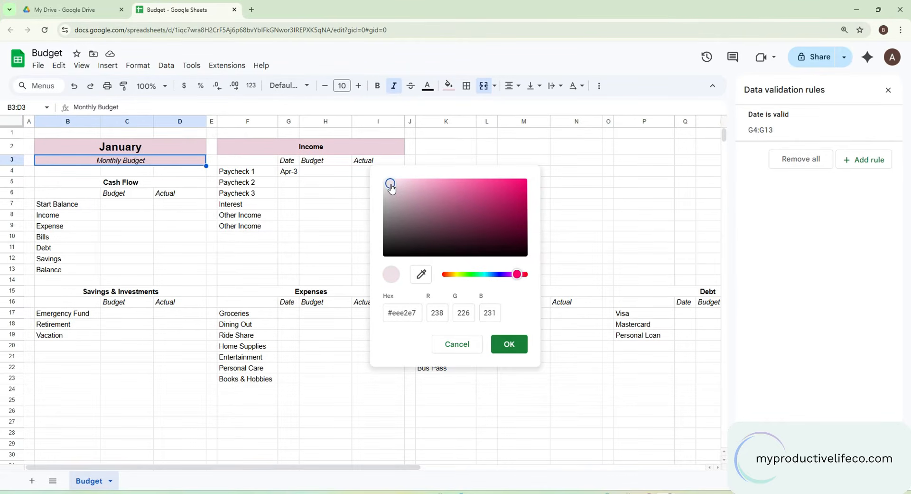
left_click(506, 345)
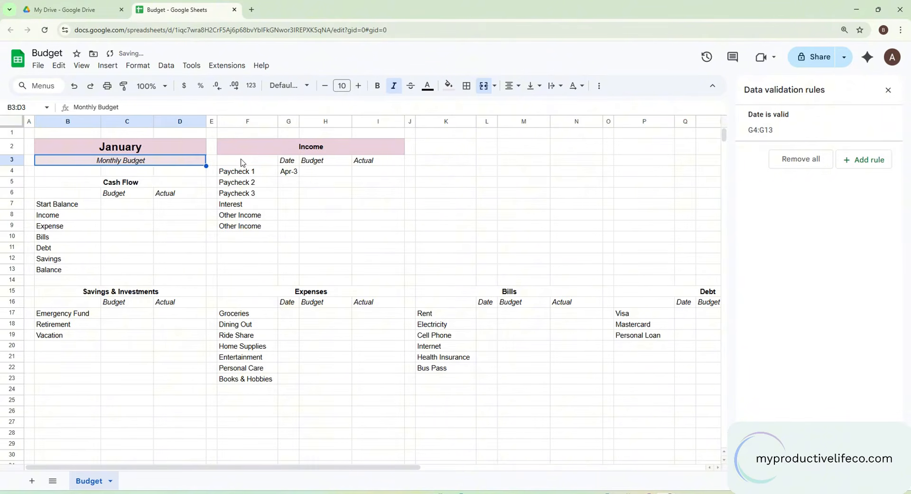
Step: Fill the Income column header row F3:I3 and the Cash Flow header row B6:D6 with the custom pale pink
left_click_drag(251, 161, 372, 164)
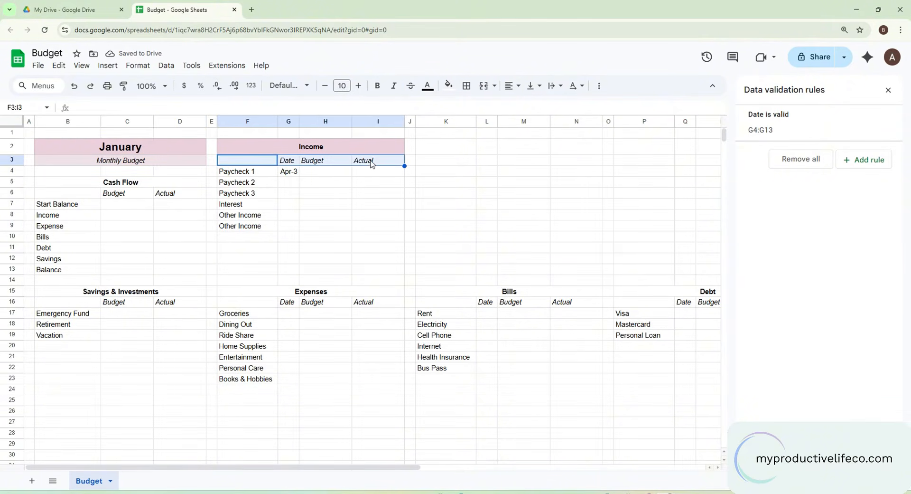
left_click(449, 85)
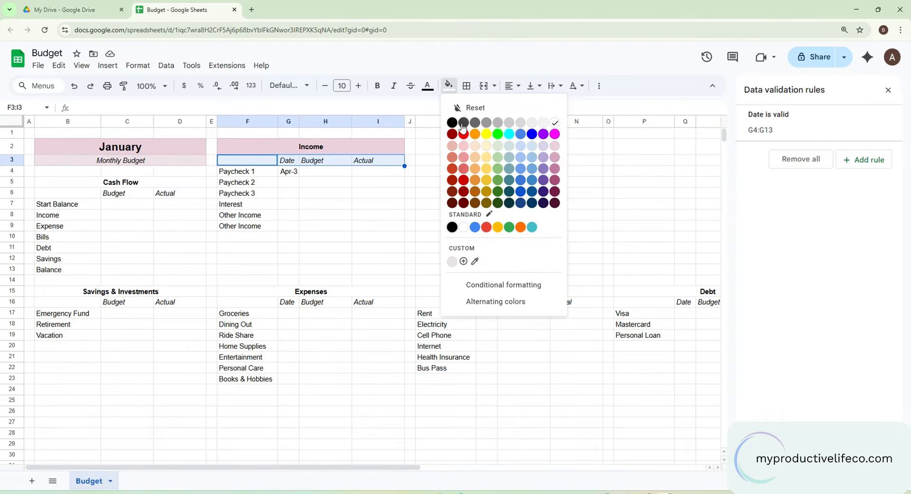
left_click(452, 261)
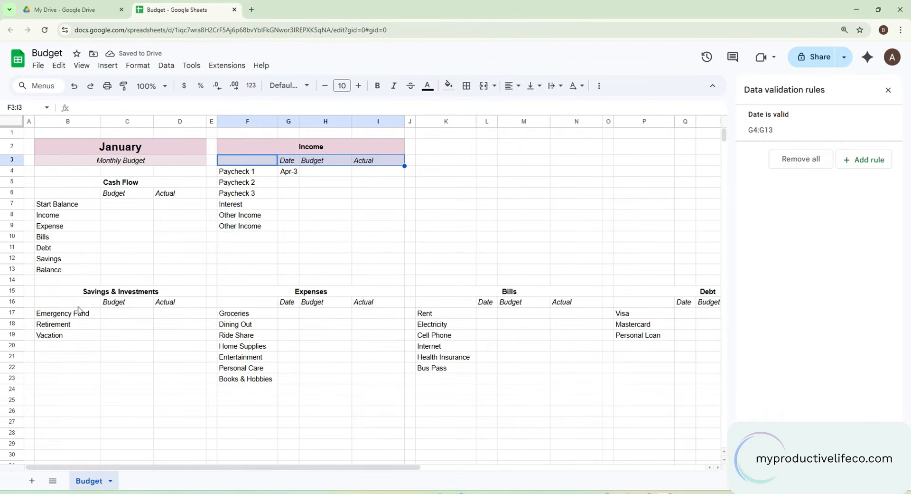
left_click_drag(78, 195, 203, 195)
left_click(448, 85)
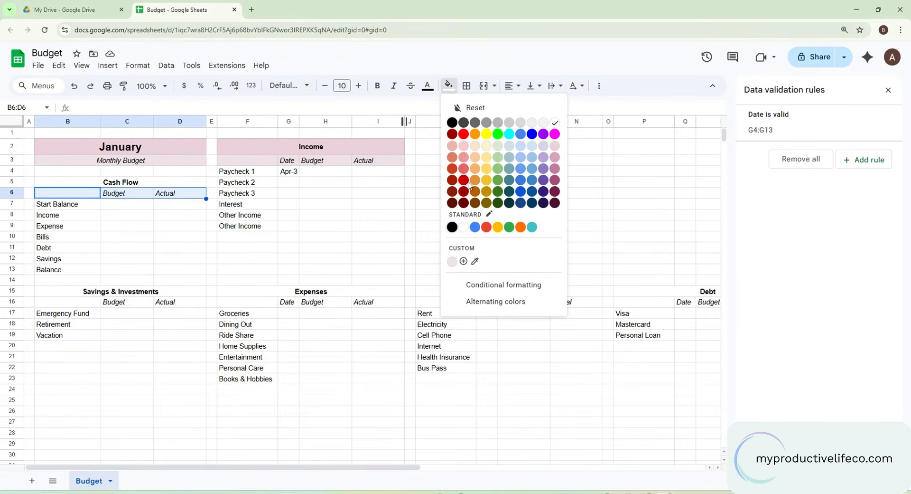
left_click(453, 261)
Step: Fill the merged "Cash Flow" heading B5:D5 with the lightest magenta shade
left_click(102, 185)
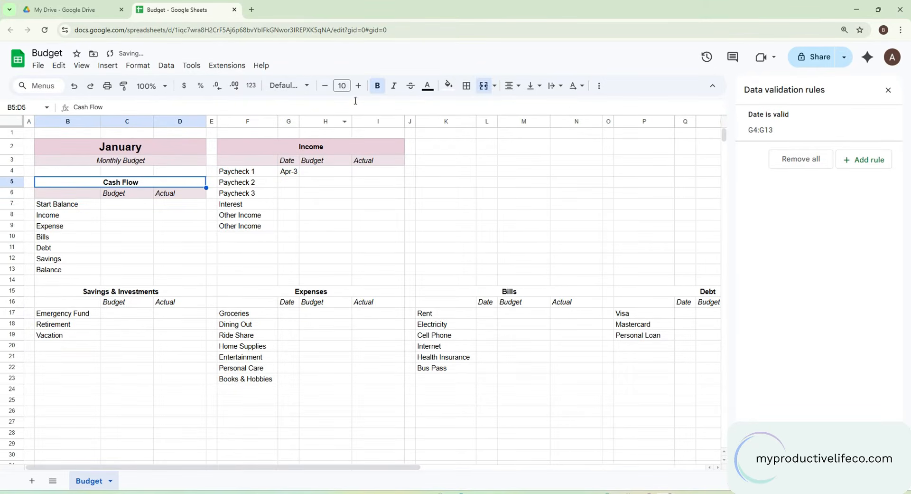
left_click(448, 85)
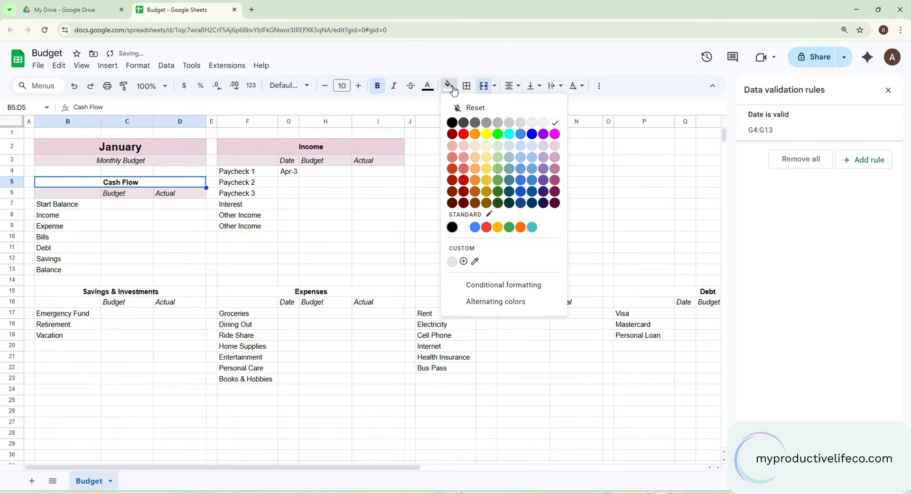
left_click(555, 145)
Step: Fill the merged "Savings & Investments" heading B15:D15 with the lightest purple shade
left_click(109, 290)
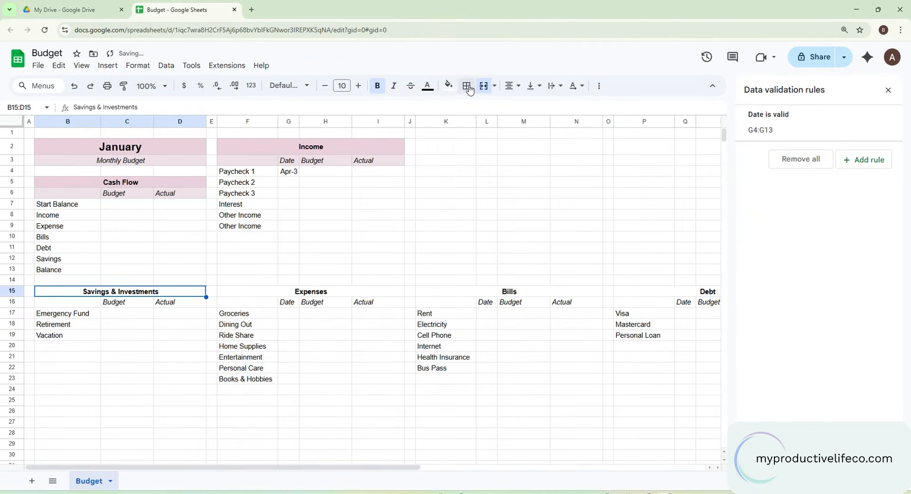
left_click(449, 85)
left_click(554, 145)
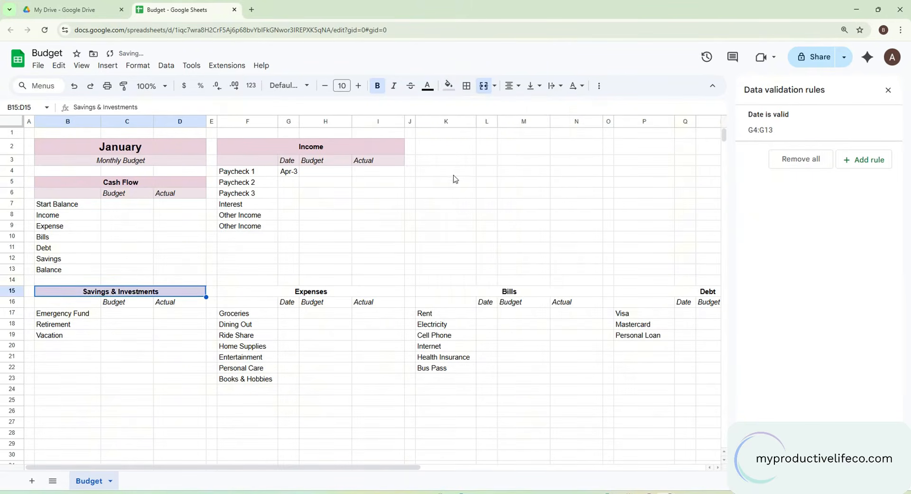
Step: Fill the Savings & Investments column header row B16:D16 with a custom purple paler than its heading
left_click_drag(78, 304, 202, 302)
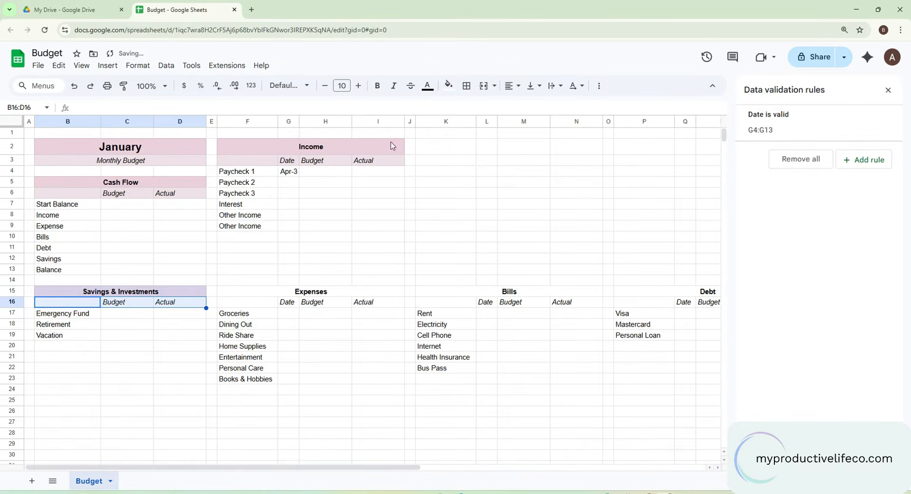
left_click(448, 85)
left_click(545, 148)
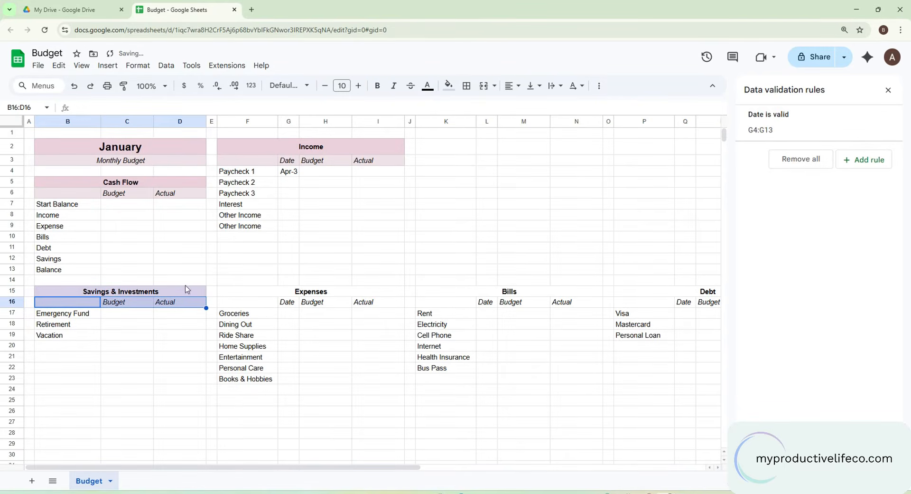
left_click(448, 86)
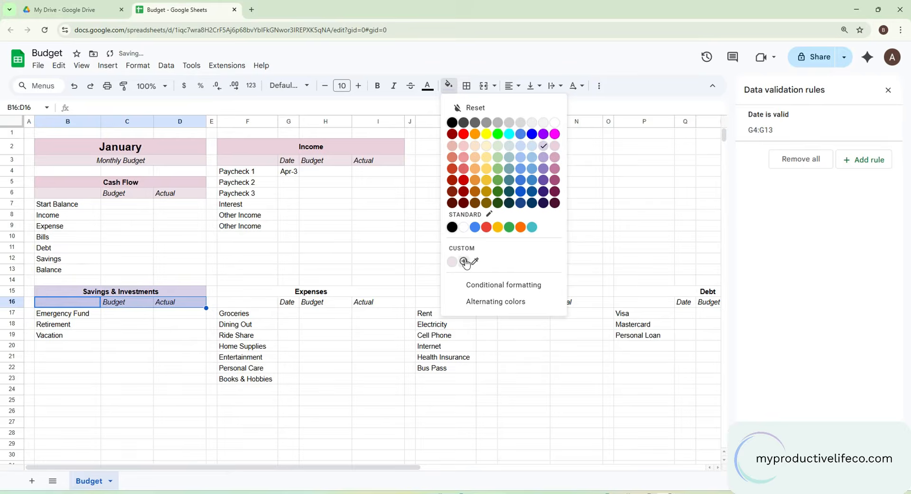
left_click(464, 261)
left_click_drag(397, 185, 392, 181)
left_click(500, 344)
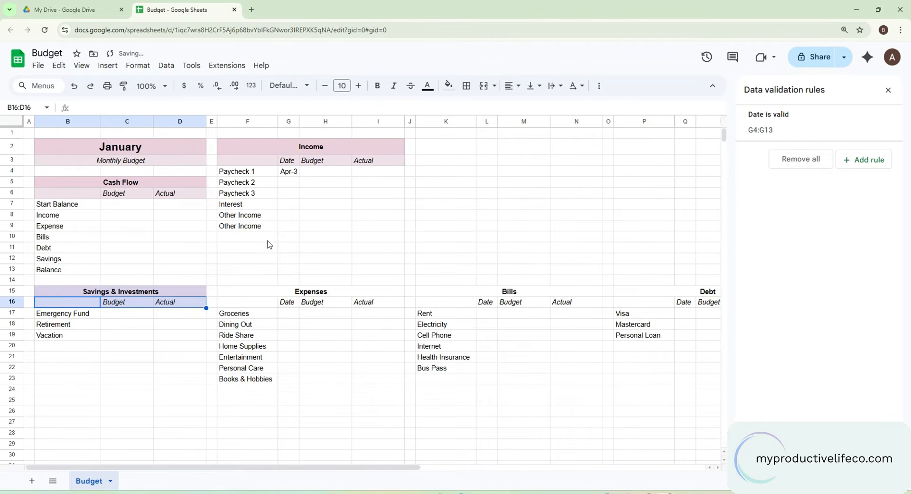
Step: Fill the merged "Expenses" heading F15:I15 with the lightest blue shade
left_click(272, 293)
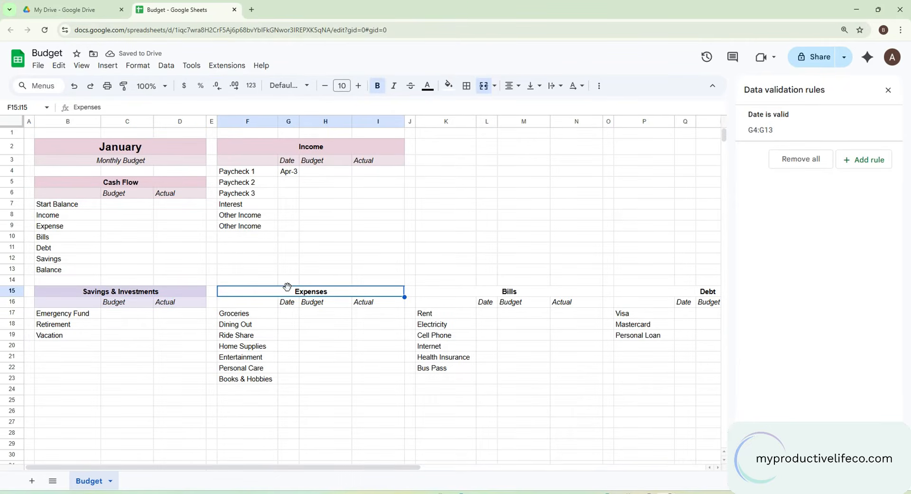
left_click(448, 85)
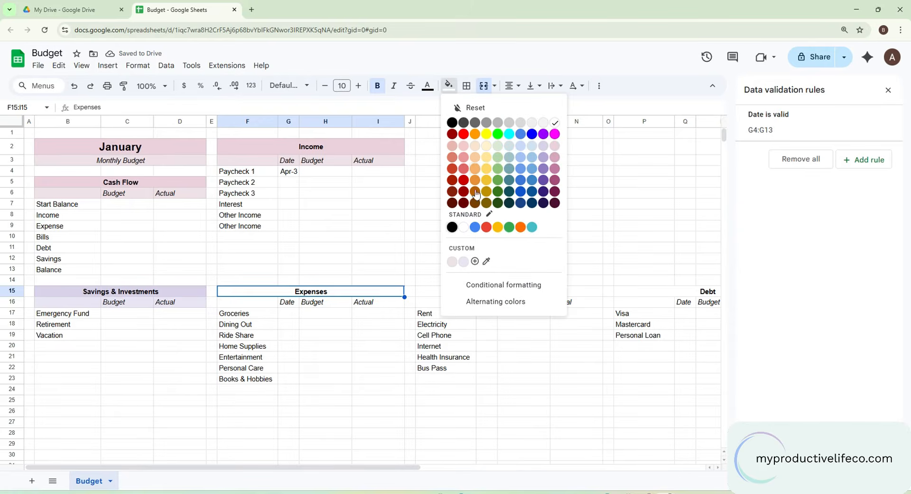
left_click(532, 146)
Step: Fill the Expenses column header row F16:I16 with a custom pale blue, #dbe8f3
left_click_drag(255, 306, 394, 308)
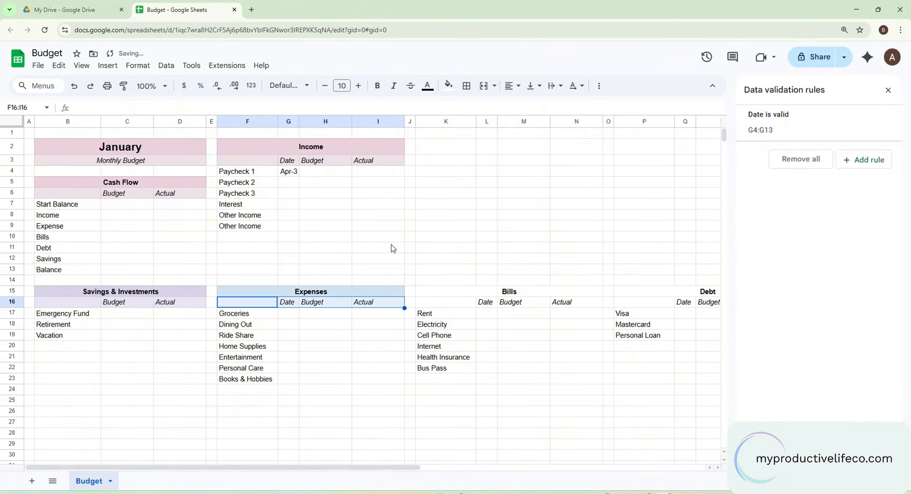
left_click(449, 85)
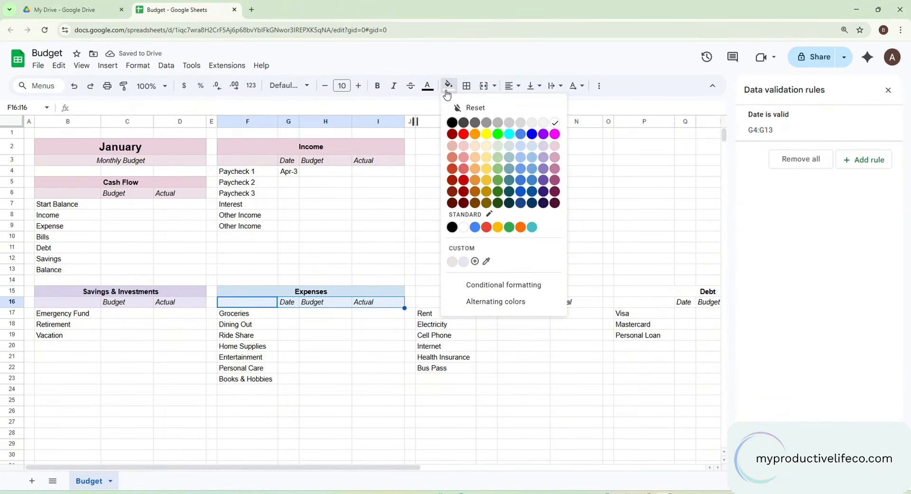
left_click(533, 148)
left_click(448, 85)
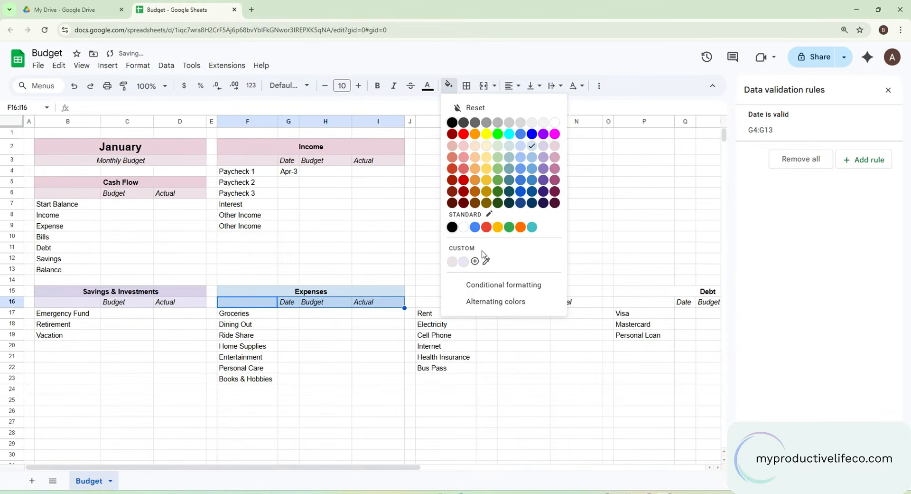
left_click(474, 261)
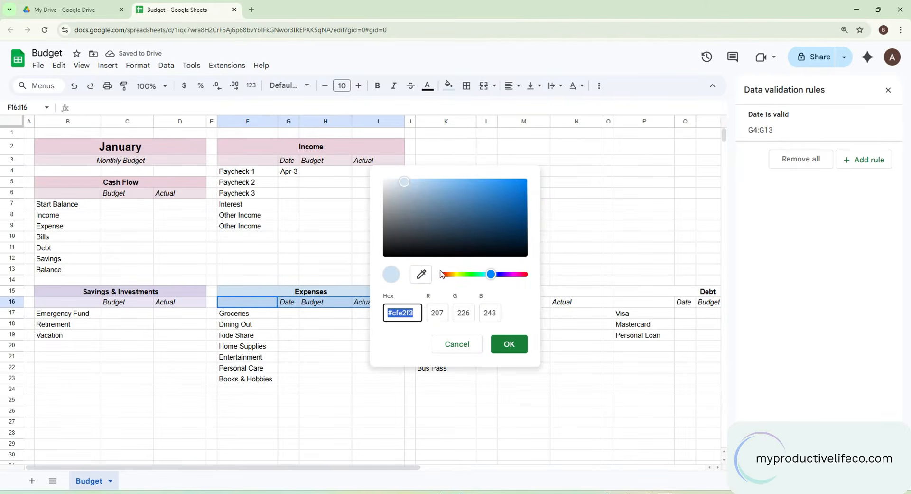
left_click_drag(404, 183, 399, 186)
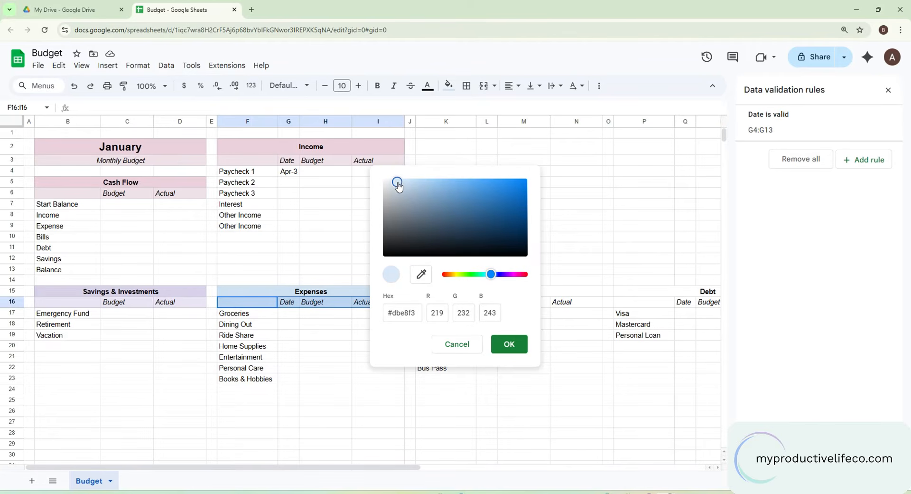
left_click(509, 344)
Step: Fill the merged "Bills" heading K15:N15 with the lightest green shade
left_click(471, 291)
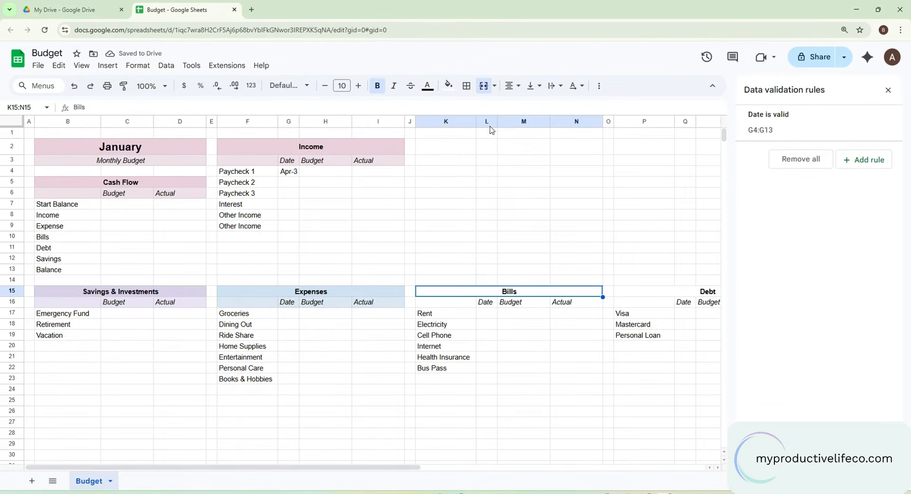
left_click(448, 86)
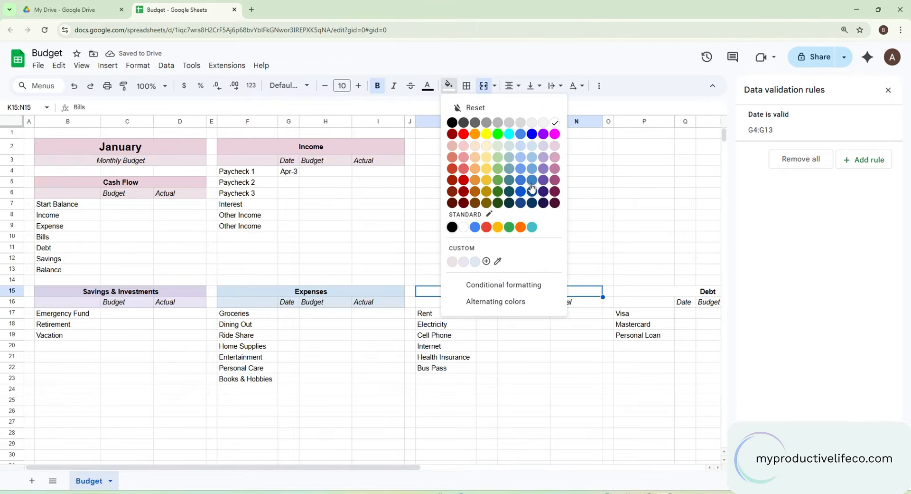
left_click(498, 146)
Step: Fill the Bills column header row K16:N16 with a custom pale green, #e2ecde
left_click_drag(453, 306, 558, 305)
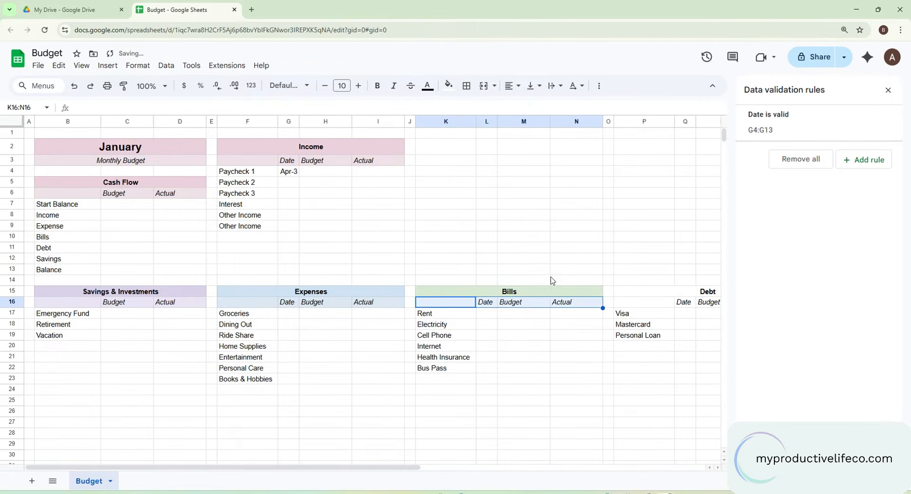
left_click(449, 87)
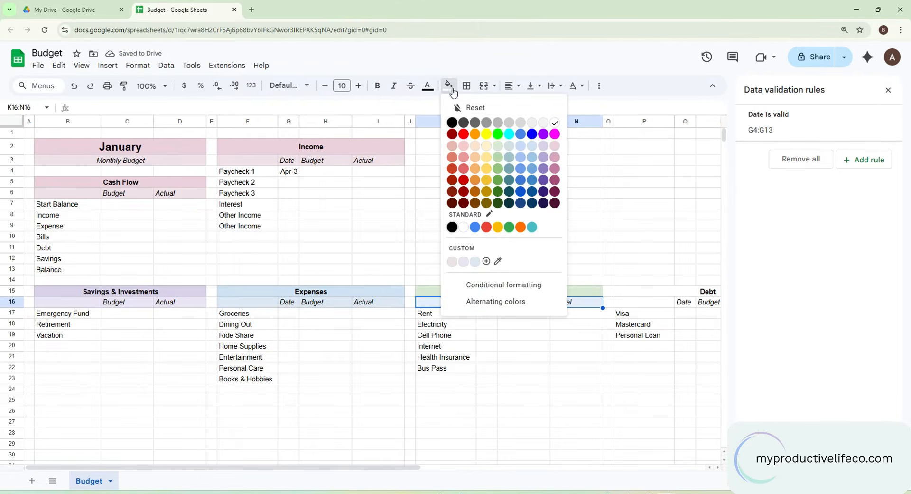
left_click(498, 145)
left_click(449, 86)
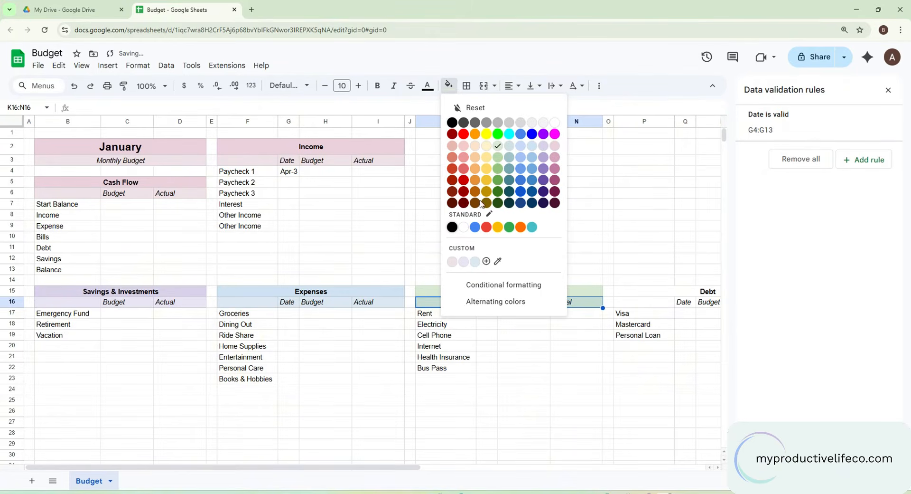
left_click(488, 260)
left_click_drag(402, 188, 389, 186)
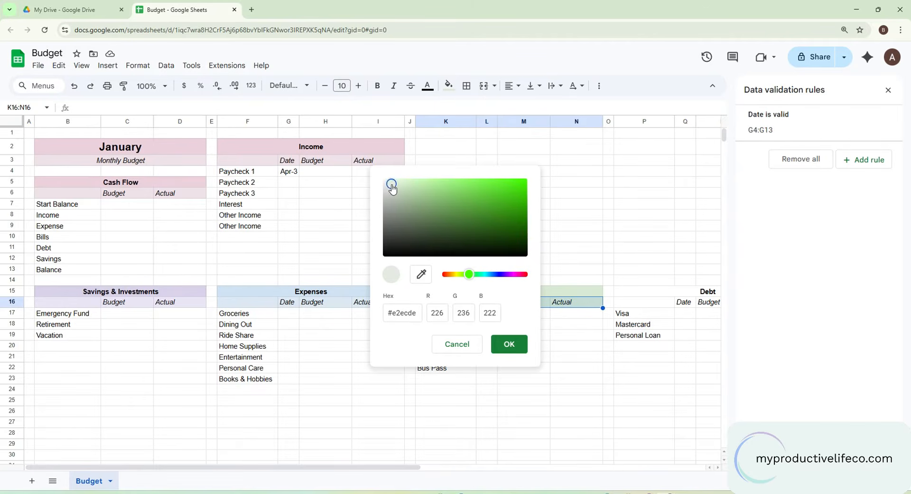
left_click(509, 344)
Step: Dismiss the data validation rules and fill the merged "Debt" heading P15:S15 with the lightest orange shade
left_click(649, 293)
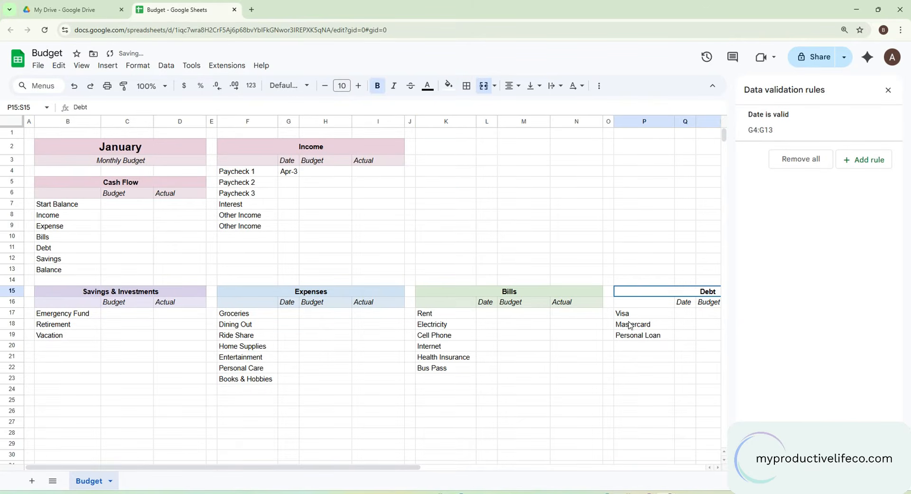
left_click(888, 90)
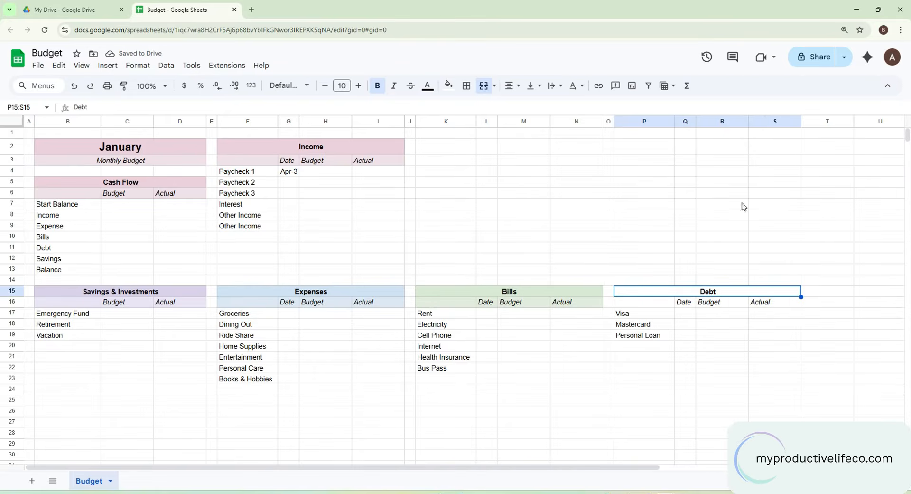
left_click(448, 85)
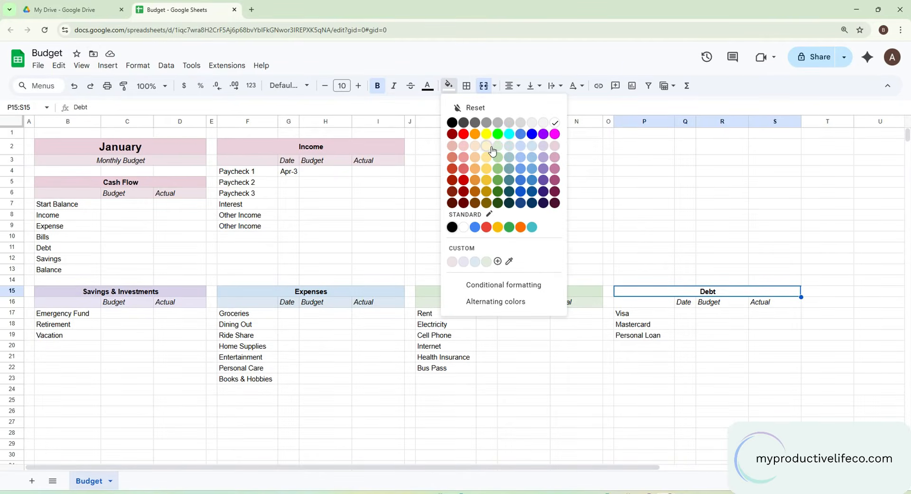
left_click(475, 146)
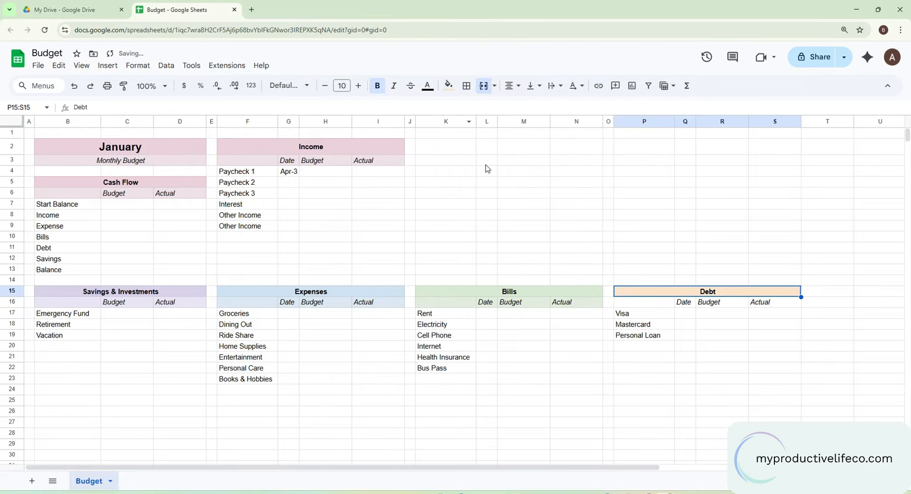
Step: Fill the Debt column header row P16:S16 with a custom orange paler than the heading's fill
left_click_drag(639, 304, 759, 302)
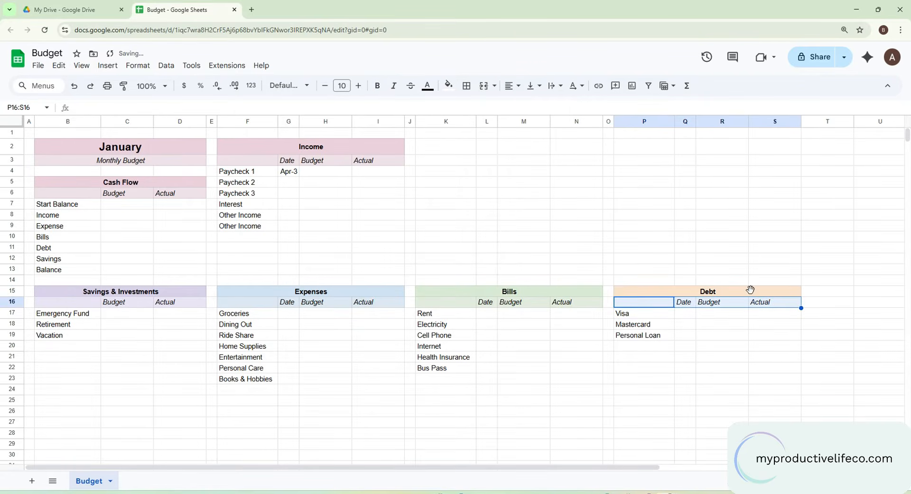
left_click(449, 86)
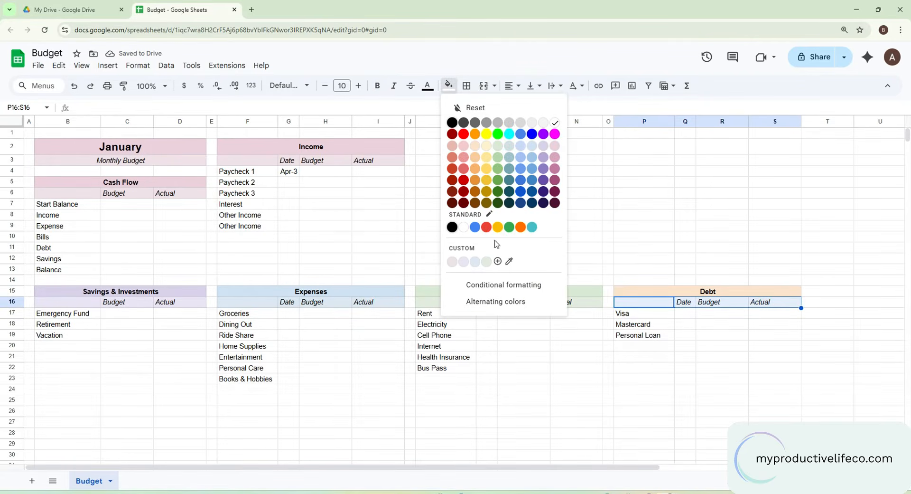
left_click(498, 261)
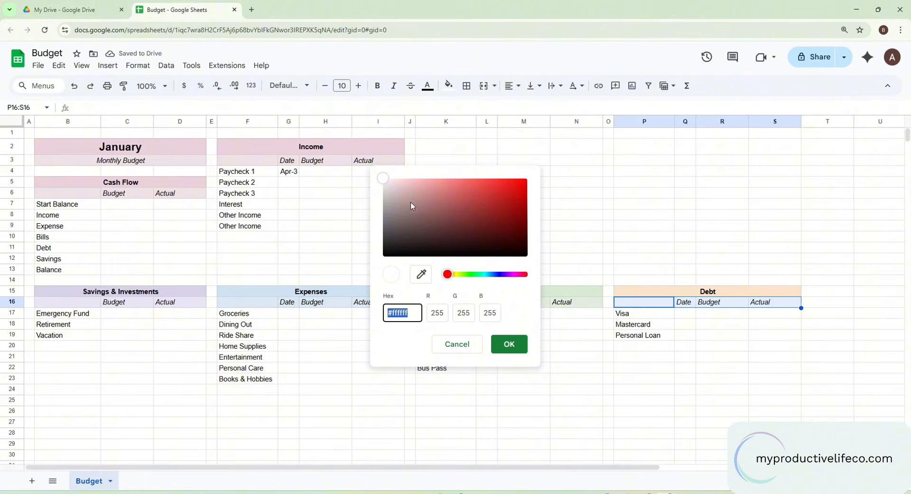
left_click(463, 345)
left_click(449, 88)
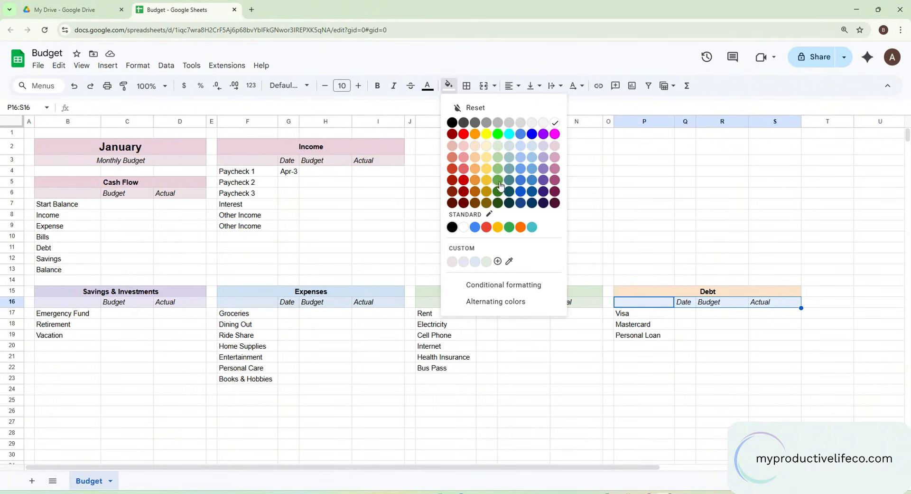
left_click(472, 151)
left_click(448, 86)
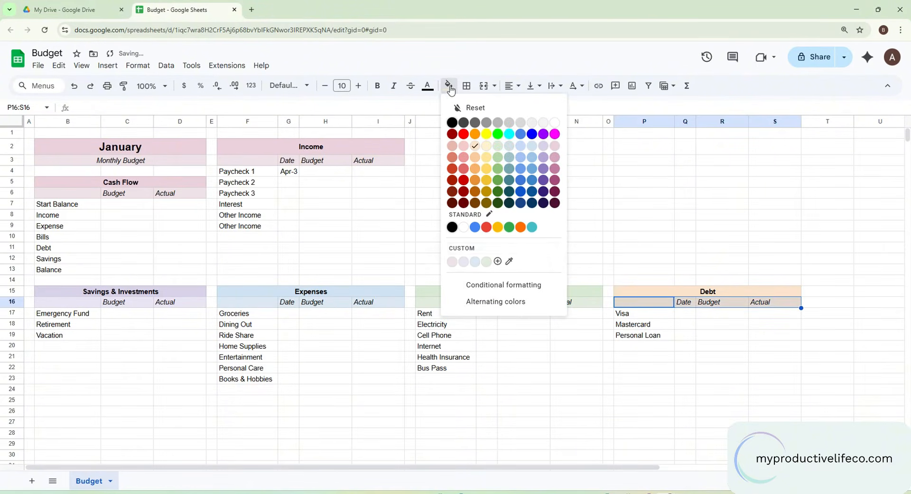
left_click(501, 261)
left_click_drag(413, 188, 397, 180)
left_click(524, 347)
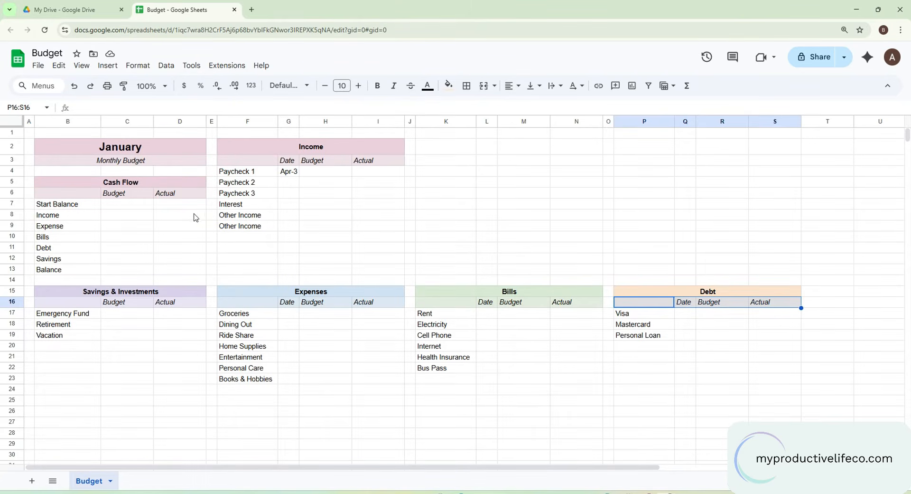
Step: Narrow column B slightly and set the Budget and Actual columns C:D, H:I, M:N and R:S to 90 pixels wide
left_click_drag(101, 122, 96, 121)
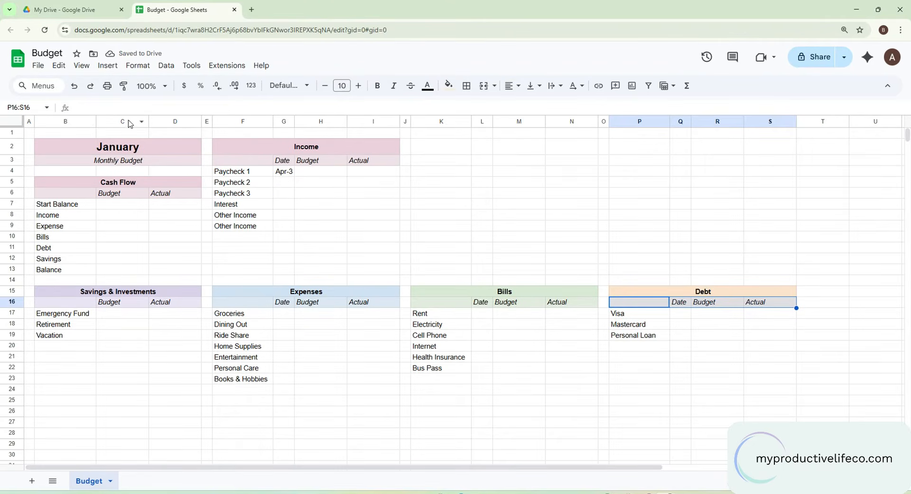
left_click(130, 122)
left_click(179, 122, "shift")
left_click(318, 122, "ctrl")
left_click(373, 120, "ctrl+shift")
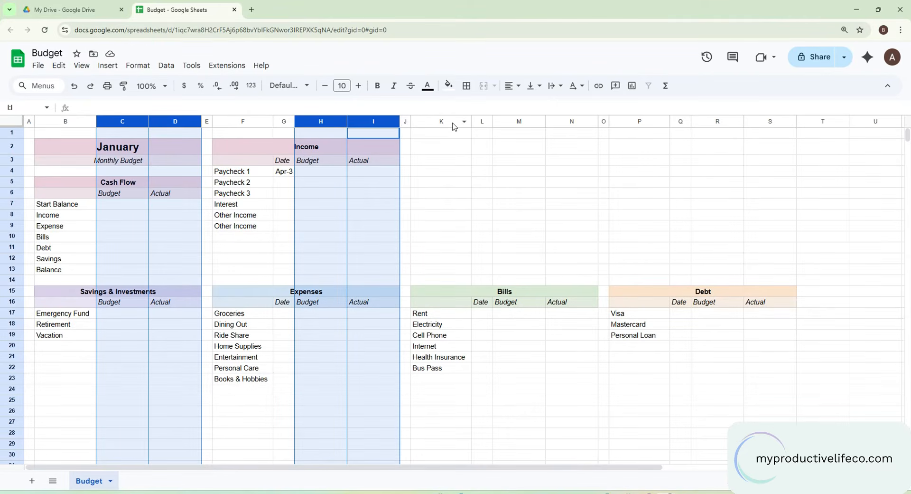
left_click(516, 121, "ctrl")
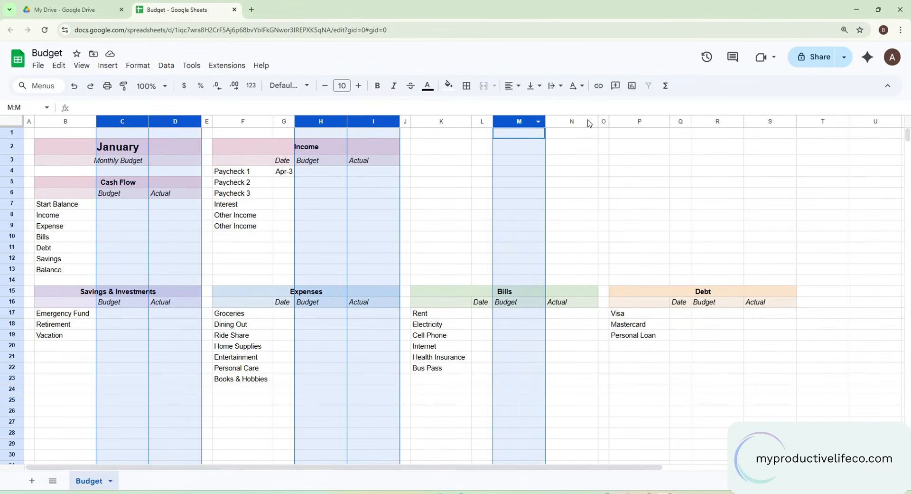
left_click(588, 121, "ctrl+shift")
left_click(711, 122, "ctrl")
left_click(770, 121, "ctrl+shift")
right_click(771, 122)
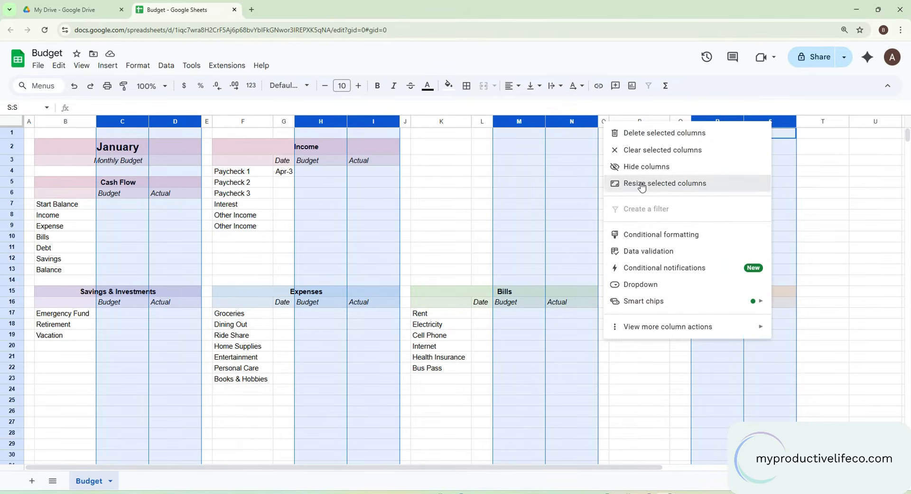
left_click(643, 184)
type("90")
key("Return")
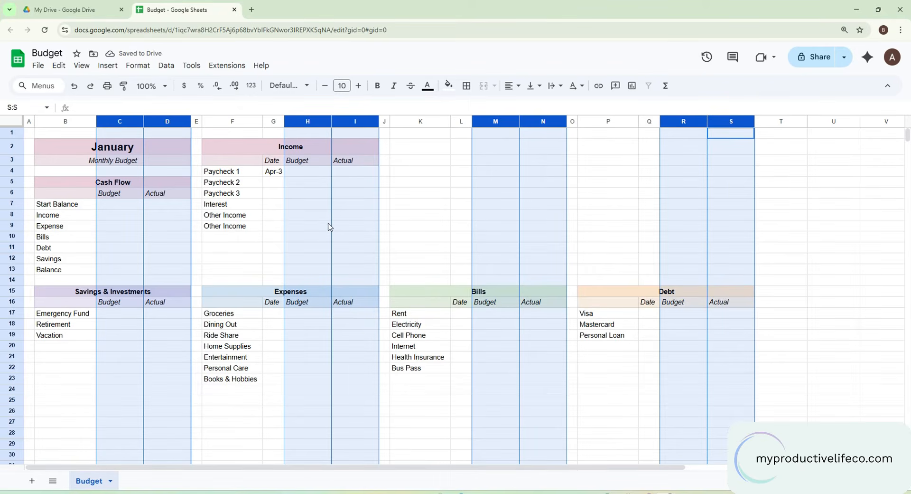
left_click(198, 260)
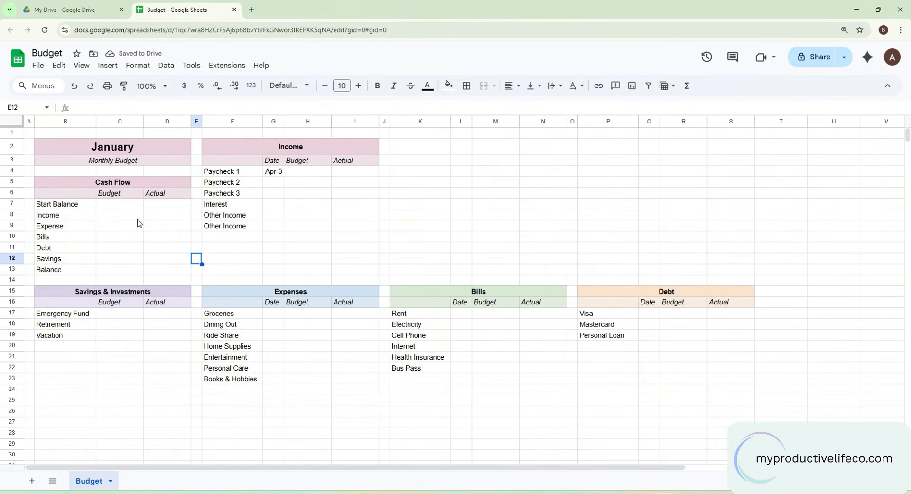
Step: Apply light grey borders to all sides of the Cash Flow cells B7:D13
left_click(50, 207)
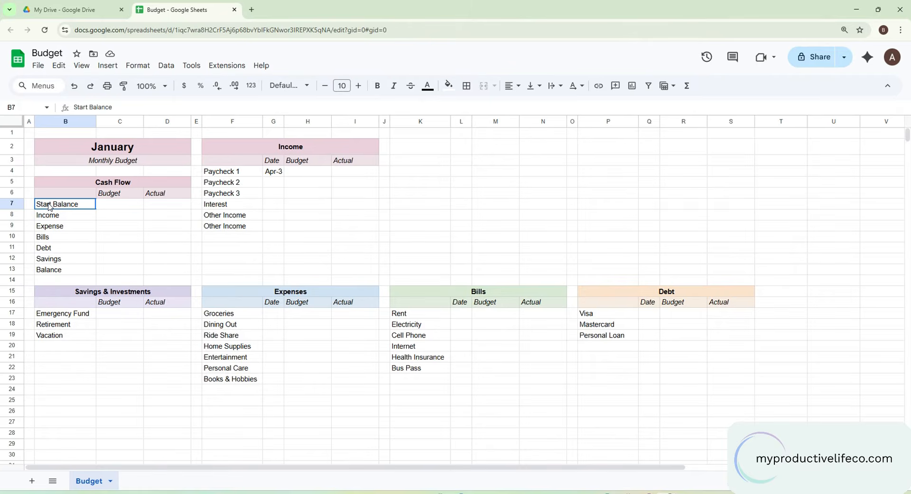
left_click(182, 273, "shift")
left_click(467, 86)
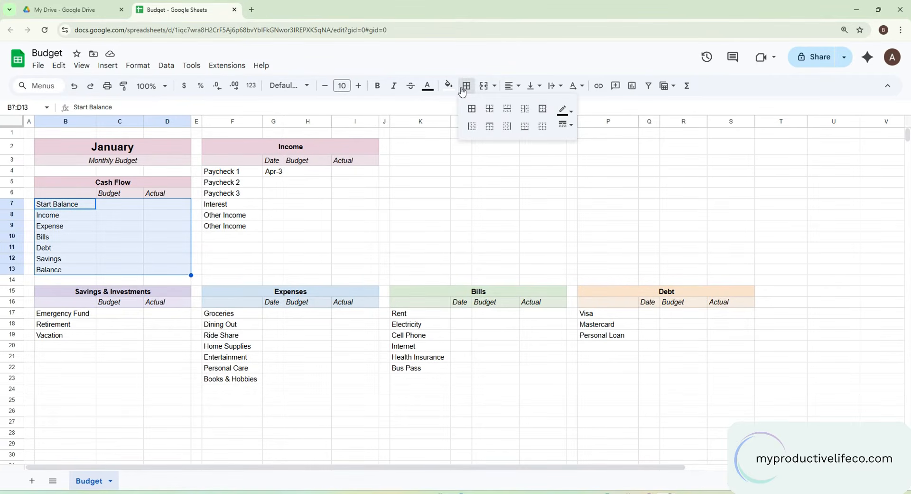
left_click(565, 125)
left_click(572, 114)
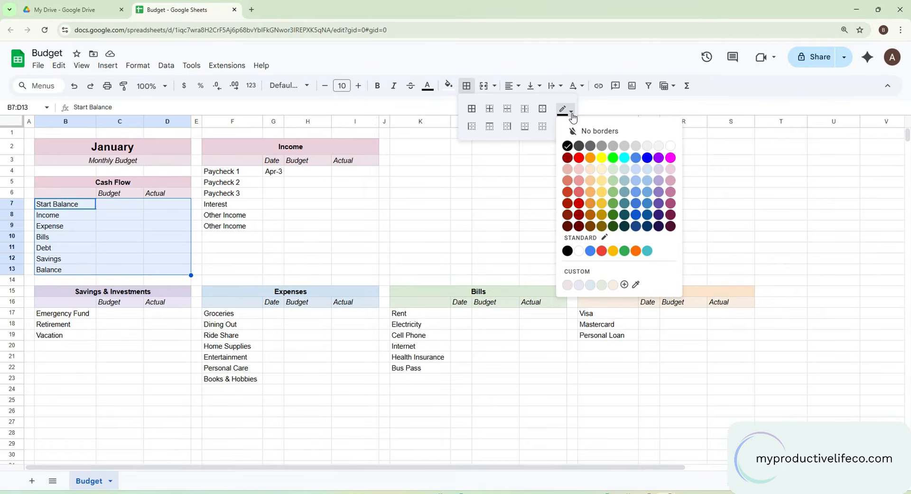
left_click(636, 146)
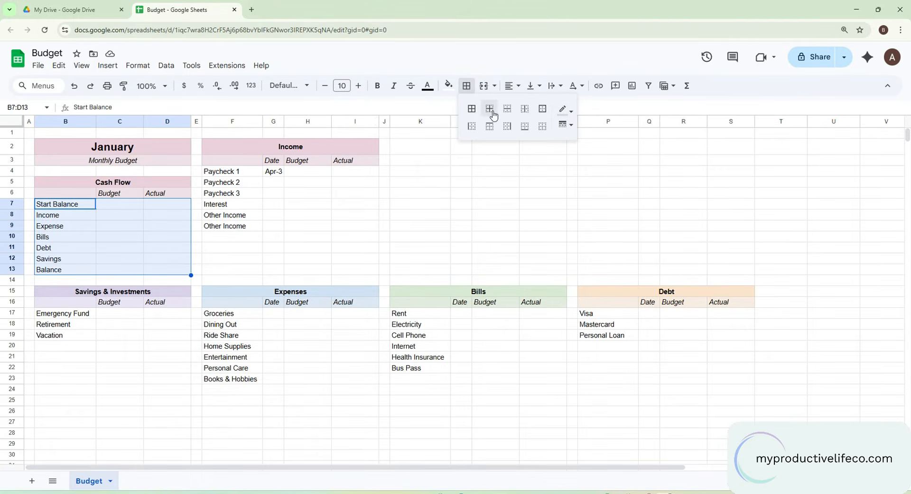
left_click(477, 115)
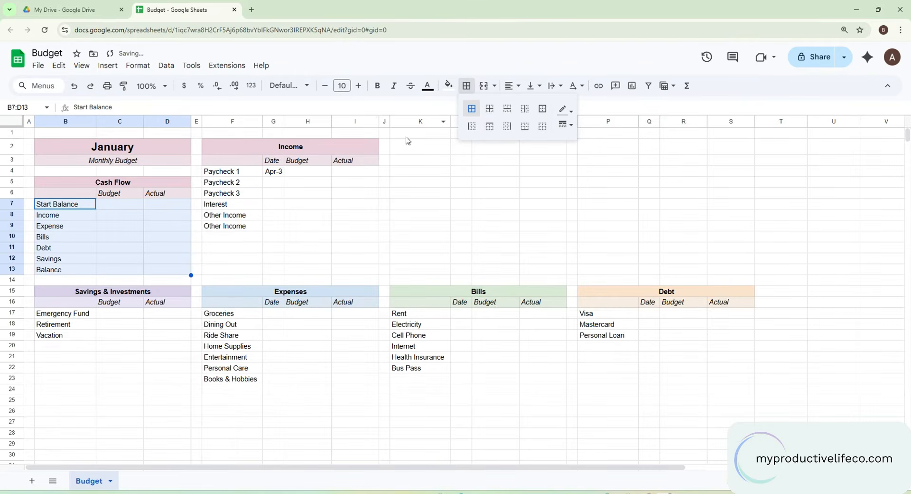
Step: Apply the same light grey borders to all Savings & Investments cells, B17:D40
left_click(75, 315)
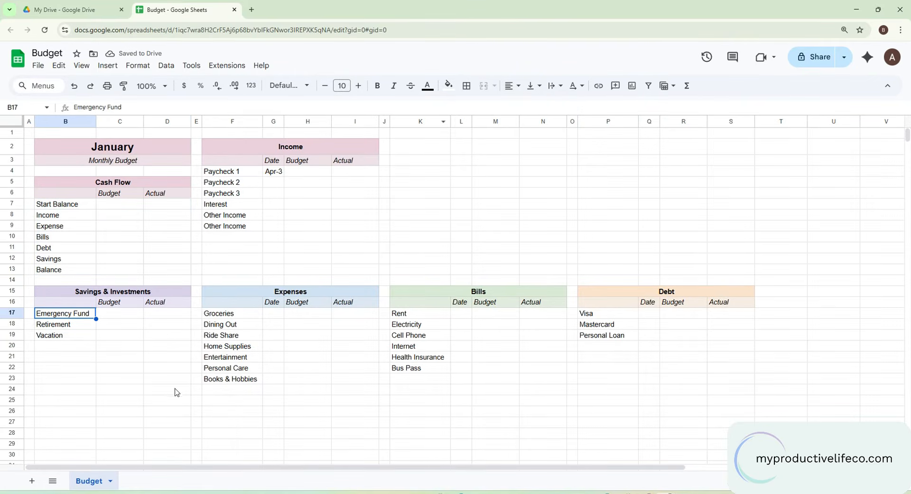
scroll(174, 396, "down", 5)
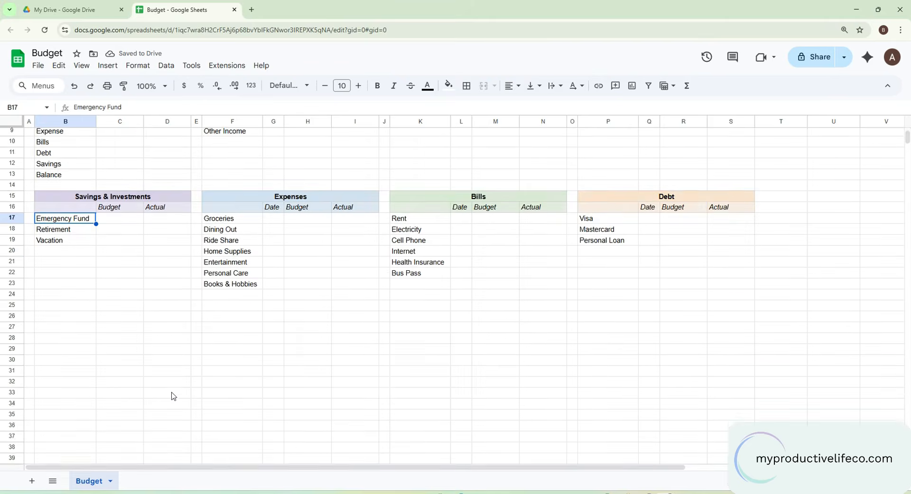
left_click(174, 375, "shift")
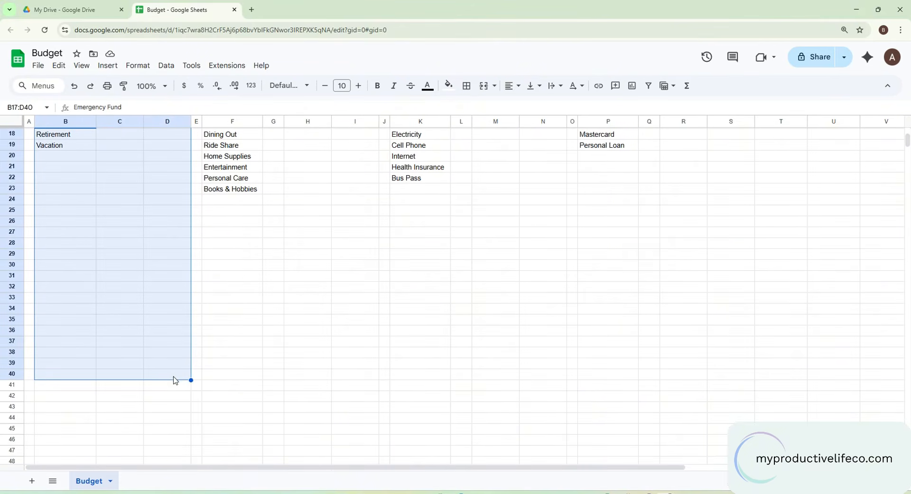
left_click(467, 85)
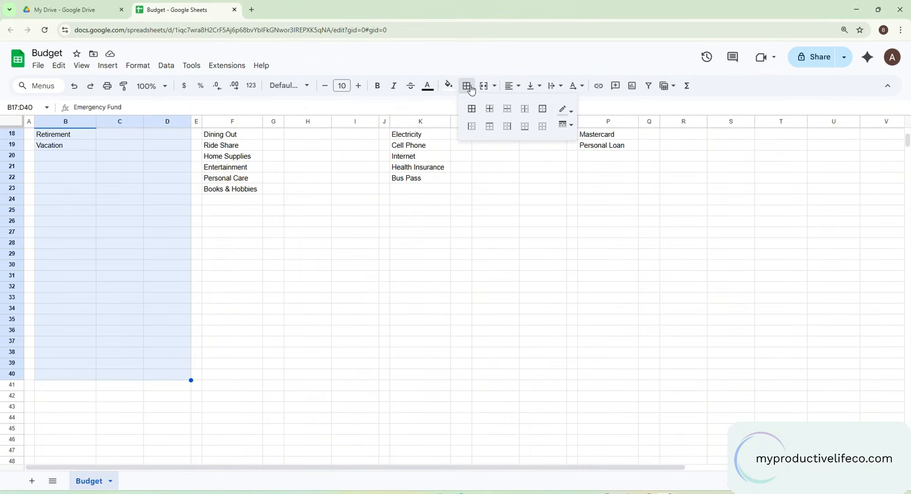
left_click(471, 109)
Step: Apply light grey borders on all sides of the Expenses cells F17:I40
scroll(211, 234, "up", 2)
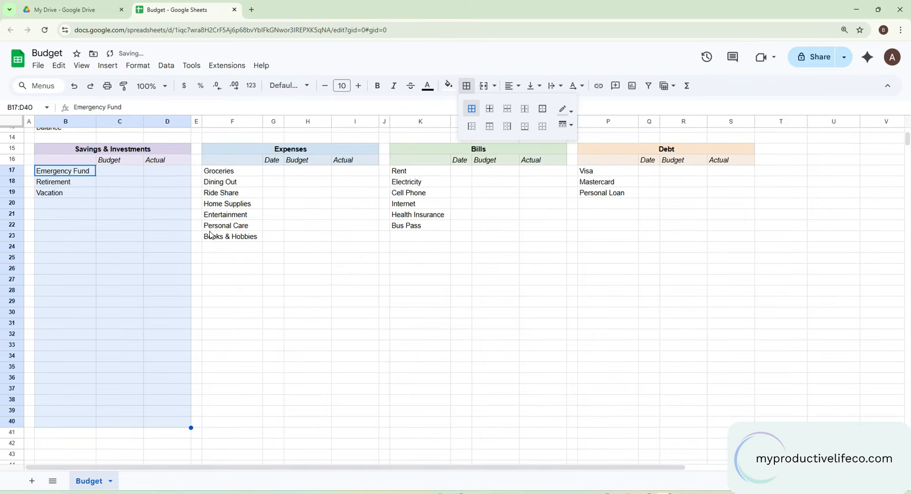
left_click(212, 174)
scroll(290, 258, "down", 2)
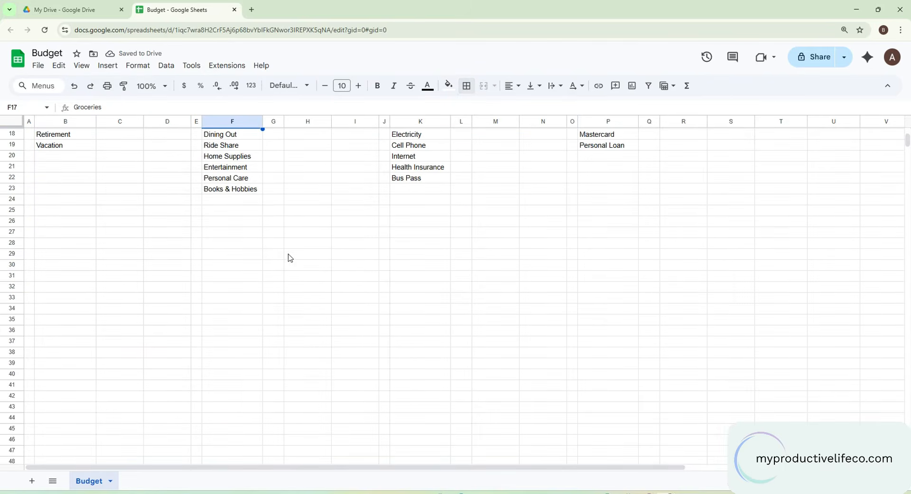
left_click(345, 377, "shift")
left_click(467, 85)
left_click(468, 109)
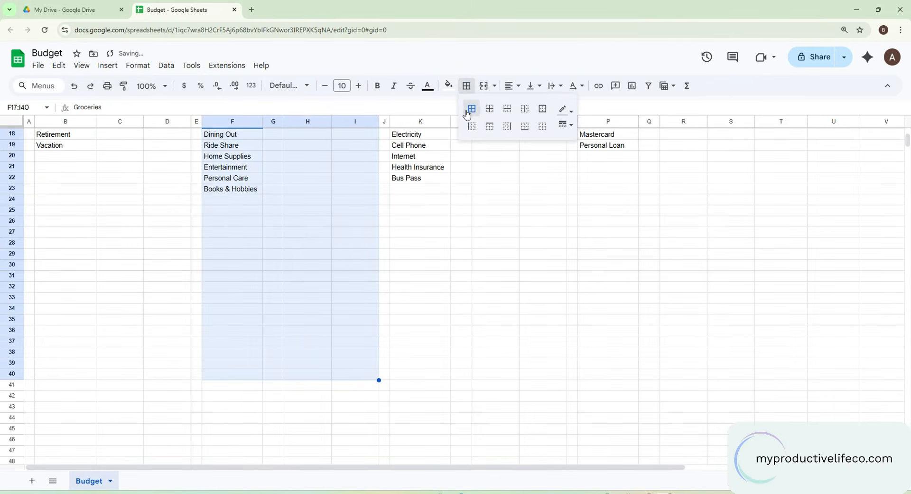
Step: Apply light grey borders on all sides of the Bills cells K17:N40
left_click(409, 137)
scroll(468, 190, "up", 2)
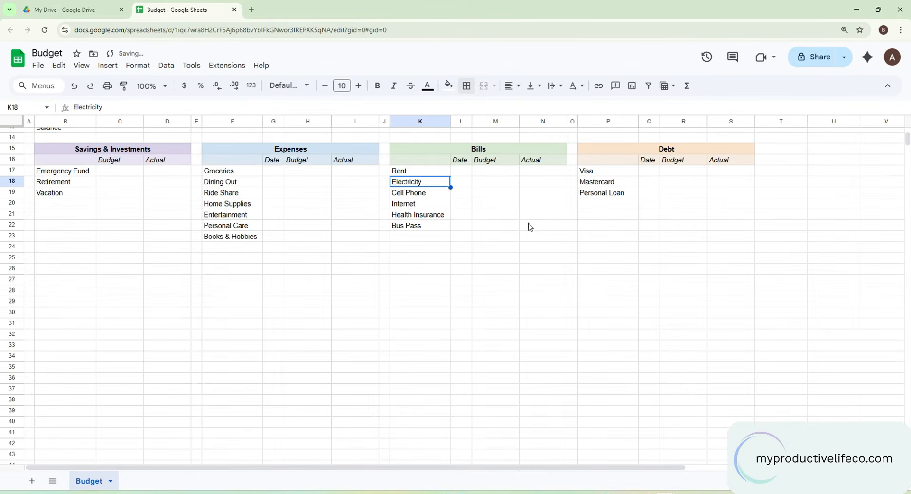
left_click(420, 173)
scroll(507, 240, "down", 4)
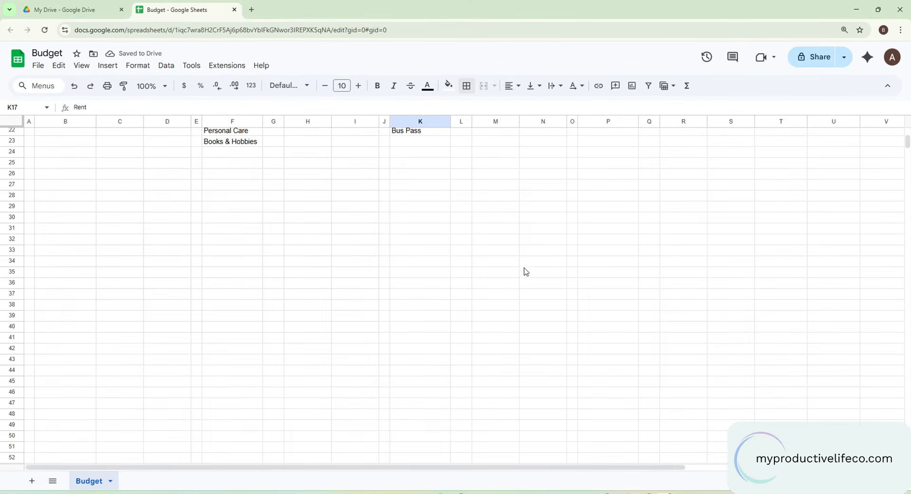
left_click(533, 328, "shift")
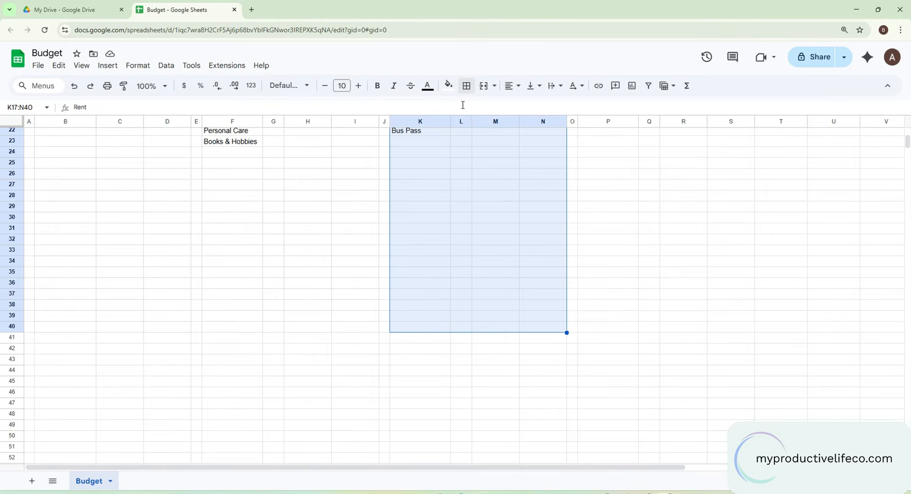
left_click(467, 86)
left_click(472, 108)
Step: Apply light grey borders on all sides of the Debt cells P17:S40
scroll(569, 204, "up", 4)
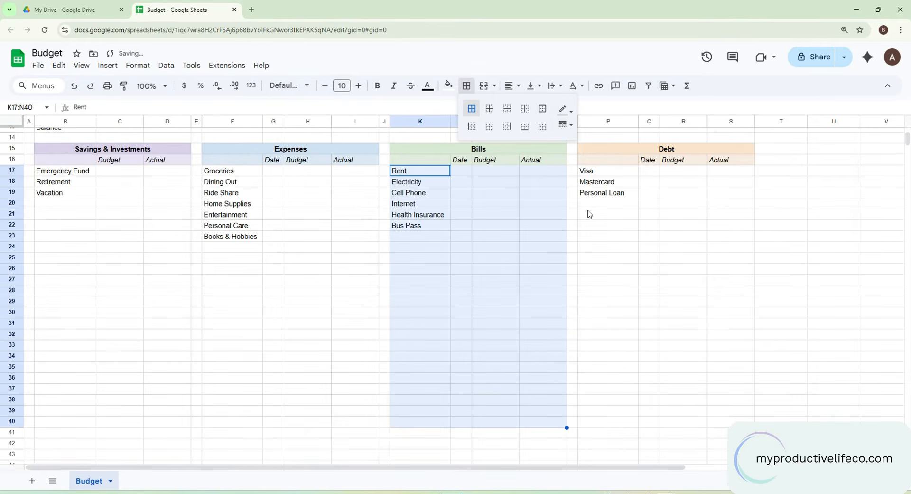
left_click(596, 174)
scroll(685, 268, "down", 4)
left_click(738, 329, "shift")
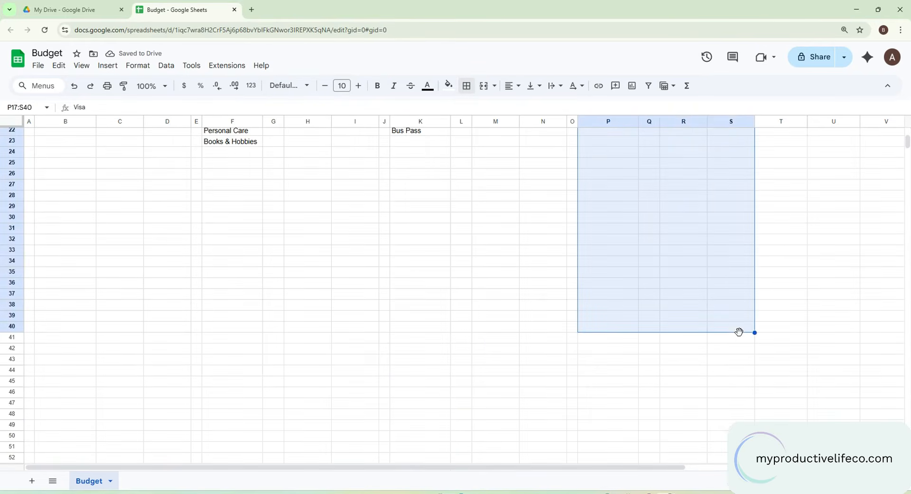
left_click(466, 85)
left_click(472, 109)
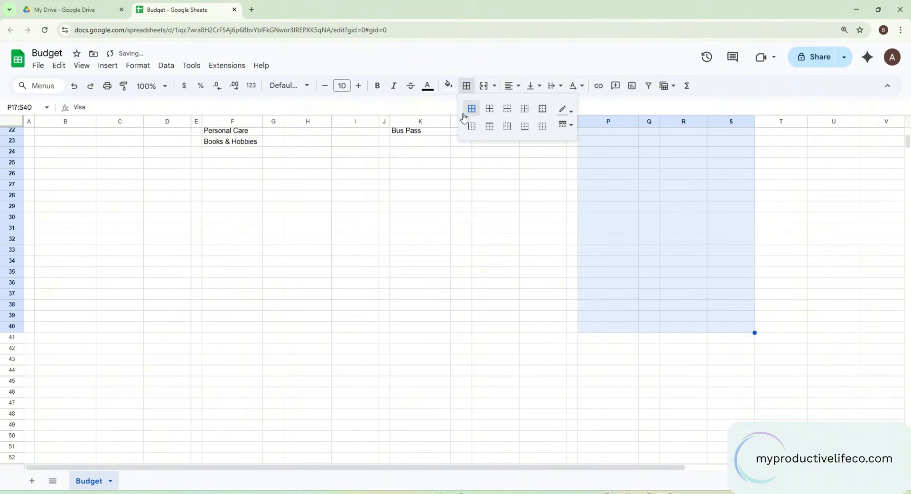
Step: Apply light grey borders on all sides of the Income cells F4:I13
scroll(294, 204, "up", 7)
left_click(218, 172)
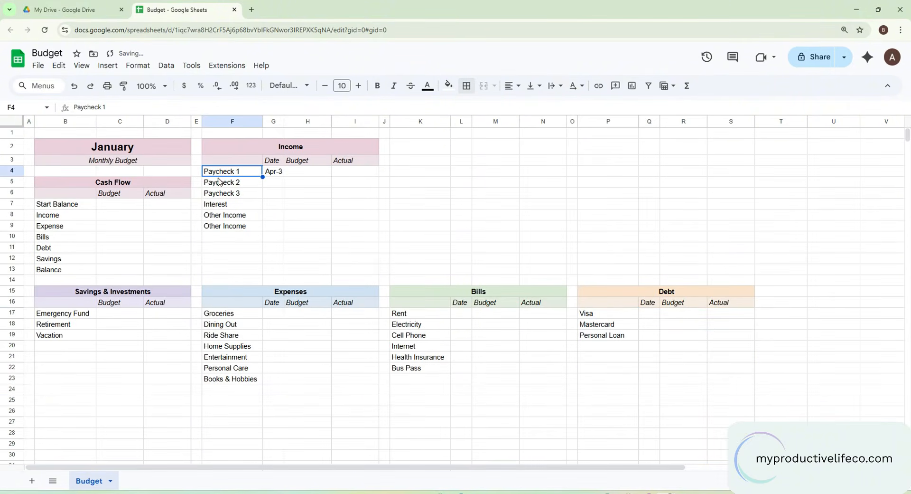
left_click(358, 273, "shift")
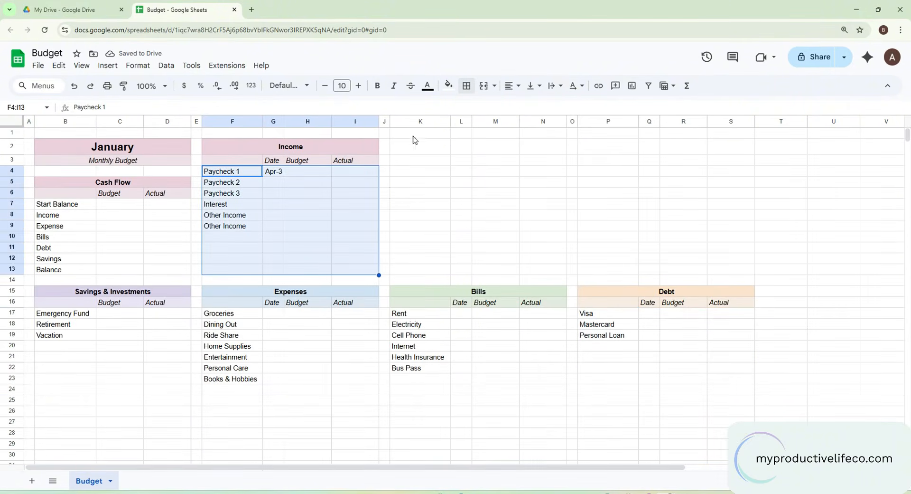
left_click(467, 85)
left_click(471, 108)
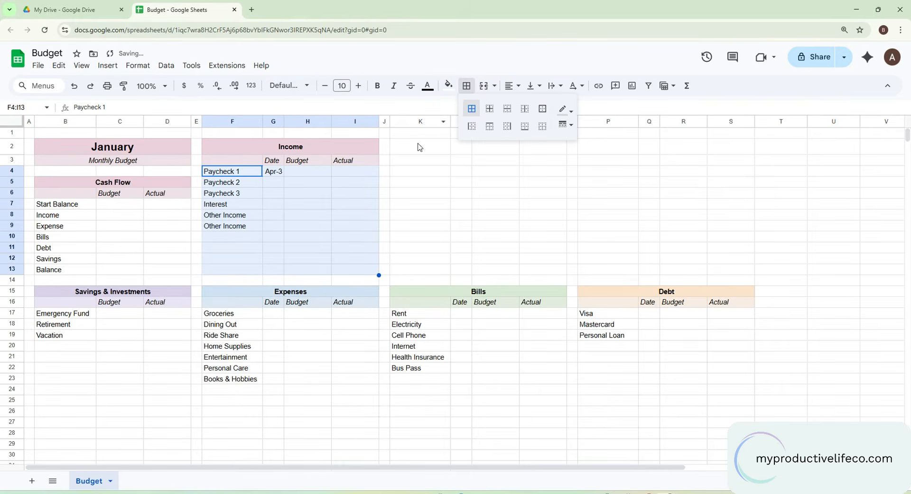
left_click(244, 236)
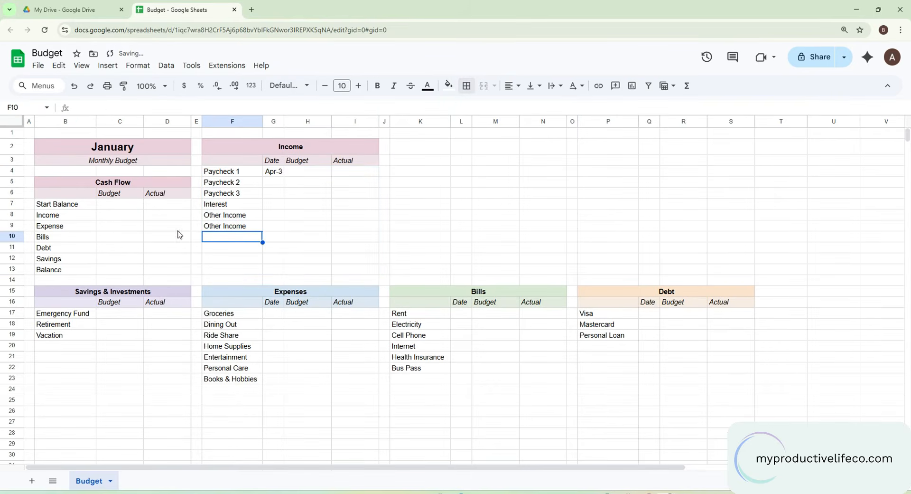
Step: Hide the gridlines on the Budget sheet
left_click(81, 66)
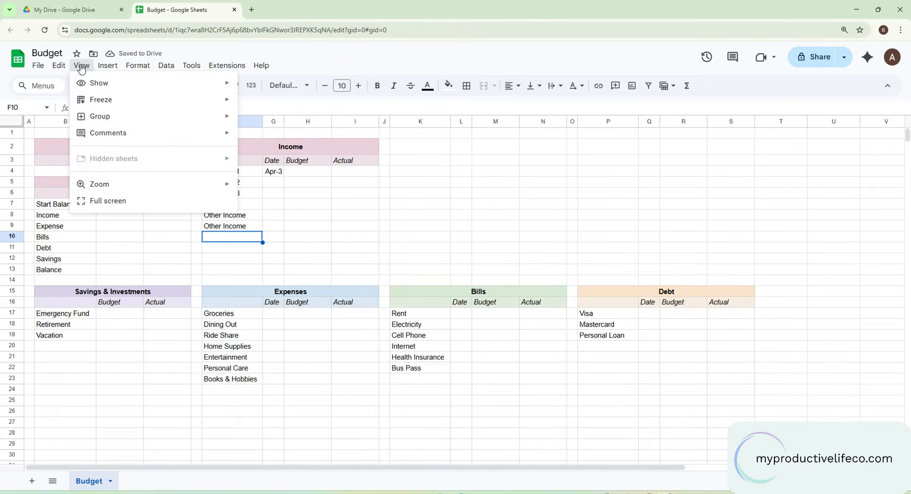
mouse_move(99, 85)
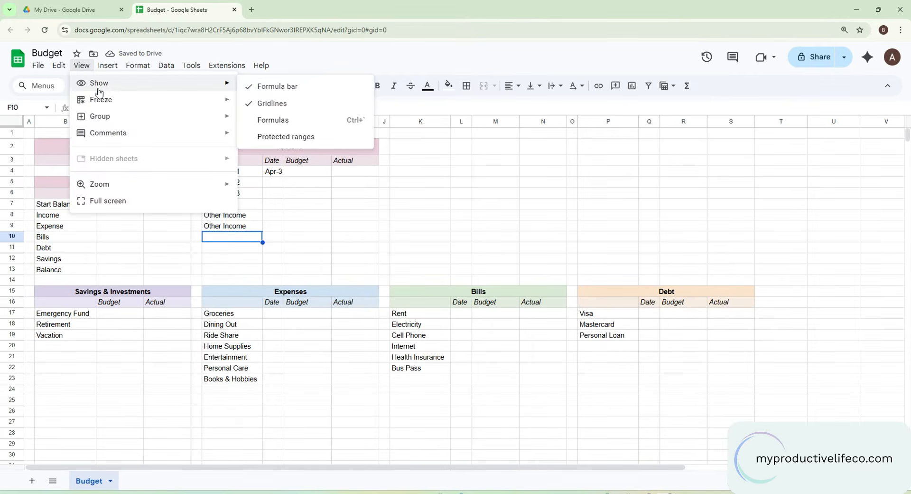
left_click(266, 102)
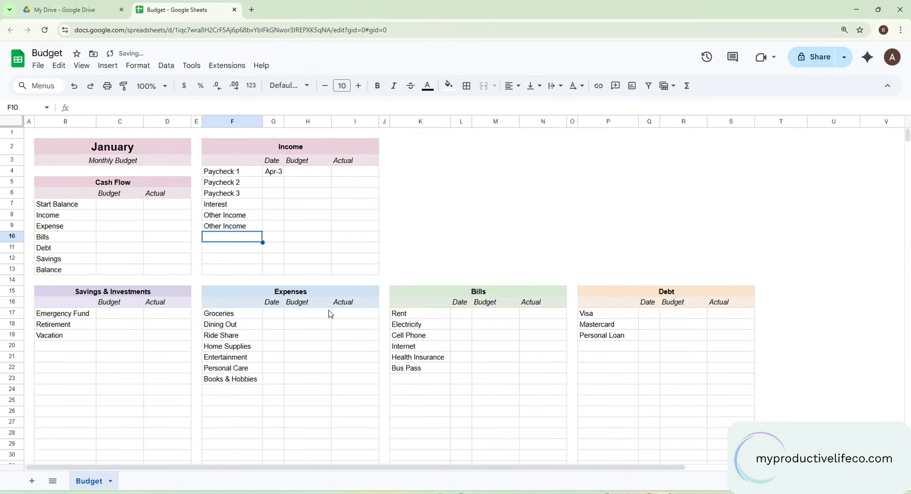
Step: Apply a light grey outer border around the empty block K2:N13 above the Bills section
left_click(406, 146)
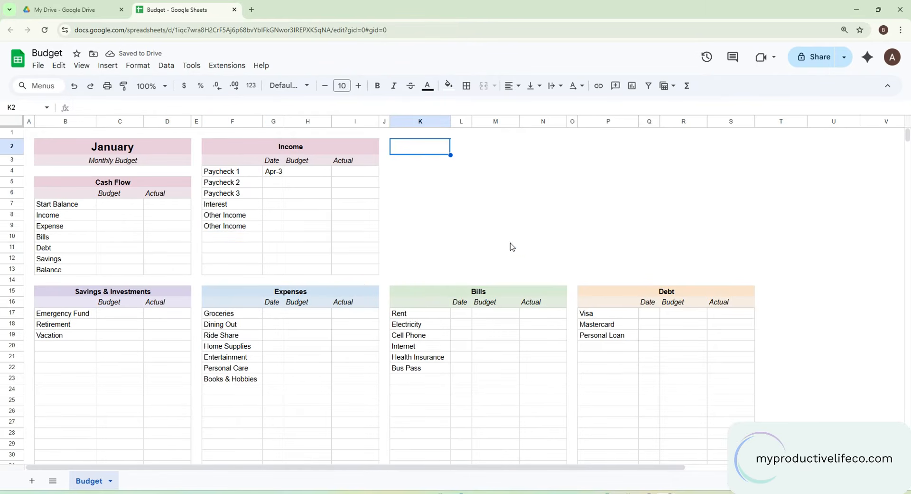
left_click(549, 269, "shift")
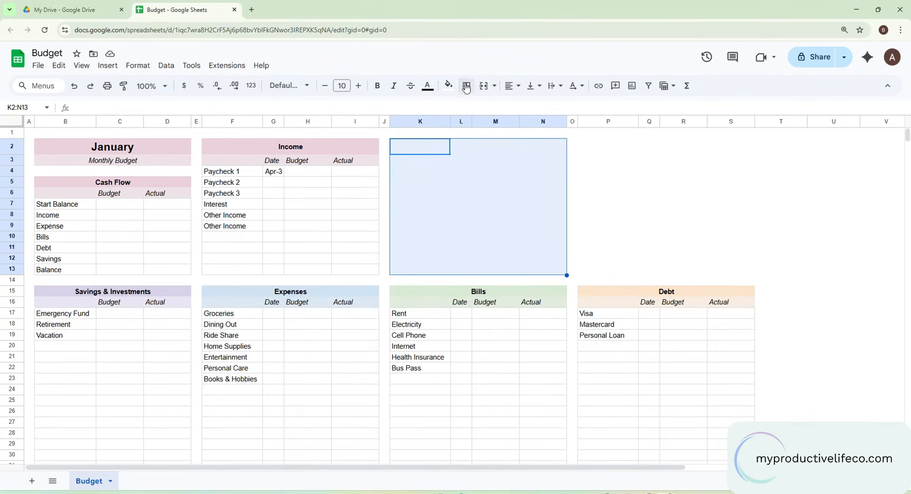
left_click(466, 85)
left_click(543, 109)
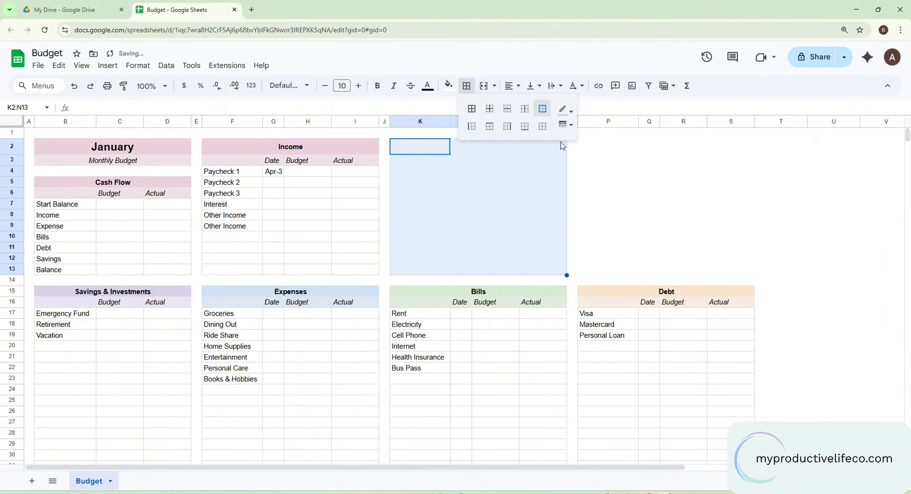
Step: Apply a light grey outer border around the empty block P2:S13 above the Debt section
left_click(599, 151)
left_click(739, 271, "shift")
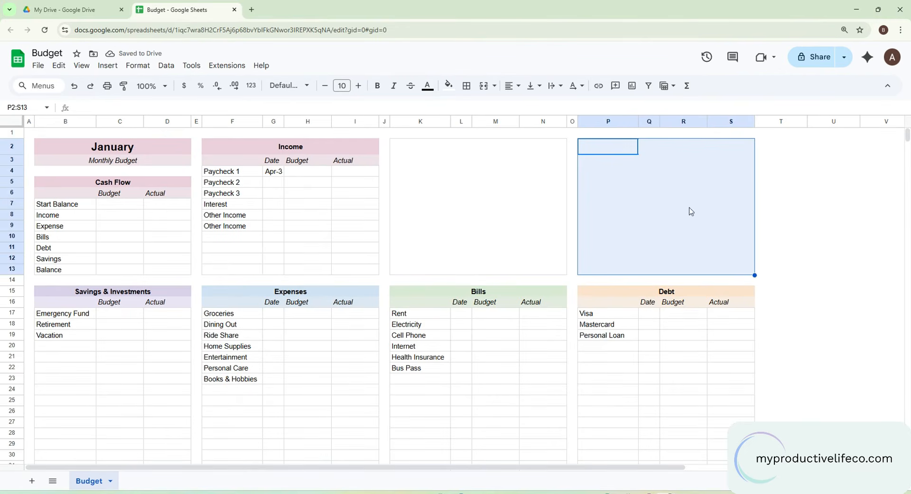
left_click(467, 85)
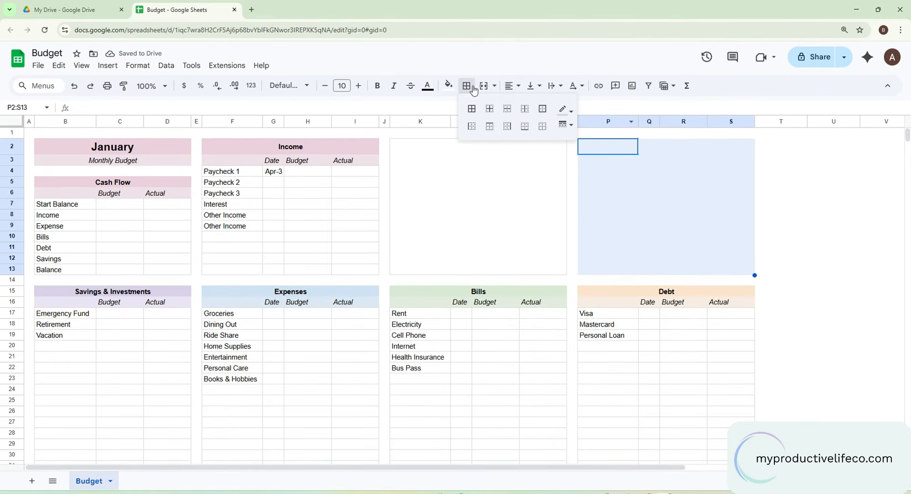
left_click(544, 112)
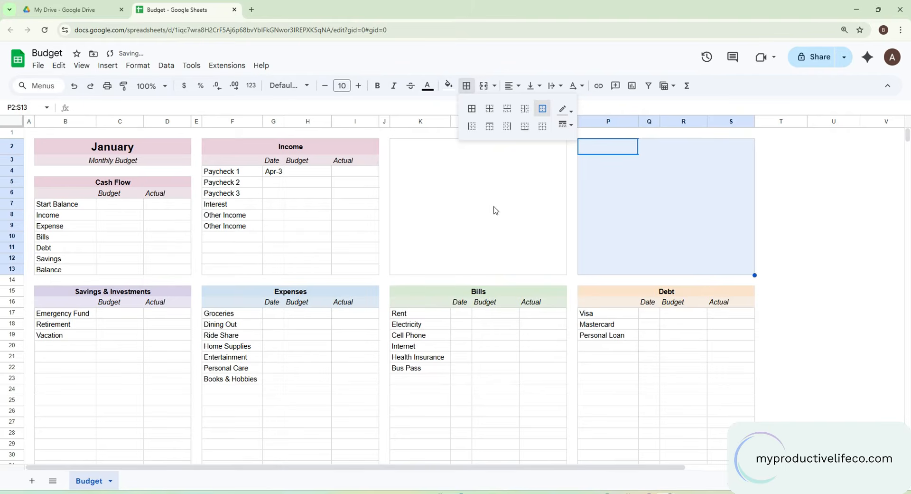
left_click(169, 239)
left_click(121, 207)
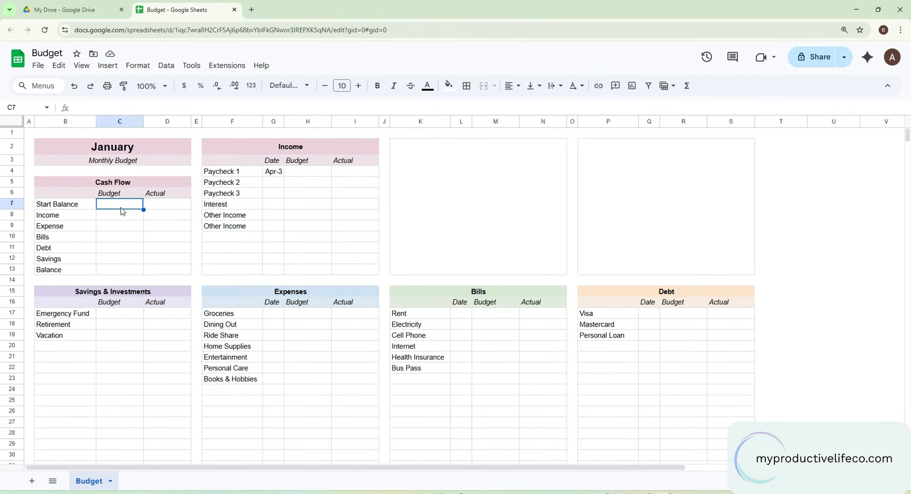
Step: Enter 1000 as both the budgeted and actual Start Balance in the Cash Flow table
type("1")
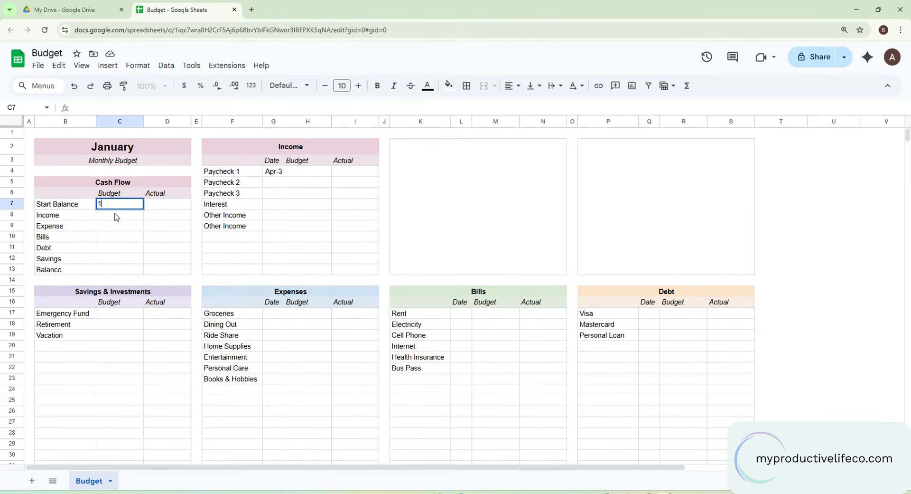
type("000")
key("Tab")
type("1000")
key("Return")
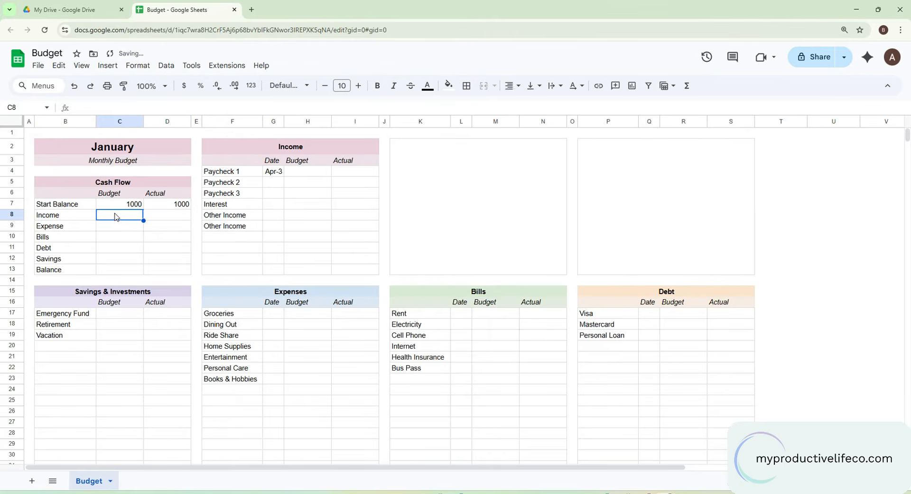
Step: Apply the Accounting number format to the Cash Flow Budget and Actual cells C7:D13
left_click(126, 206)
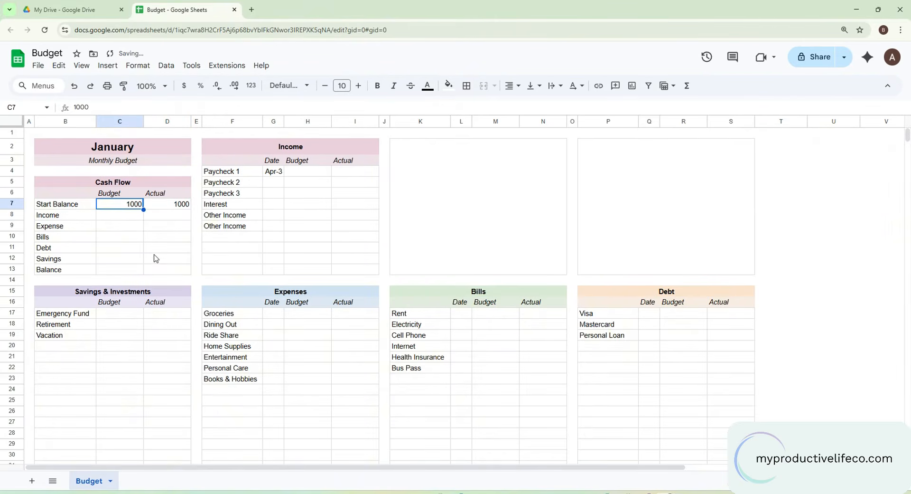
left_click(169, 273, "shift")
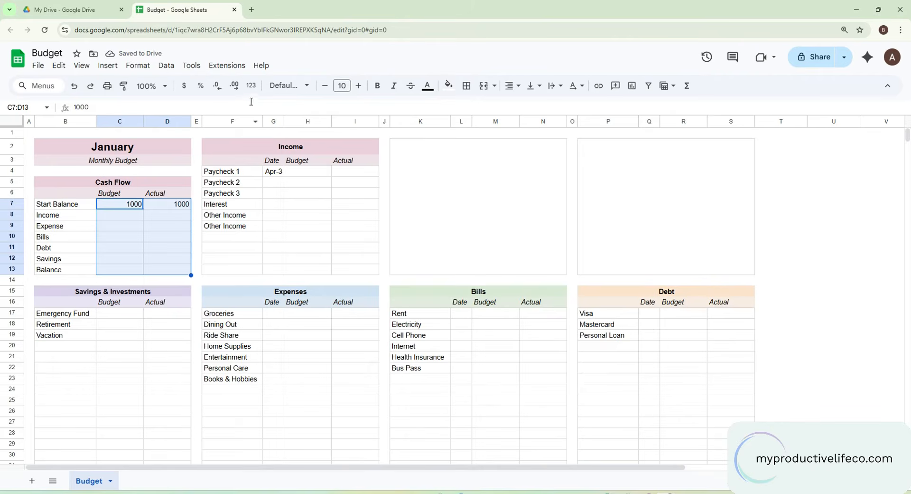
left_click(252, 86)
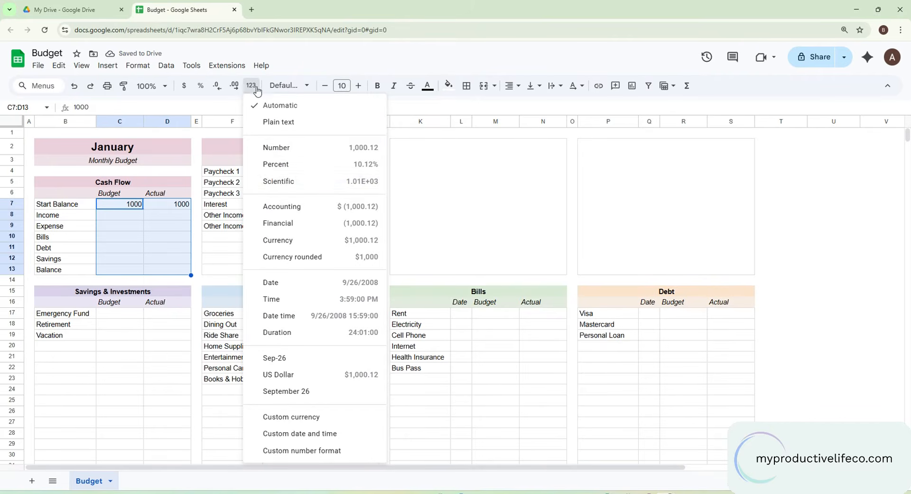
left_click(278, 207)
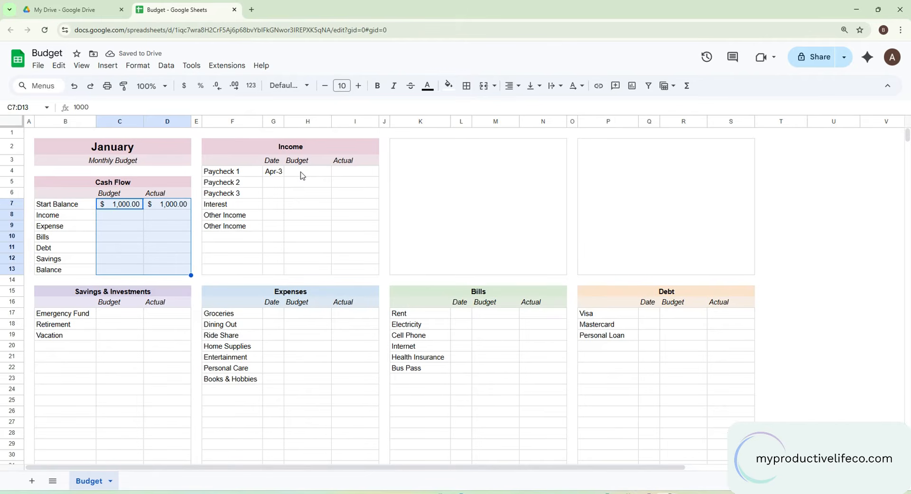
Step: Enter 4/17/2025 as the Paycheck 2 date and apply the Sep-26 date format to the Income dates G4:G13
type("4/17/2025")
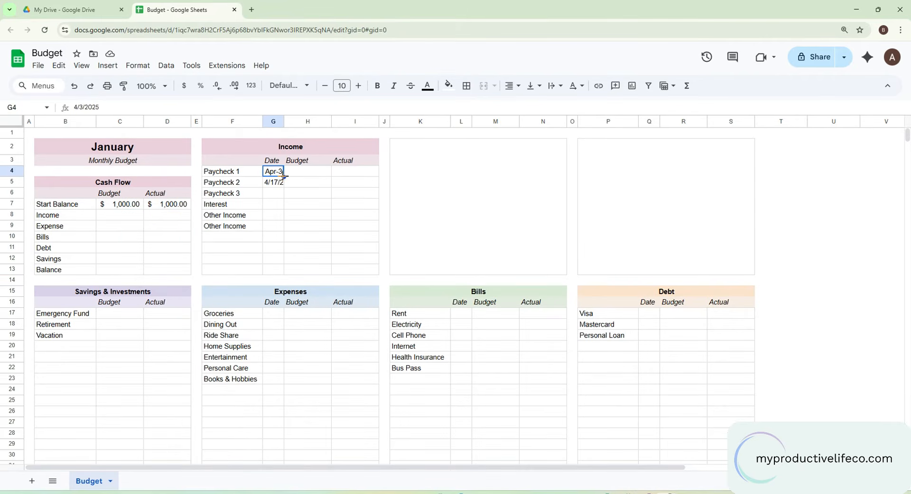
key("Up")
left_click(275, 271, "shift")
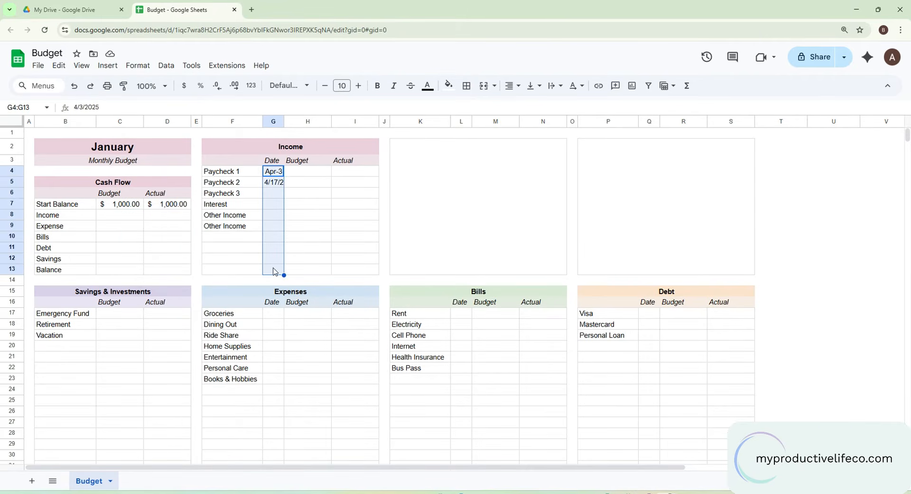
left_click(252, 86)
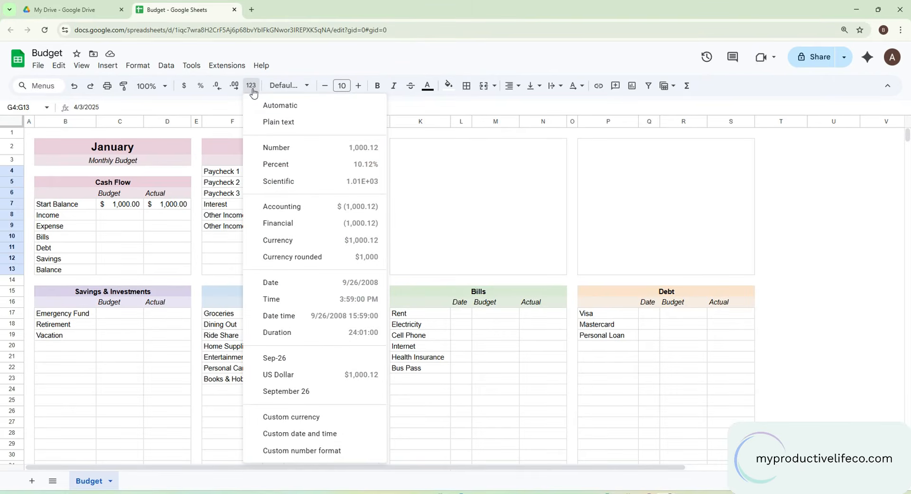
left_click(275, 358)
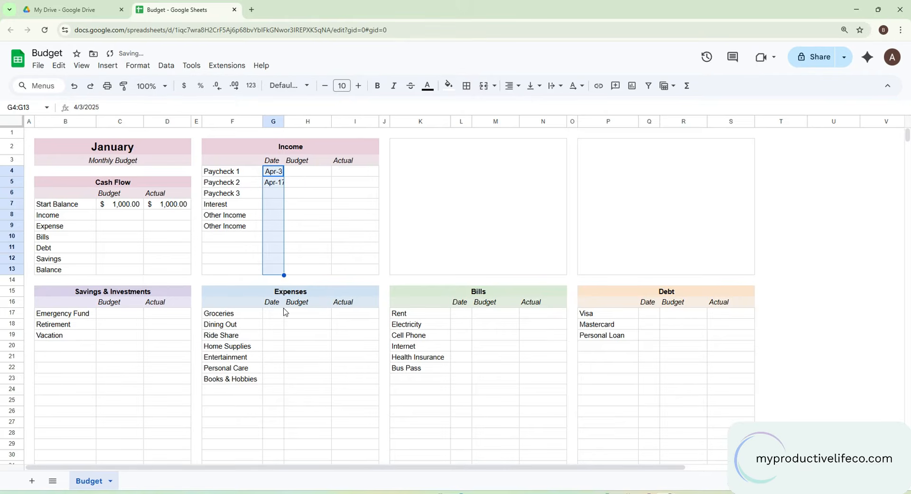
Step: Widen the Date columns G, L and Q to one equal width that fits the formatted dates
left_click_drag(285, 121, 287, 121)
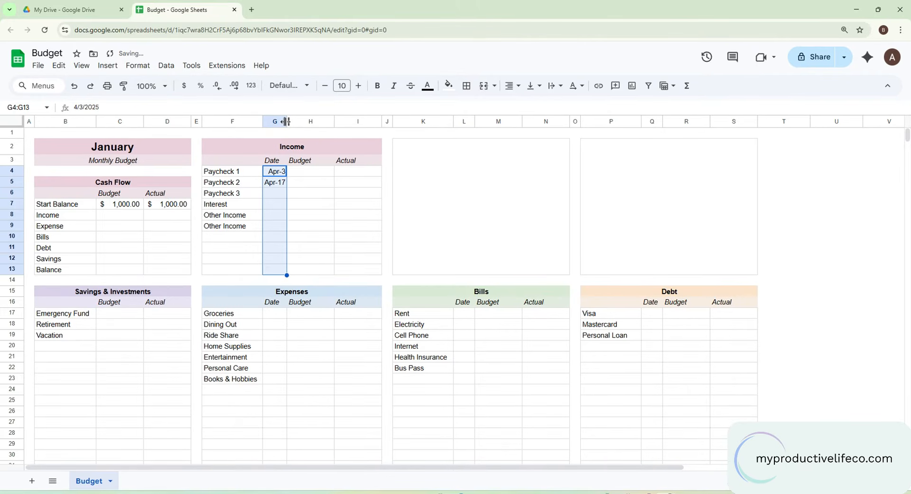
left_click(275, 122)
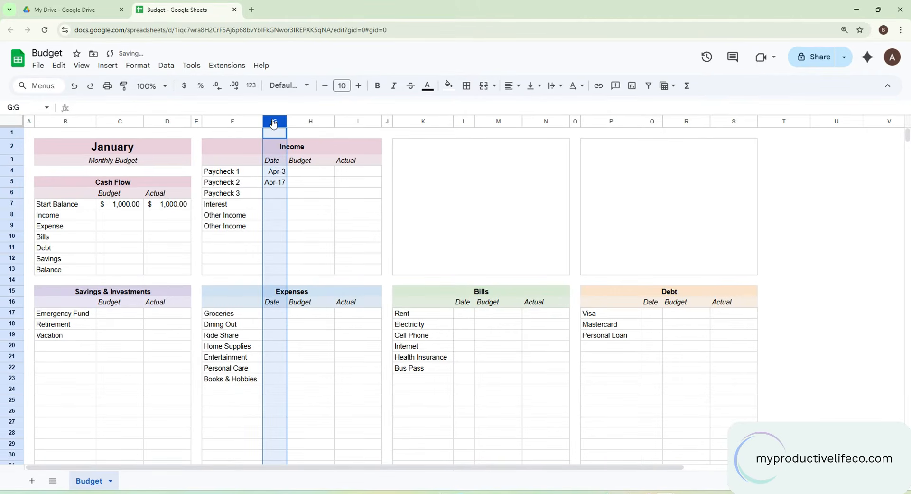
left_click(462, 121, "ctrl")
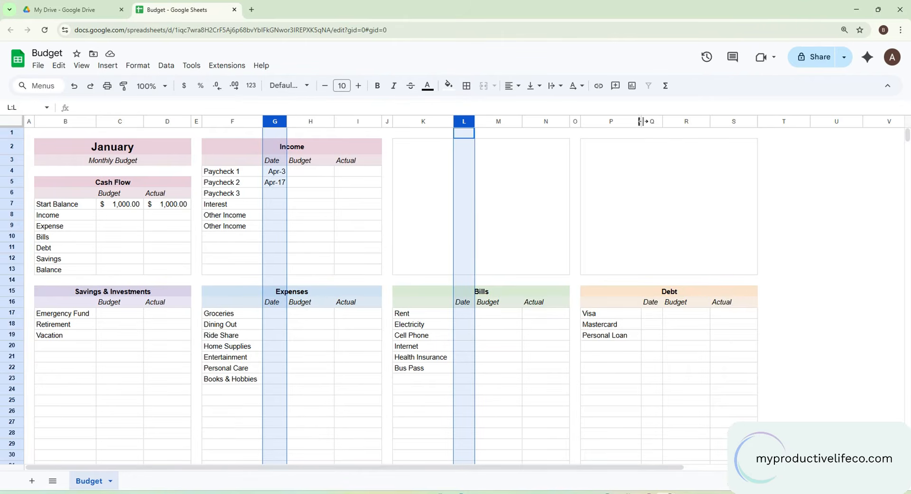
left_click(651, 122, "ctrl")
right_click(650, 122)
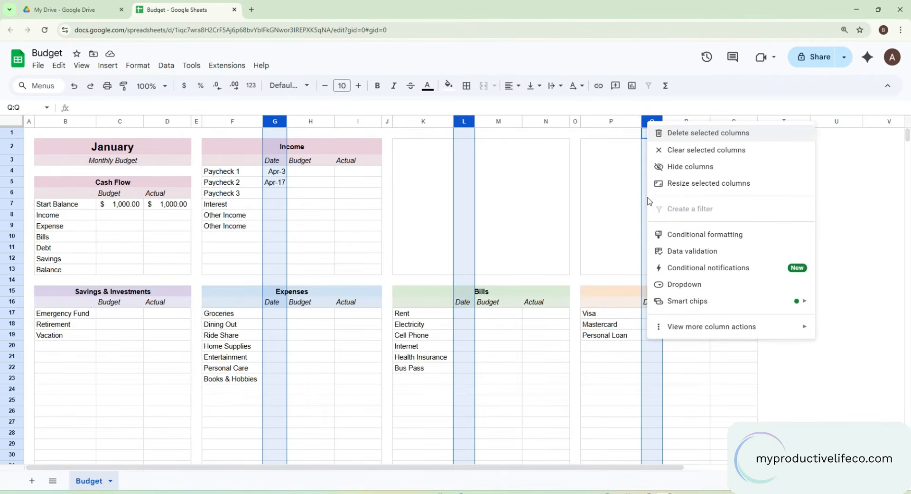
left_click(681, 183)
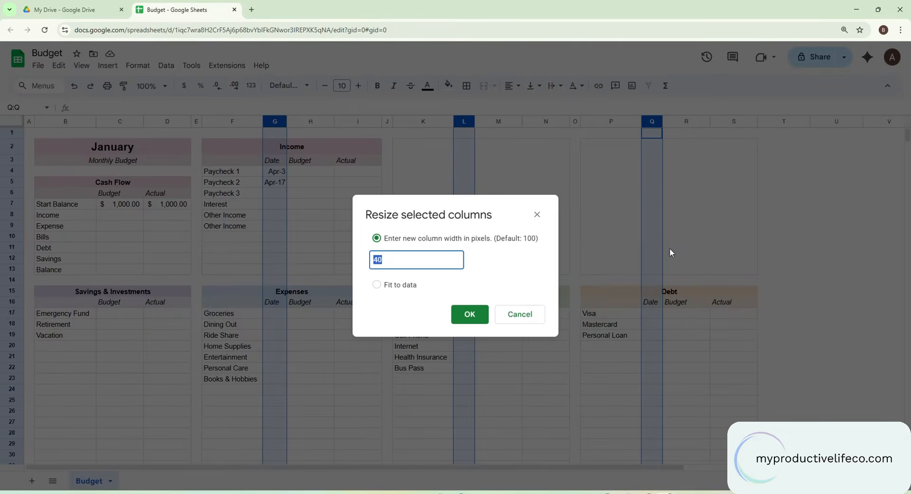
type("50")
key("Return")
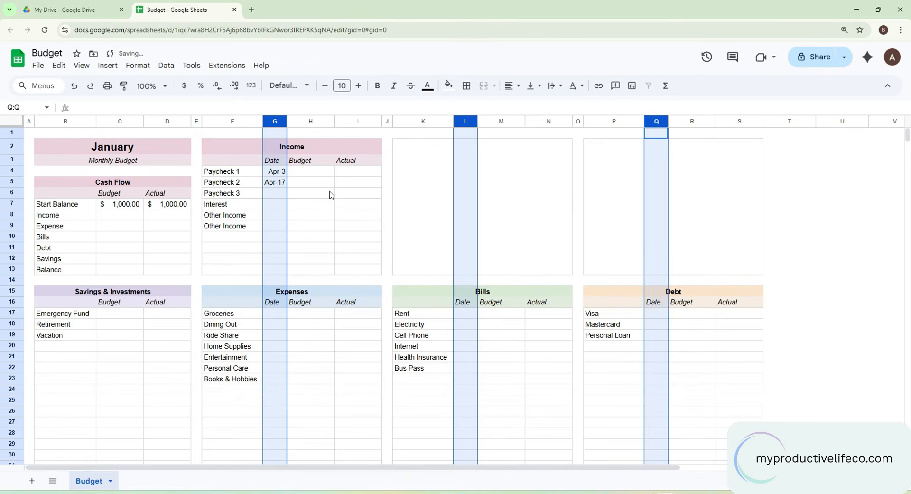
Step: Enter 2000 as the budgeted amount for Paycheck 1 and Paycheck 2 in the Income table
left_click(299, 173)
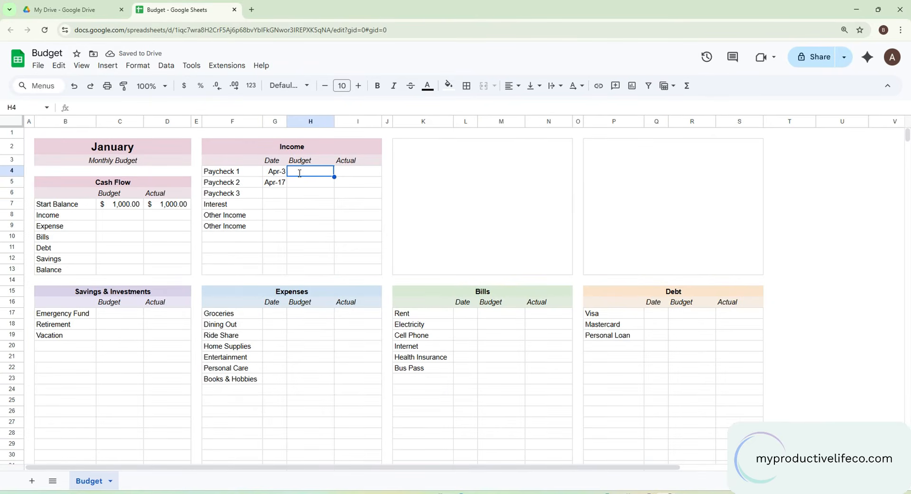
type("2000")
key("Return")
type("2000")
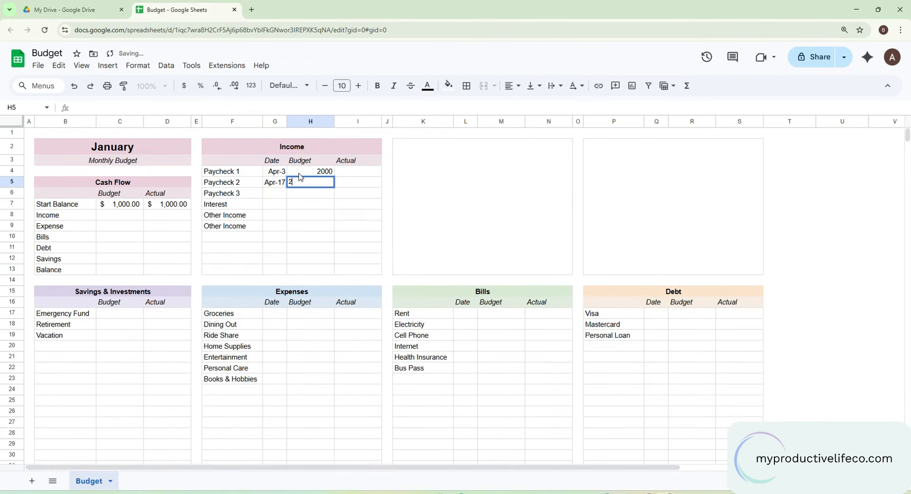
key("Return")
Step: Enter 1978.55 as the actual amount for both Paycheck 1 and Paycheck 2
left_click(359, 174)
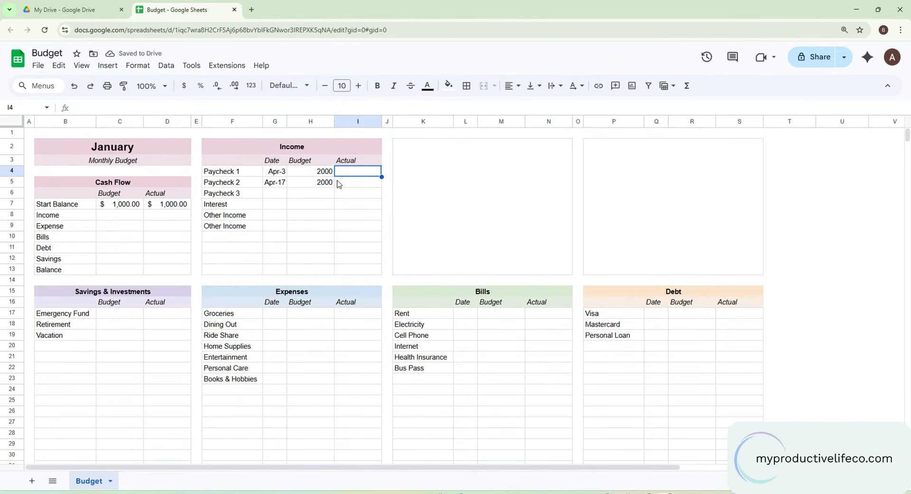
type("197")
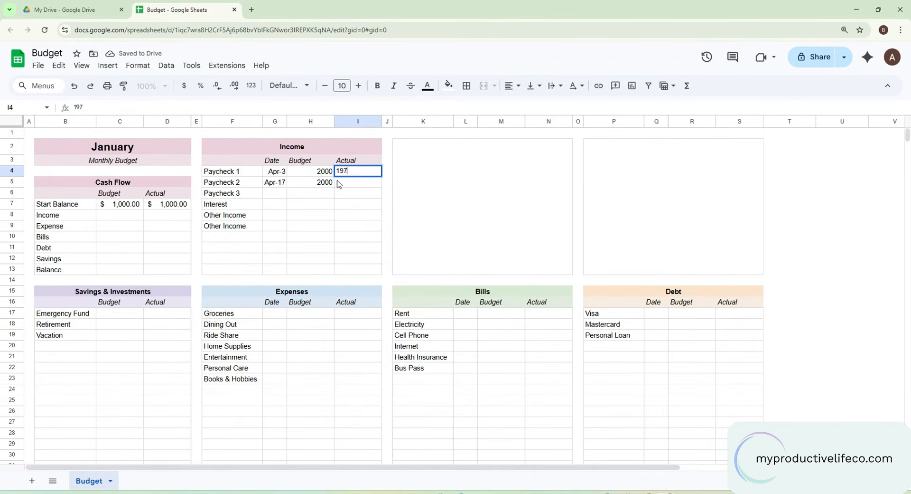
type("8.55")
key("Return")
type("1978")
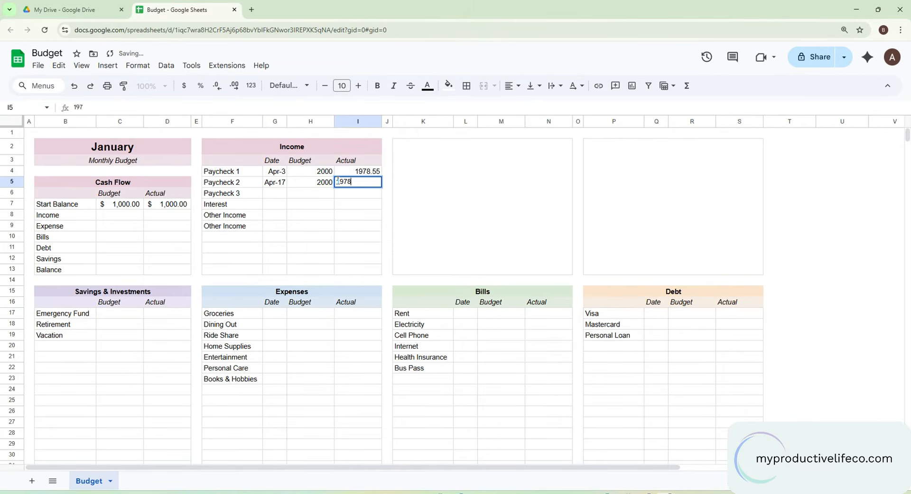
type("35")
type("55")
type("8")
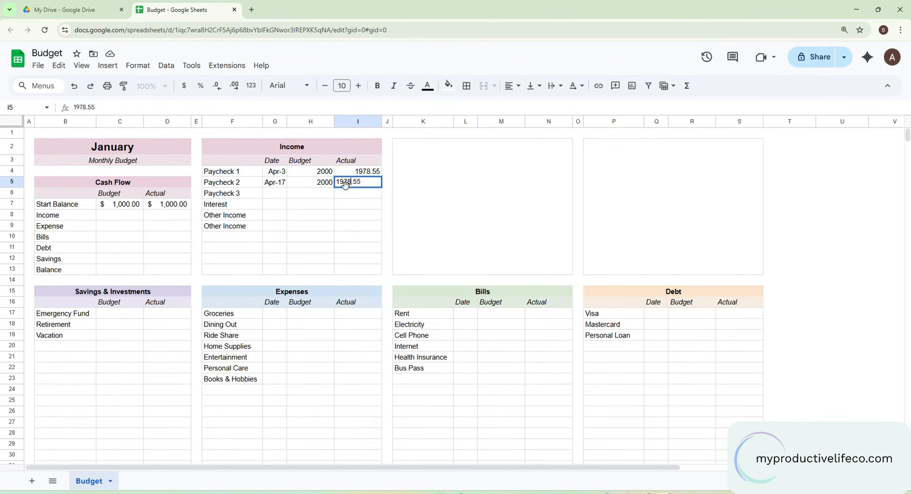
key("Return")
Step: Apply the Accounting number format to the Income Budget and Actual cells H4:I13
left_click(312, 173)
left_click(363, 268, "shift")
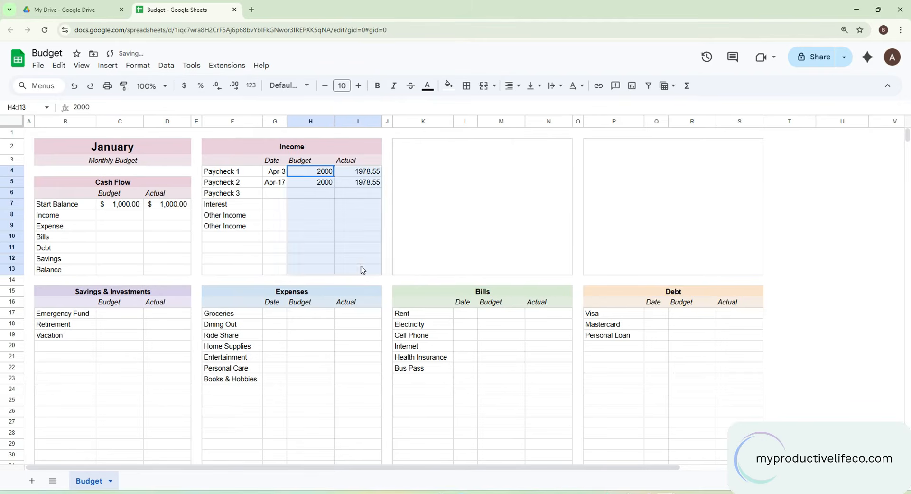
left_click(252, 86)
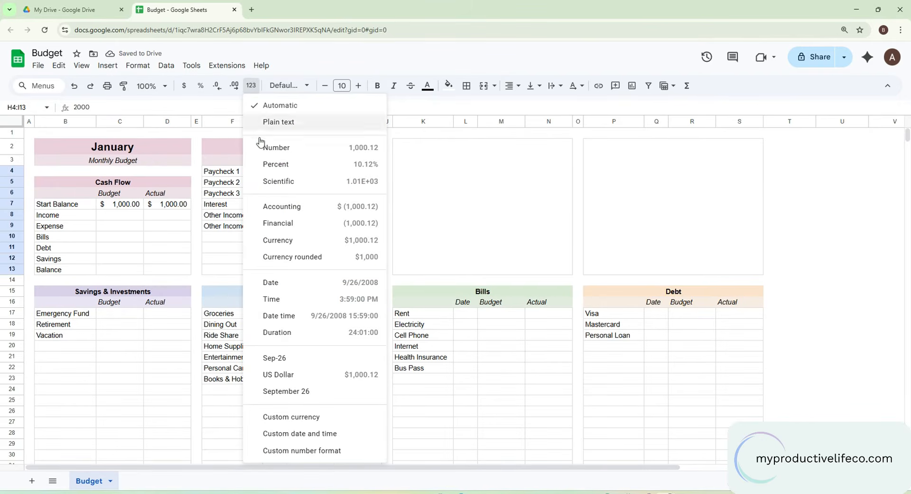
left_click(277, 209)
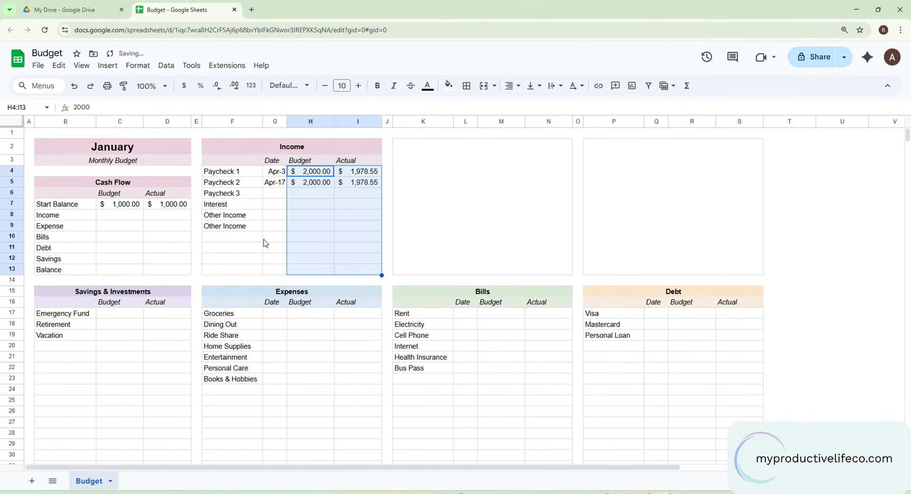
Step: Apply the Accounting number format to the Savings & Investments Budget and Actual cells C17:D40
left_click(116, 314)
scroll(144, 356, "down", 4)
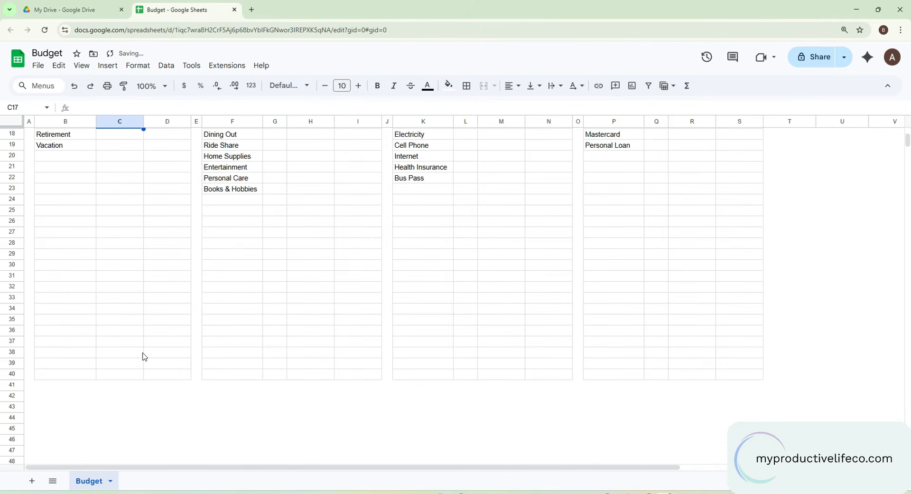
left_click(171, 375, "shift")
left_click(251, 86)
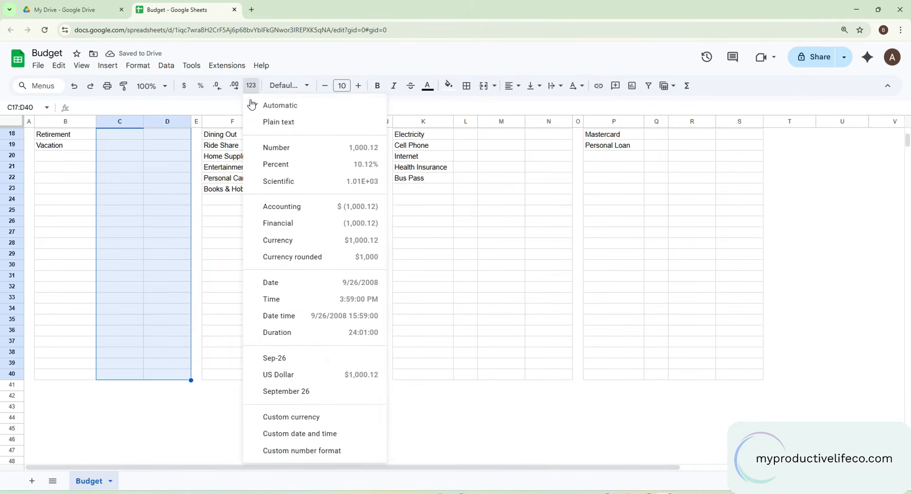
left_click(278, 209)
Step: Apply the Accounting number format to the Expenses Budget and Actual cells H17:I40
scroll(287, 205, "up", 3)
left_click(310, 219)
scroll(332, 251, "down", 4)
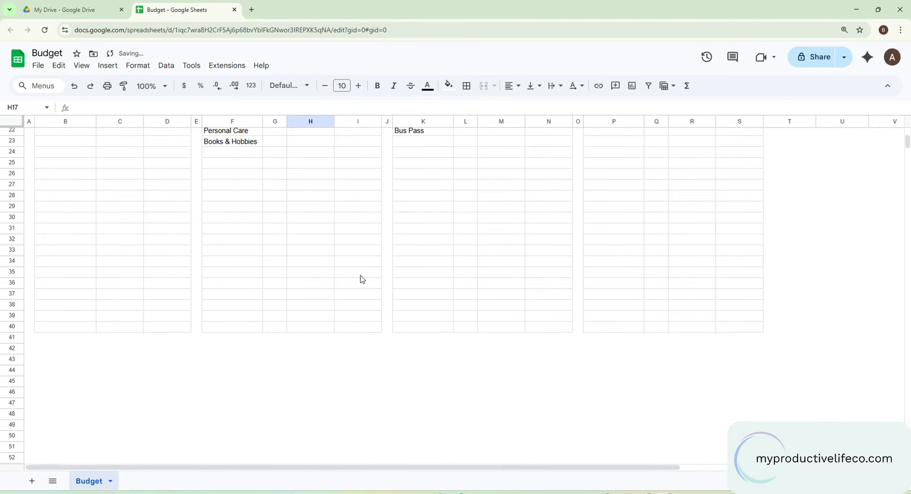
left_click(366, 330, "shift")
left_click(247, 87)
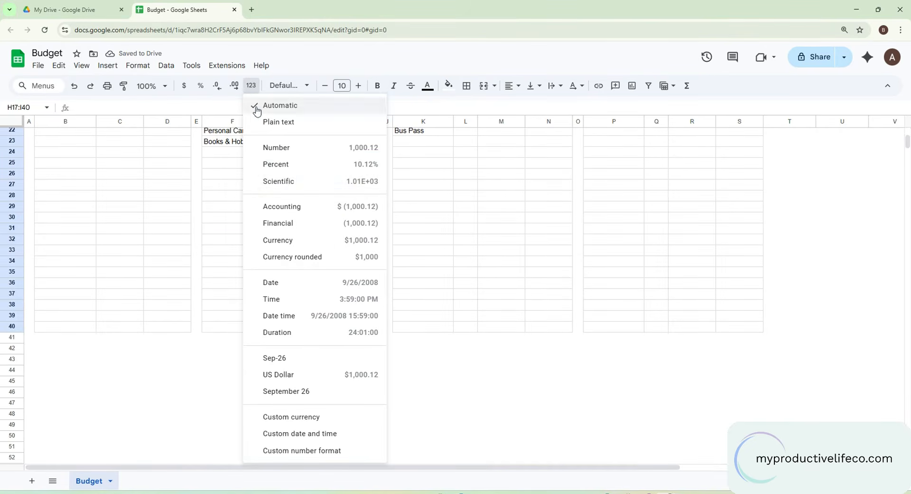
left_click(279, 205)
Step: Apply the Accounting number format to the Bills Budget and Actual cells M17:N40
scroll(522, 200, "up", 2)
scroll(512, 186, "up", 2)
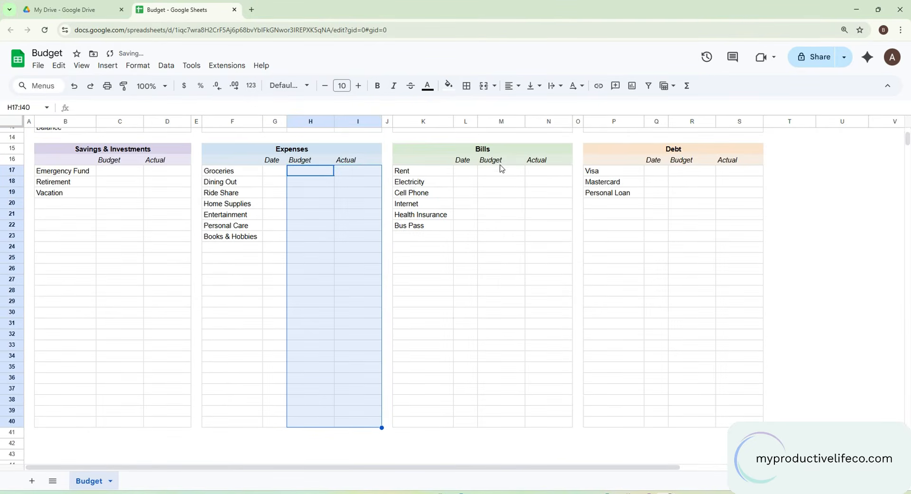
left_click(498, 170)
scroll(555, 307, "down", 3)
left_click(558, 327, "shift")
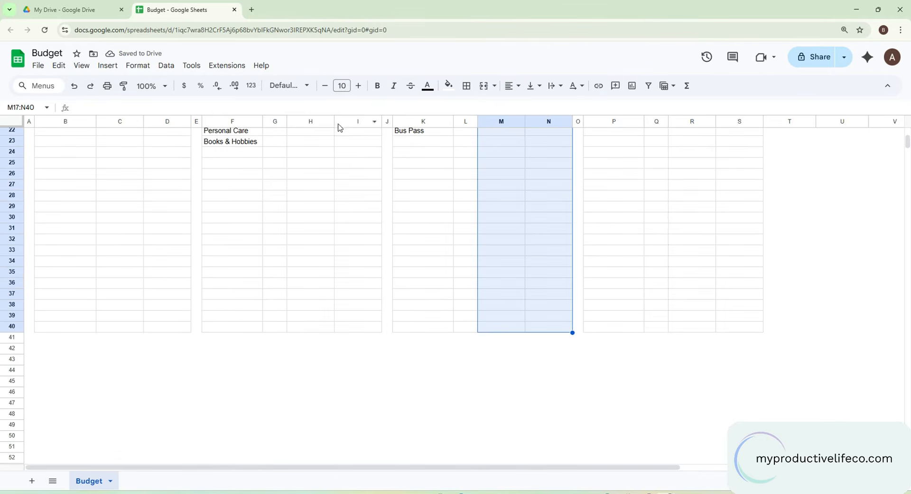
left_click(251, 86)
left_click(274, 209)
Step: Apply the Accounting number format to the Debt Budget and Actual cells R17:S40
scroll(634, 244, "up", 2)
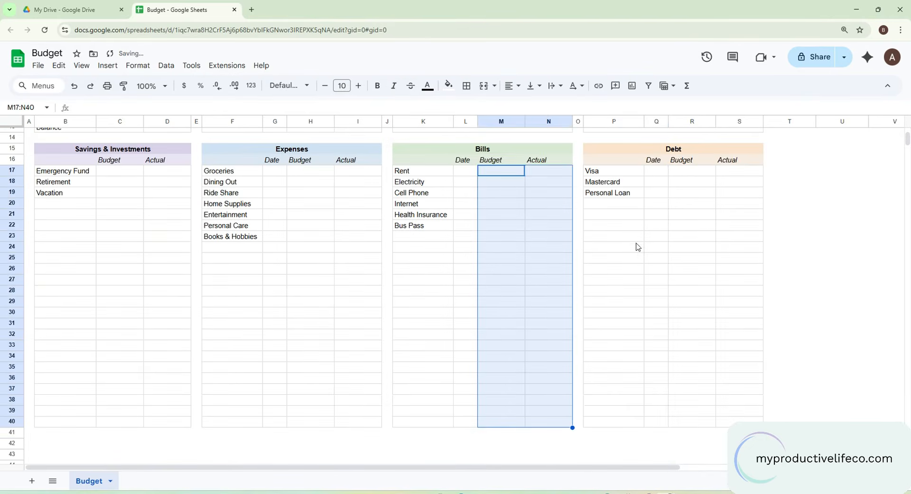
left_click(693, 170)
scroll(726, 294, "down", 3)
left_click(739, 328, "shift")
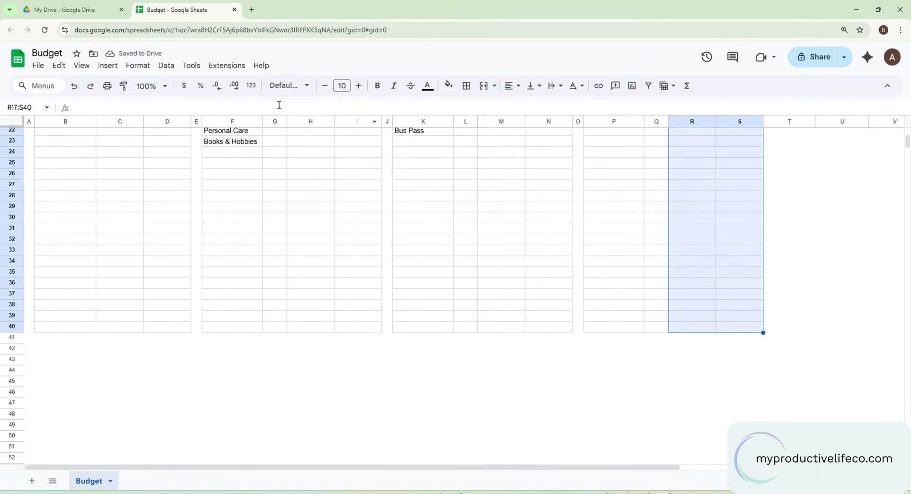
left_click(250, 85)
left_click(276, 208)
Step: Apply the Sep-26 date format to the Expenses Date cells G17:G40
scroll(302, 240, "up", 3)
left_click(274, 173)
scroll(301, 287, "down", 4)
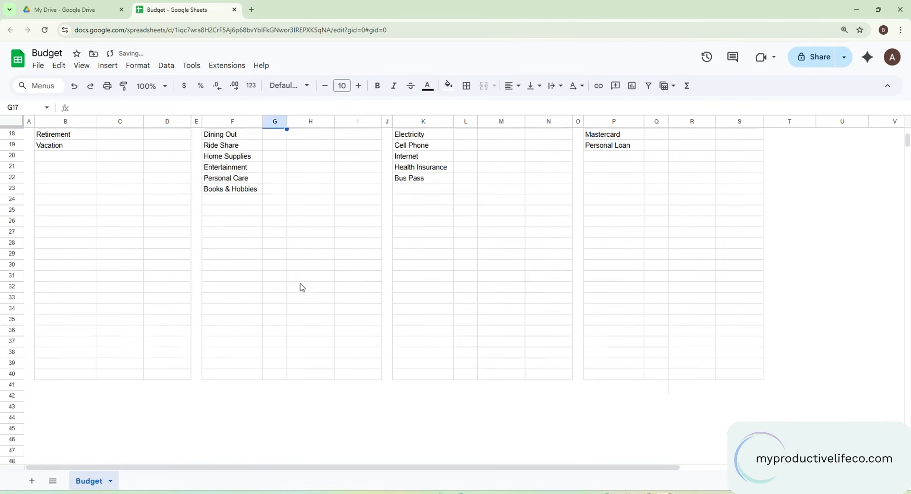
left_click(276, 280, "shift")
left_click(251, 86)
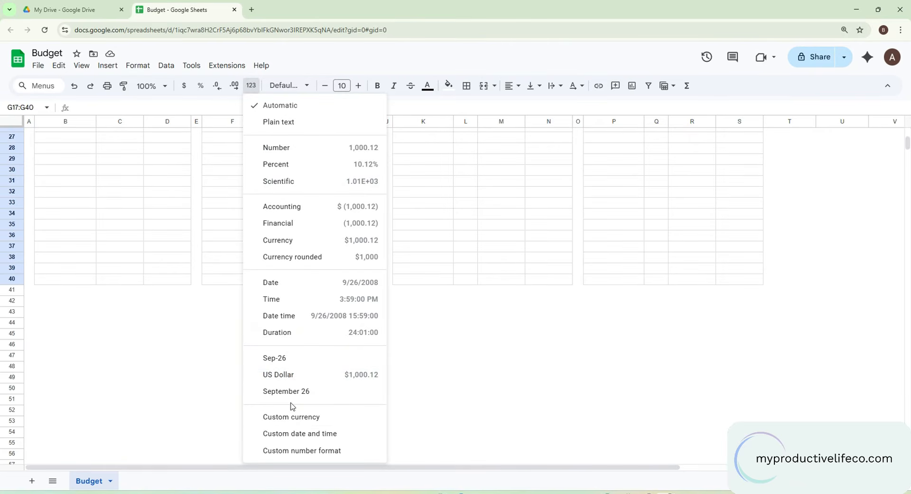
left_click(284, 357)
Step: Apply the Sep-26 date format to the Bills Date cells L17:L40
left_click(465, 172)
scroll(482, 313, "down", 2)
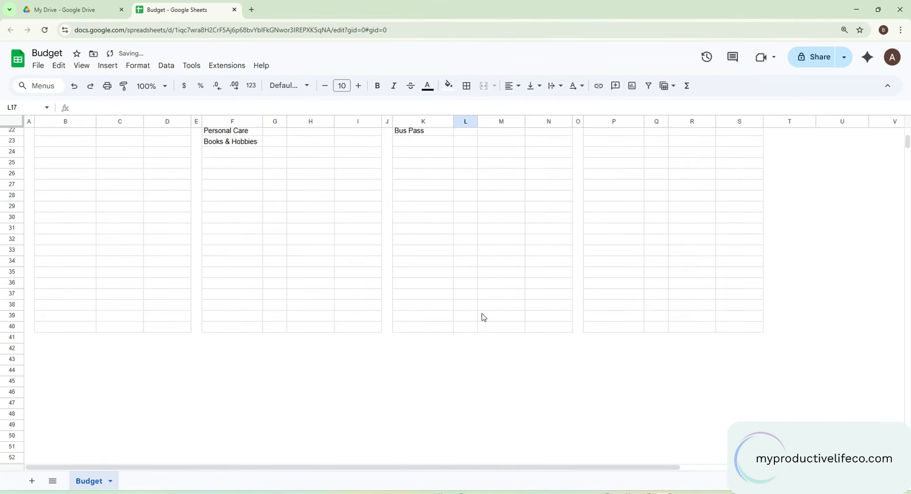
left_click(466, 327, "shift")
left_click(251, 86)
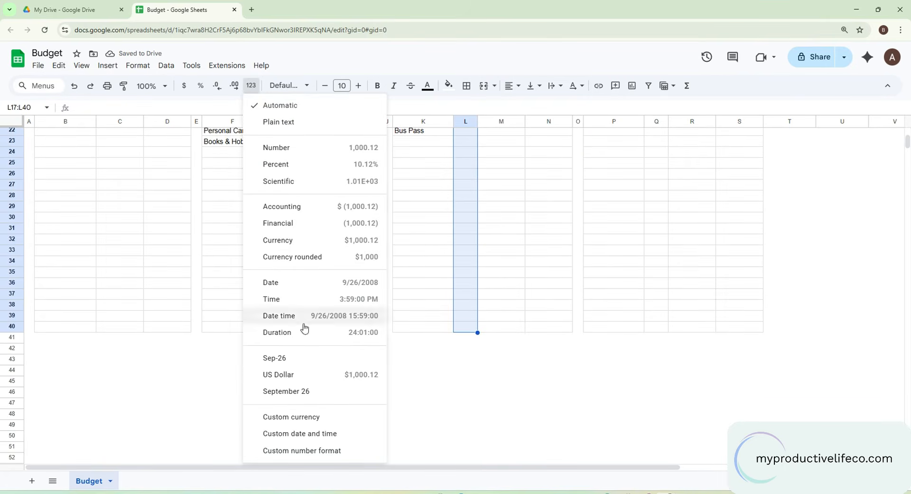
left_click(283, 375)
Step: Apply the Sep-26 date format to the Debt Date cells Q17:Q40
scroll(617, 344, "up", 2)
left_click(652, 173)
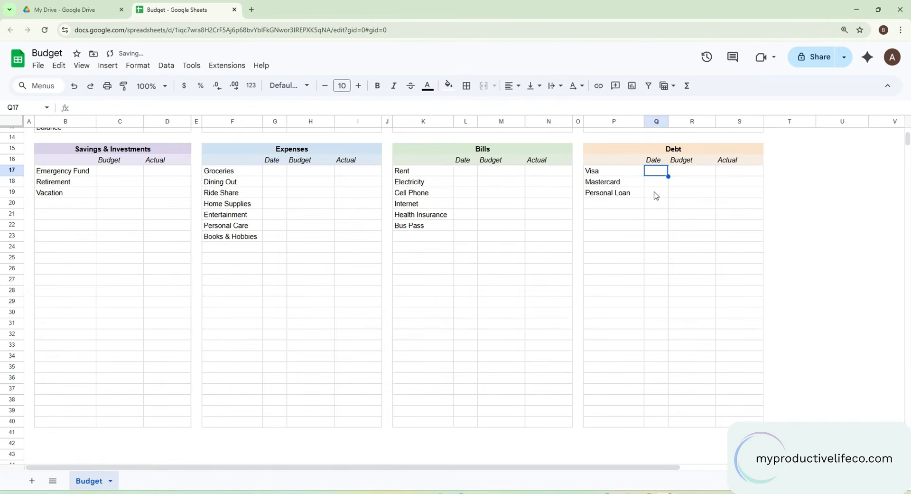
scroll(662, 323, "down", 1)
left_click(658, 375, "shift")
left_click(251, 85)
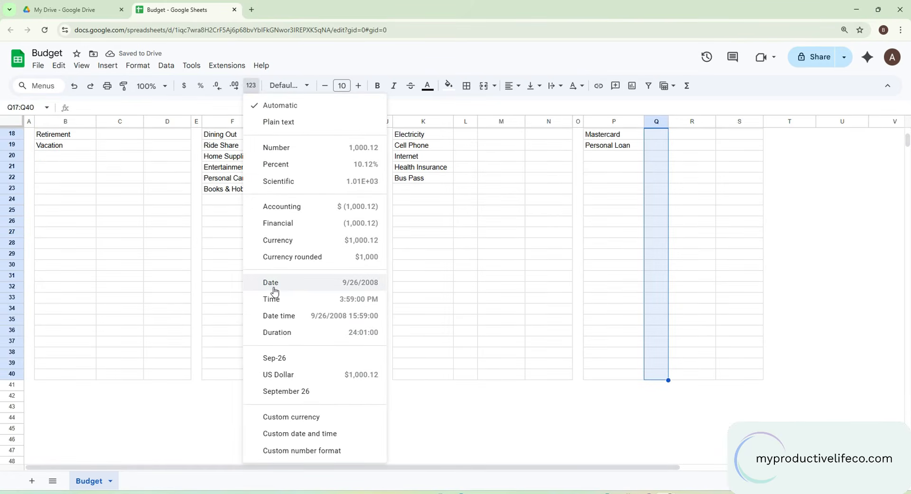
left_click(284, 357)
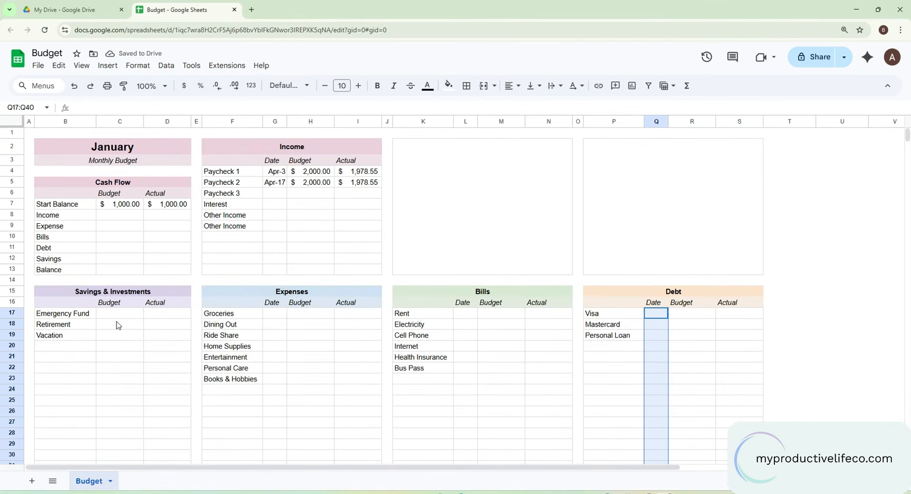
Step: Total the Income Budget range H4:H13 with SUM in Cash Flow cell C8 and fill the formula across to D8
left_click(122, 219)
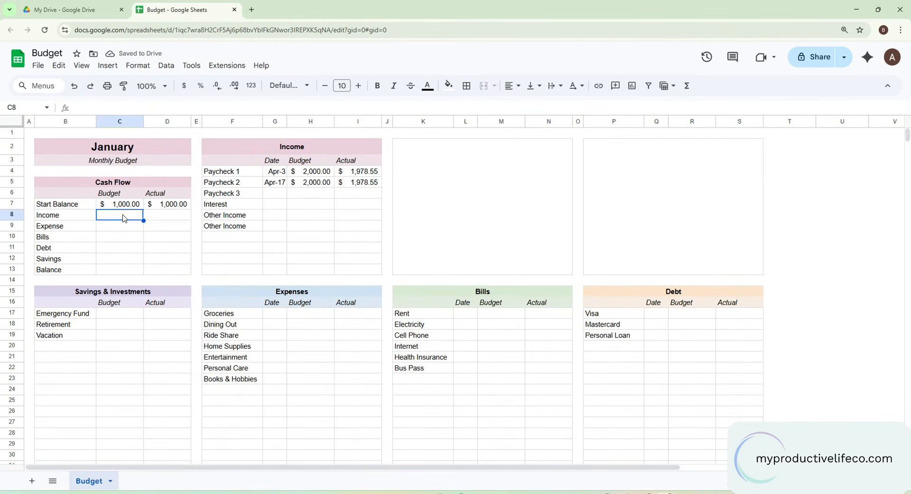
type("=sum(")
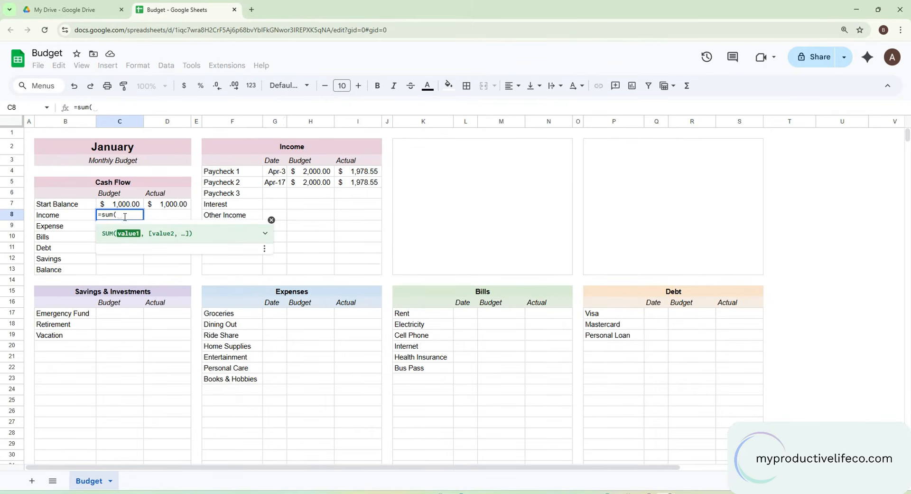
left_click(318, 172)
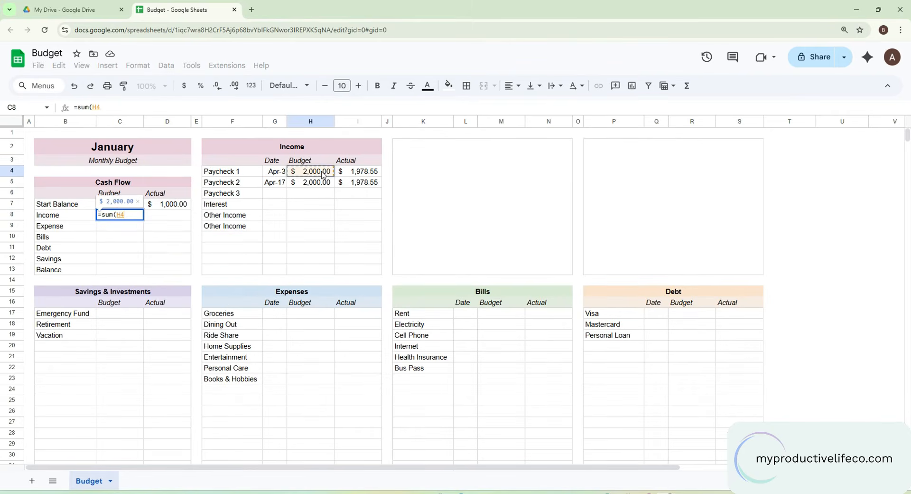
left_click(320, 270, "shift")
key("Return")
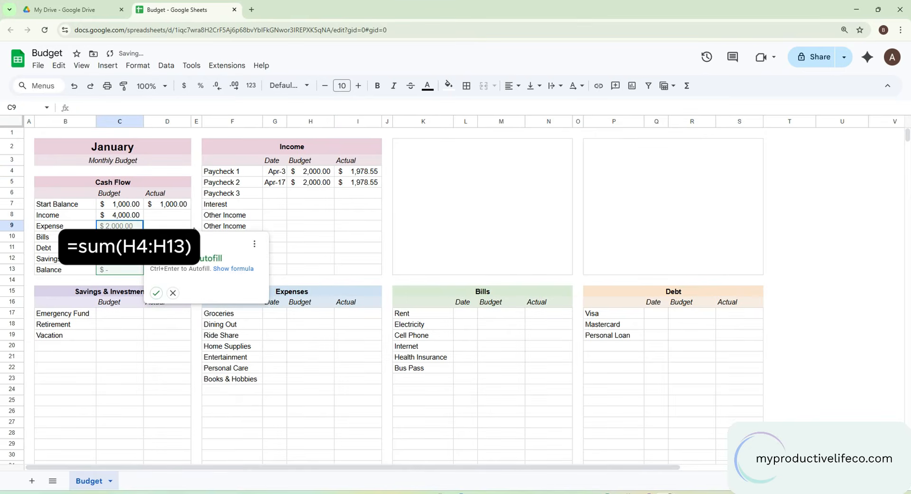
left_click(138, 216)
left_click_drag(142, 220, 183, 223)
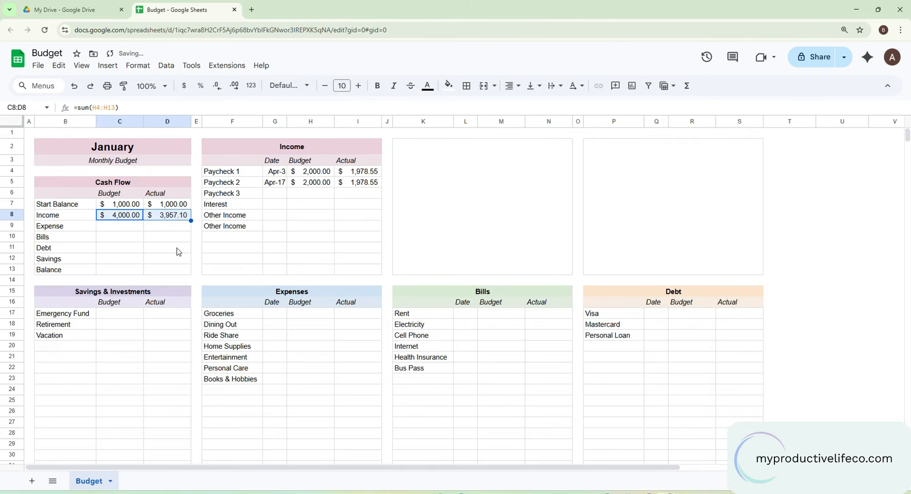
Step: Total the Expenses Budget range H17:H40 with SUM in the Cash Flow Expense Budget cell C9
left_click(123, 230)
type("=")
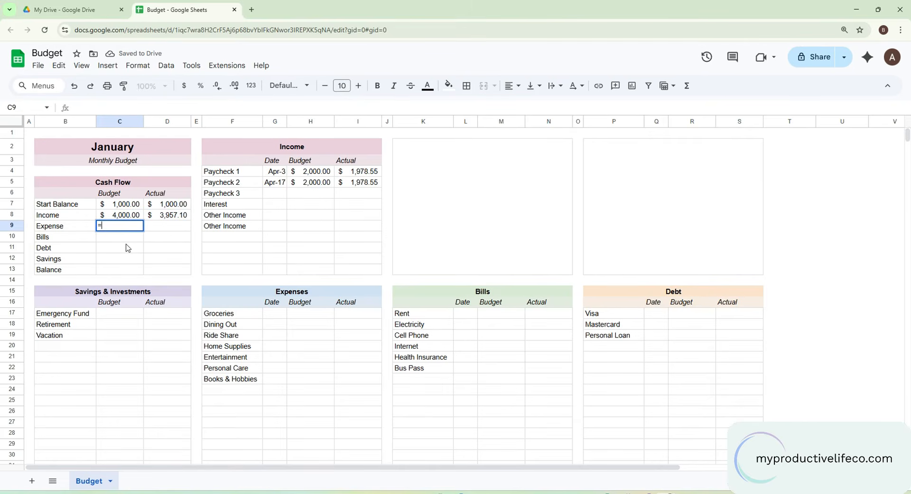
type("sum")
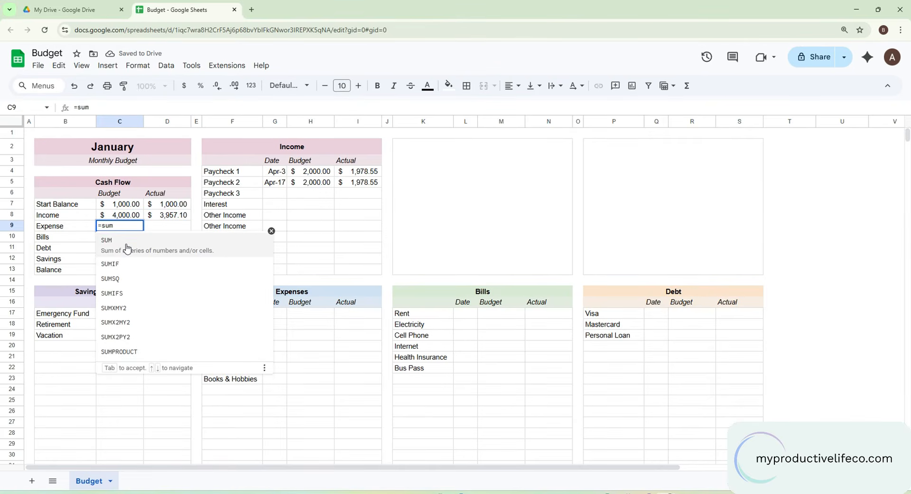
type("(")
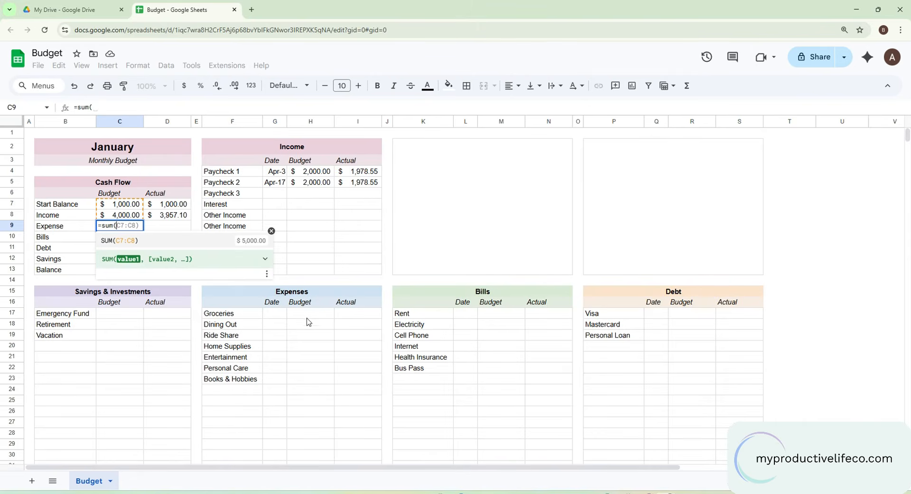
left_click(306, 317)
scroll(313, 367, "down", 6)
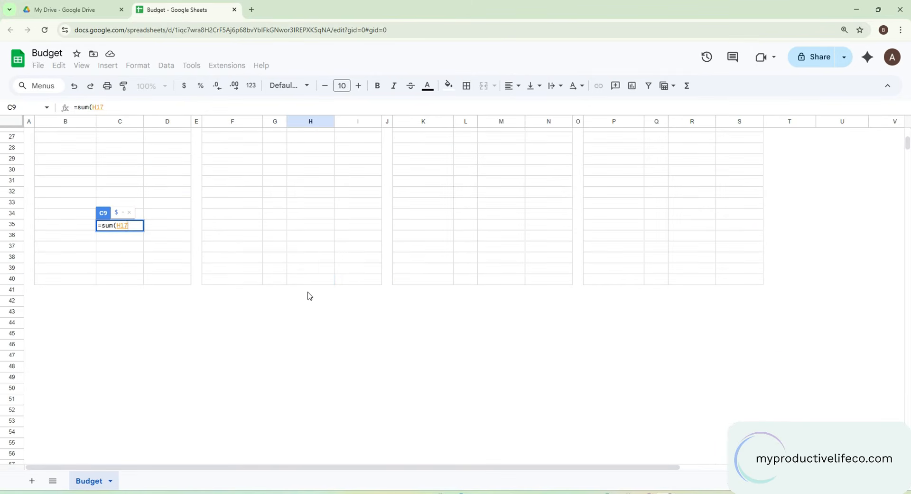
left_click_drag(310, 296, 309, 284)
key("Return")
Step: Total the Bills Budget range M17:M40 with SUM in the Cash Flow Bills Budget cell C10
scroll(304, 284, "up", 2)
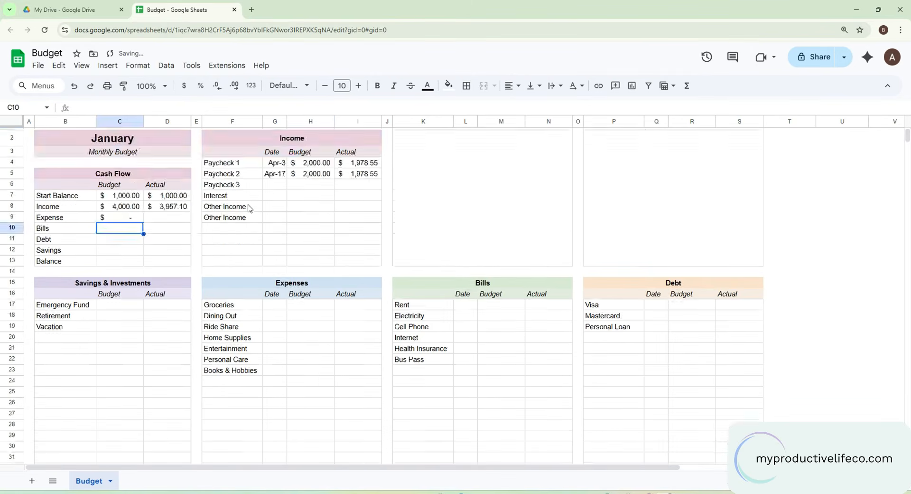
type("=")
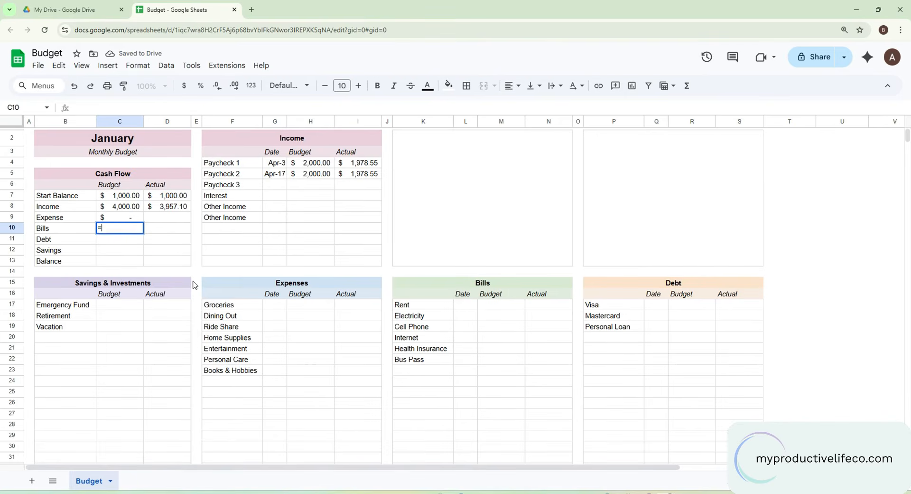
type("sum(")
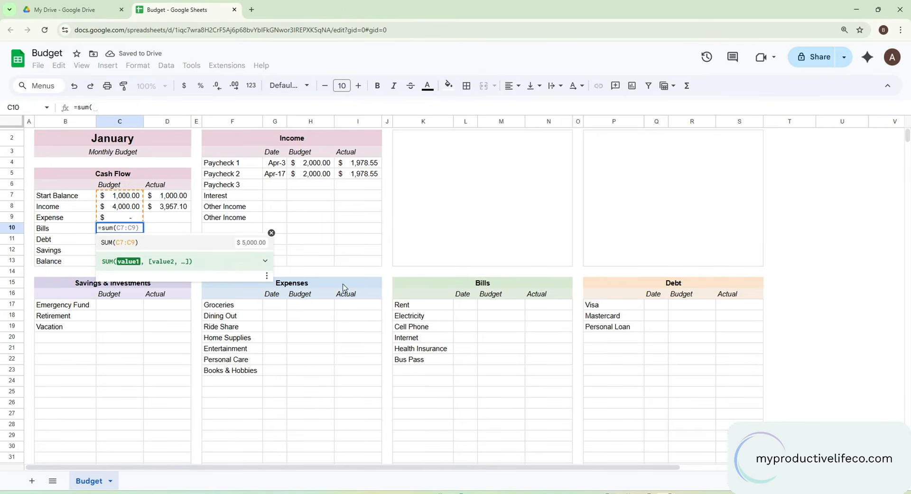
left_click(502, 309)
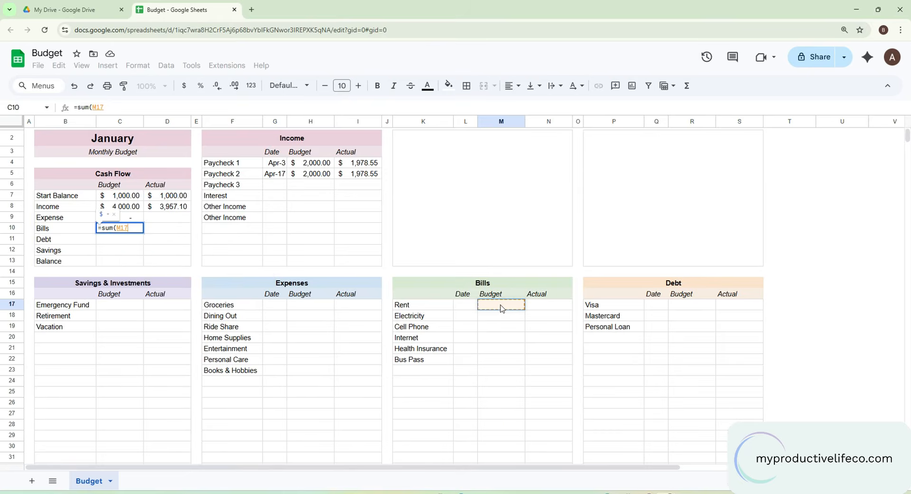
scroll(508, 335, "down", 3)
left_click(501, 407, "shift")
key("Return")
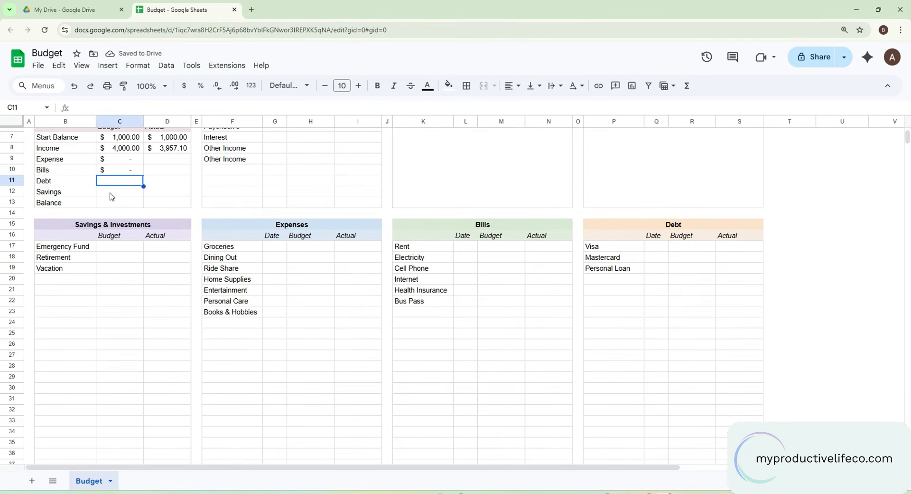
Step: Total the Debt Budget range R17:R40 with SUM in the Cash Flow Debt Budget cell C11
type("=sum(")
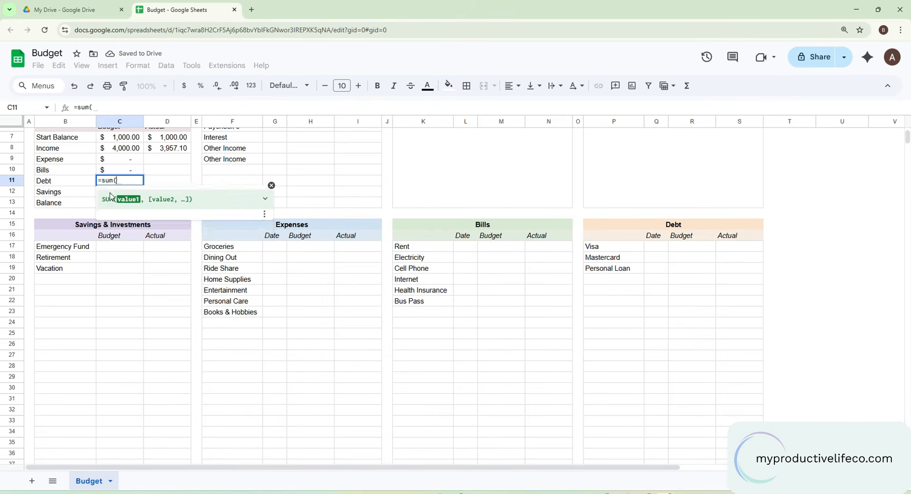
left_click(692, 245)
scroll(699, 318, "down", 3)
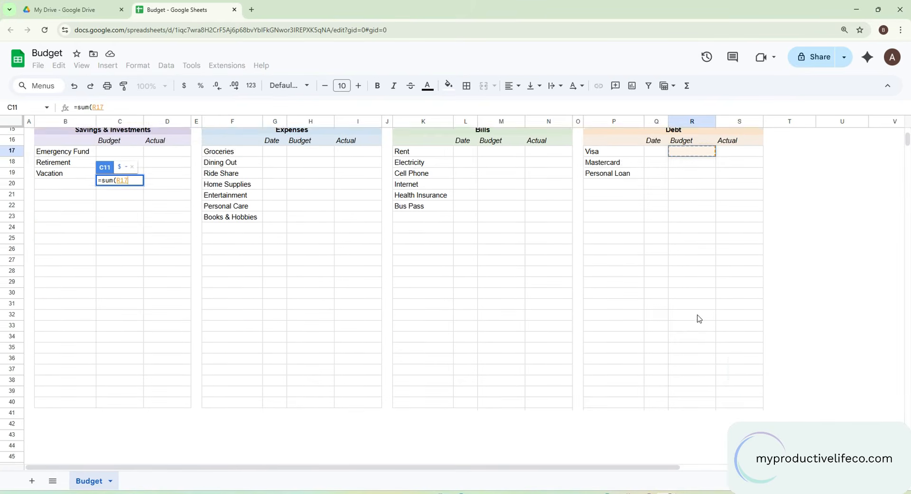
scroll(699, 319, "down", 2)
left_click(675, 350, "shift")
key("Return")
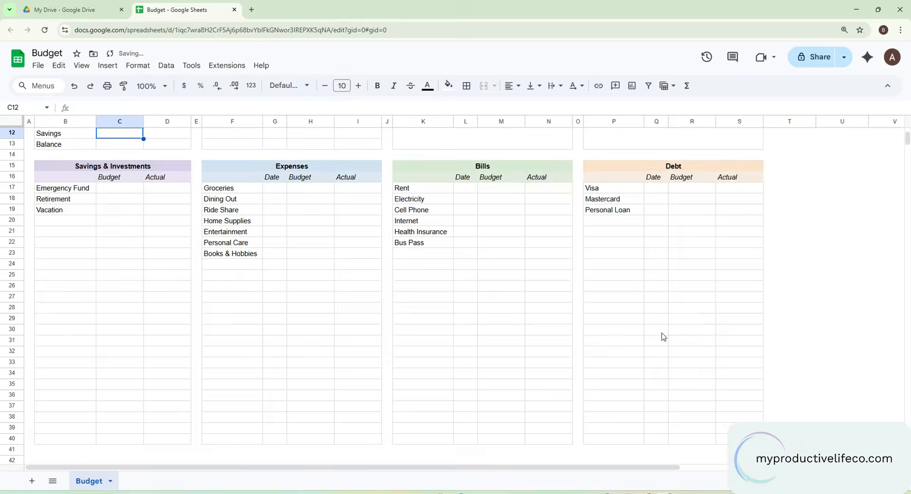
Step: Total the Savings & Investments Budget range C17:C40 with SUM in the Cash Flow Savings Budget cell C12
scroll(174, 223, "up", 3)
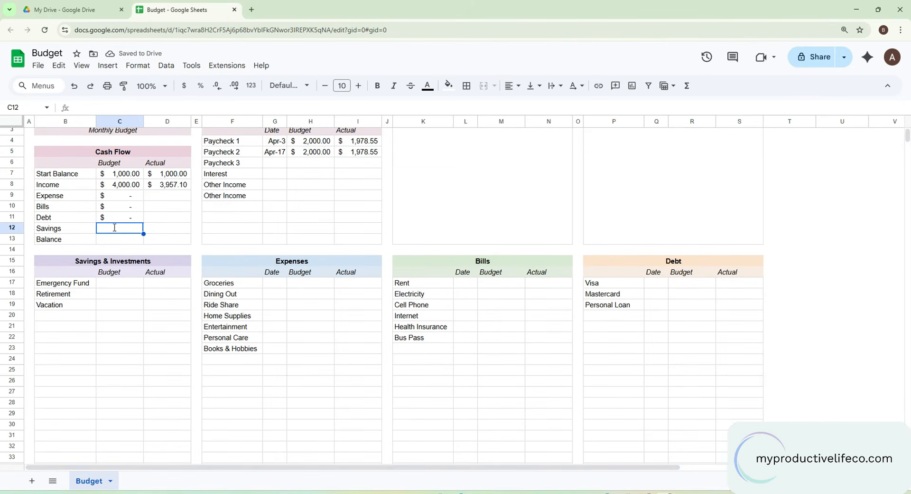
type("=sum")
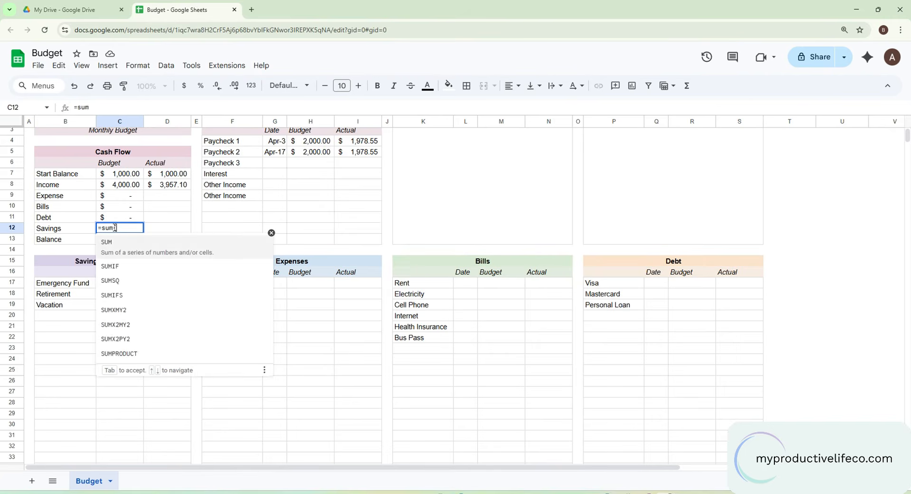
type("(")
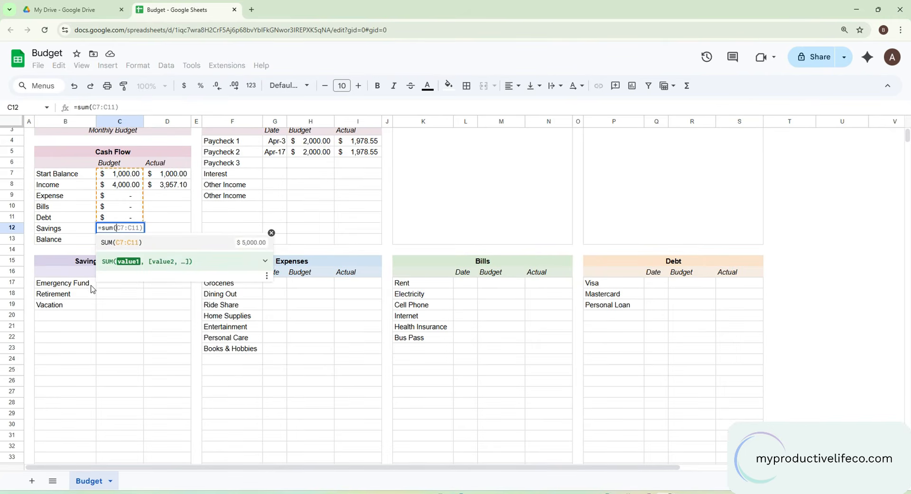
left_click(125, 284)
scroll(122, 364, "down", 3)
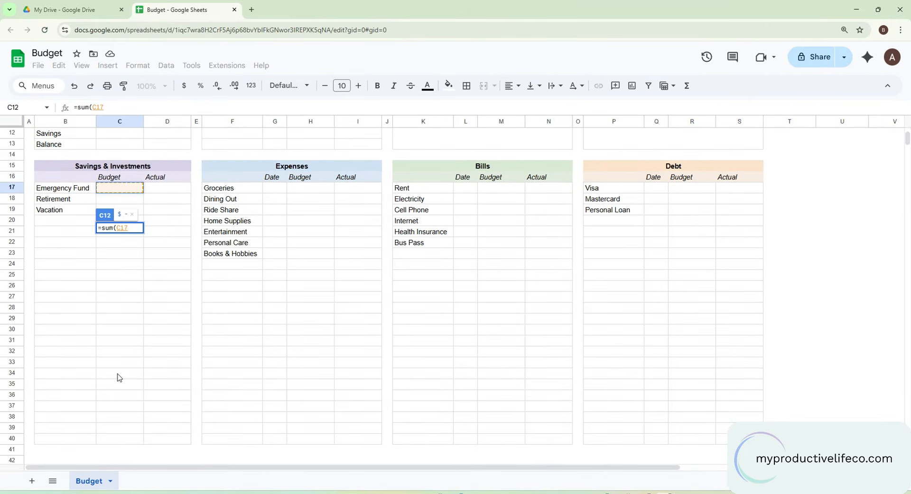
left_click(112, 433, "shift")
scroll(136, 381, "up", 3)
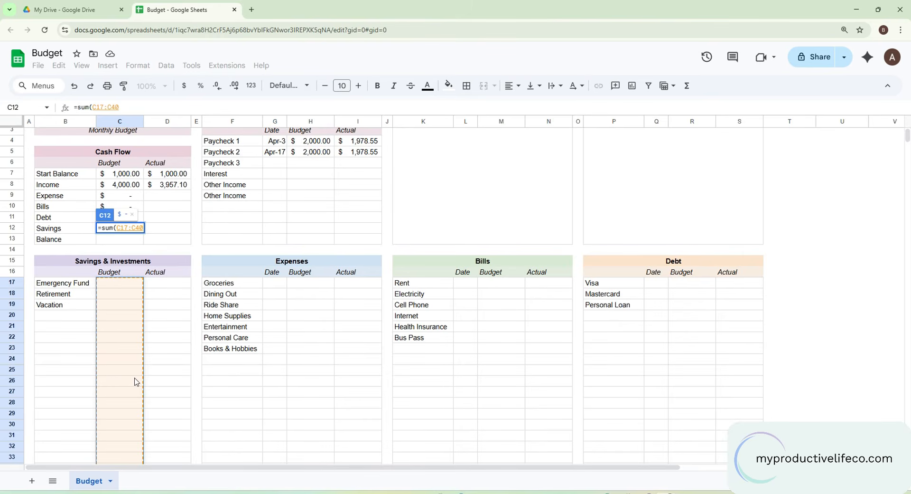
key("Return")
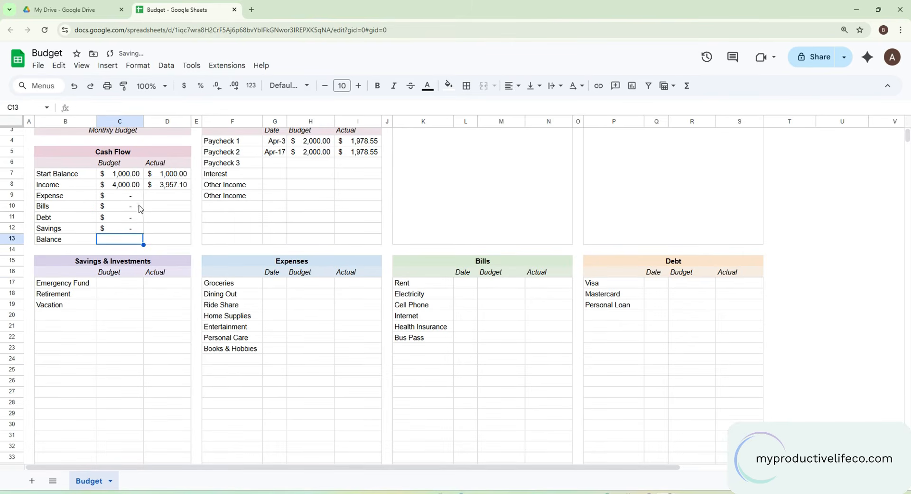
Step: Fill the Cash Flow Budget formulas in C9:C12 across to the Actual cells D9:D12
left_click(132, 195)
left_click(132, 232, "shift")
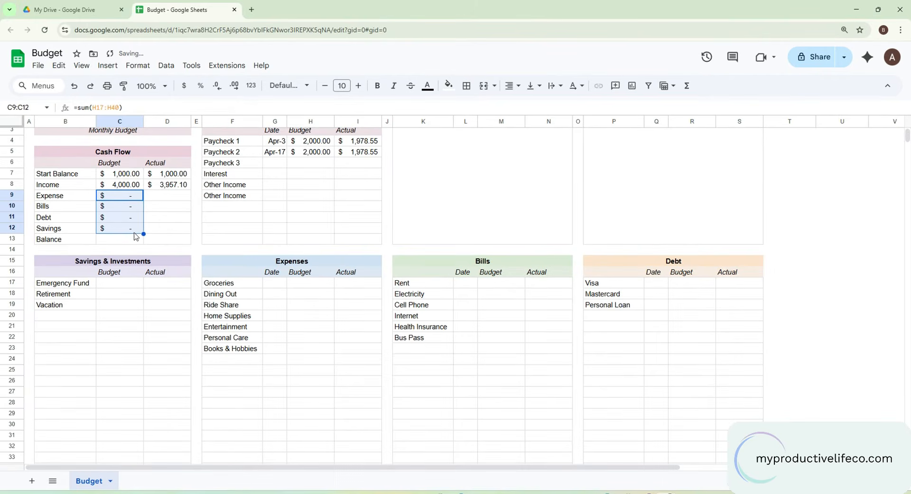
left_click_drag(144, 233, 172, 233)
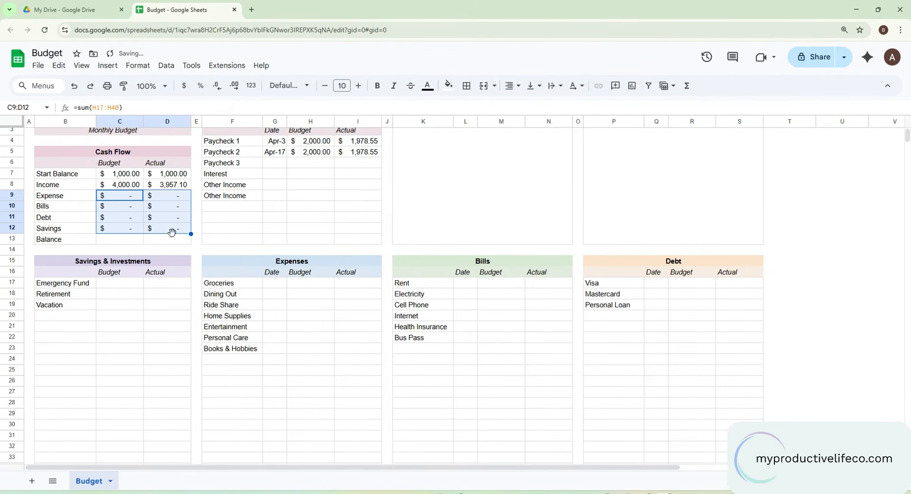
Step: Calculate the Cash Flow Budget Balance in C13 as =C7+C8-C9-C10-C11-C12 and fill the formula across to D13
left_click(122, 242)
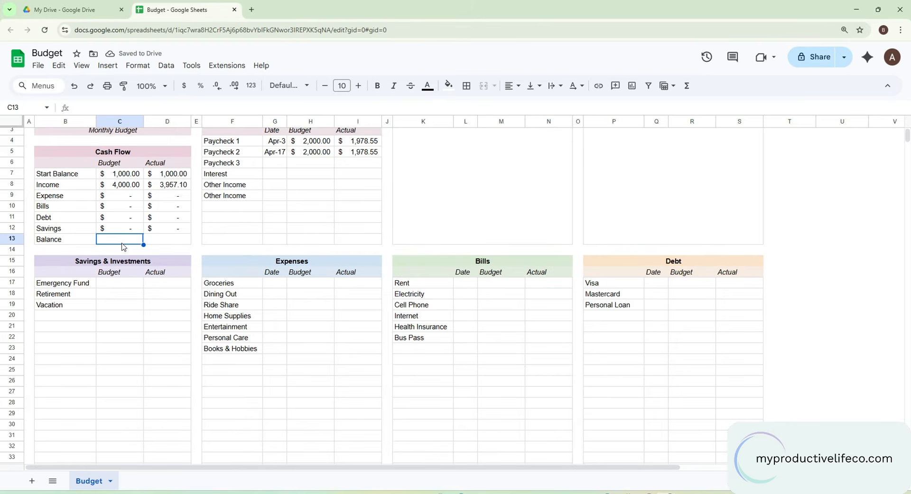
type("=")
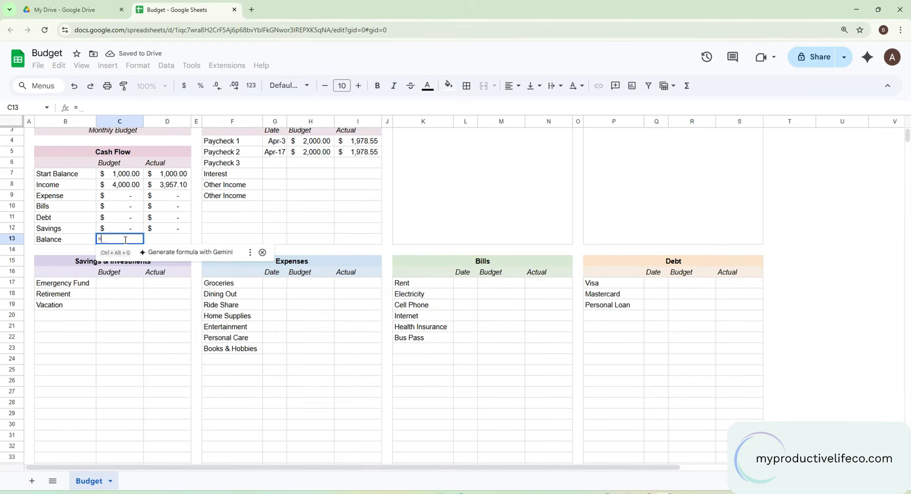
left_click(124, 176)
type("+")
left_click(123, 186)
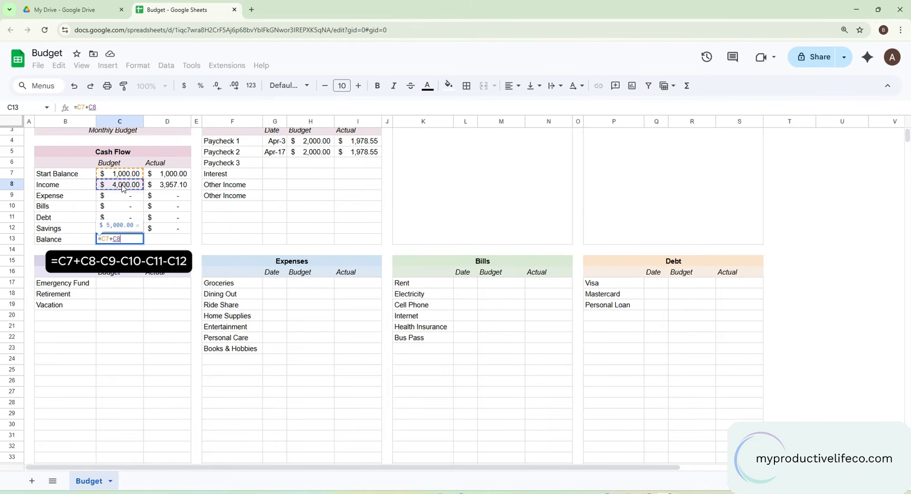
type("-")
left_click(125, 196)
type("-")
left_click(126, 207)
type("-")
left_click(126, 217)
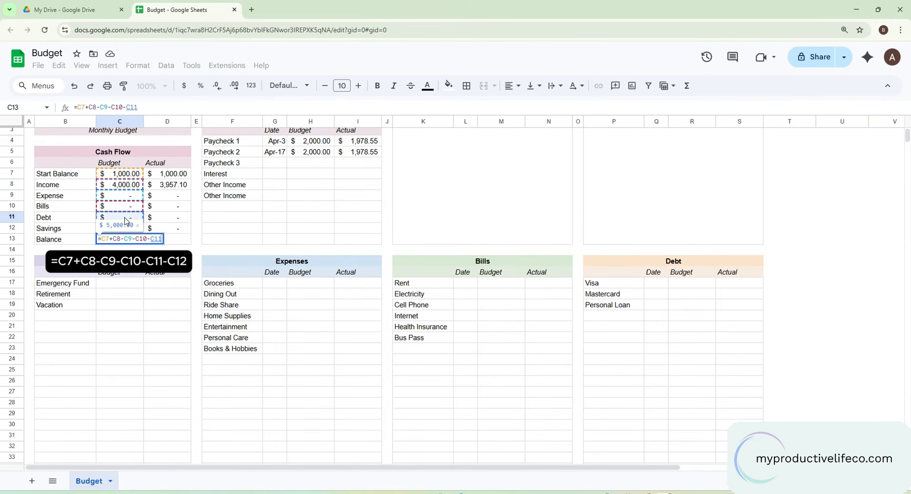
type("-")
left_click(126, 228)
key("Return")
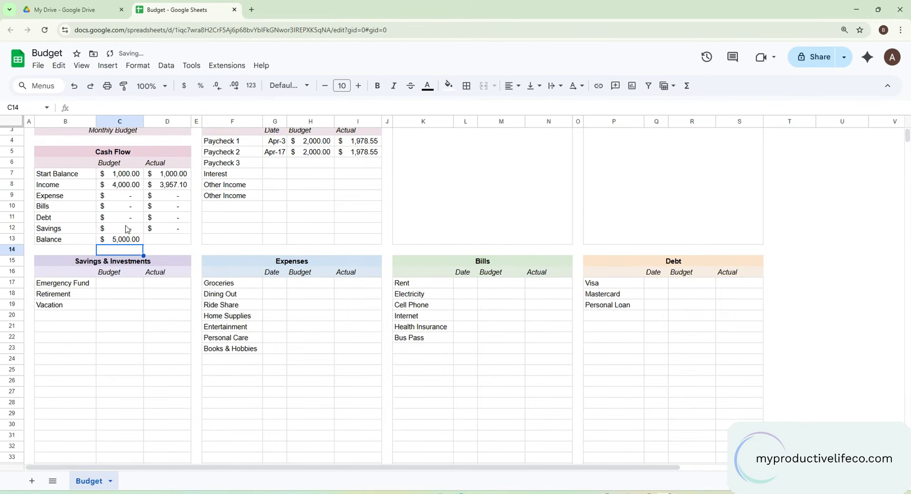
left_click(129, 241)
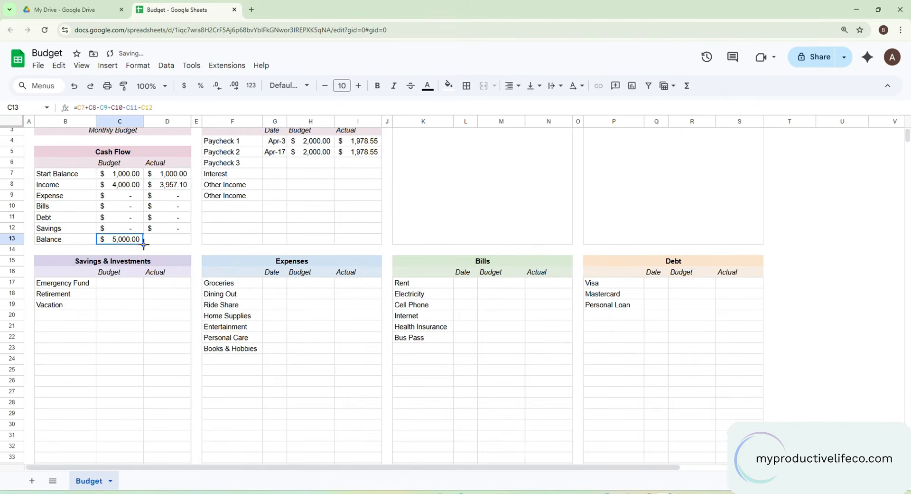
left_click_drag(143, 244, 166, 243)
Step: Add a Spent row in row 14 below Balance, with =sum(C9:C12) in C14 filled across to D14
left_click(70, 251)
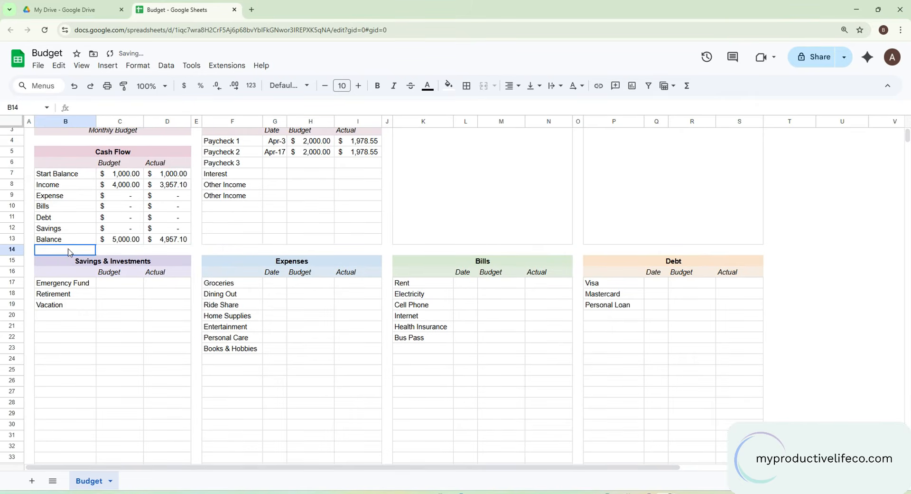
type("Spent")
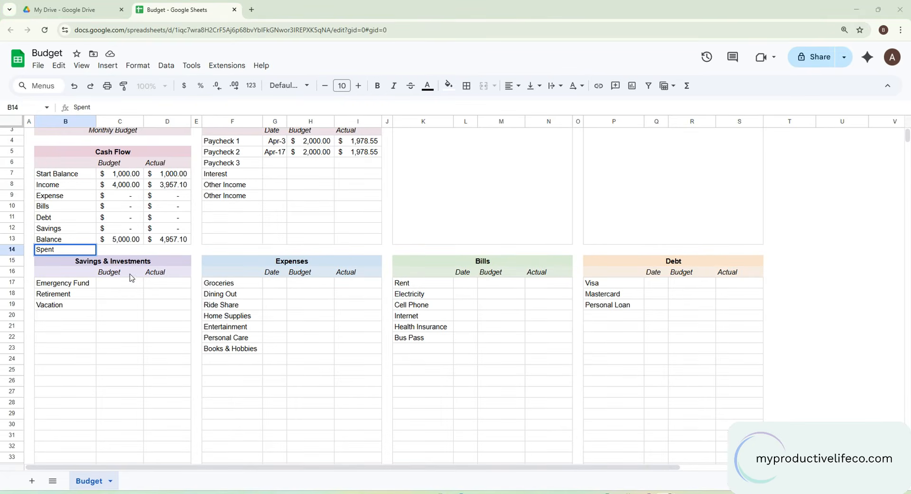
left_click(120, 252)
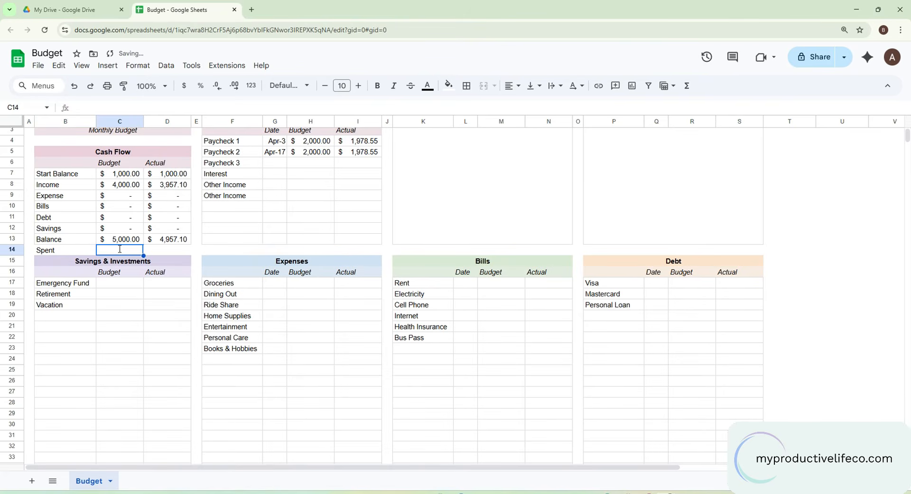
type("=sum(")
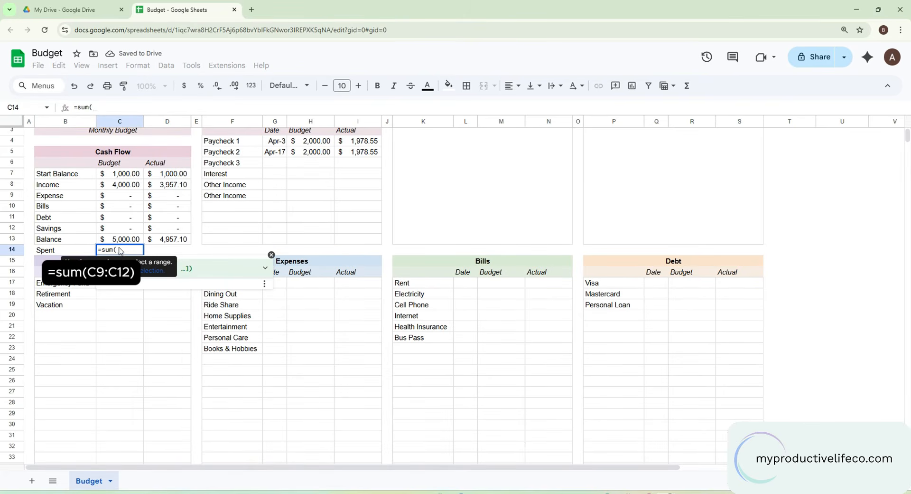
left_click(123, 196)
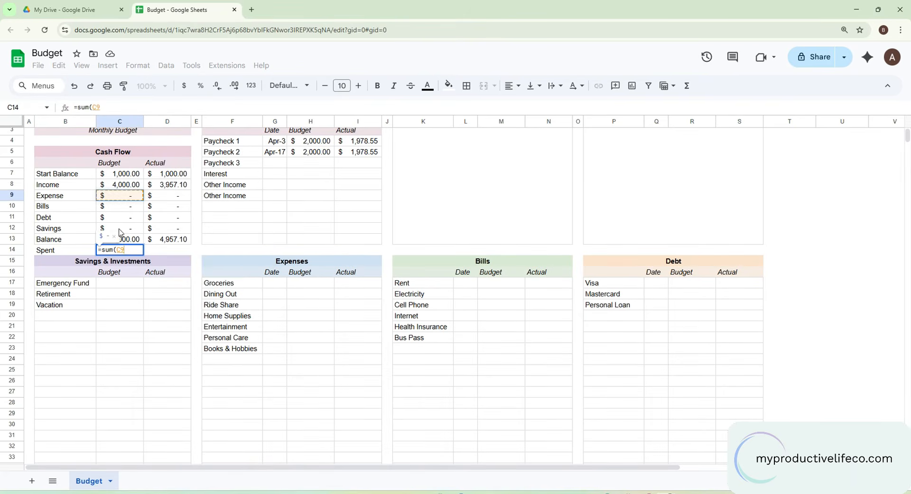
left_click_drag(119, 231, 169, 255)
key("Return")
left_click(138, 250)
Step: Enter Savings & Investments Budget amounts of 100 for Emergency Fund and 100 for Retirement
scroll(228, 257, "up", 1)
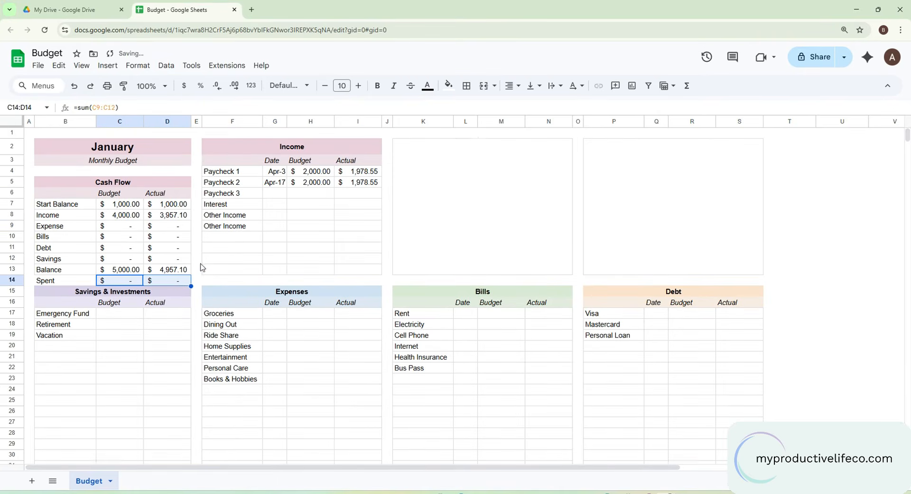
left_click(114, 317)
type("100")
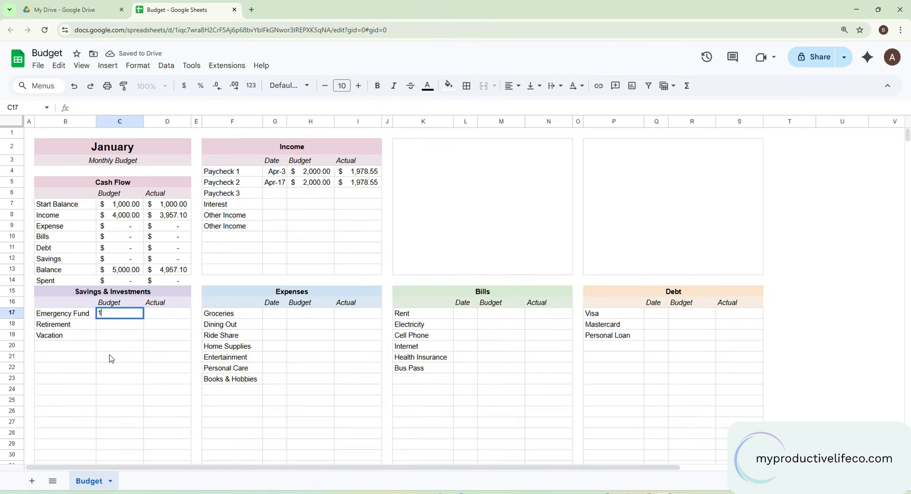
key("Return")
type("100")
key("Return")
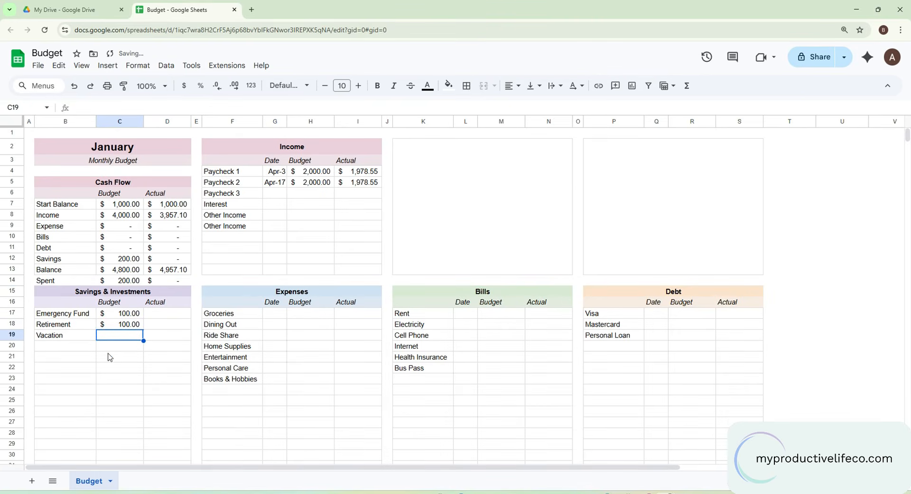
Step: Enter Savings & Investments Actual amounts of 200 for Emergency Fund and 100 for Retirement
left_click(174, 315)
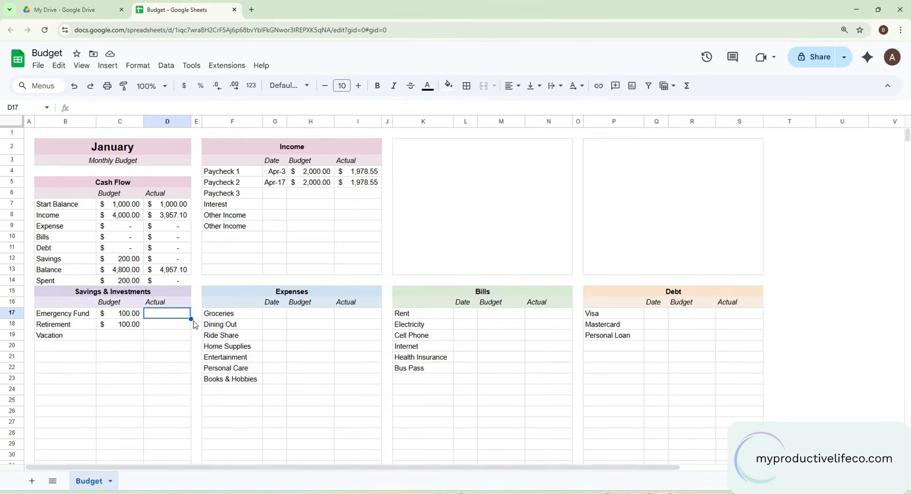
type("200")
key("Return")
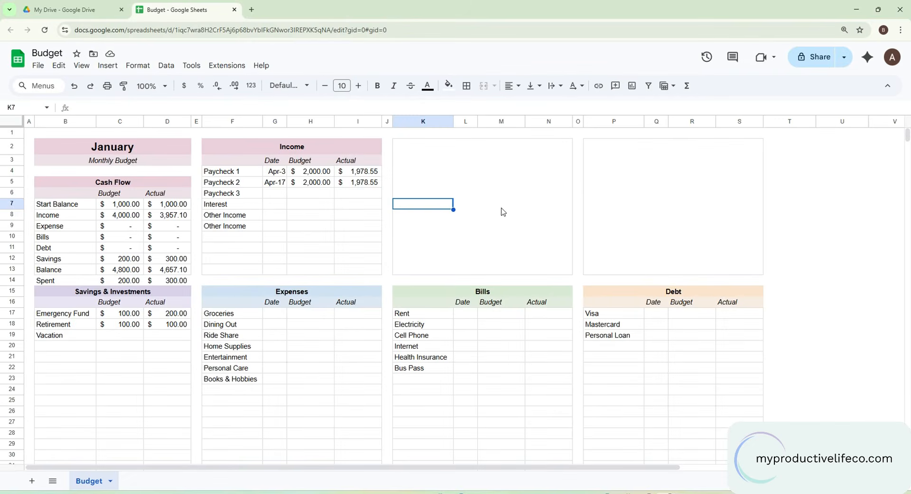
Step: Merge cells K7:N8 in the empty box above Bills and link them to the Budget Balance with =C13
left_click(556, 205, "shift")
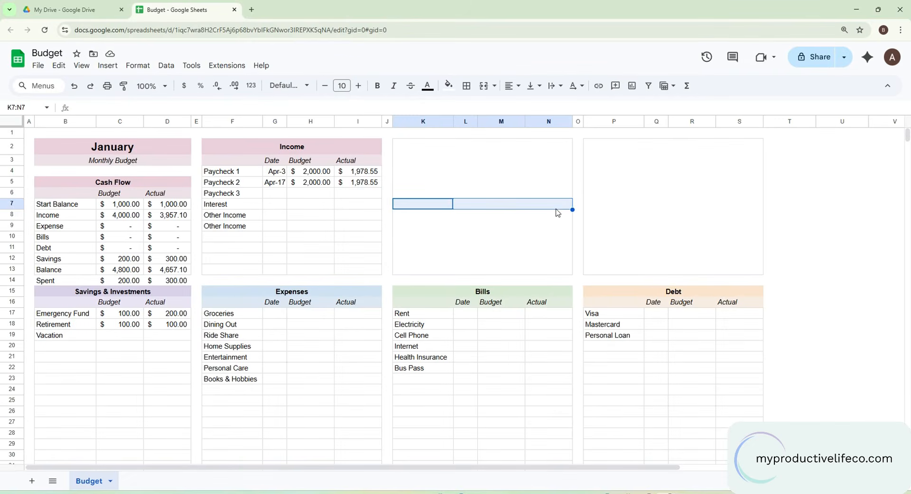
left_click(561, 219, "shift")
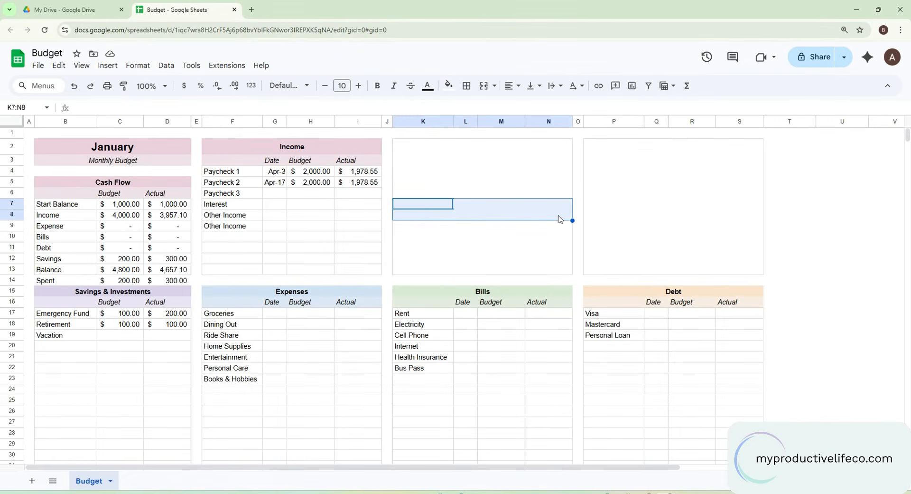
left_click(484, 86)
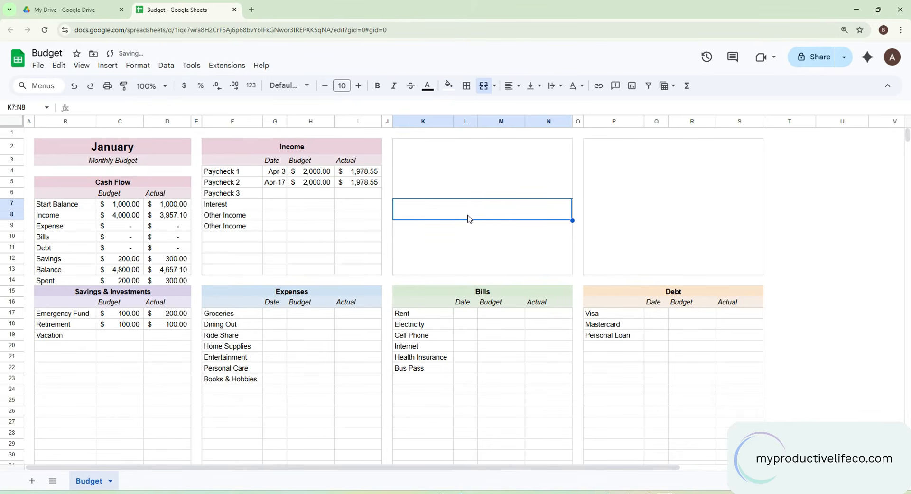
type("=")
left_click(128, 270)
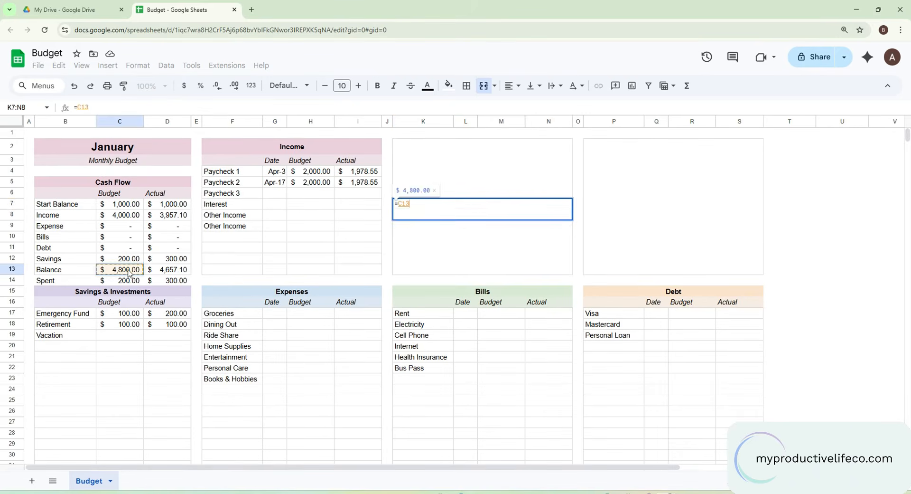
key("Return")
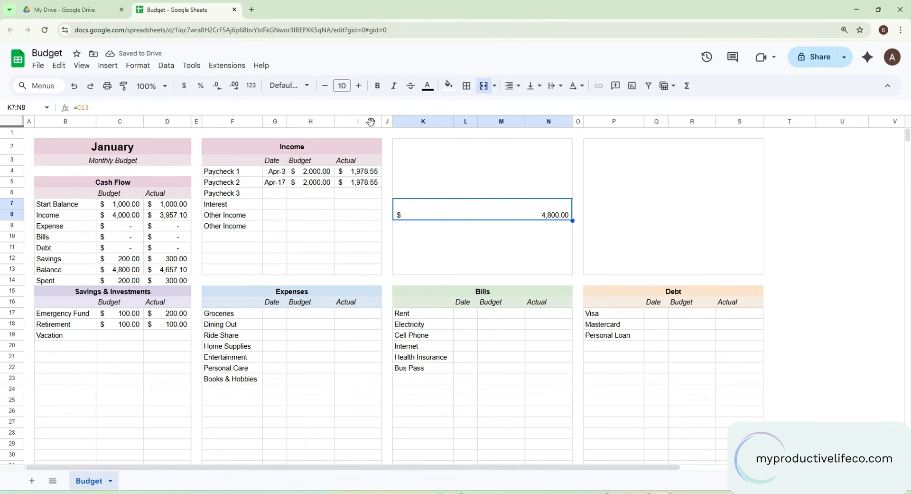
Step: Format the merged cell K7:N8 as Currency and centre its amount vertically and horizontally
left_click(251, 87)
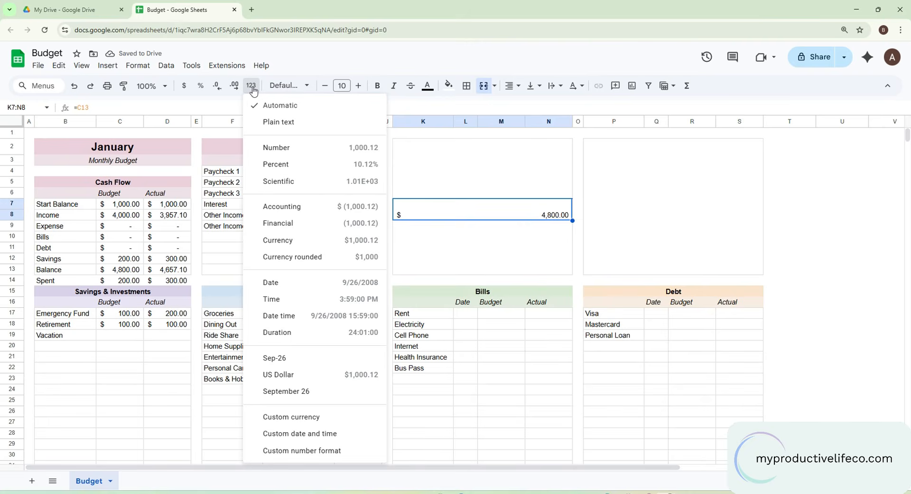
left_click(282, 243)
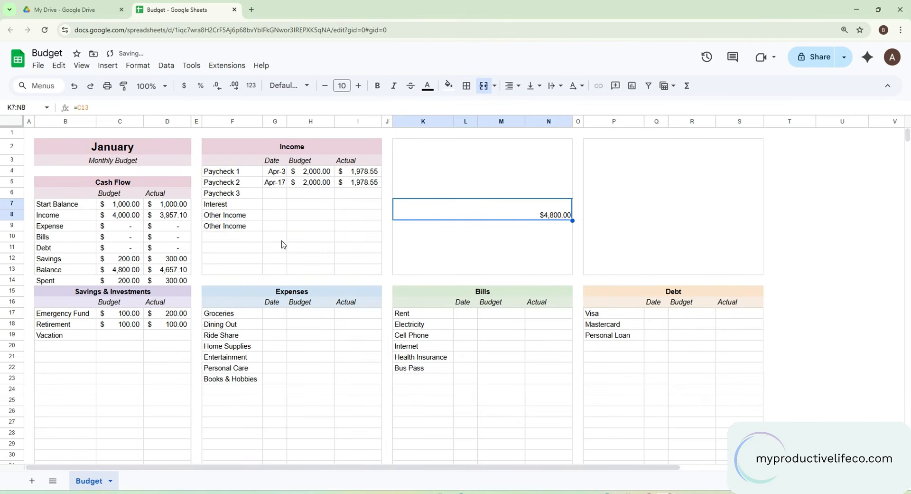
left_click(540, 87)
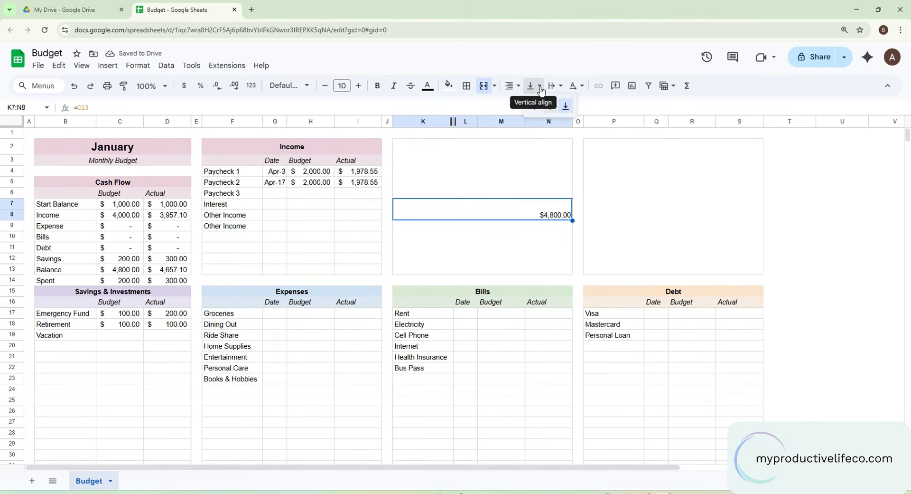
left_click(551, 106)
left_click(513, 86)
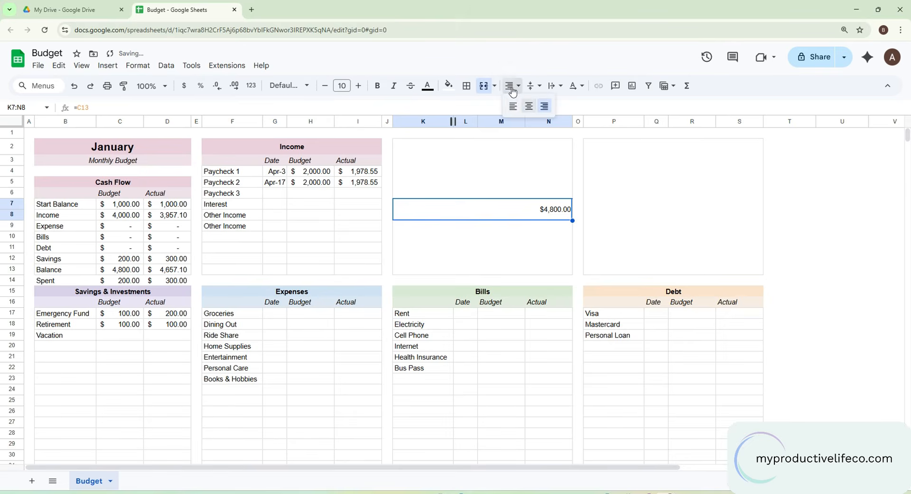
left_click(528, 106)
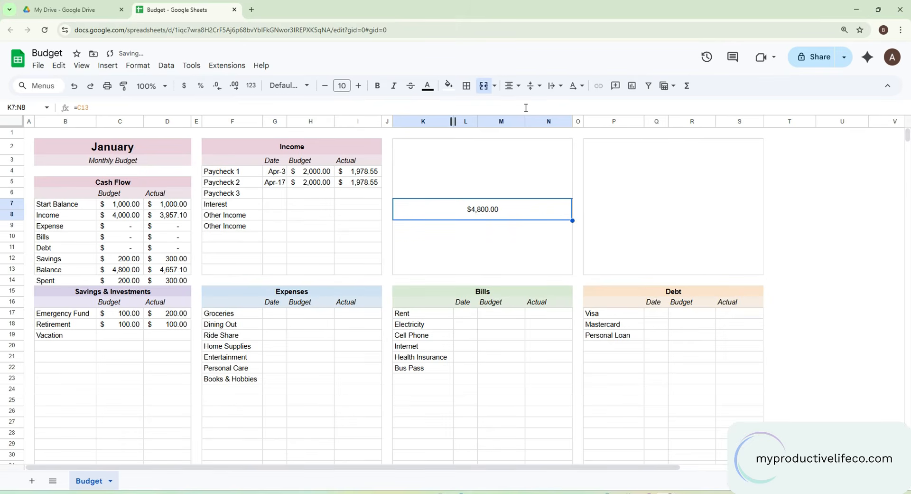
Step: Make the amount in merged cell K7:N8 bold with font size 14
left_click(377, 92)
left_click(359, 86)
left_click(360, 87)
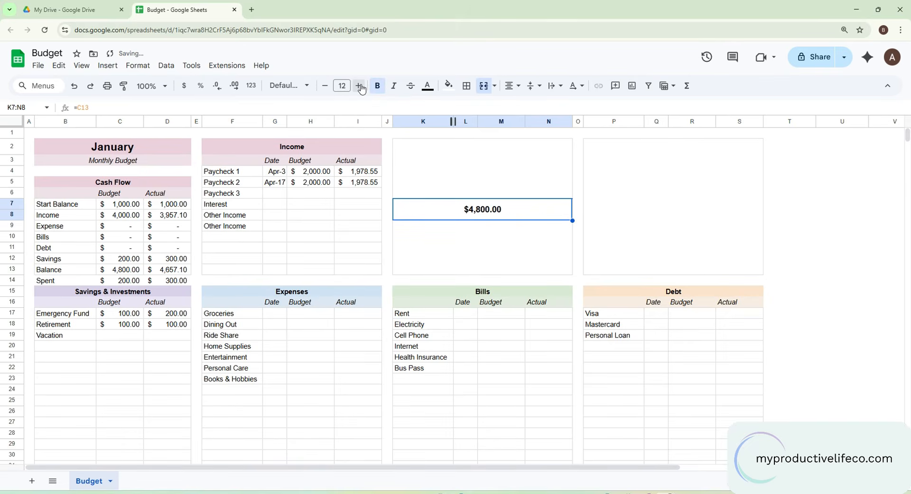
left_click(361, 88)
left_click(361, 88)
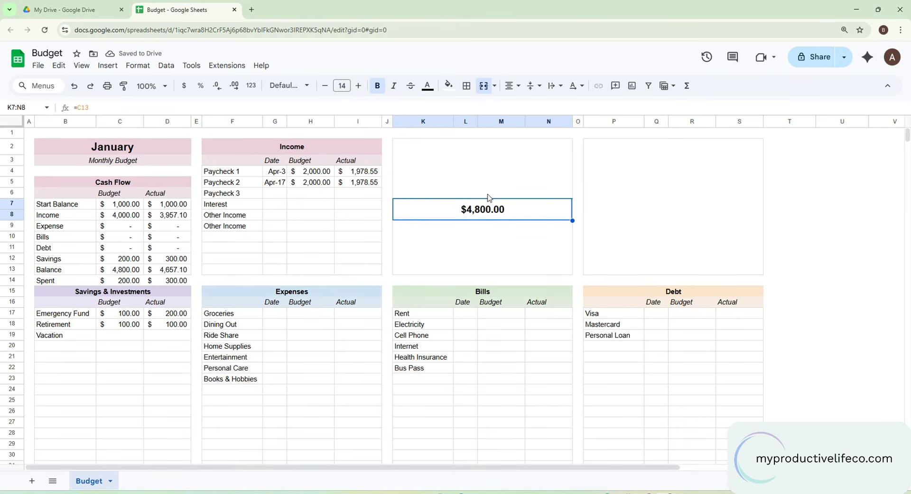
Step: Merge cells P7:S8 in the empty box above Debt and link them to the Actual Balance with =D13
left_click(599, 205)
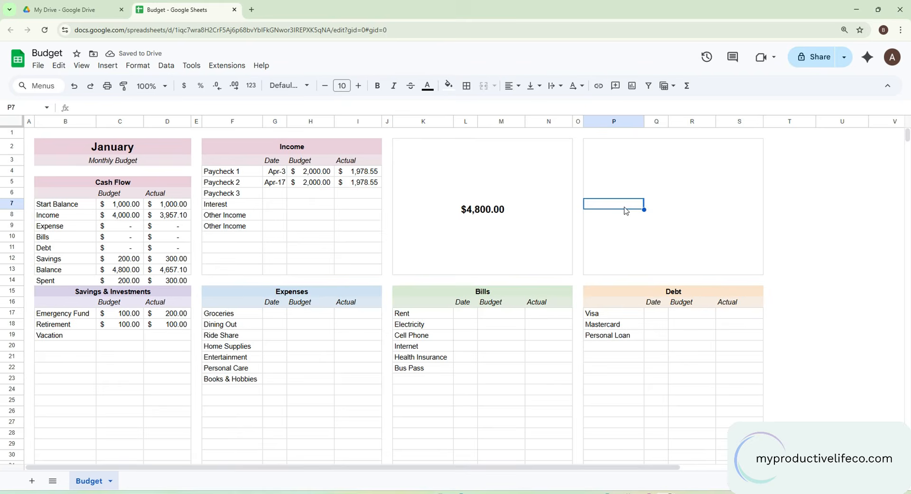
left_click(755, 221, "shift")
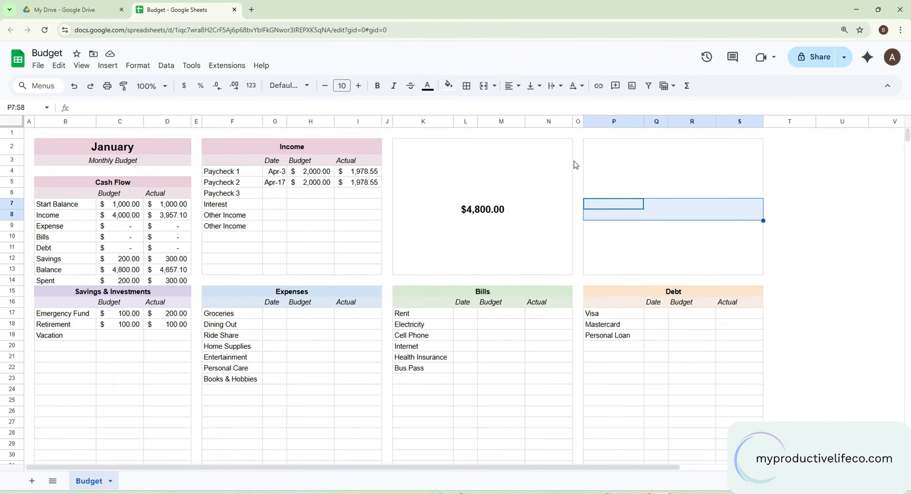
left_click(484, 86)
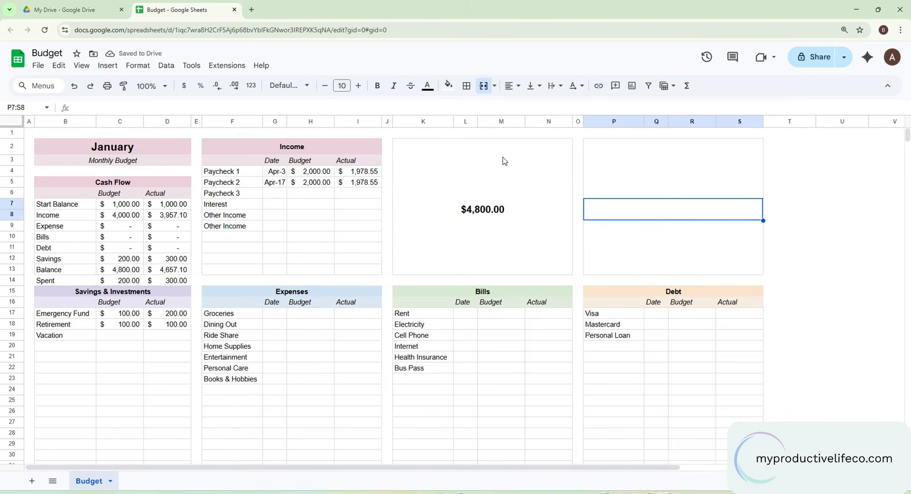
type("=")
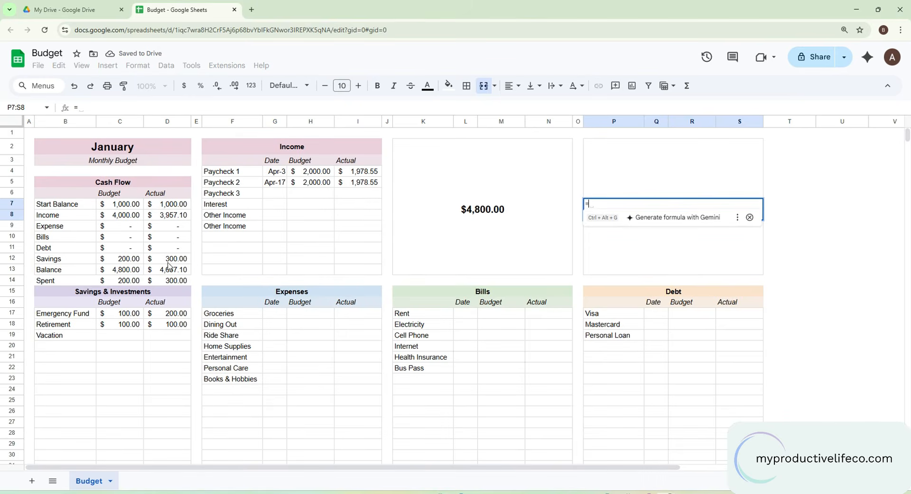
left_click(170, 269)
key("Return")
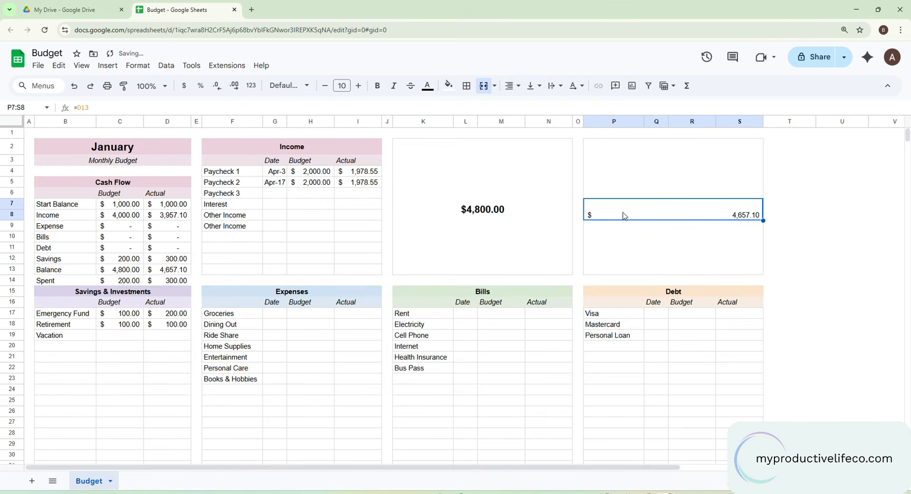
Step: Format the amount in merged cell P7:S8 as Currency and make it bold with font size 14
left_click(251, 86)
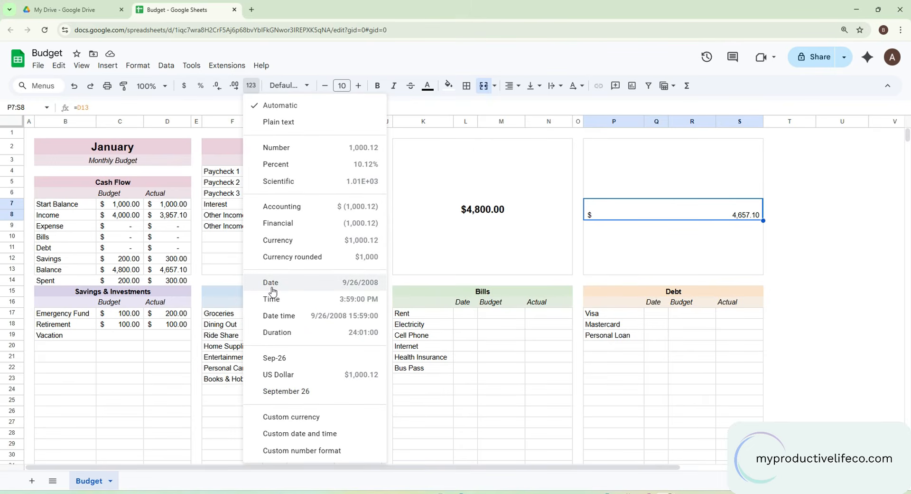
left_click(278, 240)
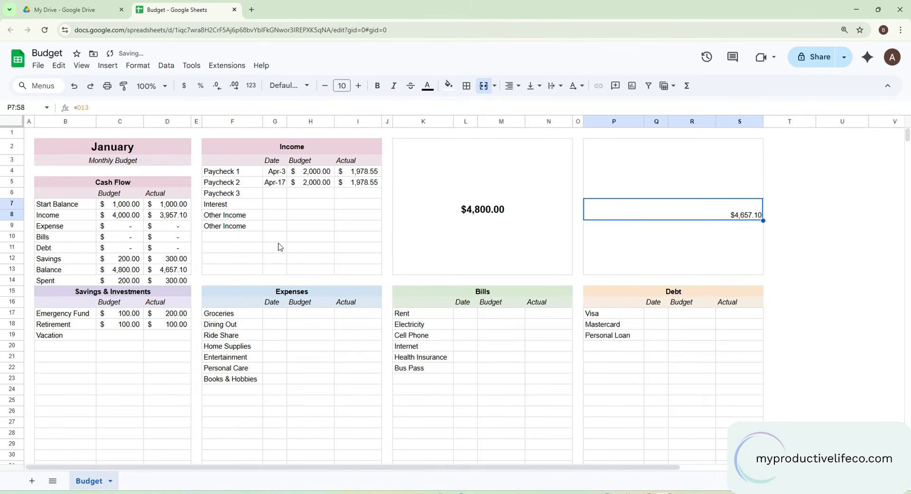
left_click(378, 85)
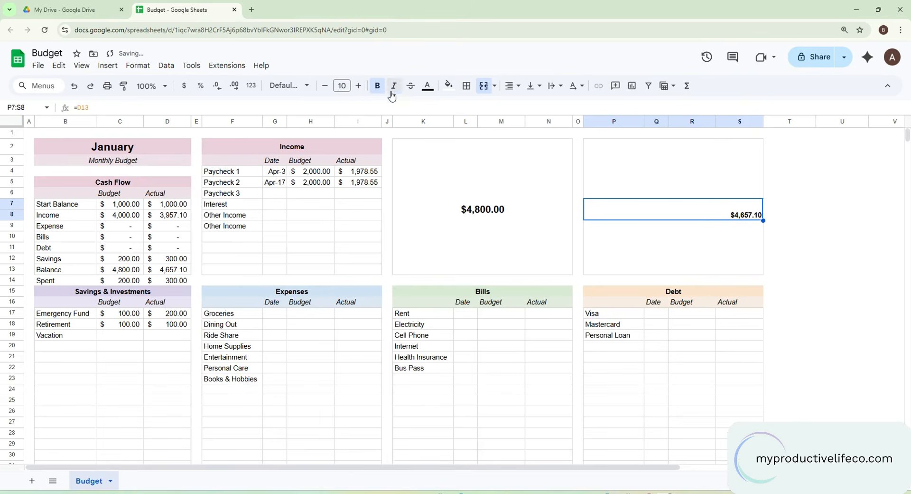
left_click(358, 86)
left_click(359, 85)
left_click(358, 85)
left_click(359, 86)
Step: Centre the amount in merged cell P7:S8 horizontally and vertically
left_click(510, 85)
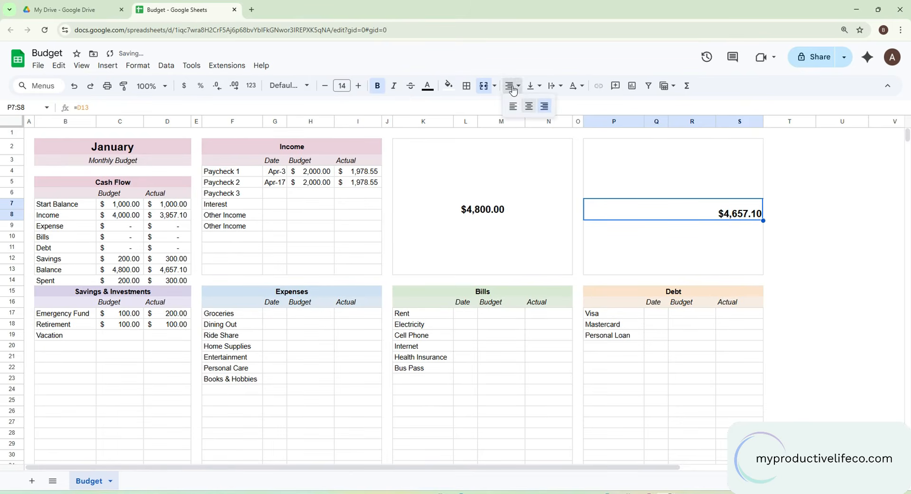
left_click(528, 106)
left_click(532, 86)
left_click(549, 106)
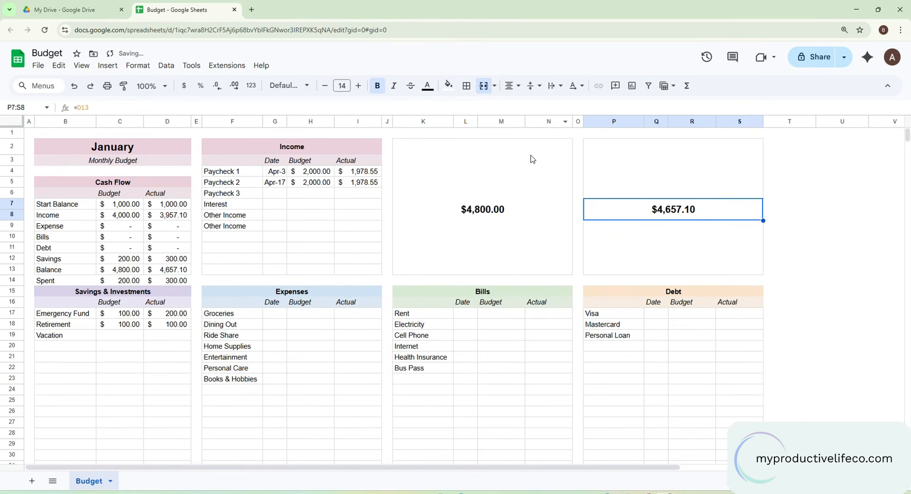
left_click(402, 146)
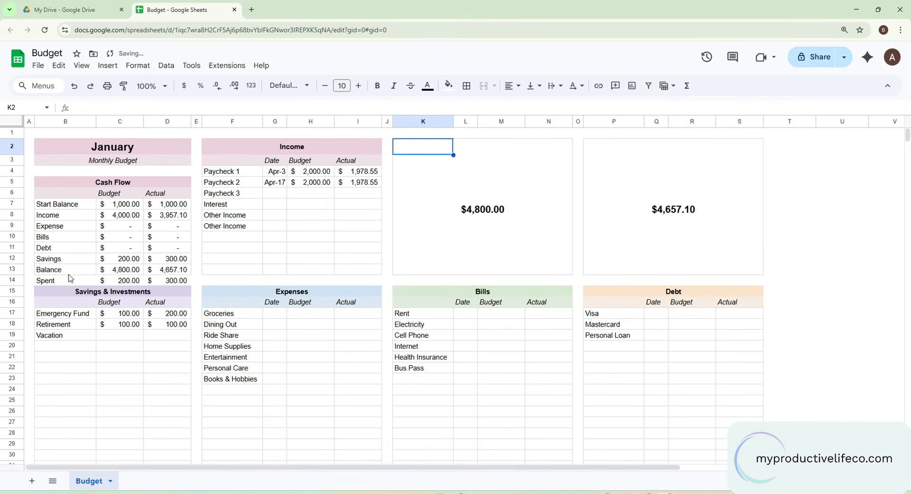
Step: Insert a doughnut chart of the Budget column's Balance and Spent rows from range B13:C14
left_click_drag(70, 271, 133, 285)
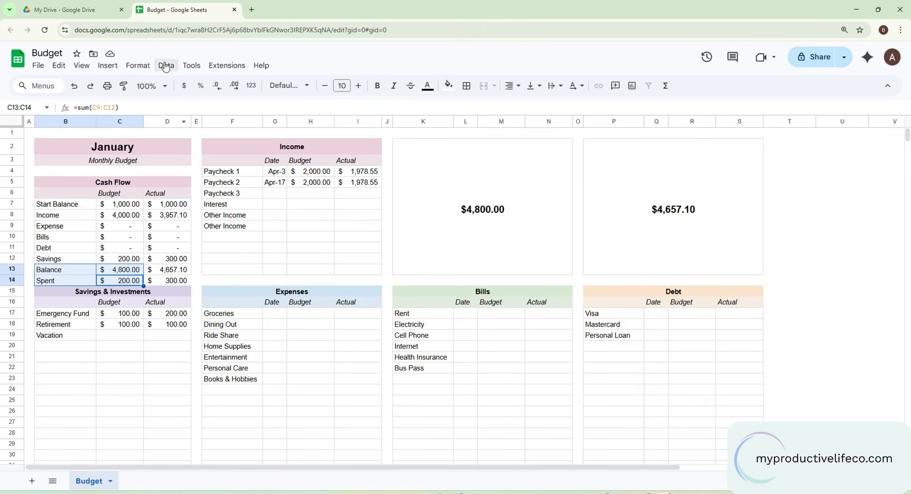
left_click(108, 67)
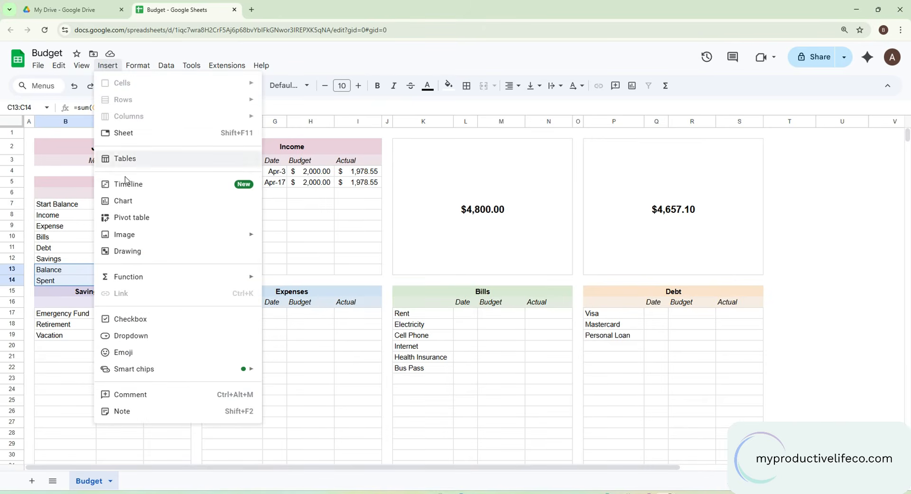
left_click(123, 201)
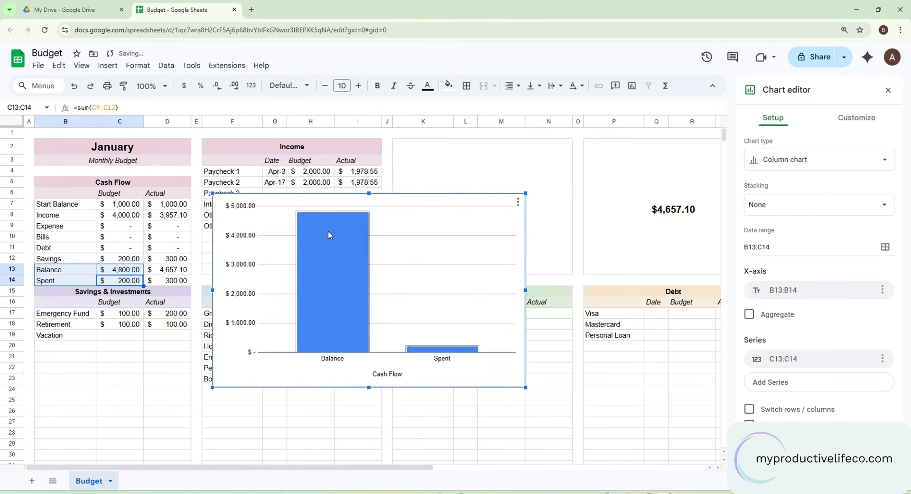
left_click(886, 160)
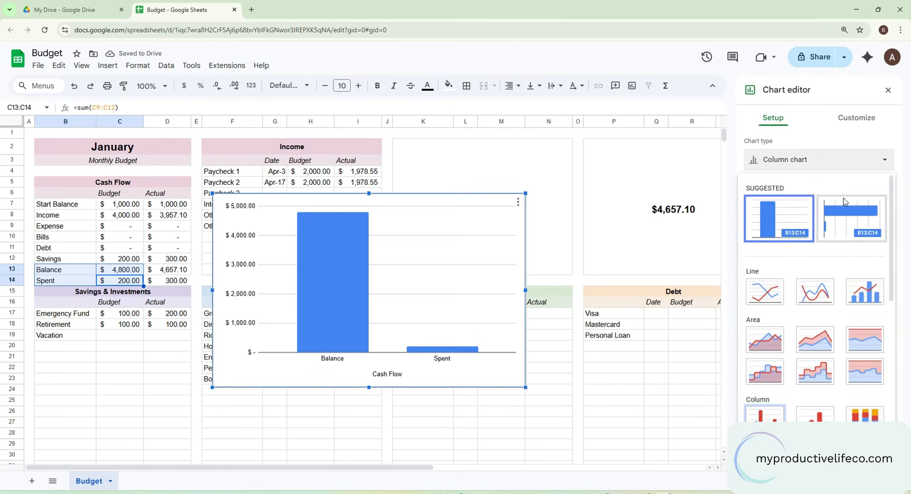
scroll(834, 256, "down", 4)
left_click(813, 332)
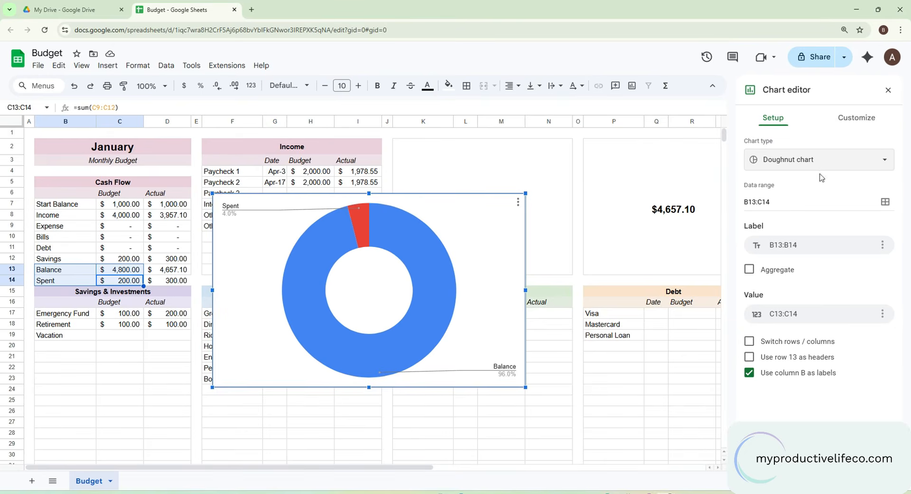
Step: Give the doughnut chart the title "Budget Left"
left_click(848, 119)
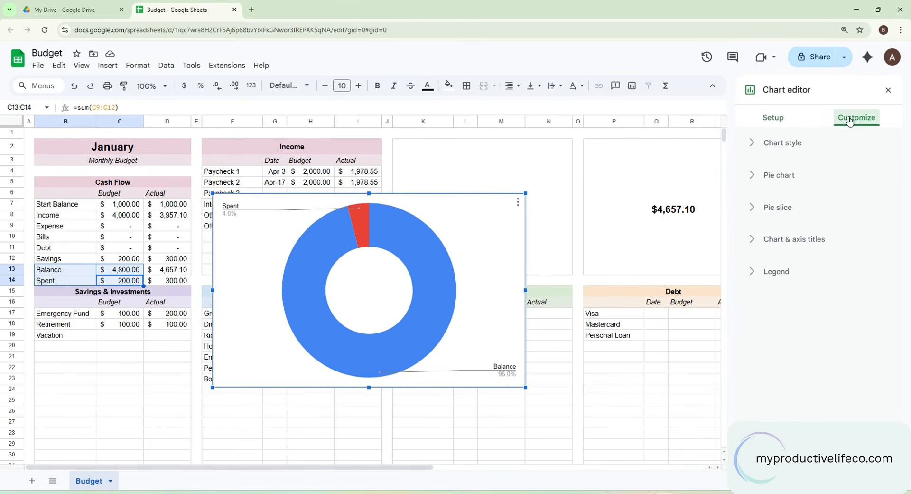
left_click(770, 242)
left_click(775, 319)
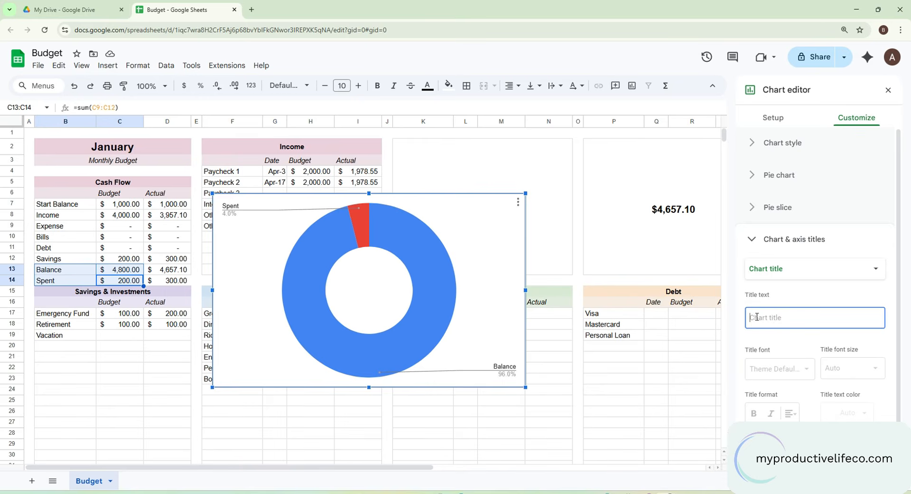
type("Budget Left")
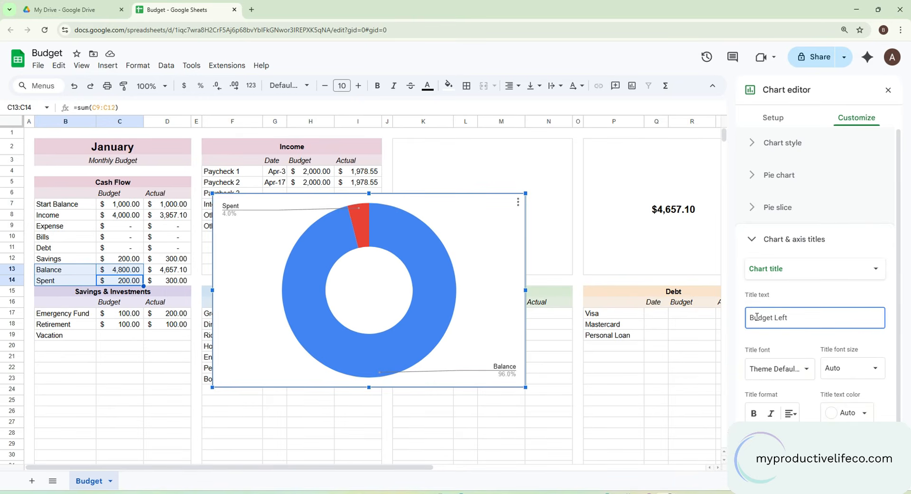
Step: Format the Budget Left chart title as centred, bold and black
left_click(790, 413)
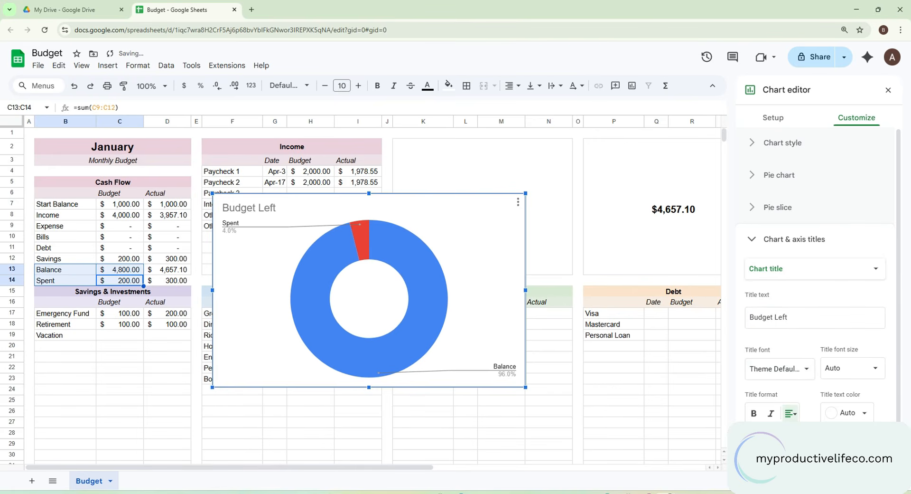
left_click(791, 439)
left_click(755, 413)
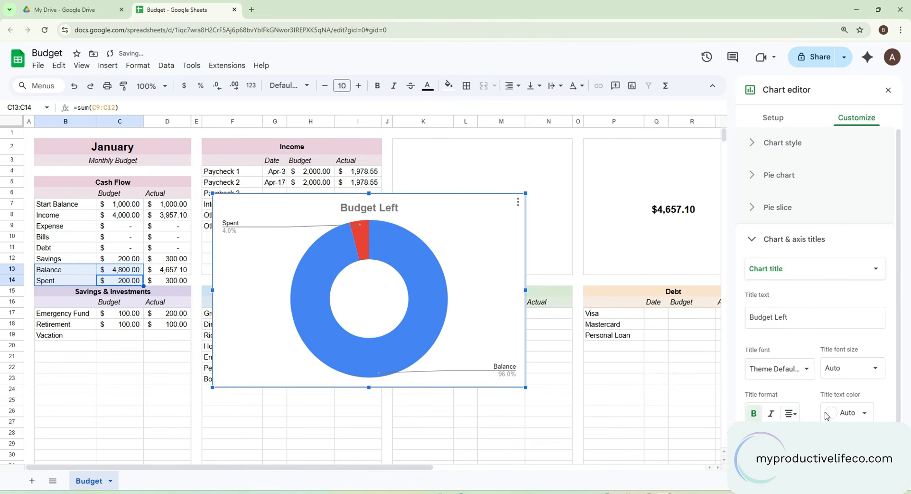
left_click(863, 414)
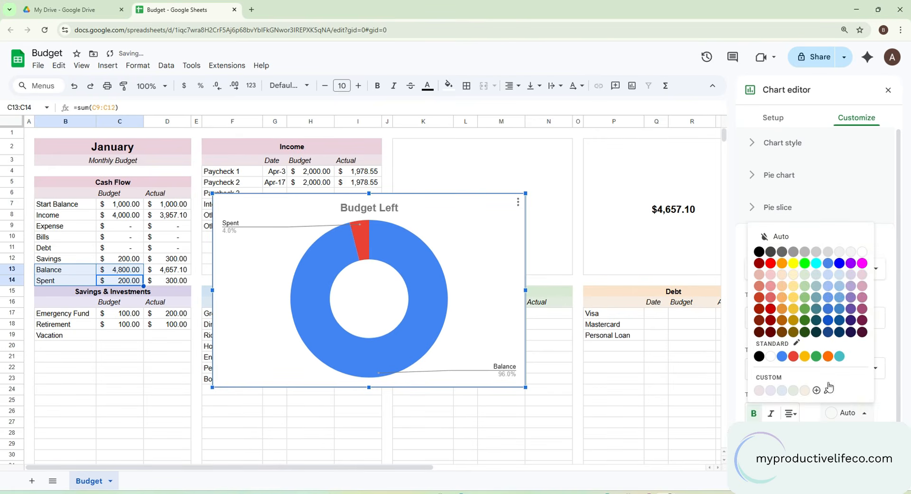
left_click(759, 260)
Step: Colour the doughnut chart's Balance slice light green, after trying light pink on it
left_click(781, 176)
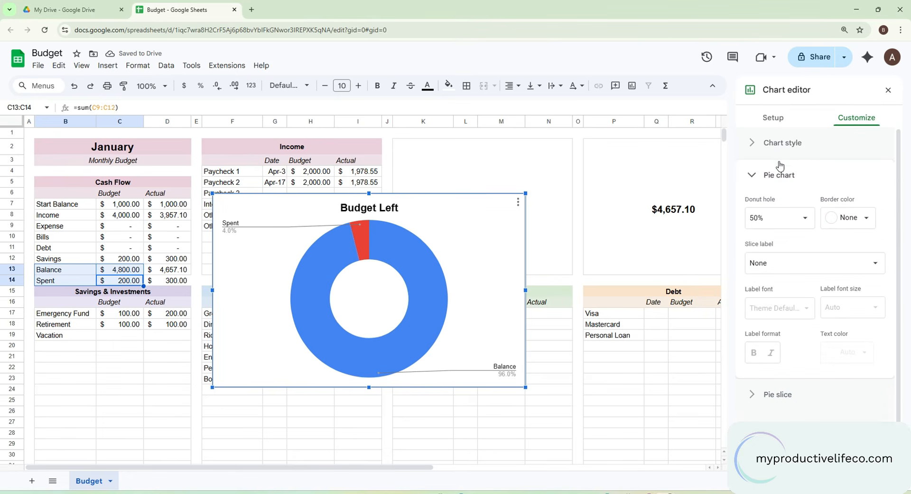
scroll(777, 180, "down", 1)
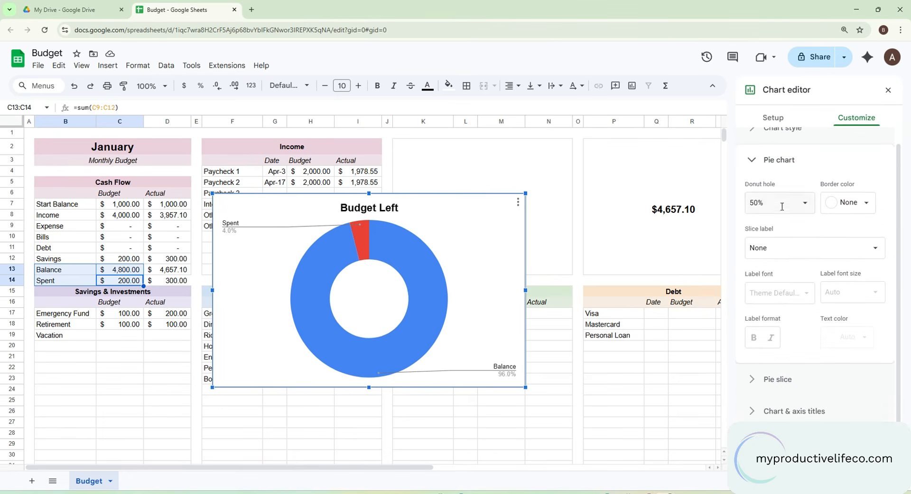
left_click(769, 380)
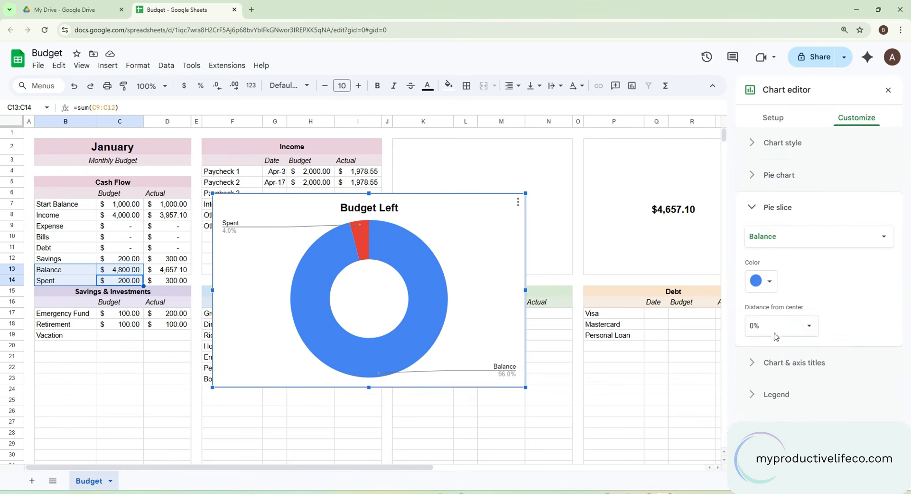
left_click(774, 282)
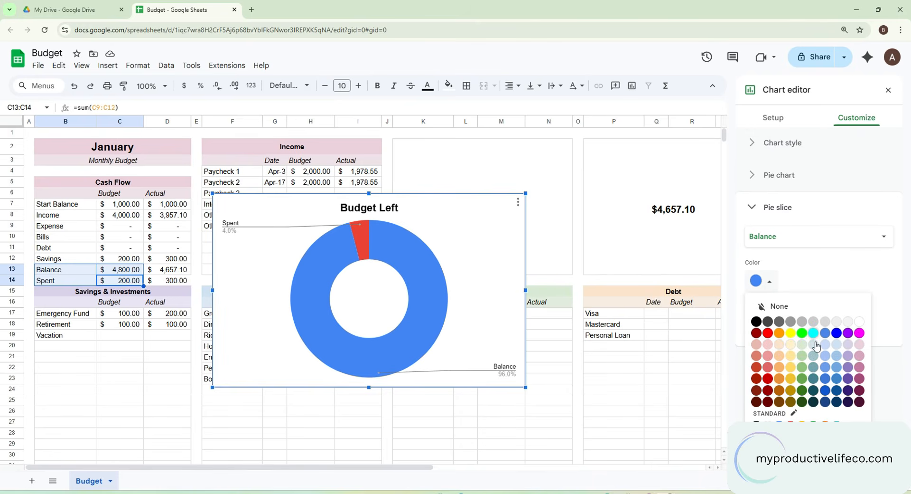
left_click(860, 343)
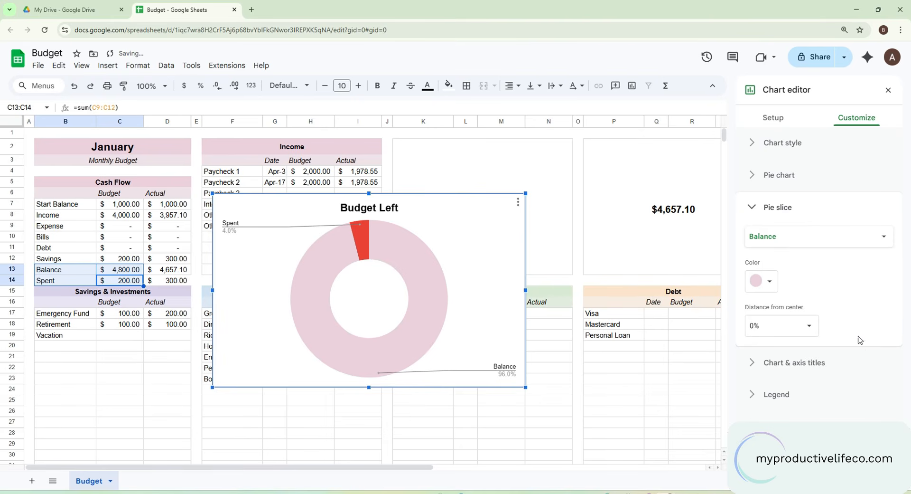
left_click(769, 281)
left_click(803, 344)
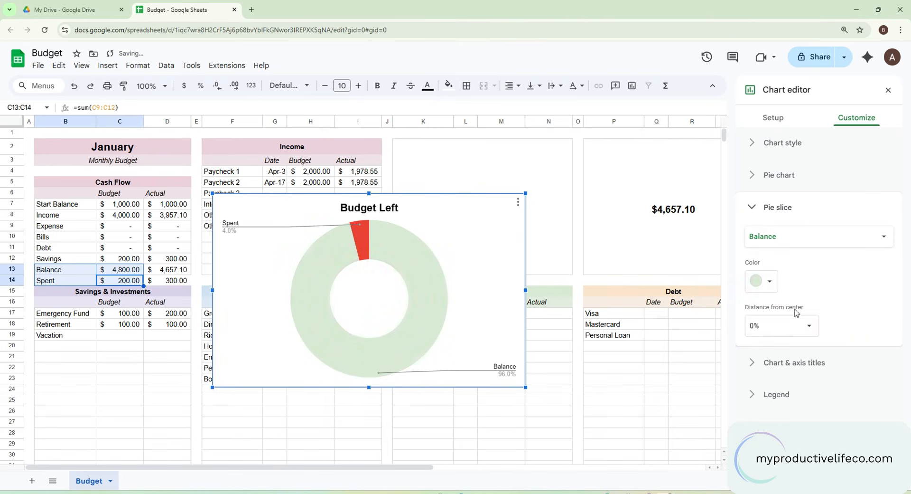
Step: Colour the doughnut chart's Spent slice light pink
left_click(364, 237)
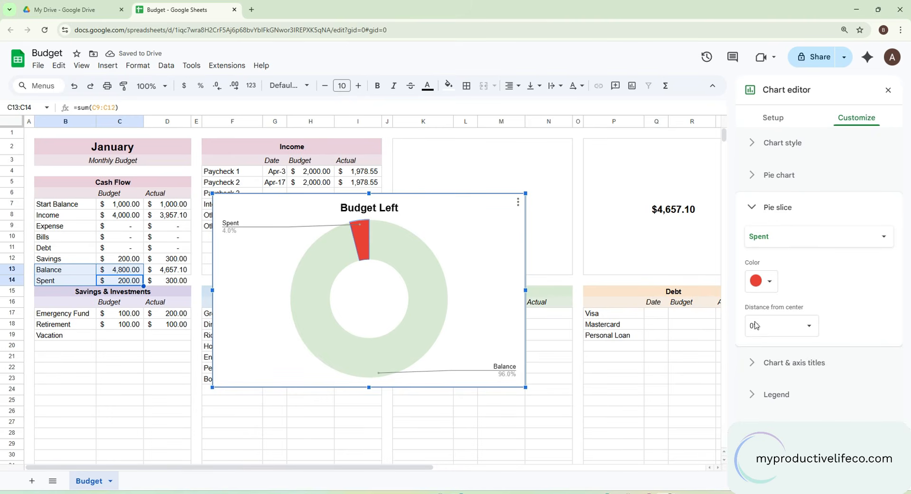
left_click(763, 283)
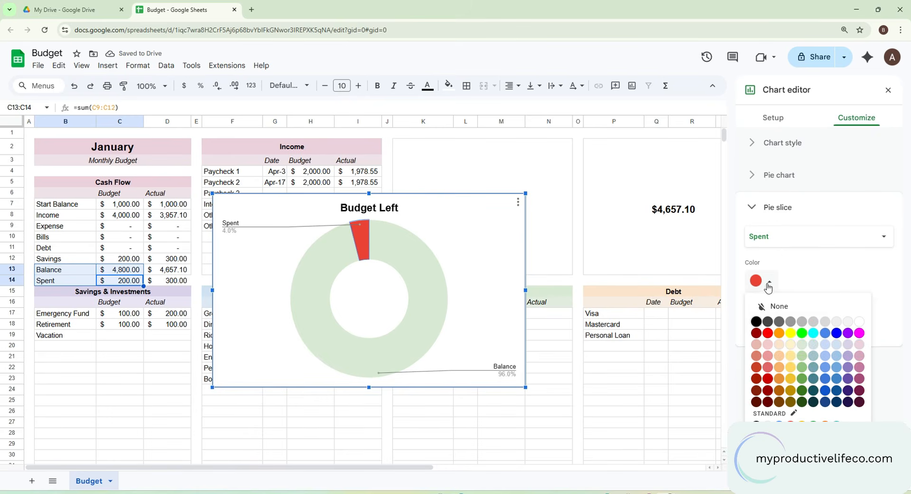
left_click(860, 344)
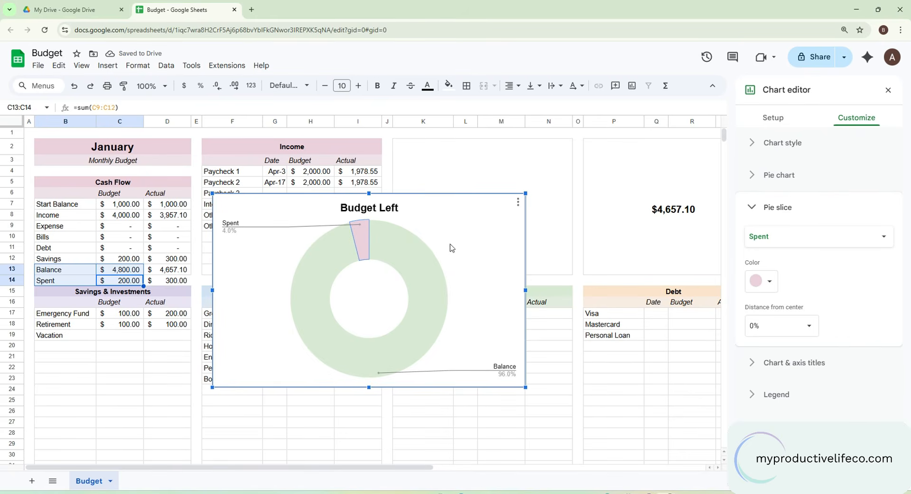
Step: Move the Budget Left chart into the box above Bills and resize it to fit rows 2 to 13
left_click_drag(458, 255, 640, 198)
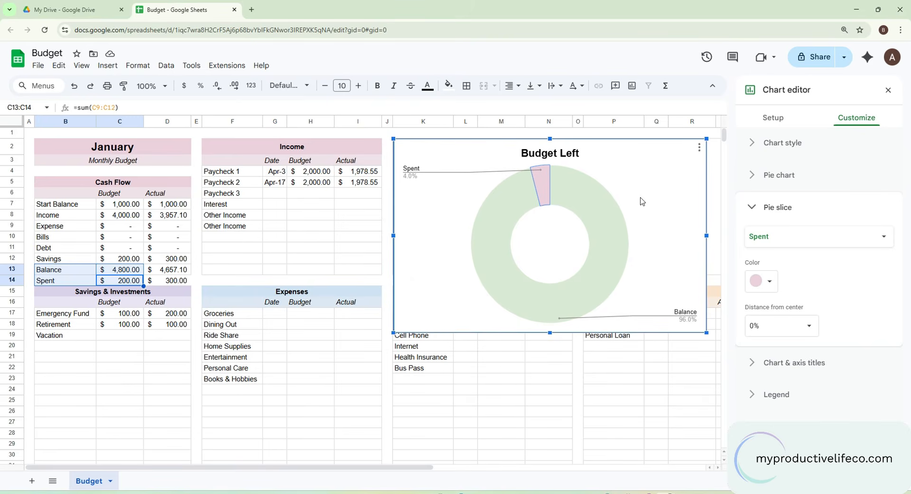
left_click_drag(711, 336, 573, 250)
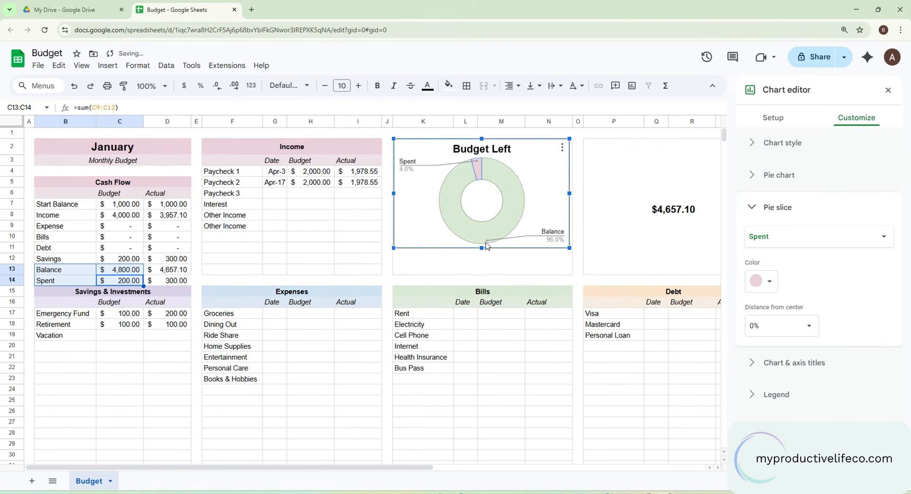
left_click_drag(481, 248, 481, 274)
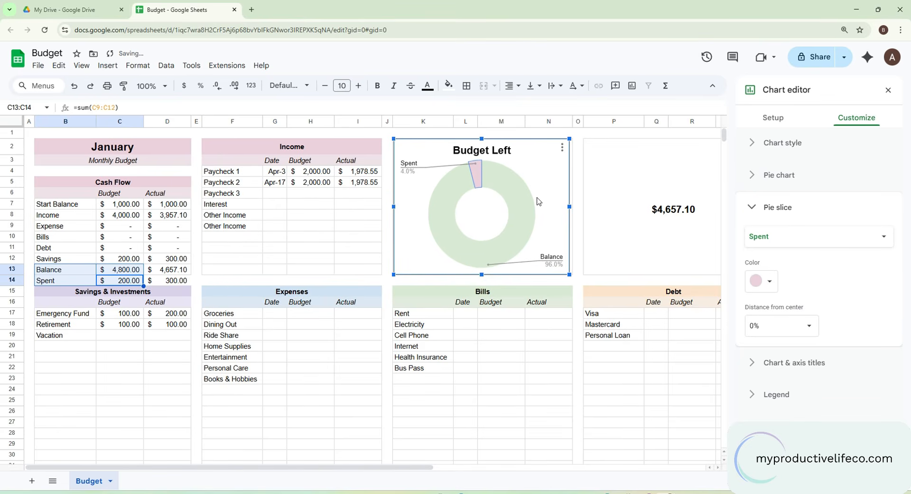
Step: Set the Budget Left chart's border colour and background colour to None
left_click(776, 123)
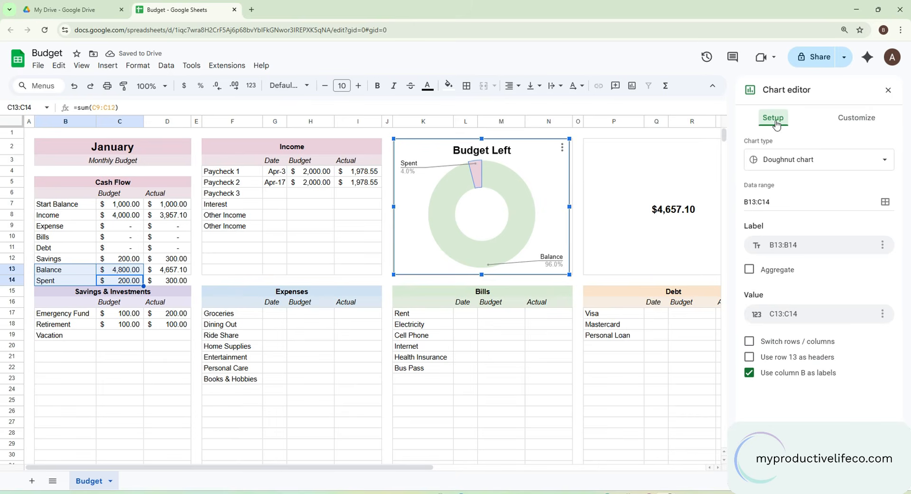
left_click(856, 117)
left_click(765, 143)
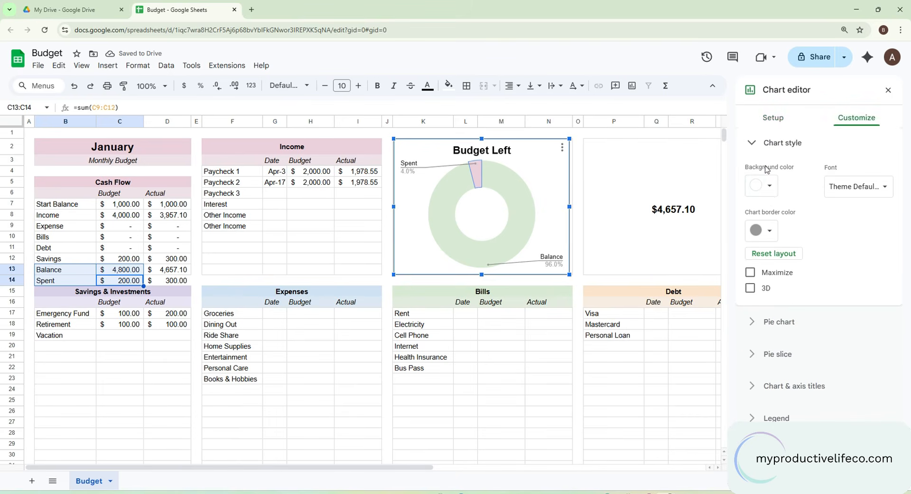
left_click(772, 230)
left_click(770, 257)
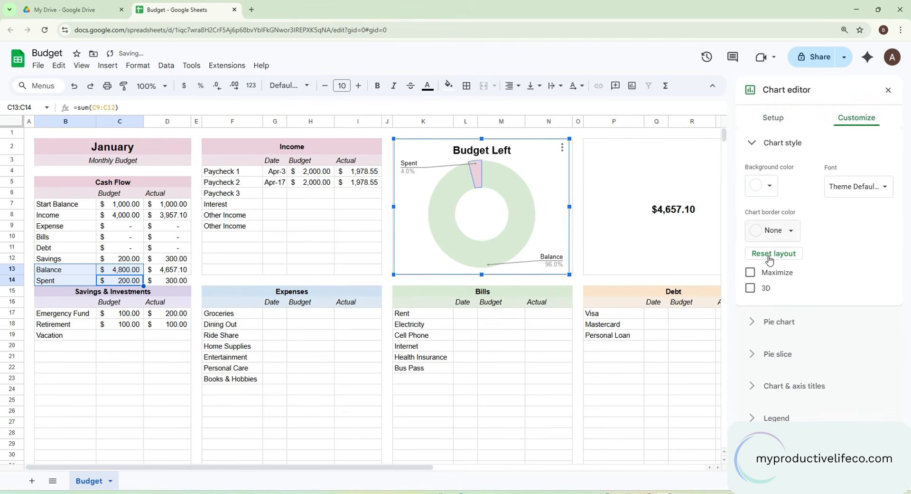
left_click(765, 186)
left_click(771, 214)
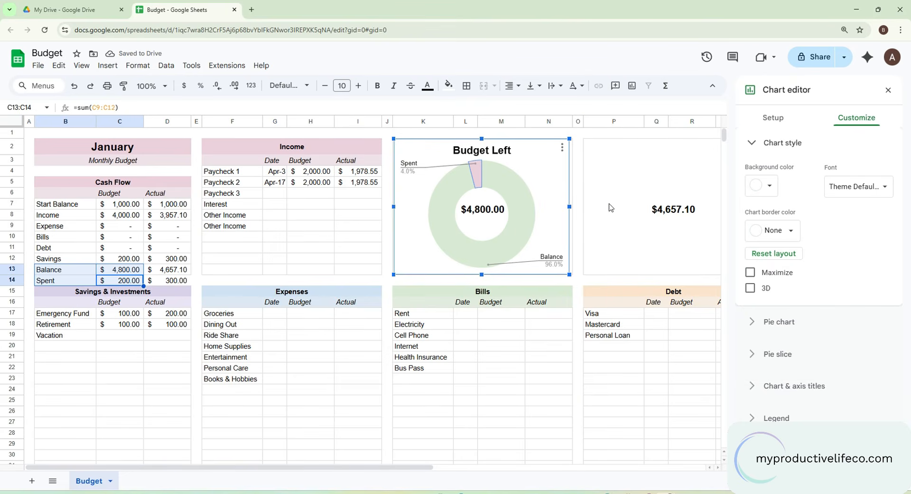
Step: Fine-tune the Budget Left chart's size and position to fill the box, with the balance amount centred in the doughnut hole
left_click_drag(569, 206, 572, 206)
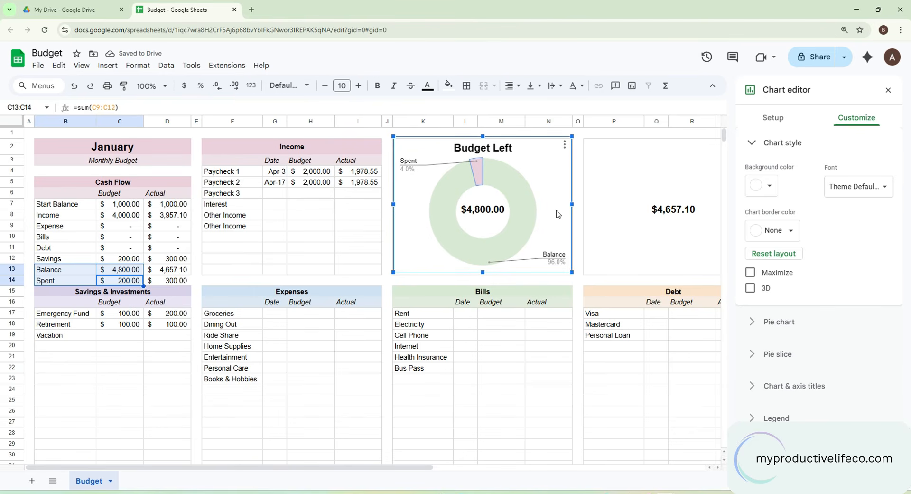
left_click_drag(483, 272, 482, 275)
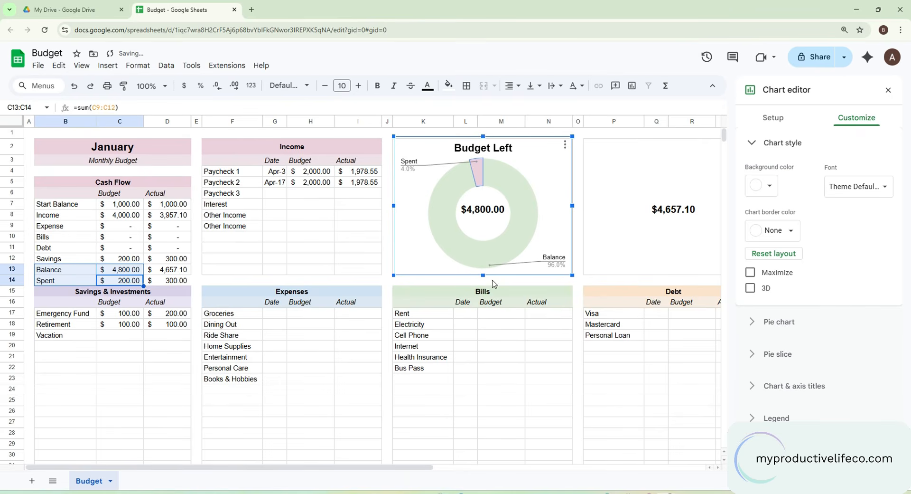
Step: Shorten the Budget Left chart to end in row 13 and align its top and left edges with the box border
left_click_drag(483, 275, 484, 269)
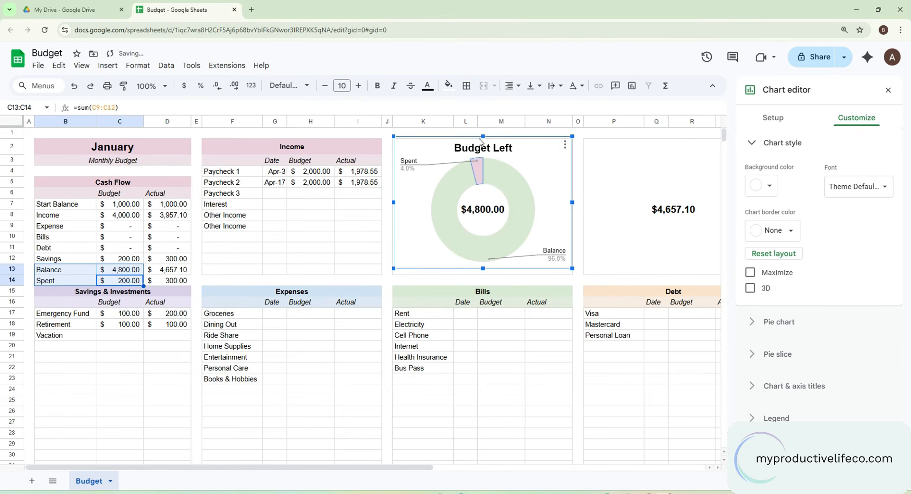
left_click_drag(480, 139, 480, 141)
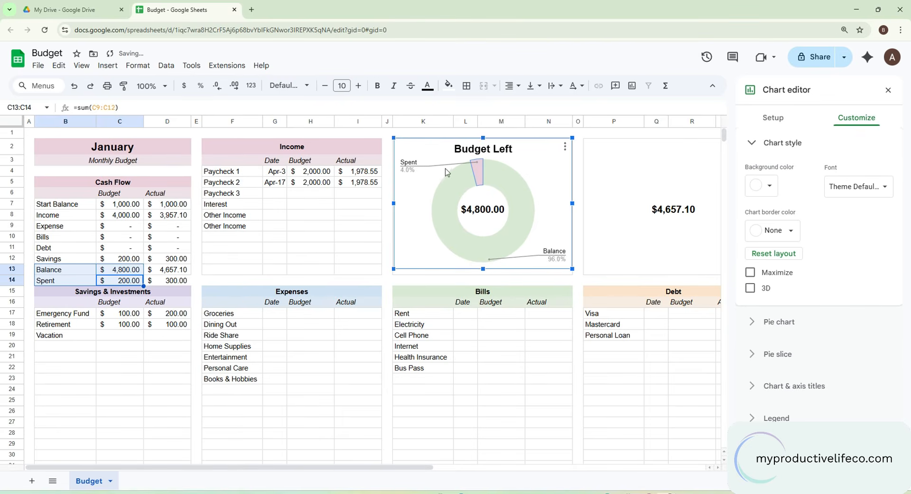
left_click_drag(395, 202, 393, 202)
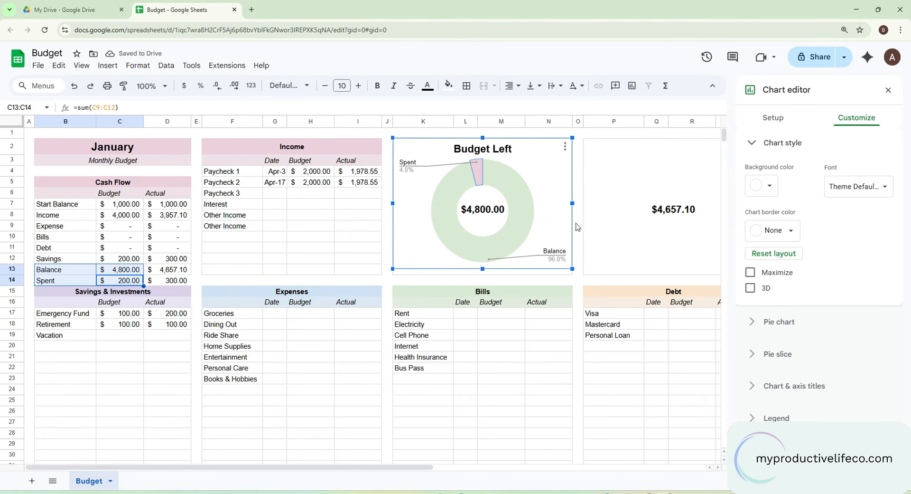
left_click(610, 151)
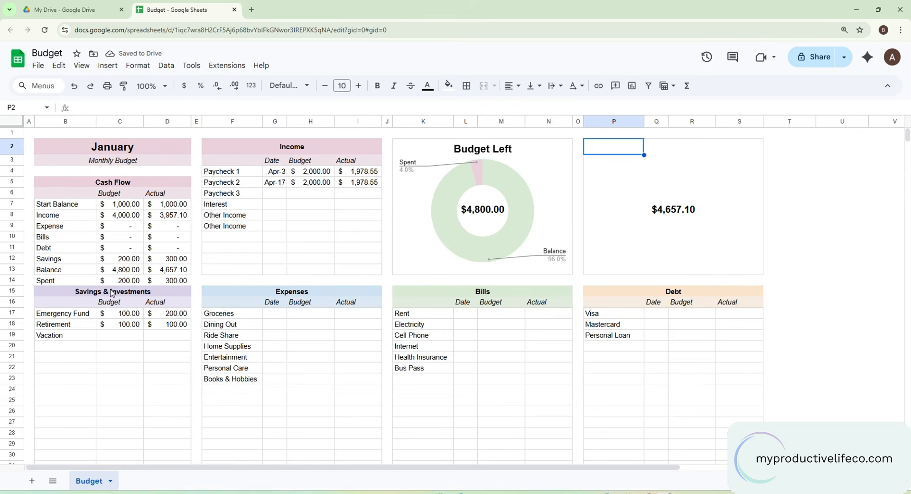
Step: Insert a doughnut chart from the Balance and Spent labels and their Actual amounts, B13:B14 and D13:D14
left_click(56, 271)
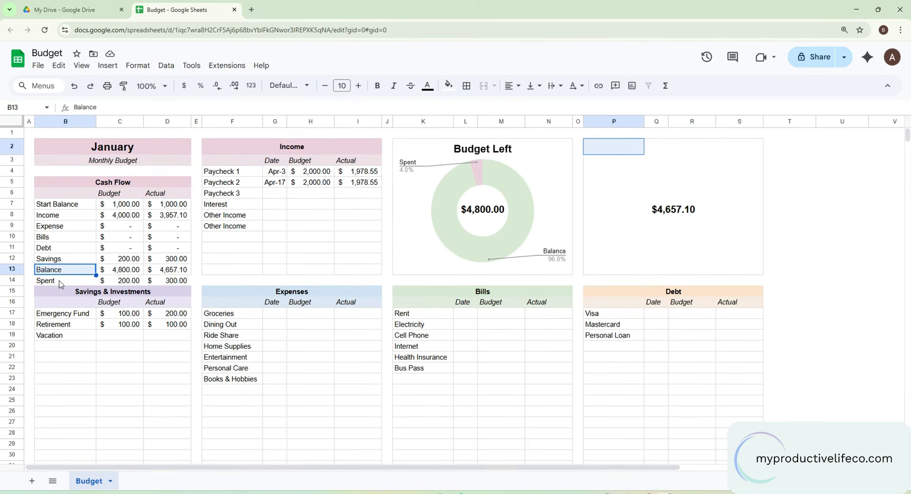
left_click(60, 284, "shift")
left_click_drag(170, 273, 176, 281)
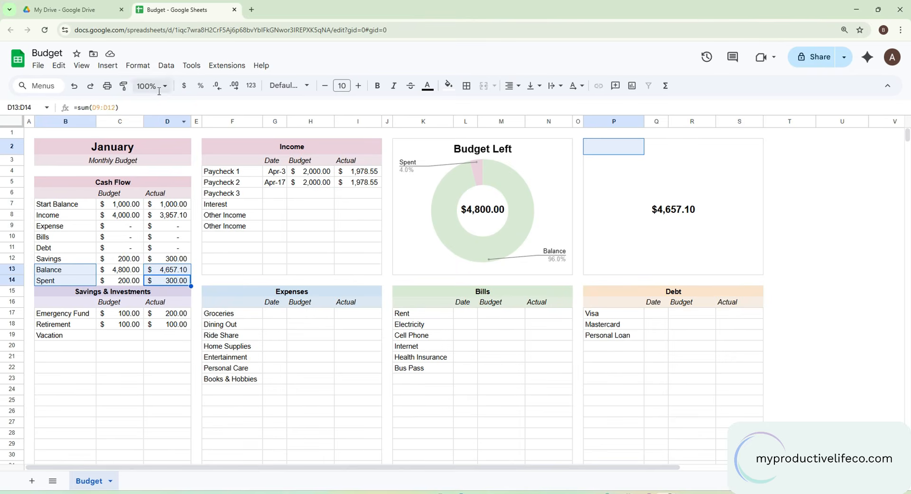
left_click(107, 65)
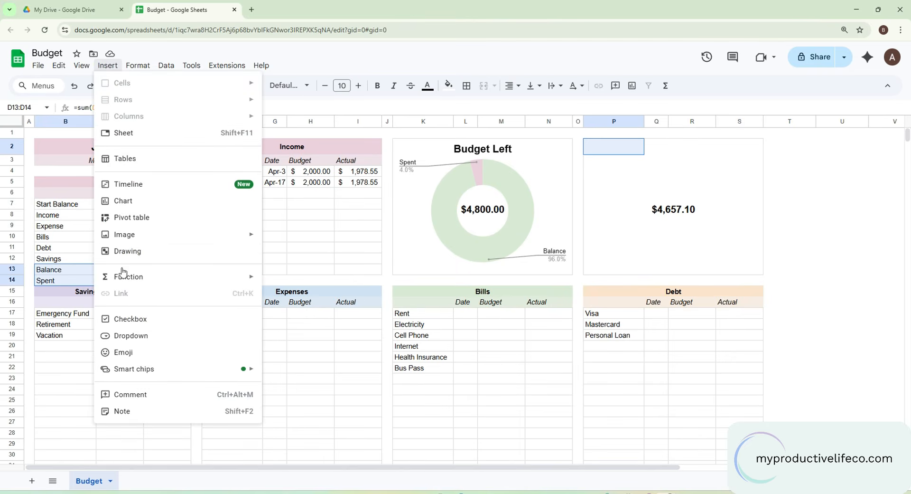
left_click(123, 200)
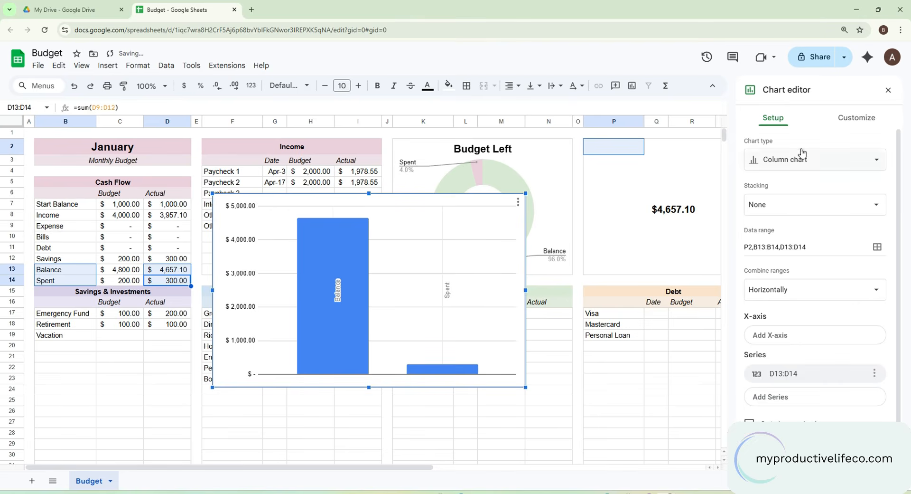
left_click(828, 160)
left_click(815, 382)
Step: Title the new doughnut chart "Actual Money Left" and format the title as centred, black and bold
left_click(856, 117)
left_click(794, 239)
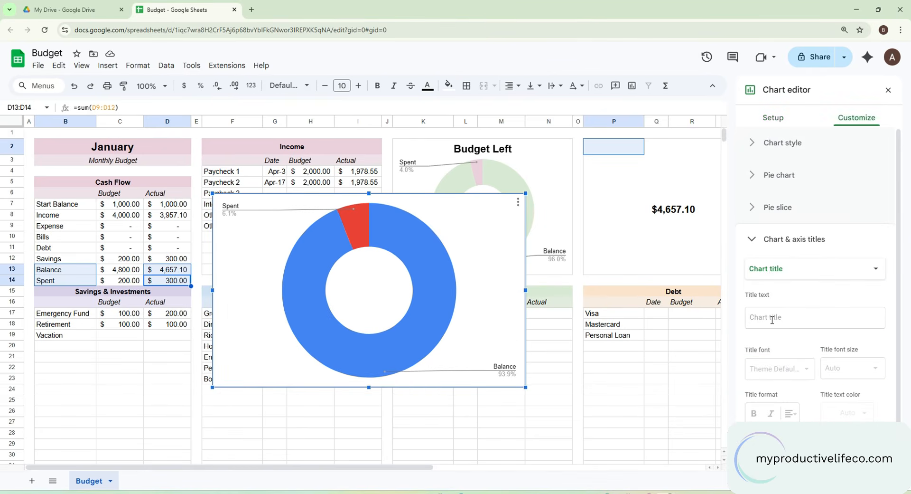
left_click(767, 320)
type("Actual Money Left")
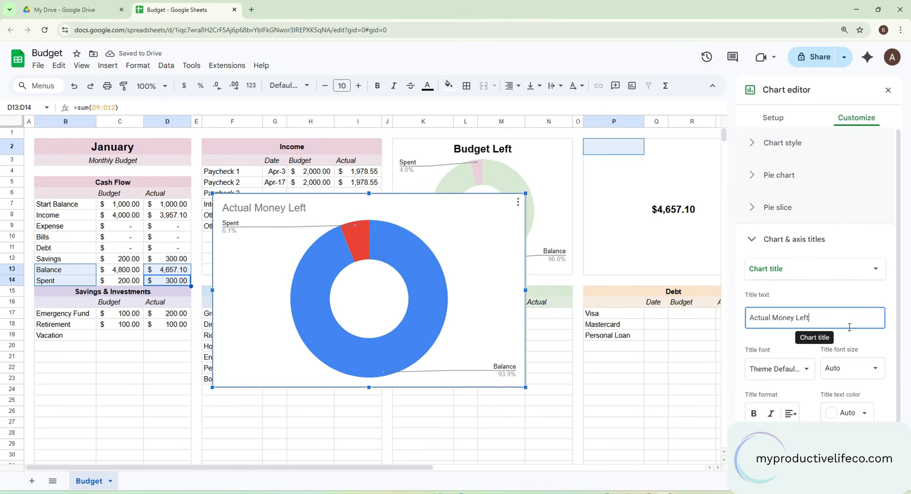
left_click(792, 413)
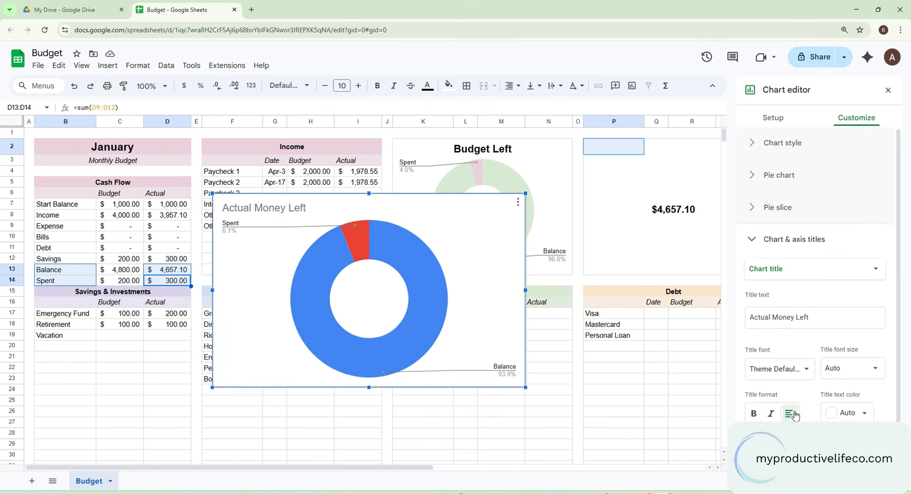
left_click(795, 415)
left_click(847, 413)
left_click(764, 259)
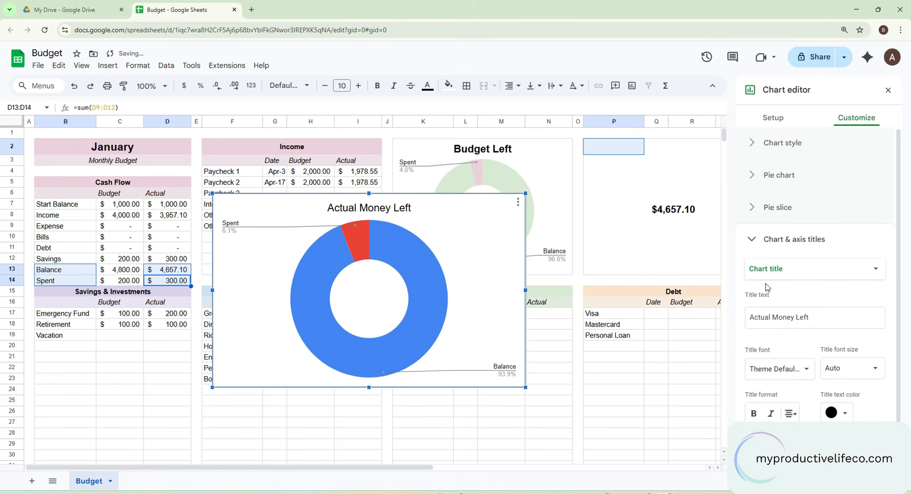
left_click(755, 413)
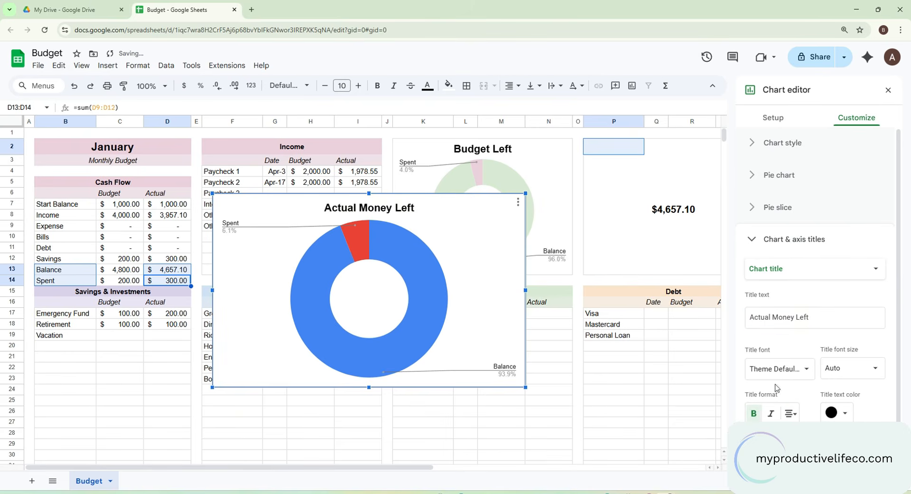
Step: Colour the Actual Money Left chart's Balance slice light green and its Spent slice light pink
left_click(777, 213)
left_click(768, 280)
left_click(802, 348)
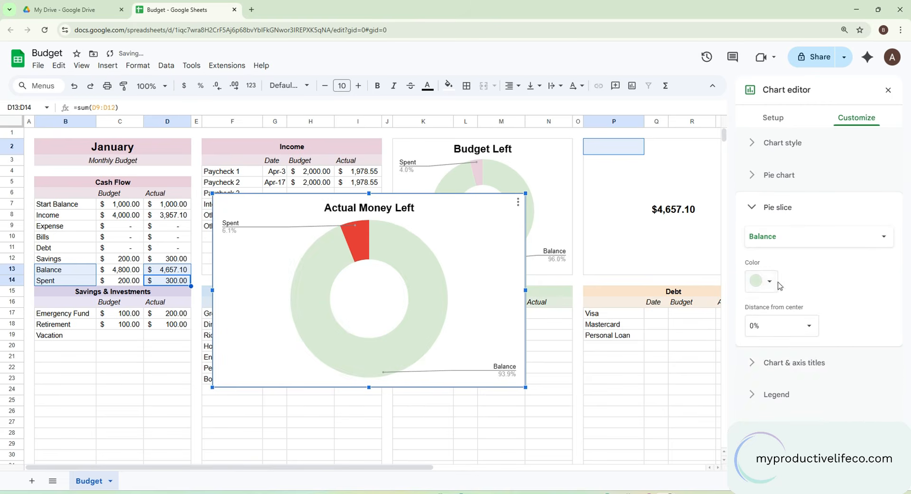
left_click(357, 240)
left_click(763, 281)
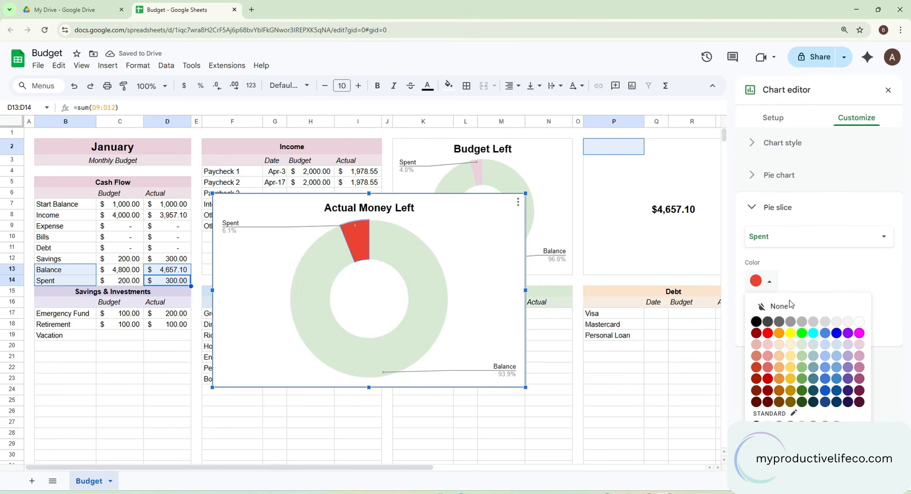
left_click(859, 344)
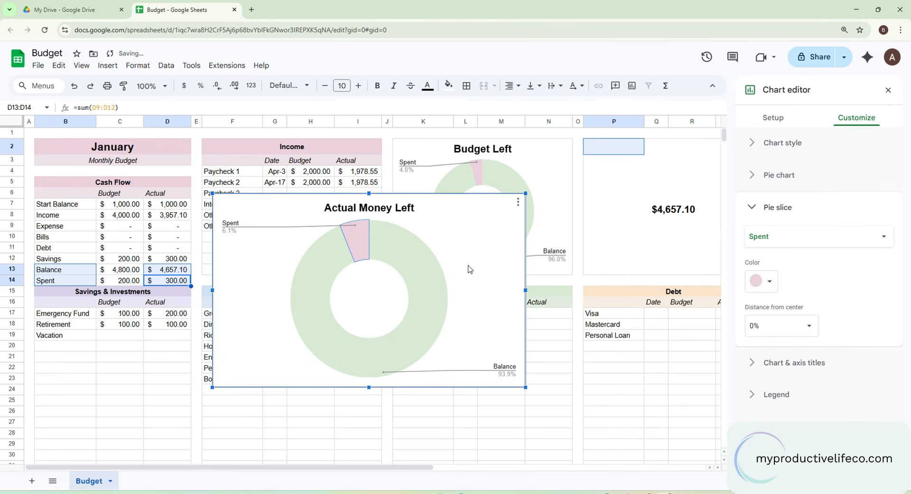
Step: Move the Actual Money Left chart up to row 2 and set its background colour and border colour to None
left_click_drag(469, 269, 691, 213)
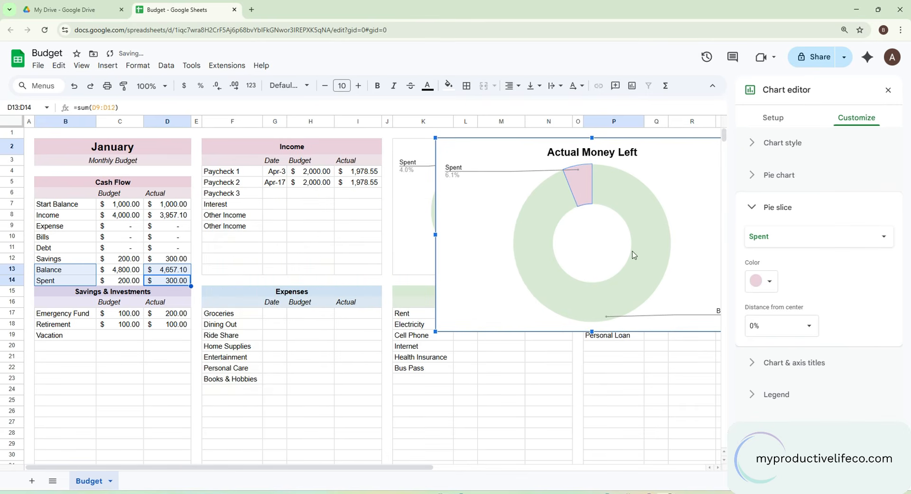
left_click(812, 209)
left_click(765, 142)
left_click(769, 186)
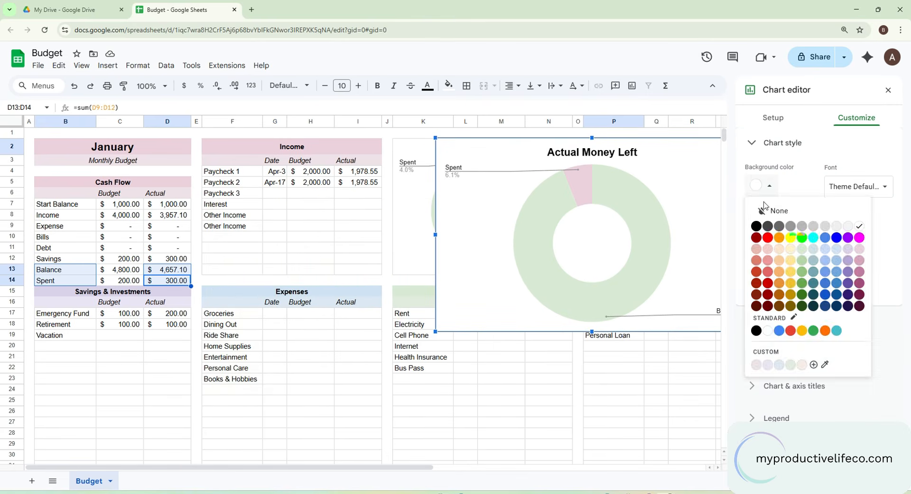
left_click(769, 210)
left_click(775, 233)
left_click(777, 256)
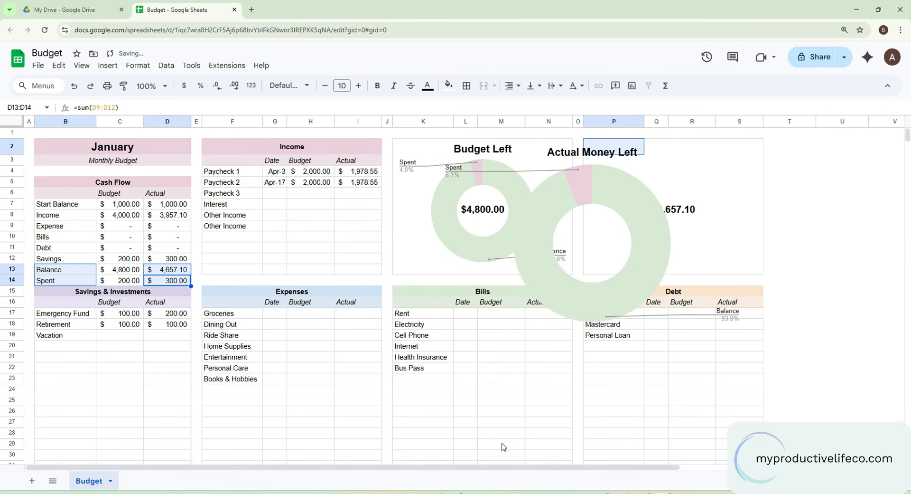
Step: Place the Actual Money Left chart in the box above Debt and resize it to fit columns P to S, rows 2 to 13
left_click_drag(325, 467, 411, 464)
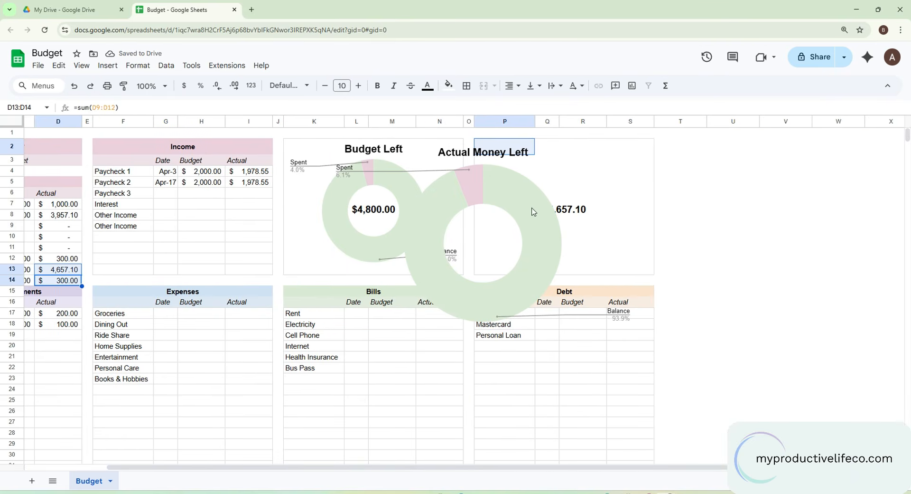
left_click_drag(534, 212, 694, 221)
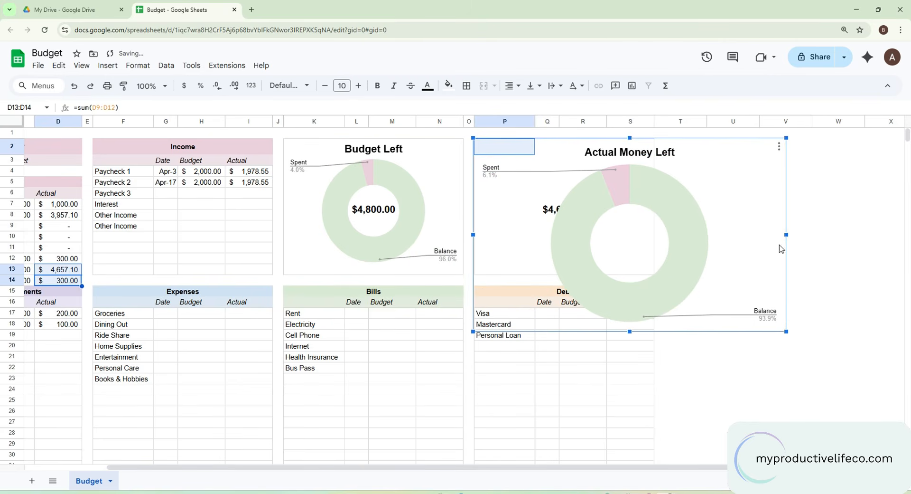
left_click_drag(786, 234, 657, 233)
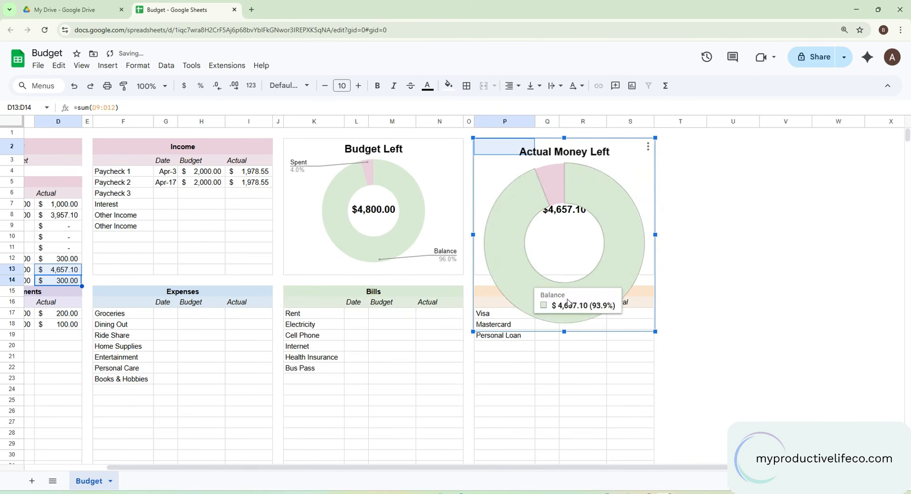
left_click_drag(562, 331, 561, 268)
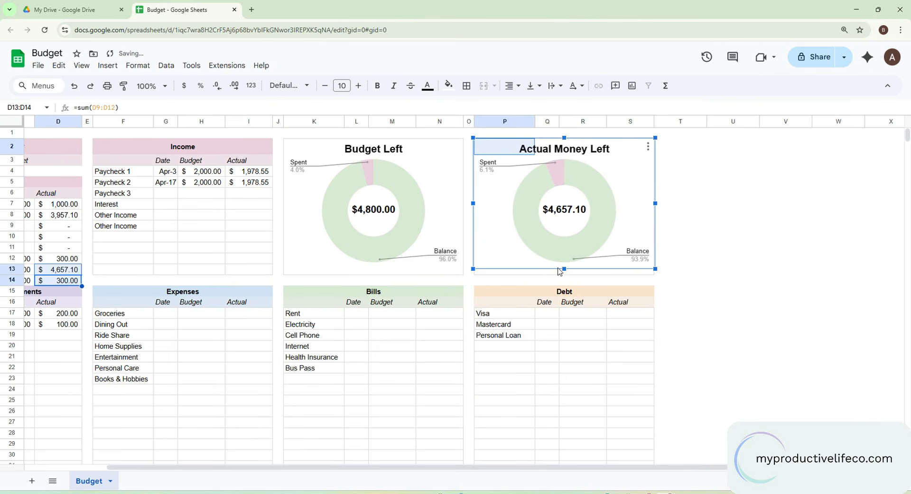
left_click(730, 236)
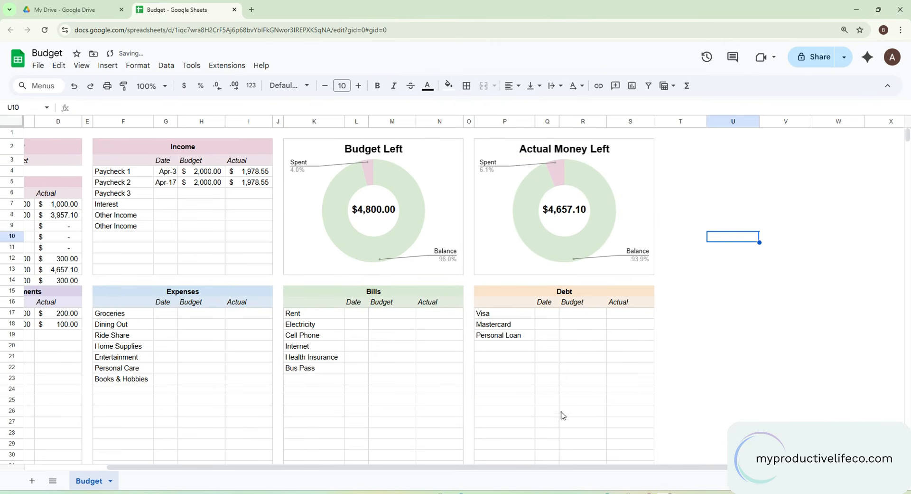
Step: Edit the Budget Left chart and set its legend position to None
left_click_drag(319, 468, 174, 473)
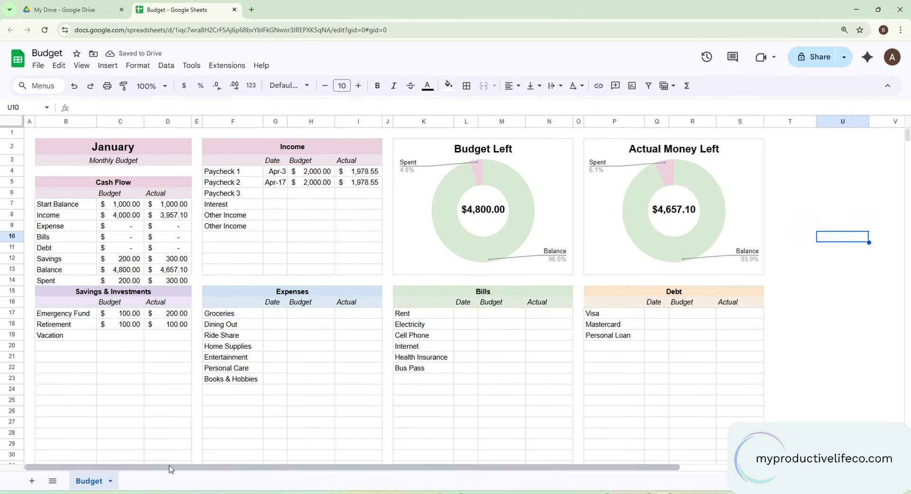
left_click(406, 168)
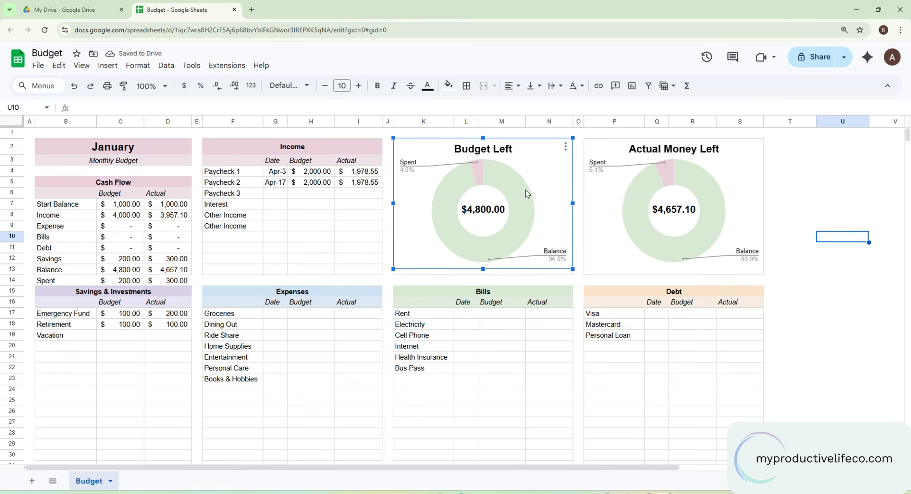
left_click(566, 148)
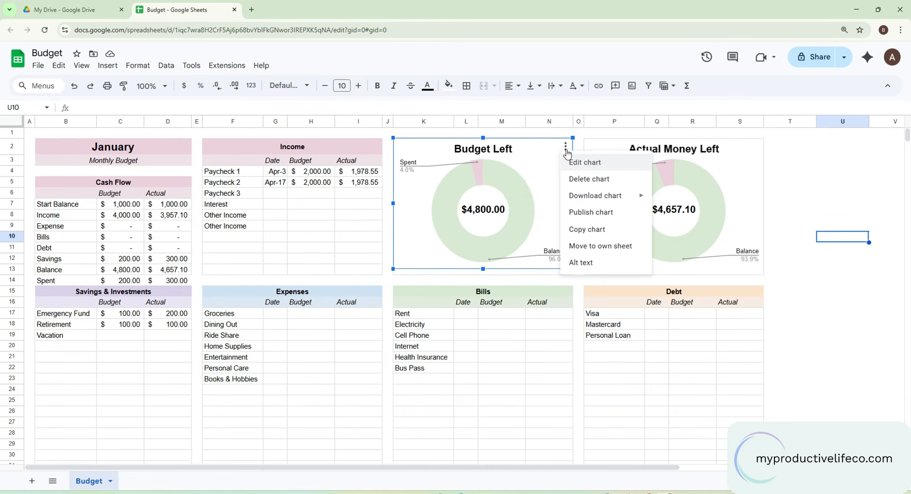
left_click(585, 162)
left_click(865, 117)
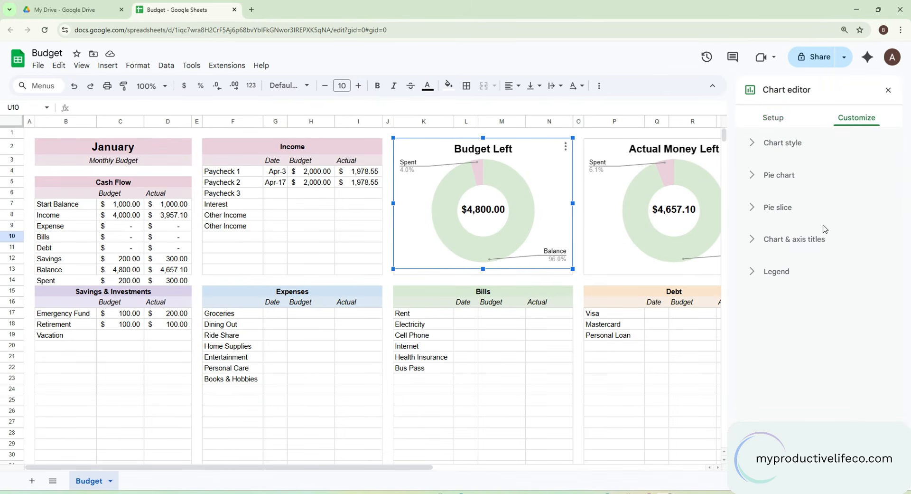
left_click(772, 275)
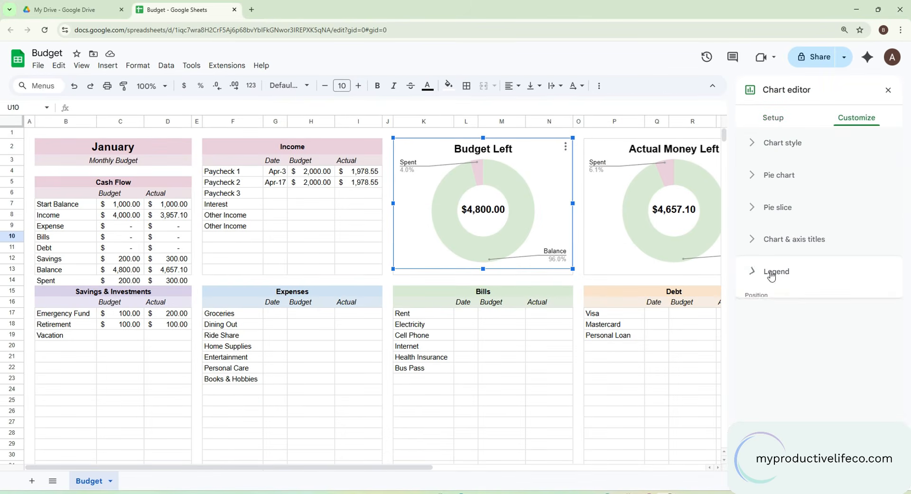
left_click(882, 316)
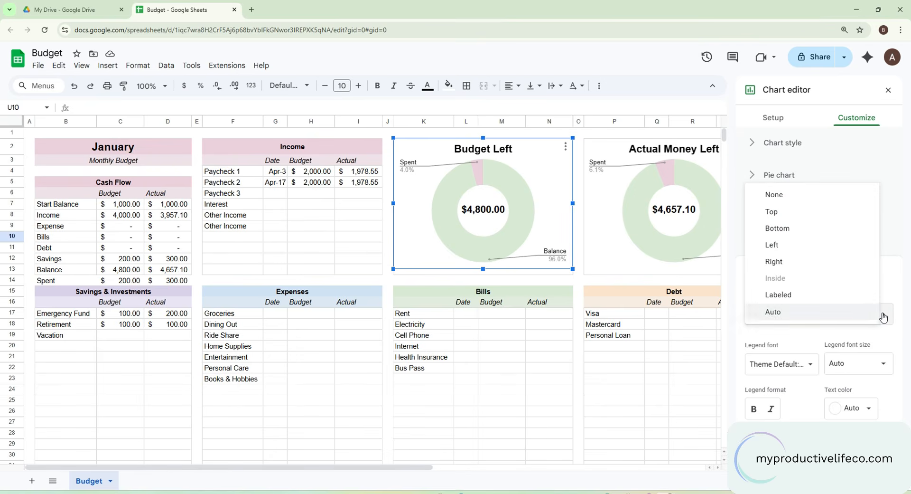
left_click(780, 190)
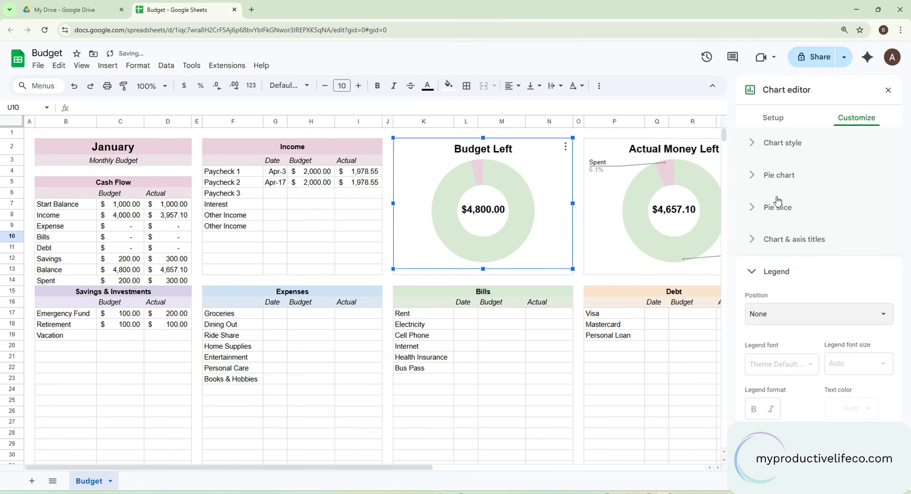
Step: Set the Budget Left chart's slice label to Label
left_click(776, 208)
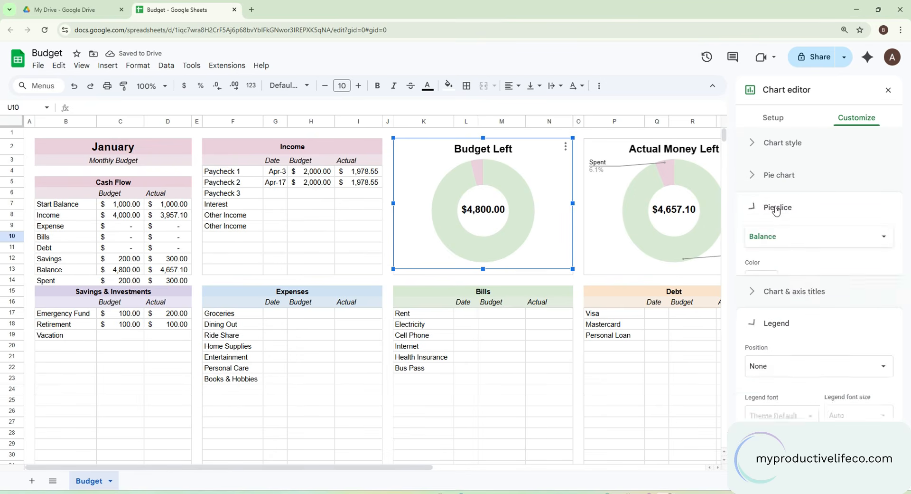
left_click(781, 176)
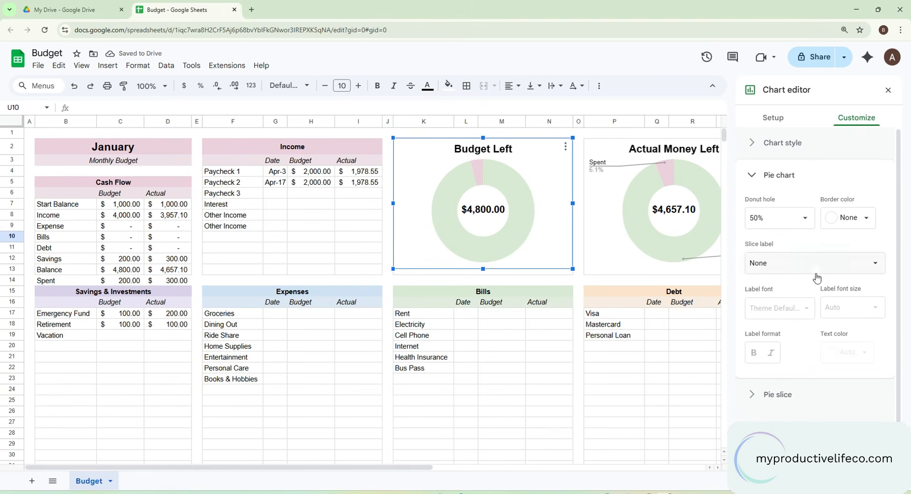
scroll(835, 394, "down", 1)
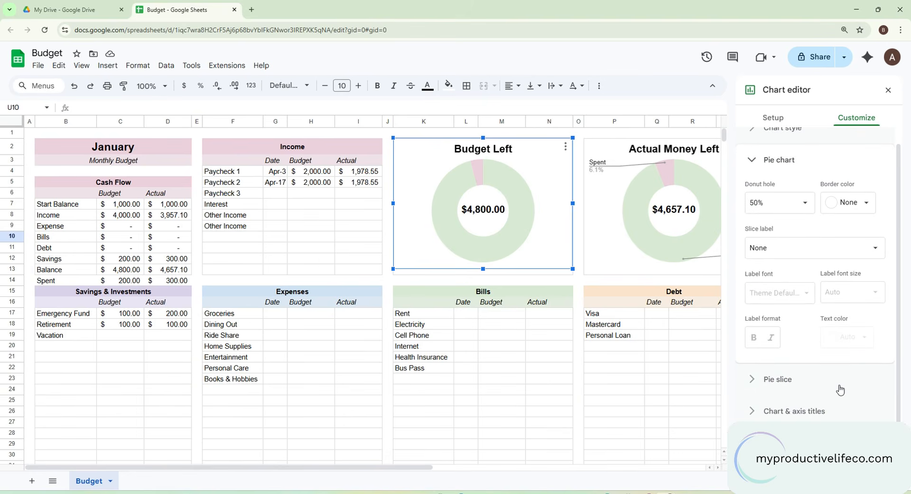
scroll(842, 382, "up", 1)
left_click(877, 267)
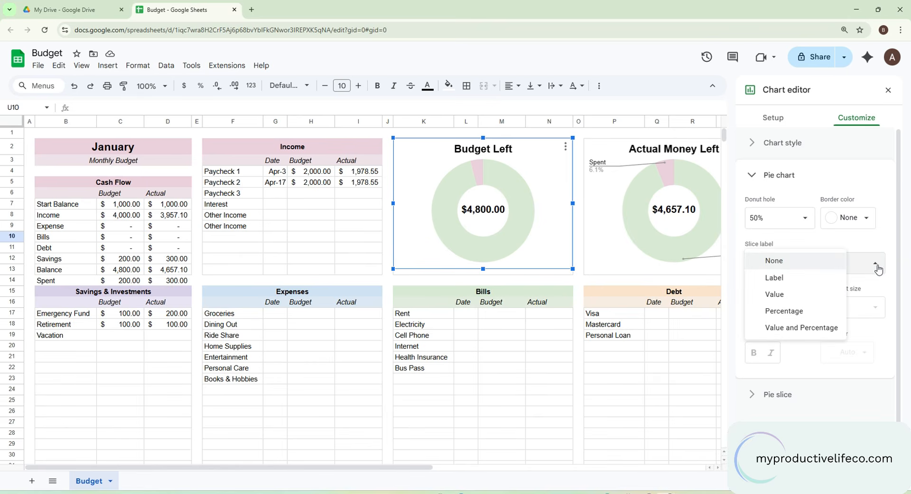
left_click(781, 278)
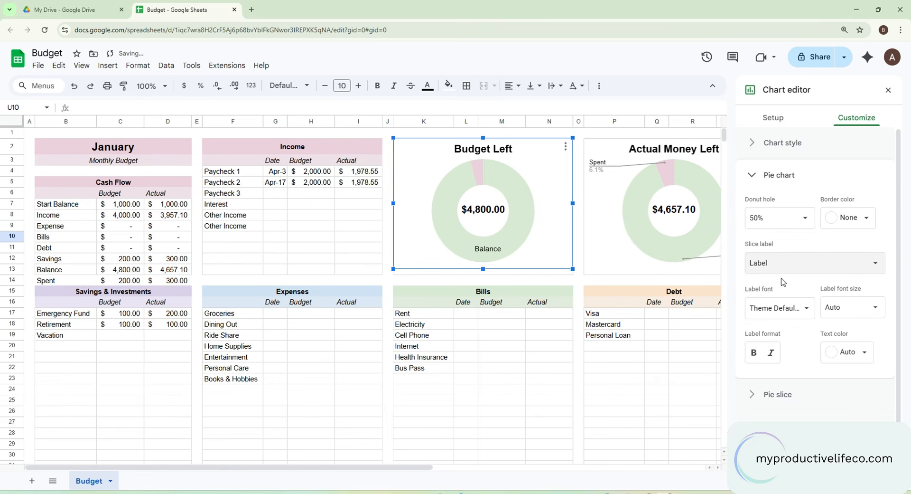
Step: Set the Actual Money Left chart's slice label to Label
left_click(632, 227)
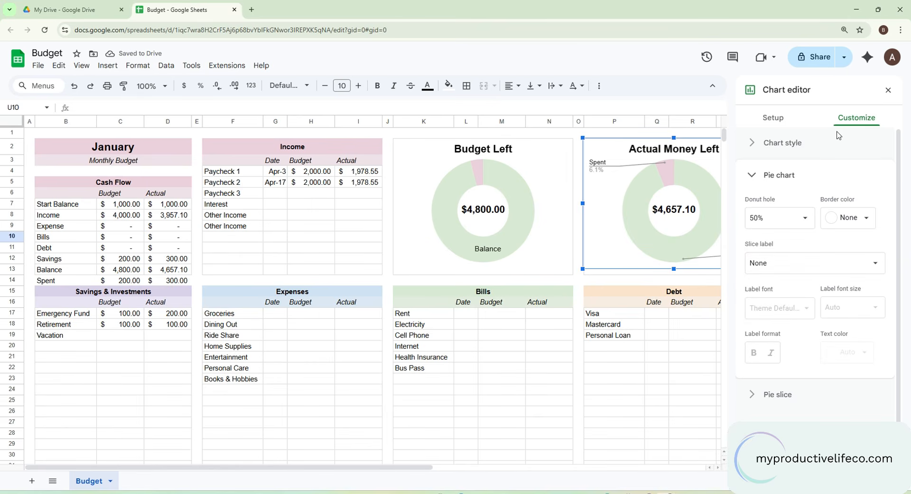
left_click(874, 265)
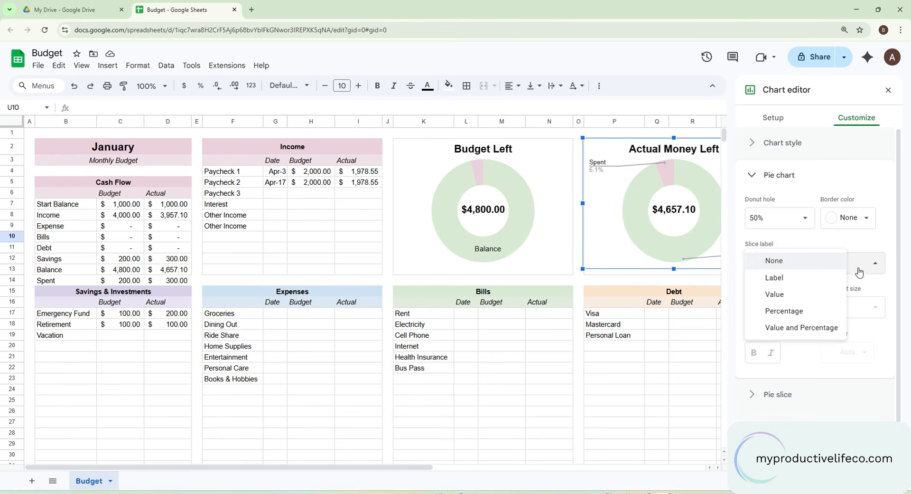
left_click(779, 277)
Step: Set the Actual Money Left chart's legend position to None and close the chart editor
scroll(790, 387, "down", 1)
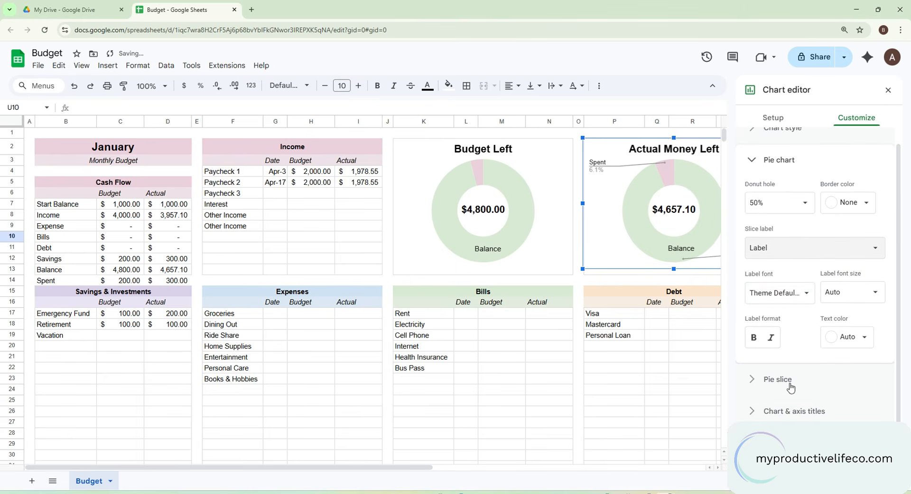
left_click(778, 443)
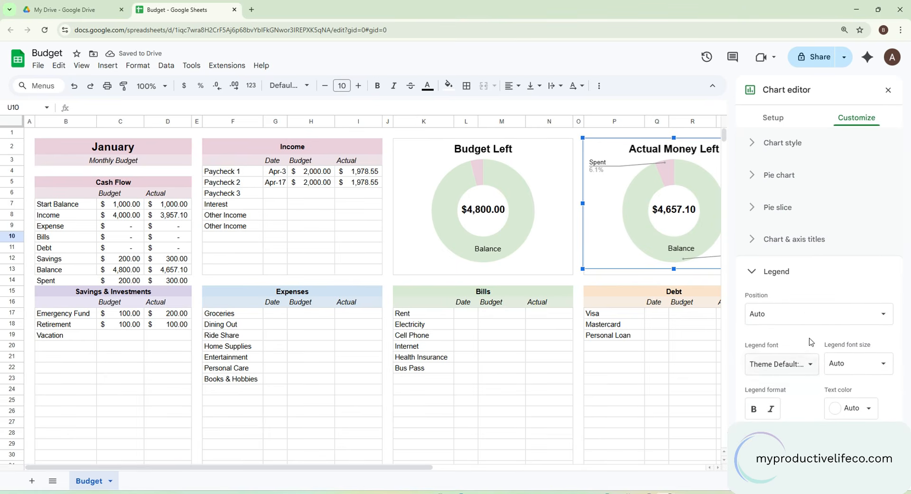
left_click(815, 313)
left_click(774, 194)
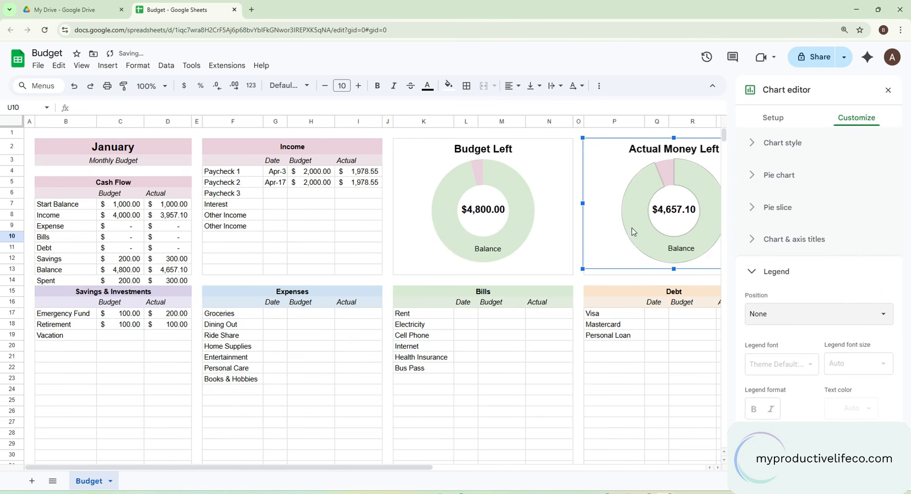
left_click(889, 91)
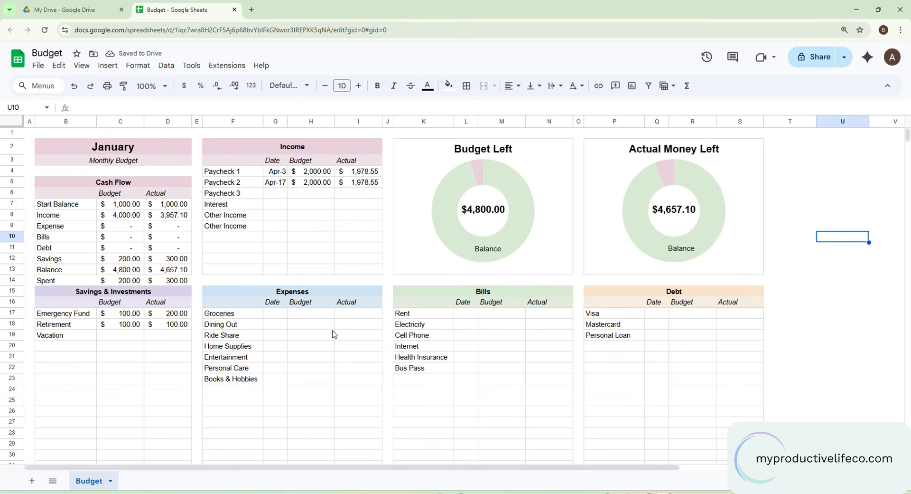
Step: Enter Expenses budget amounts of 1,100 for Groceries, 100 for Dining Out and 50 for Ride Share
left_click(305, 316)
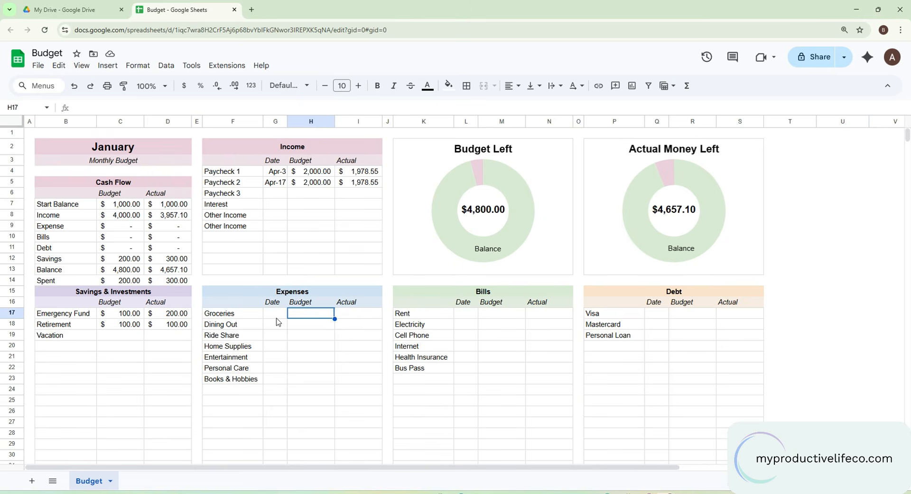
type("1")
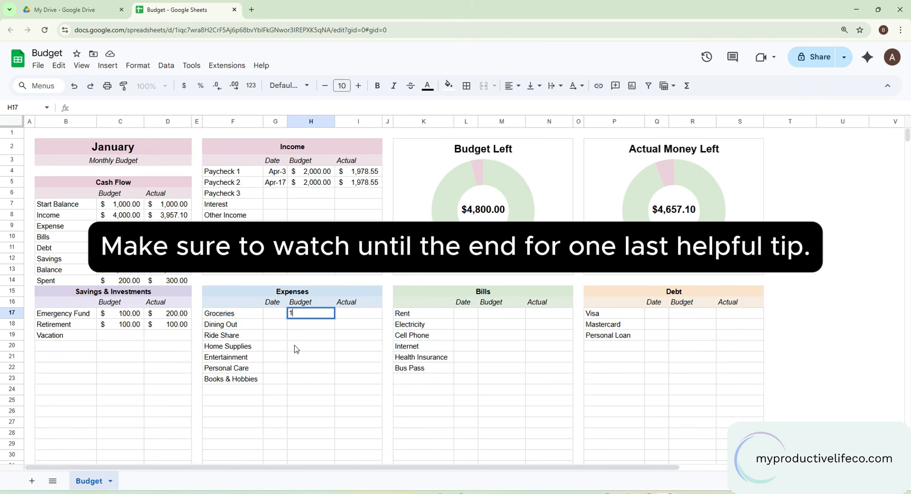
type("100")
key("Return")
type("100")
key("Return")
type("5")
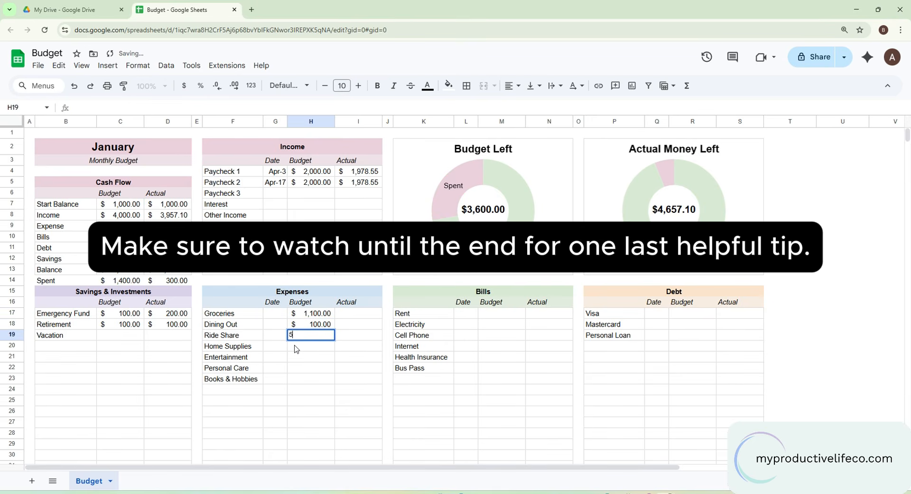
type("0")
key("Return")
Step: Enter Expenses budget amounts of 50 for Home Supplies, 50 for Entertainment, 70 for Personal Care and 50 for Books & Hobbies
type("50")
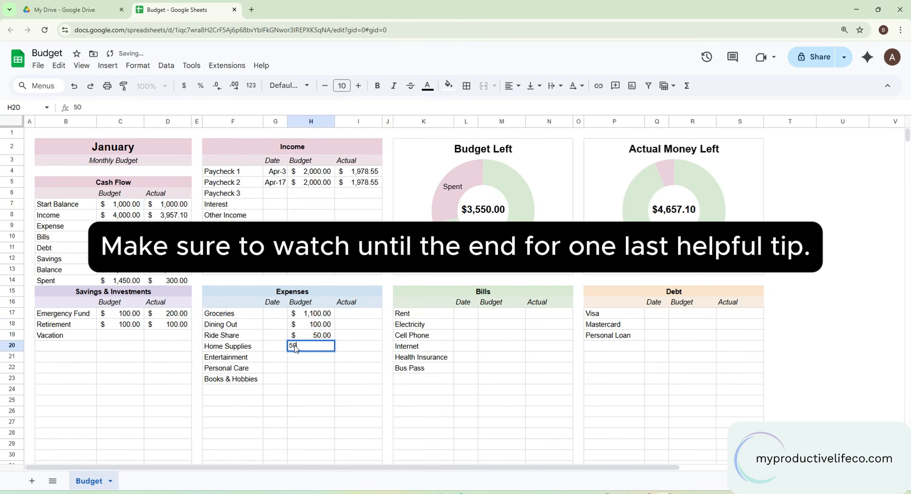
key("Return")
type("50")
key("Return")
type("70")
key("Return")
type("5")
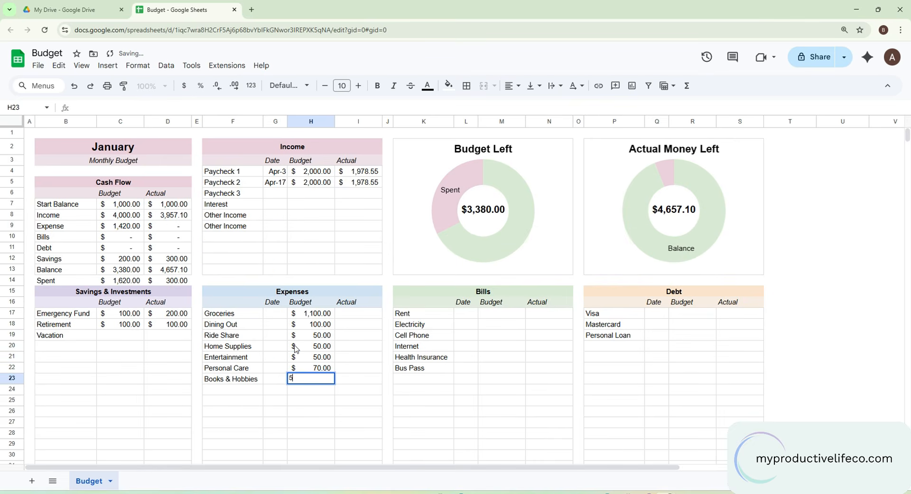
type("0")
key("Return")
Step: Enter Expenses actual amounts of 1,150 for Groceries, 182 for Dining Out and 49 for Ride Share
key("Right")
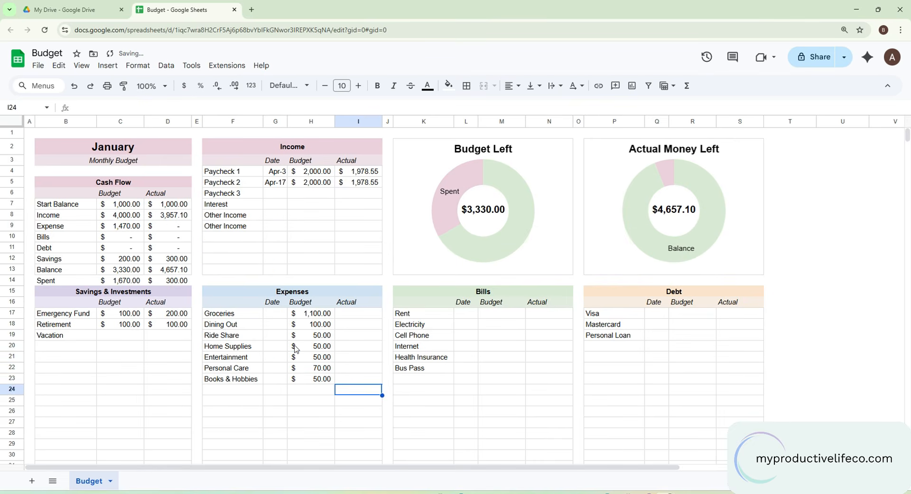
key("Up")
key("Up")
key("Up")
key("Up")
key("Up")
key("Up")
key("Up")
type("1")
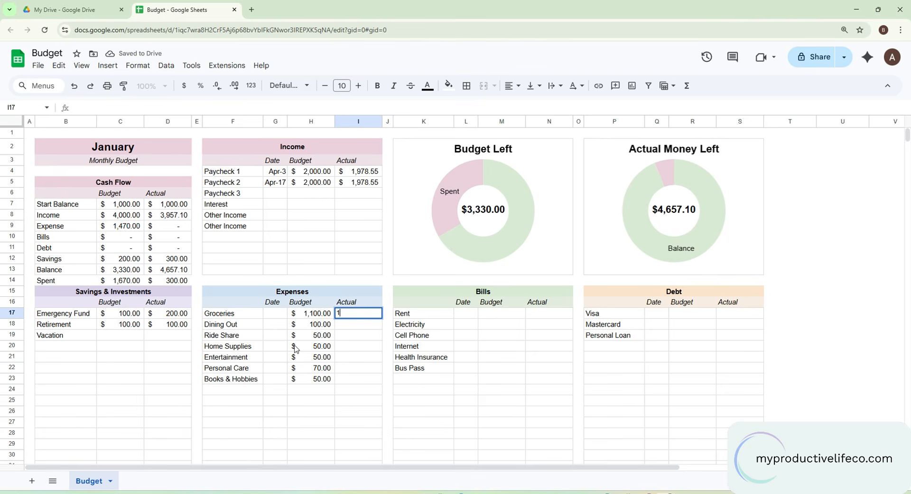
type(",150")
key("Return")
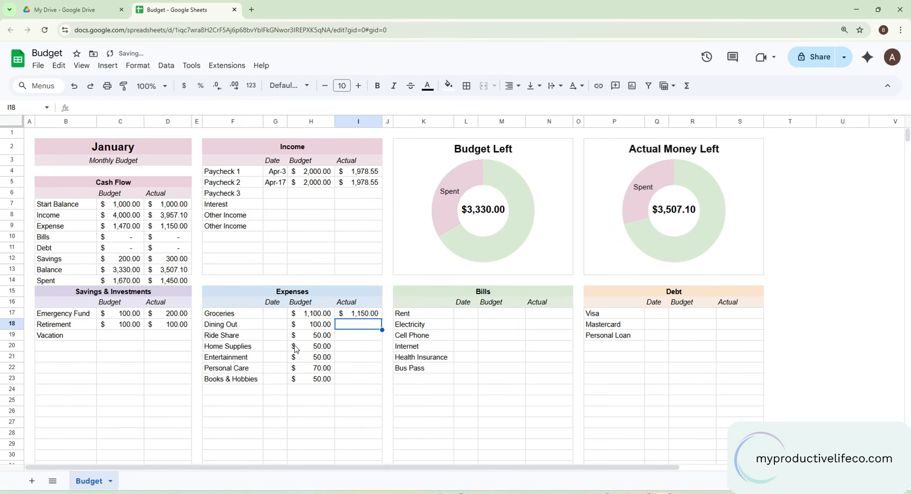
type("182")
key("Return")
type("4")
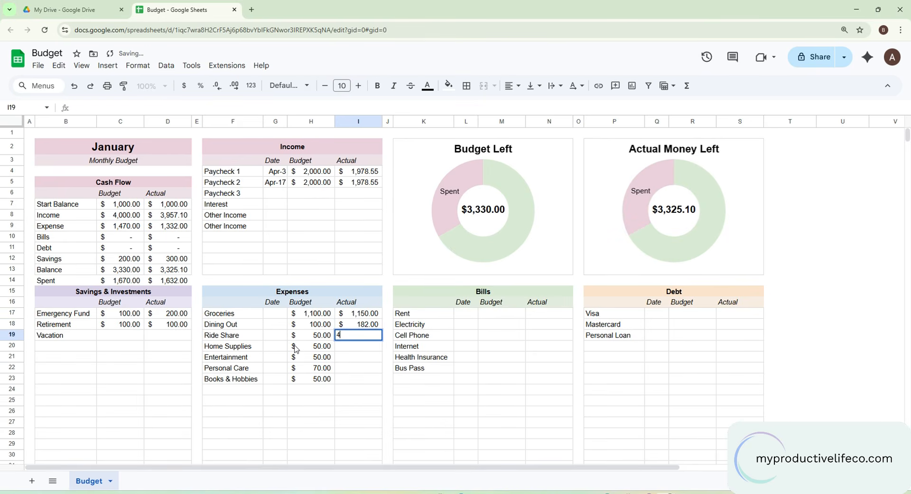
type("9")
key("Return")
Step: Enter Expenses actual amounts of 29 for Home Supplies, 75 for Entertainment, 112 for Personal Care and 42.85 for Books & Hobbies
type("29")
key("Return")
type("75")
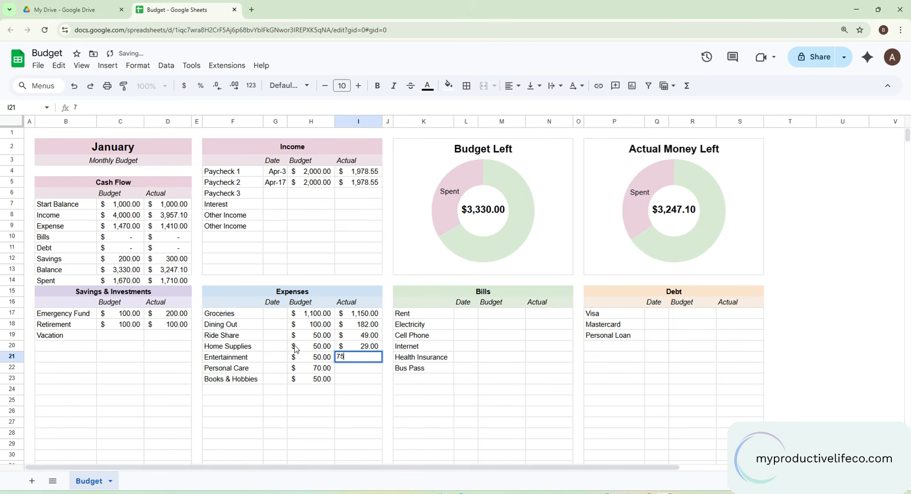
key("Return")
type("112")
key("Return")
type("42385")
key("Return")
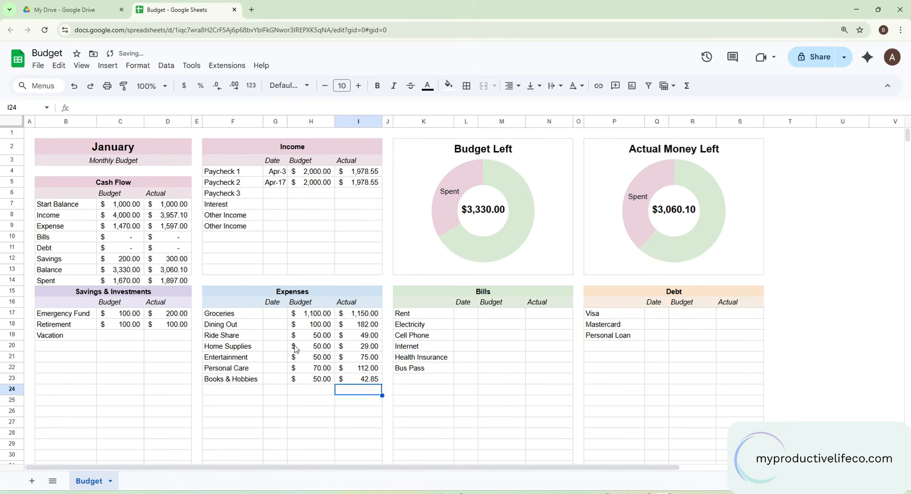
Step: Enter Bills budget amounts of 1,800 for Rent, 100 for Electricity and 60 for Cell Phone
key("Up")
key("Up")
key("Up")
key("Up")
key("Up")
key("Up")
key("Up")
key("Right")
key("Right")
key("Right")
key("Right")
type("1,8")
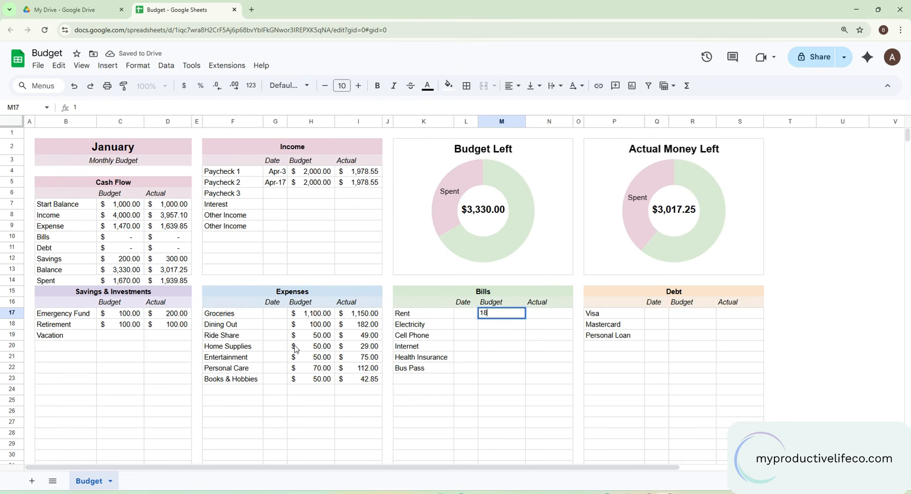
type("00")
key("Return")
type("100")
key("Return")
type("60")
key("Return")
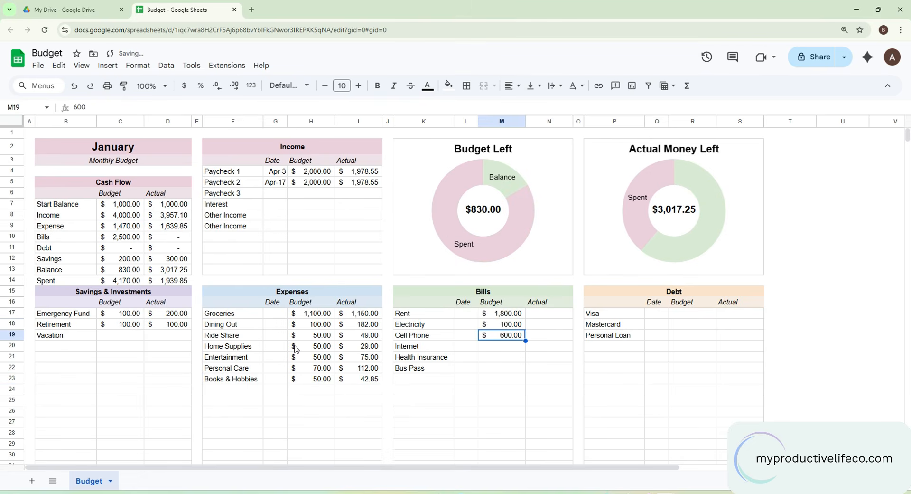
Step: Enter Bills budget amounts of 70 for Internet, 200 for Health Insurance and 150 for Bus Pass
type("70")
key("Return")
type("200")
key("Return")
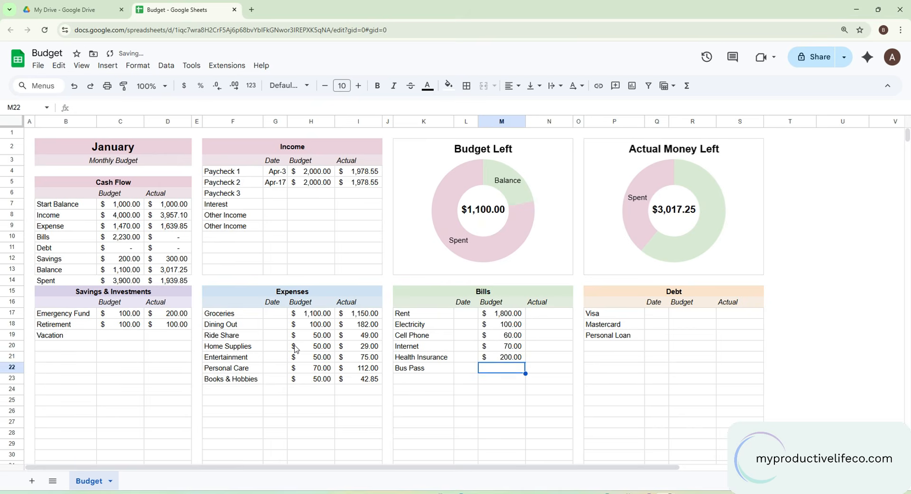
type("150")
key("Return")
Step: Enter Bills actual amounts of 1,800 for Rent, 300 for Electricity and 50 for Cell Phone
key("Right")
key("Up")
key("Up")
key("Up")
key("Up")
key("Up")
key("Up")
type("1800")
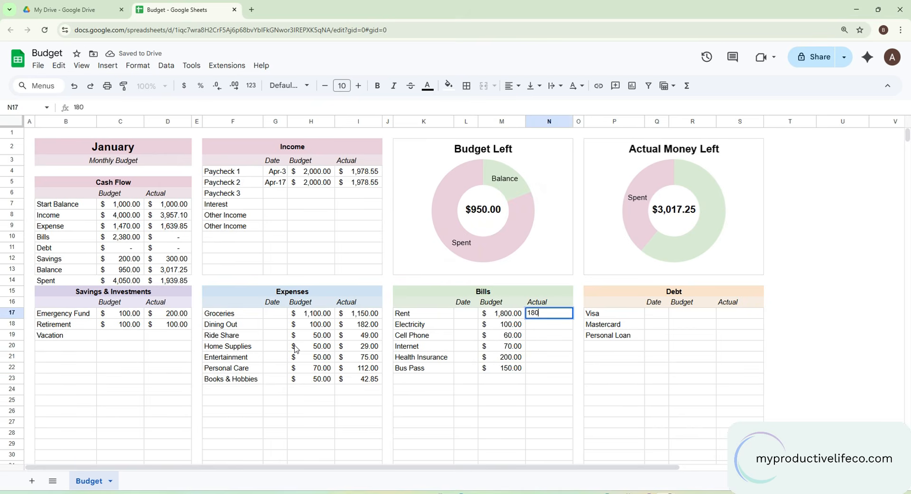
key("Return")
type("300")
key("Return")
type("50")
key("Return")
Step: Enter Bills actual amounts of 70 for Internet, 200 for Health Insurance and 105 for Bus Pass
type("70")
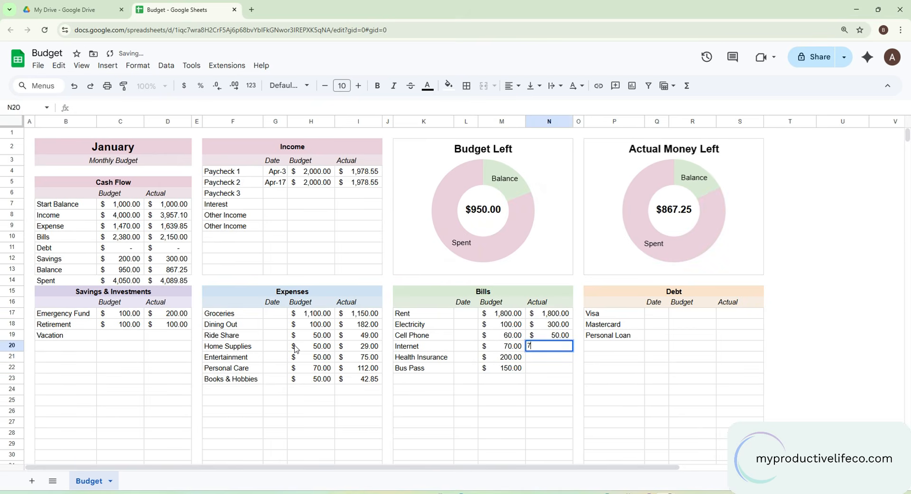
key("Return")
type("200")
key("Return")
type("105")
key("Return")
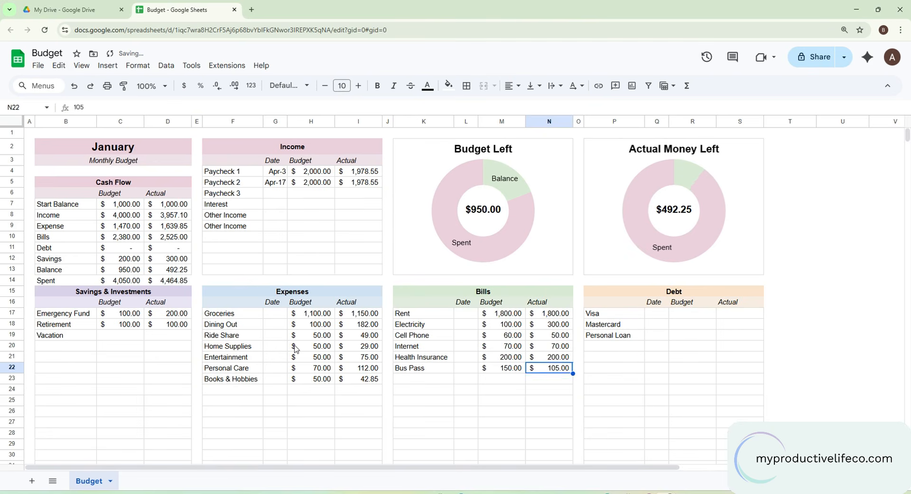
Step: Enter Debt budget amounts of 50 for Visa, 100 for Mastercard and 100 for Personal Loan
key("Right")
key("Right")
key("Right")
key("Right")
key("Up")
key("Up")
key("Up")
key("Up")
key("Up")
key("Up")
type("50")
key("Return")
type("100")
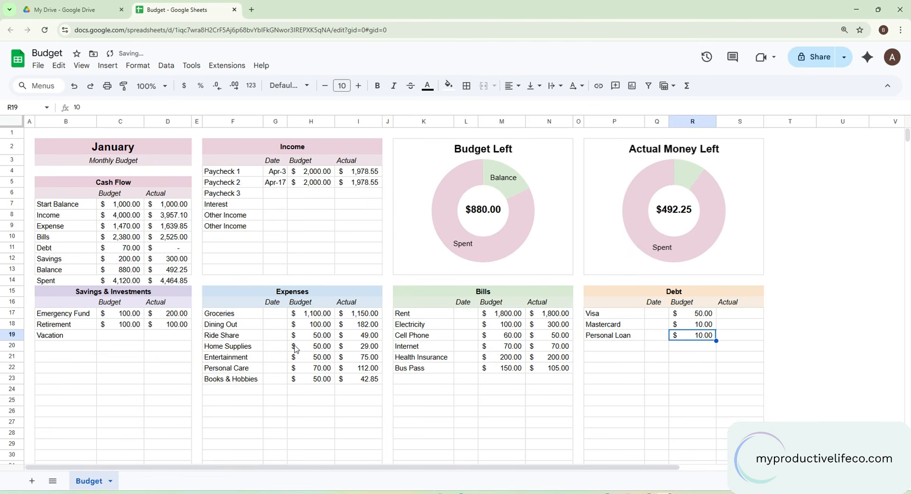
key("Return")
type("100")
key("Tab")
Step: Enter Debt actual amounts of 50 for Visa, 100 for Mastercard and 100 for Personal Loan
key("Up")
key("Up")
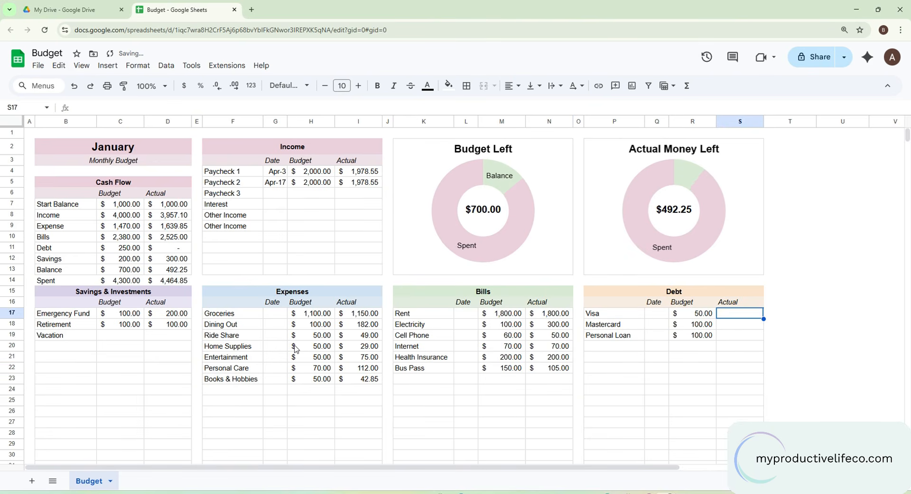
type("50")
key("Return")
type("100")
key("Return")
type("100")
key("Return")
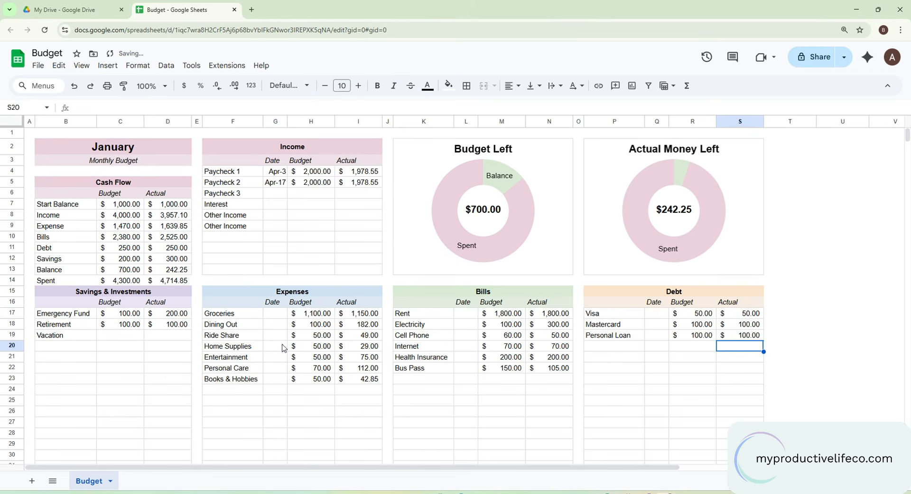
Step: Enter a Vacation budget of 50 and an actual amount of 150 under Savings & Investments
left_click(133, 335)
type("50")
key("Tab")
type("150")
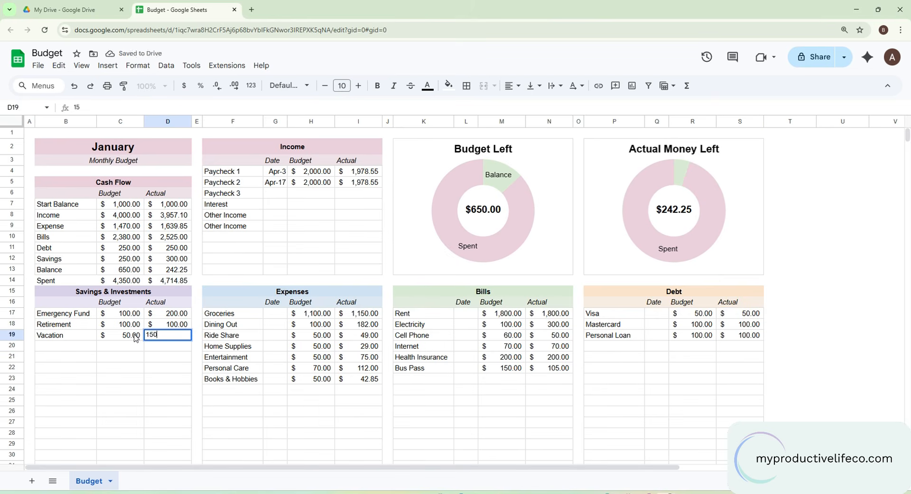
key("Return")
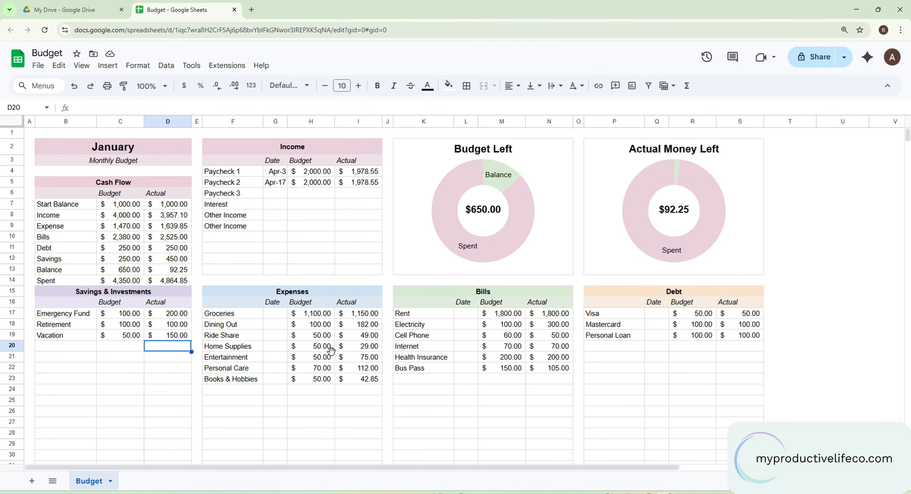
Step: Add a data validation rule requiring a valid date to the Expenses, Bills and Debt date cells G17:G40, L17:L40 and Q17:Q40
left_click(276, 312)
scroll(277, 327, "down", 4)
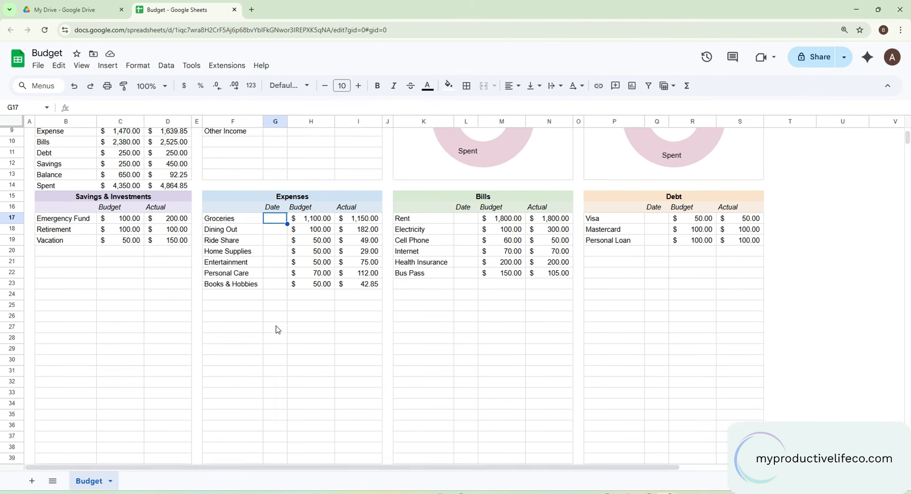
left_click(278, 379, "shift")
scroll(417, 329, "up", 3)
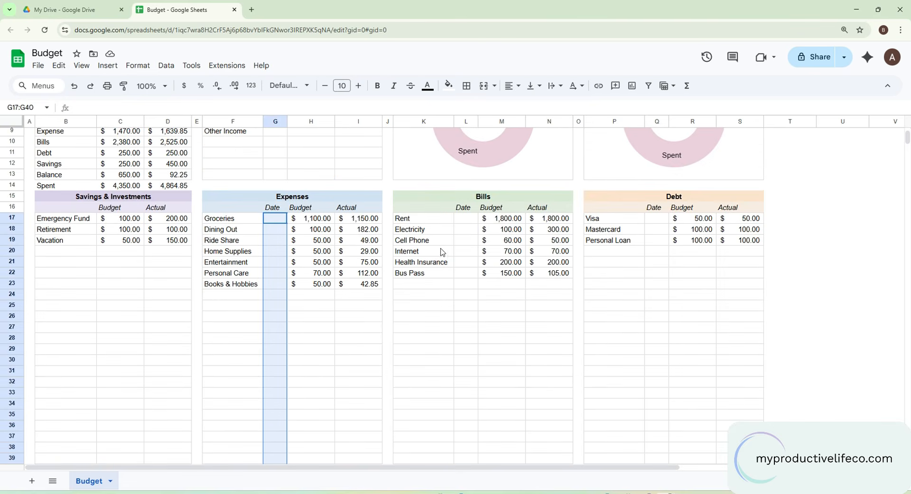
left_click(468, 221, "ctrl")
scroll(464, 322, "down", 4)
left_click(468, 327, "shift")
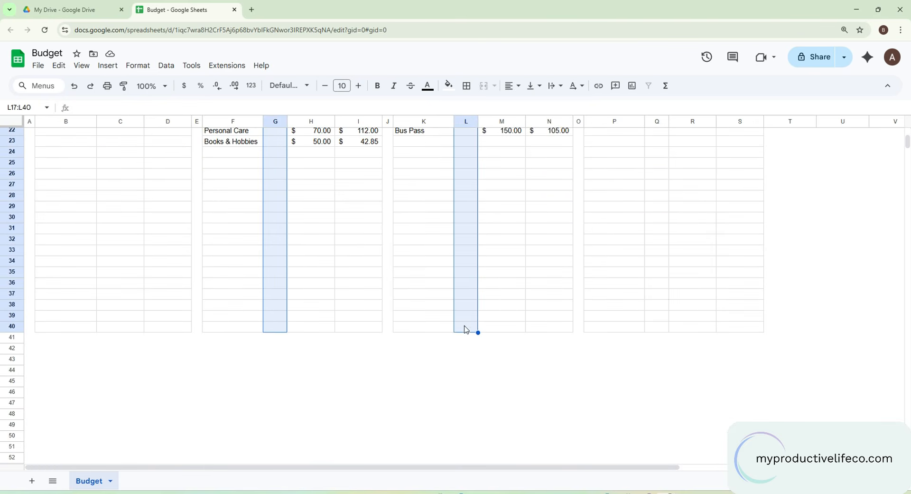
scroll(498, 328, "up", 3)
left_click(662, 174, "ctrl")
scroll(665, 236, "down", 3)
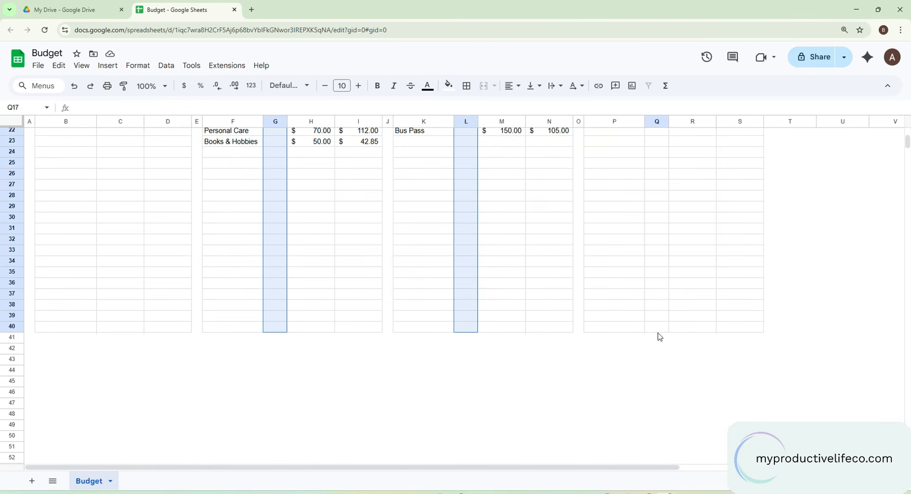
left_click(659, 332, "shift")
scroll(612, 318, "up", 6)
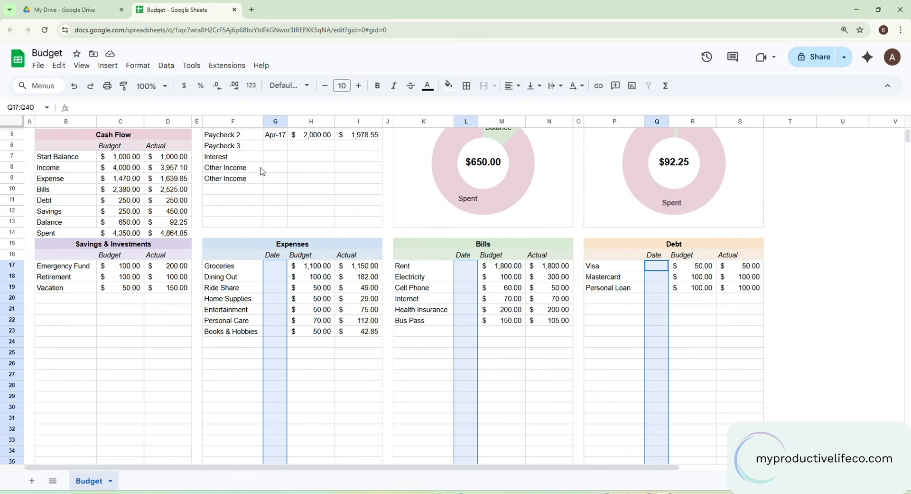
left_click(167, 66)
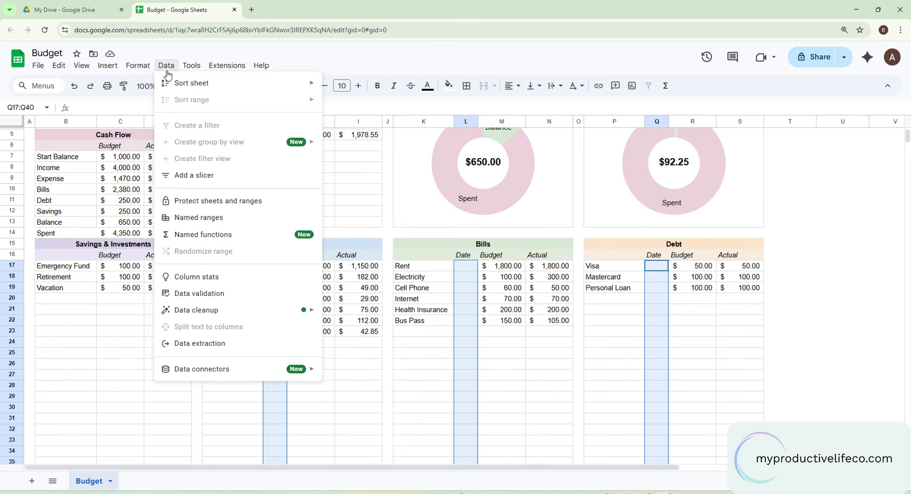
left_click(166, 293)
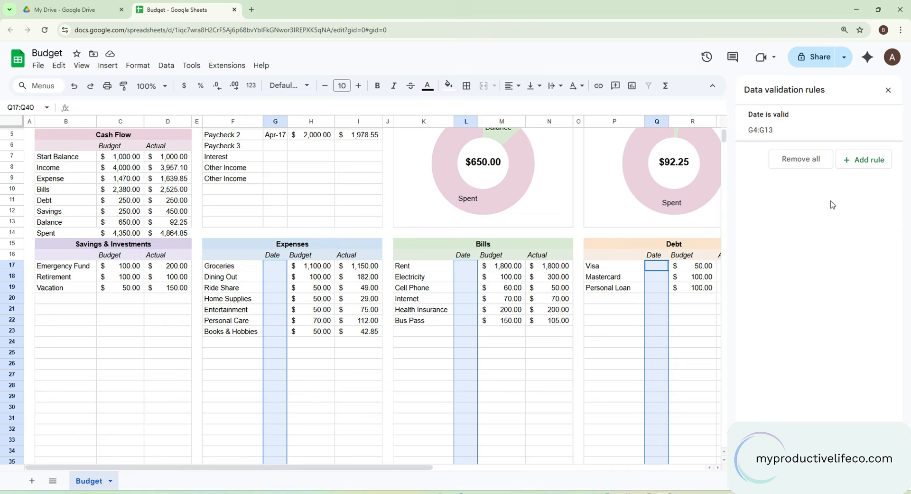
left_click(850, 161)
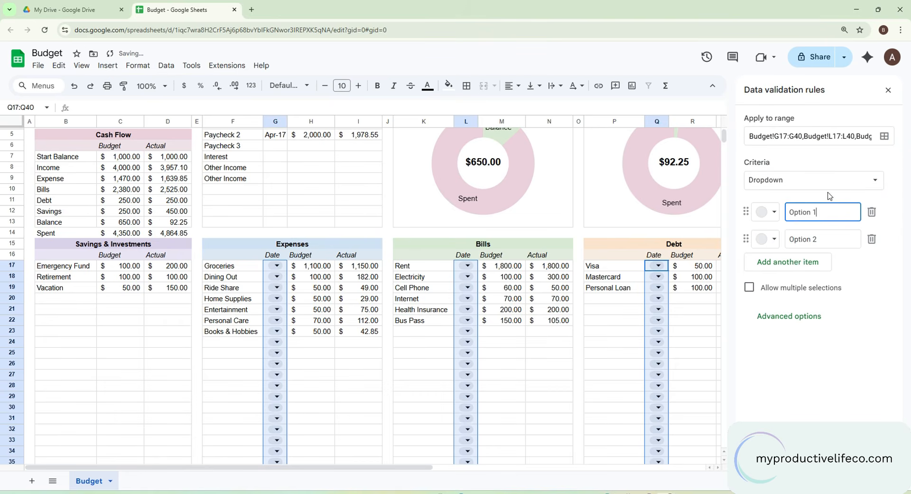
left_click(875, 182)
left_click(783, 314)
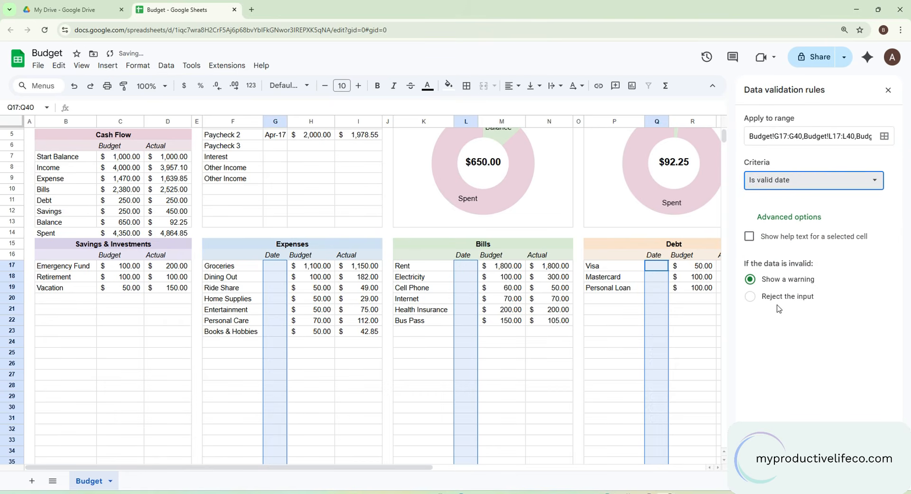
left_click(876, 474)
Step: Enter April 1, 2025 as the Groceries date and fill consecutive dates down to Books & Hobbies in Expenses
left_click(280, 269)
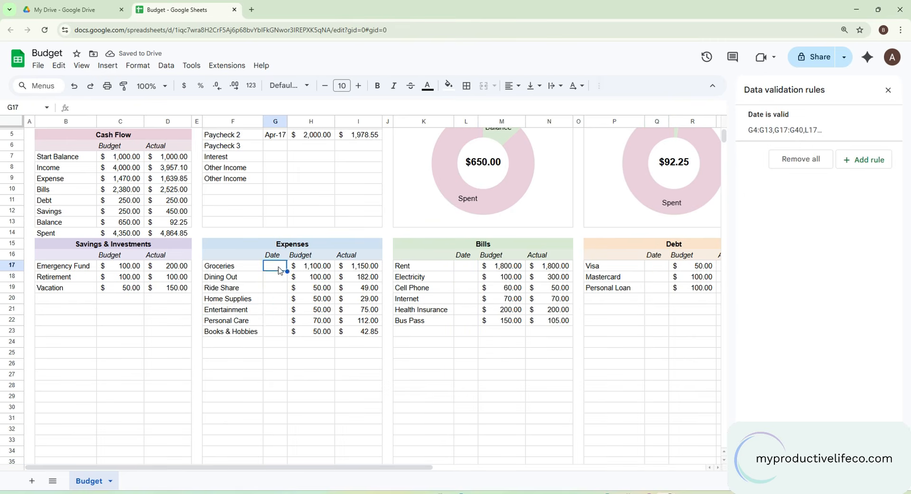
double_click(279, 269)
left_click(258, 314)
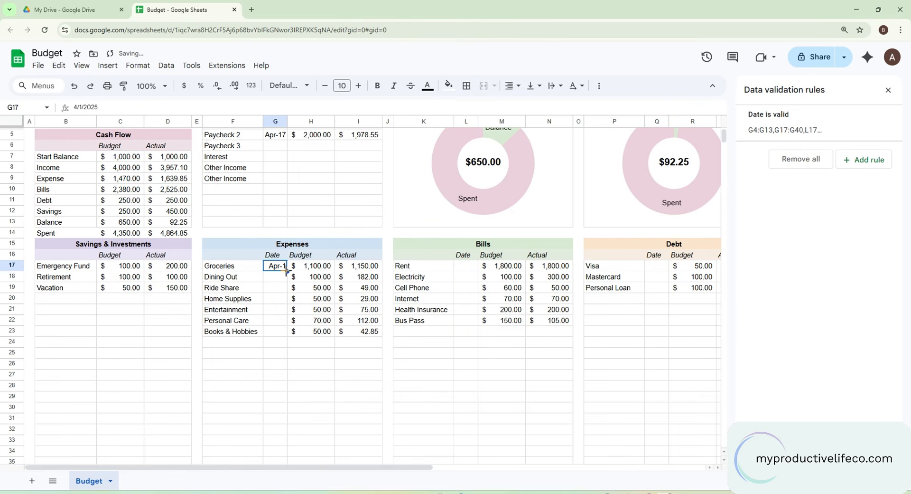
left_click_drag(286, 271, 287, 332)
Step: Enter April 1, 2025 as the Rent date and fill consecutive dates down to Bus Pass in Bills
left_click(470, 269)
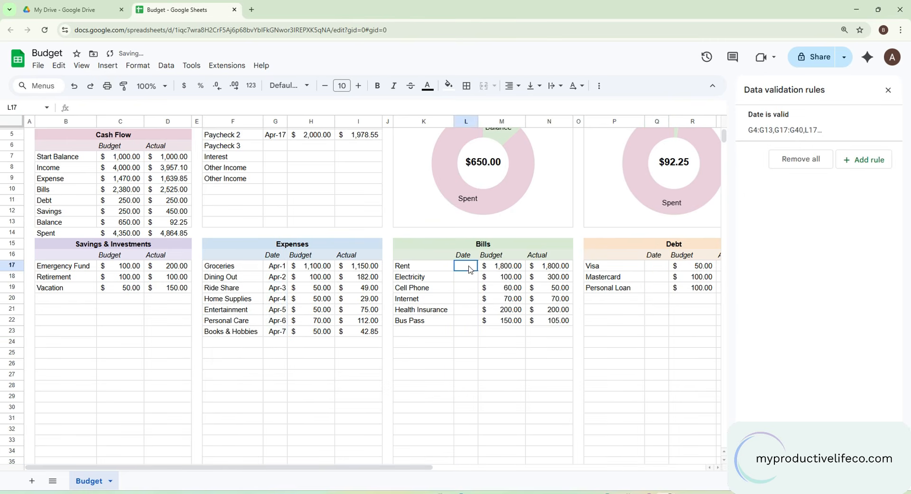
double_click(470, 269)
left_click(452, 316)
left_click_drag(476, 287, 474, 324)
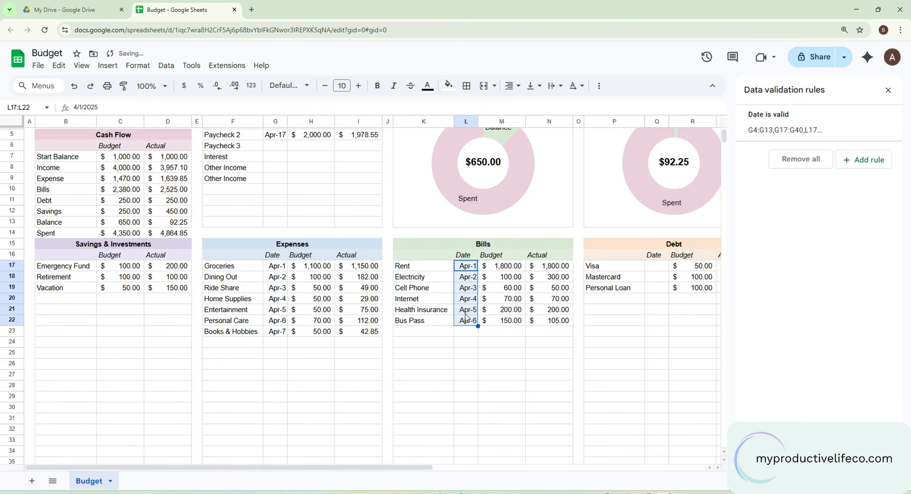
Step: Enter April 1, 2025 as the Visa date, fill consecutive dates down to Personal Loan, and close the data validation rules
double_click(658, 265)
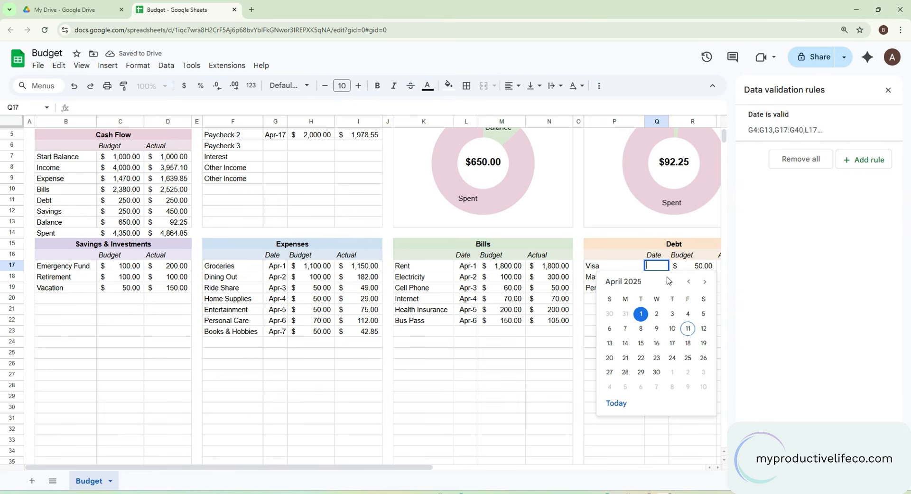
left_click(641, 314)
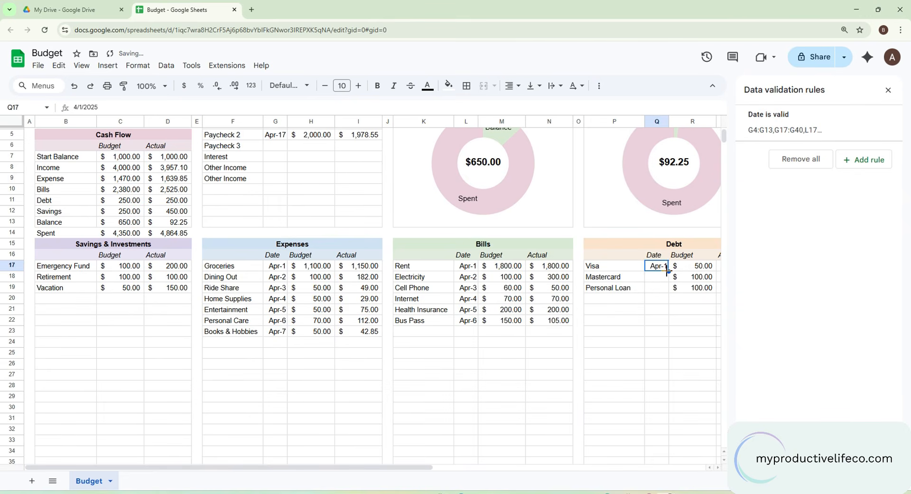
left_click_drag(669, 270, 667, 292)
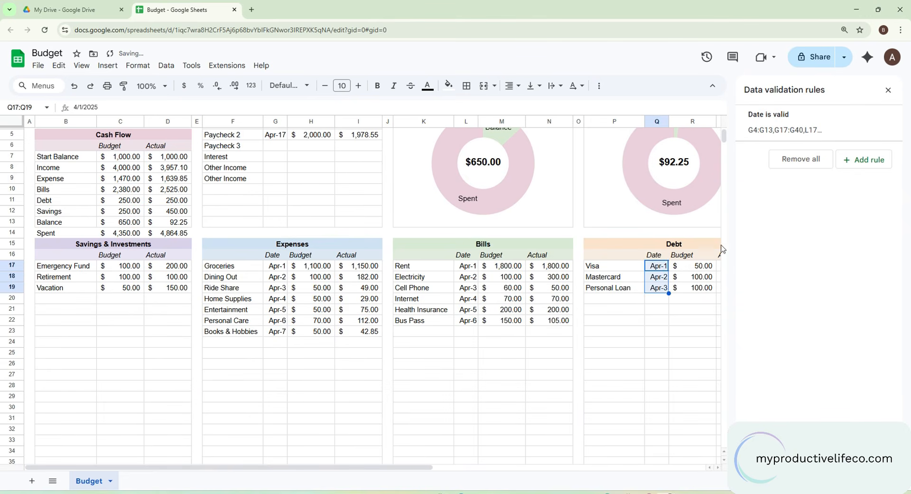
left_click(888, 89)
scroll(531, 307, "up", 2)
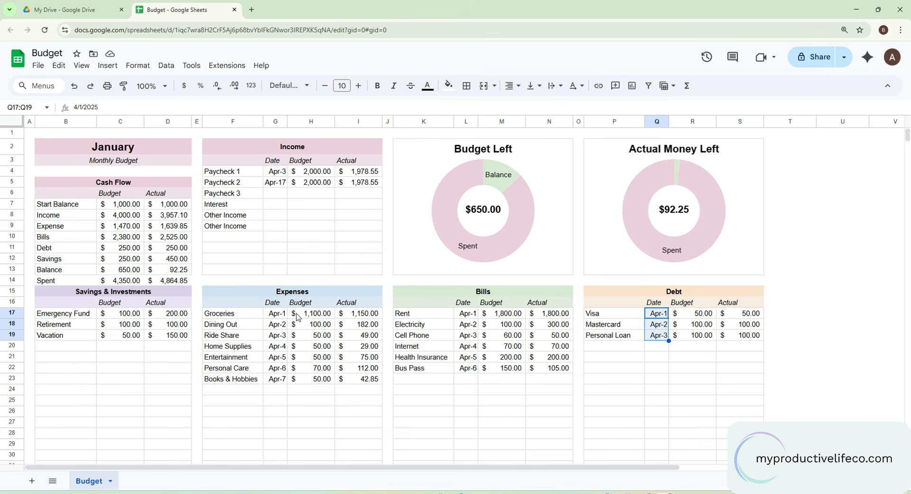
Step: Hide the Cash Flow table's Spent row, B14:D14, by setting its text color to white
left_click_drag(54, 281, 166, 281)
left_click(427, 86)
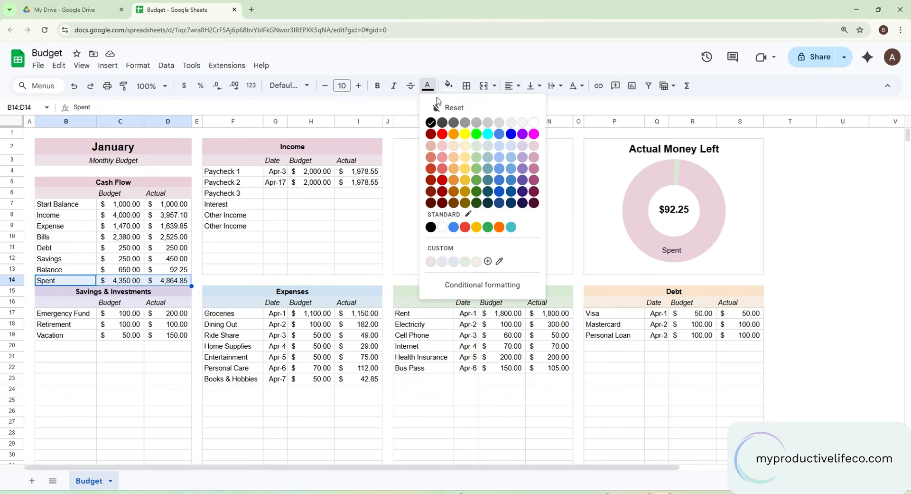
left_click(530, 124)
left_click(93, 357)
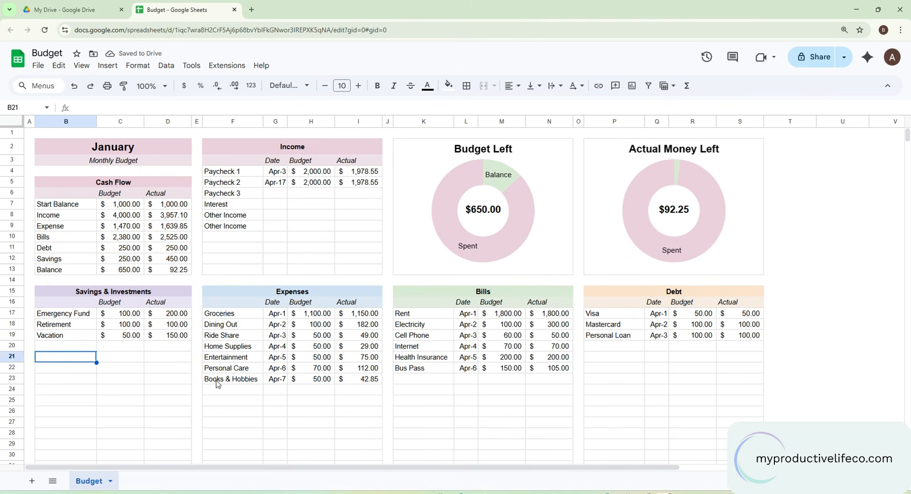
left_click(260, 443)
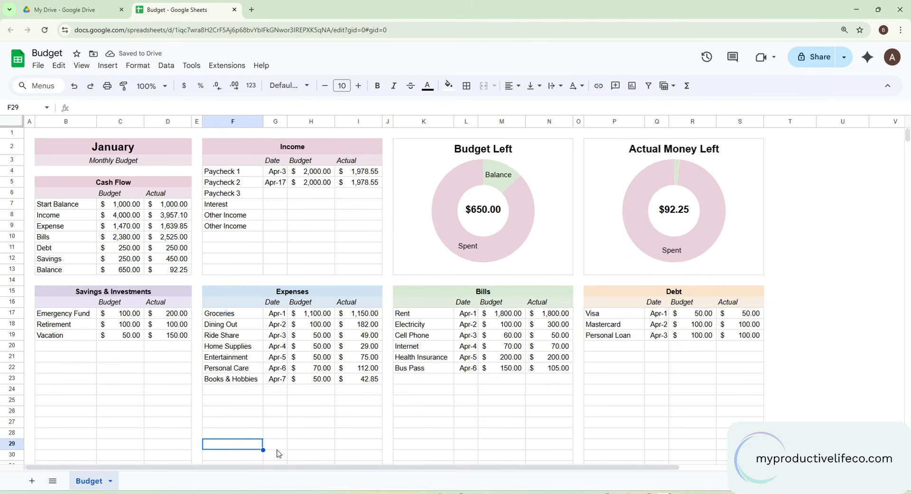